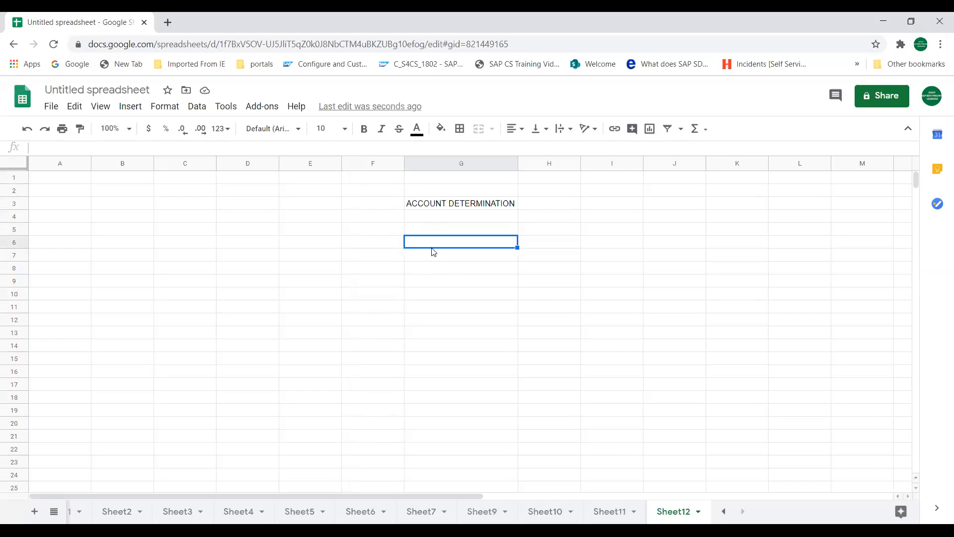
Step: Enter OR, DLV and BILLING in cells E5, F5 and G5 beneath the ACCOUNT DETERMINATION heading
click(423, 232)
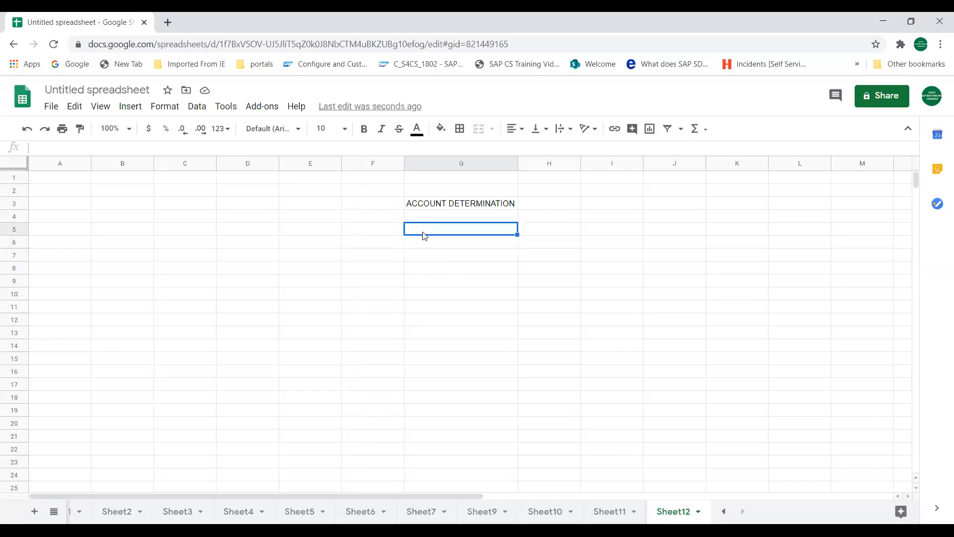
click(374, 232)
click(324, 234)
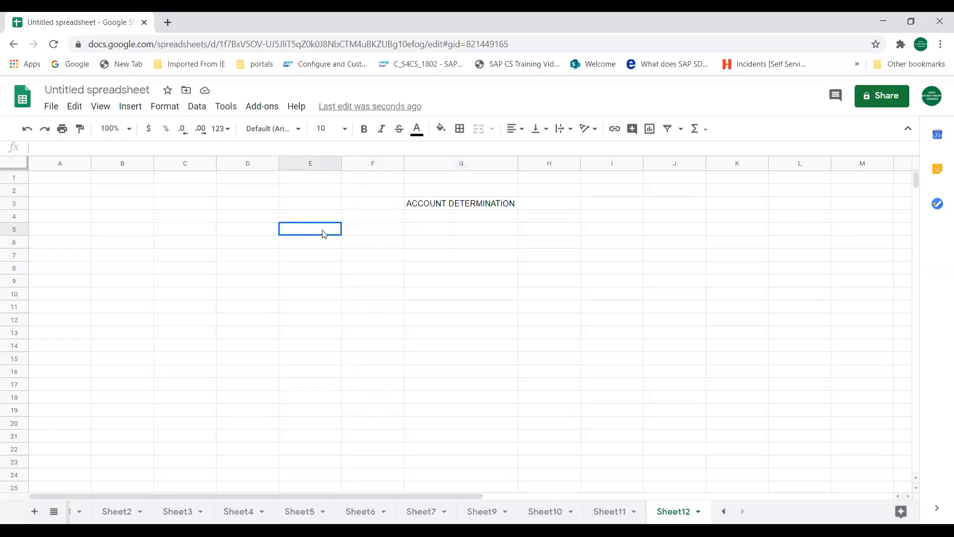
text(OR)
key(Tab)
text(DLV)
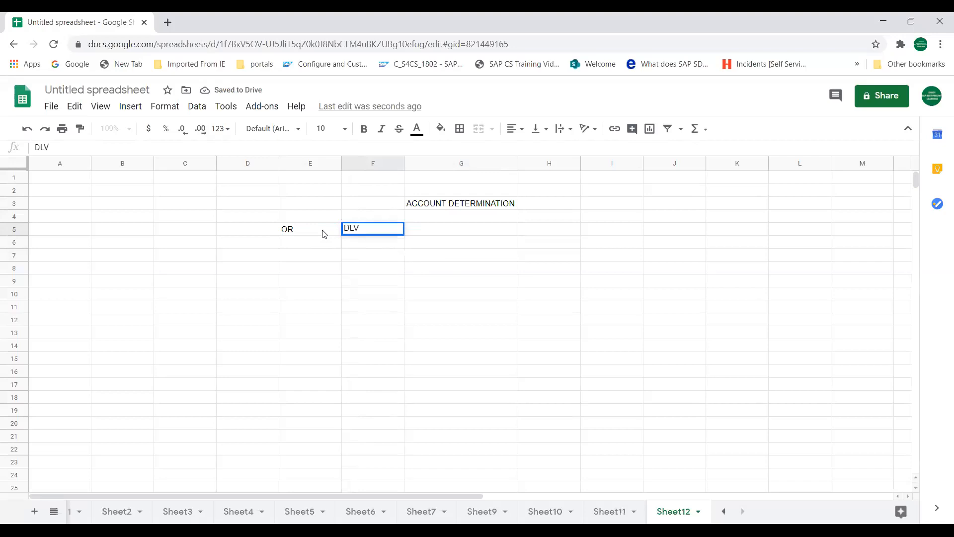
key(Tab)
text(BILLING)
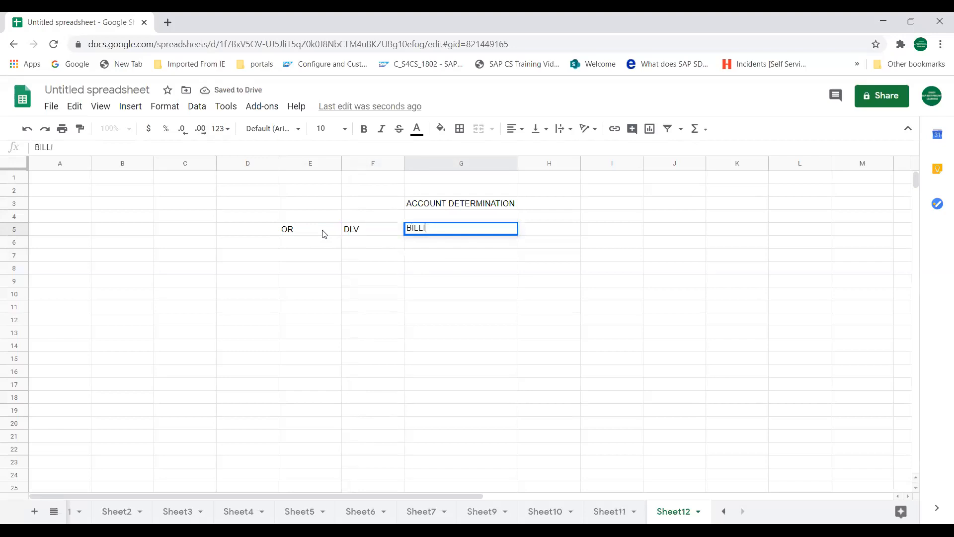
click(296, 248)
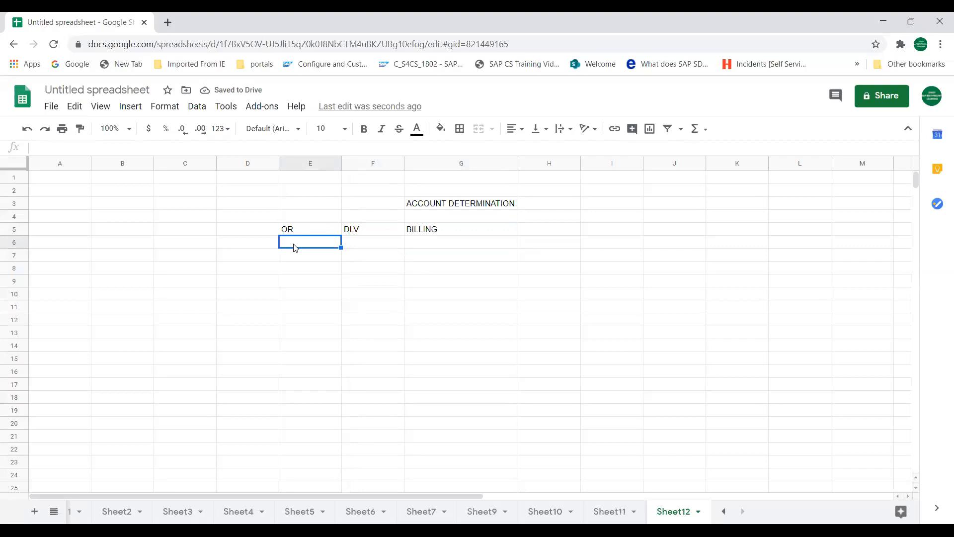
Step: Add the preceding document codes QT in cell D4 and IN in cell D3
key(Left)
key(Up)
key(Up)
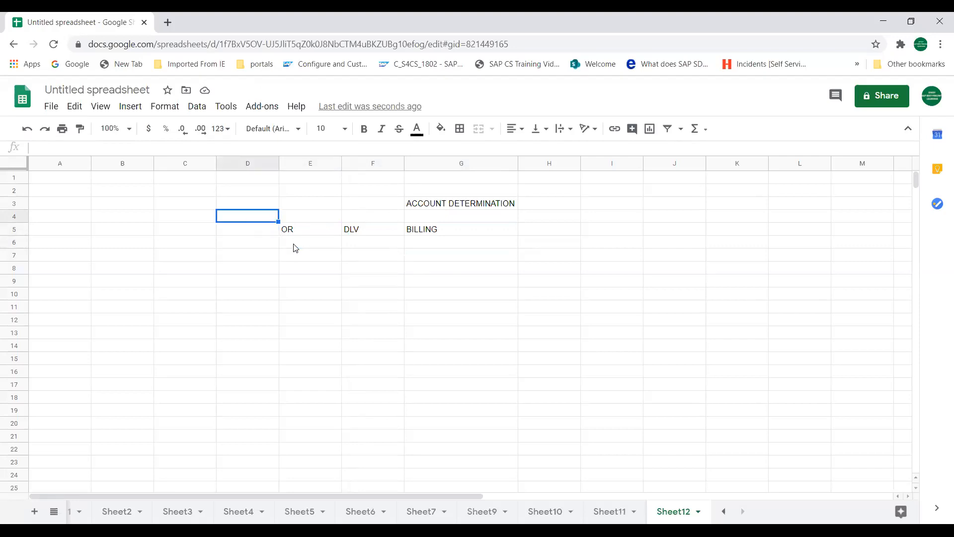
text(QT)
key(Return)
key(Up)
key(Up)
text(IN)
key(Return)
Step: Enter BILLING in cell G6, directly beneath the existing BILLING entry
key(Up)
key(Down)
key(Down)
key(Right)
key(Right)
key(Right)
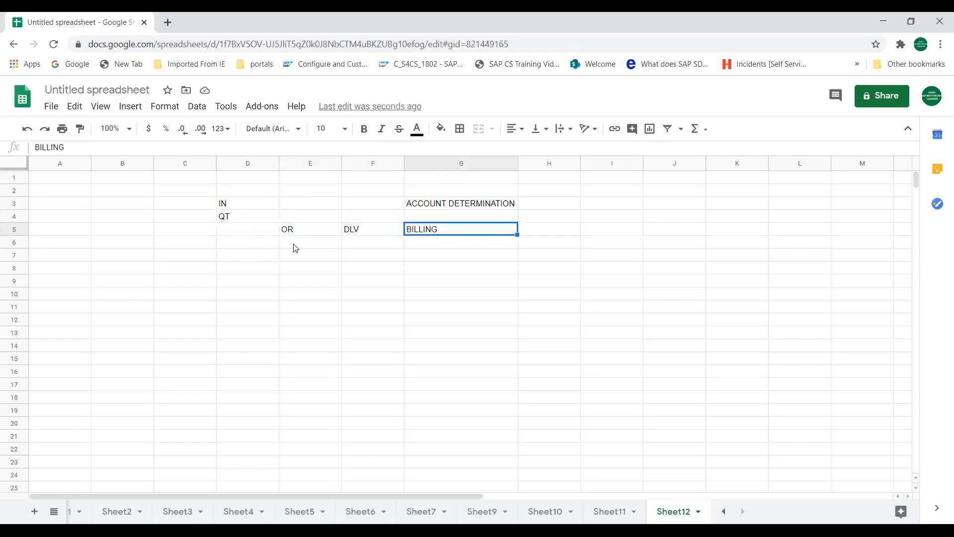
key(Down)
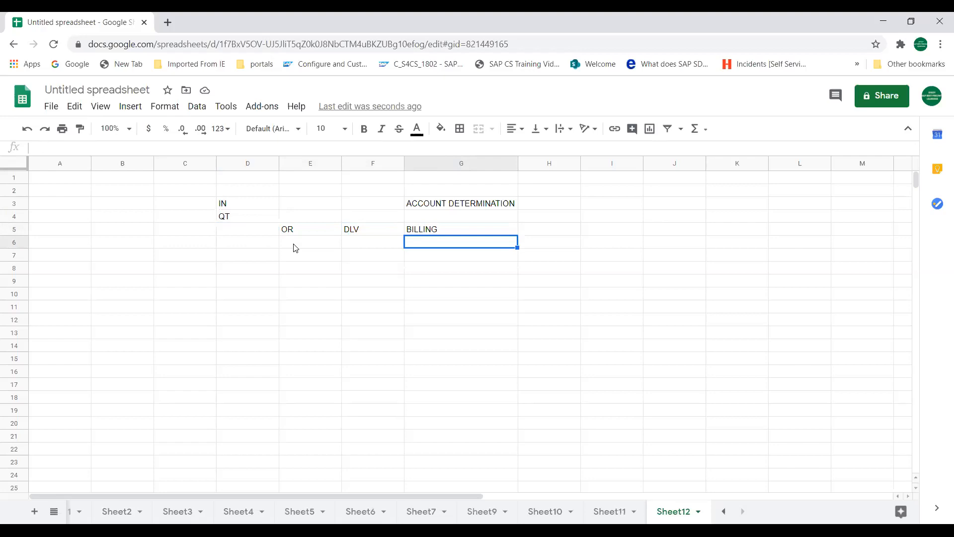
key(Left)
key(Left)
key(Left)
key(Right)
key(Right)
key(Right)
text(BILLI)
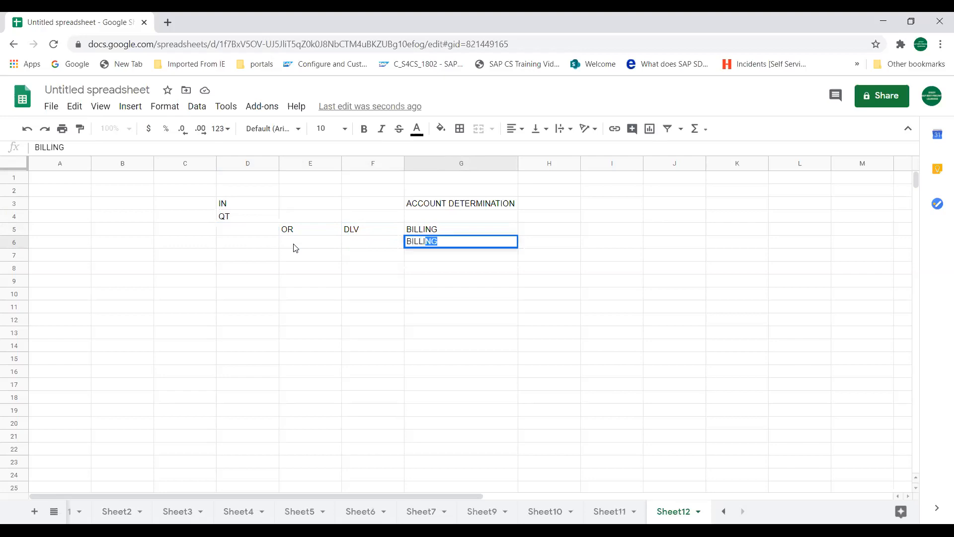
key(Return)
Step: Fill in the rest of row 6 with RE in cell E6 and DLV in cell F6
key(Up)
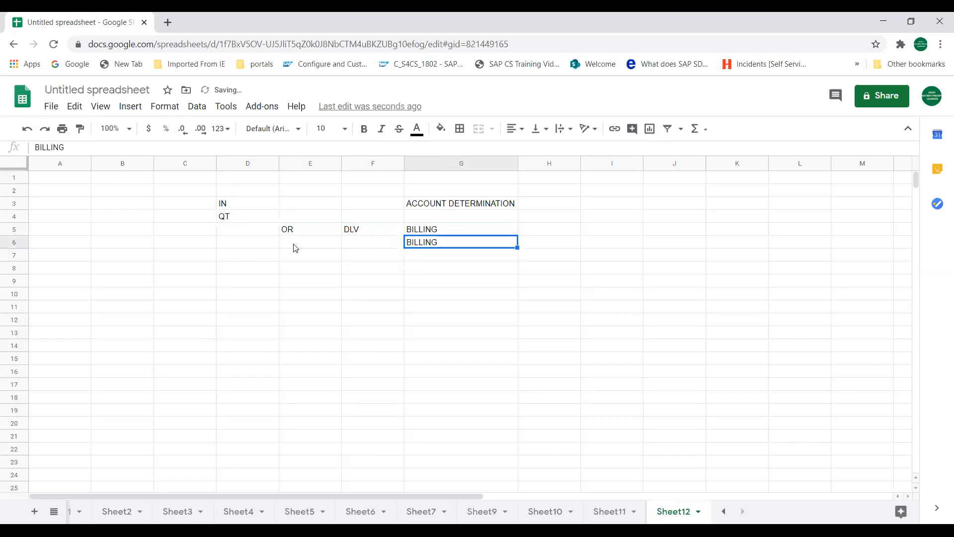
key(Right)
key(Left)
key(Left)
key(Left)
key(Left)
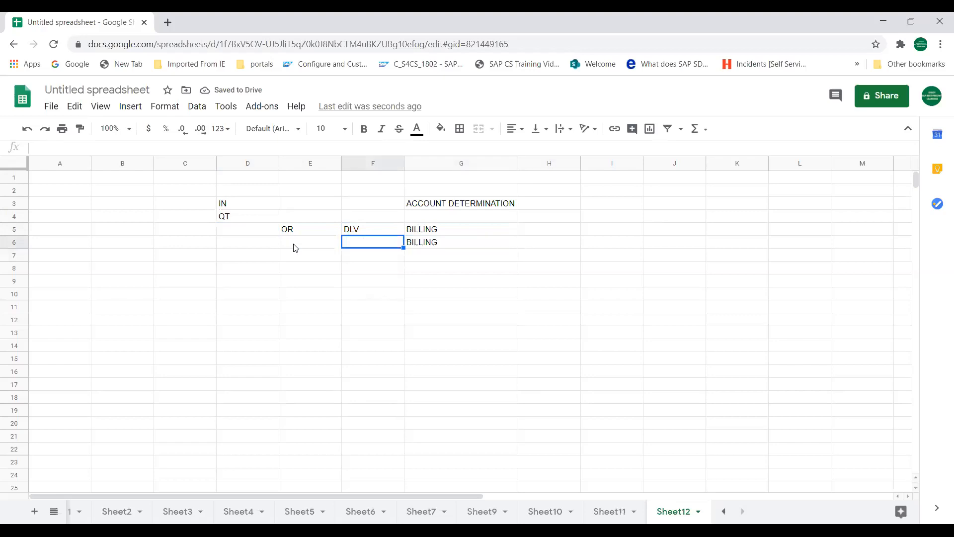
click(296, 247)
text(RE)
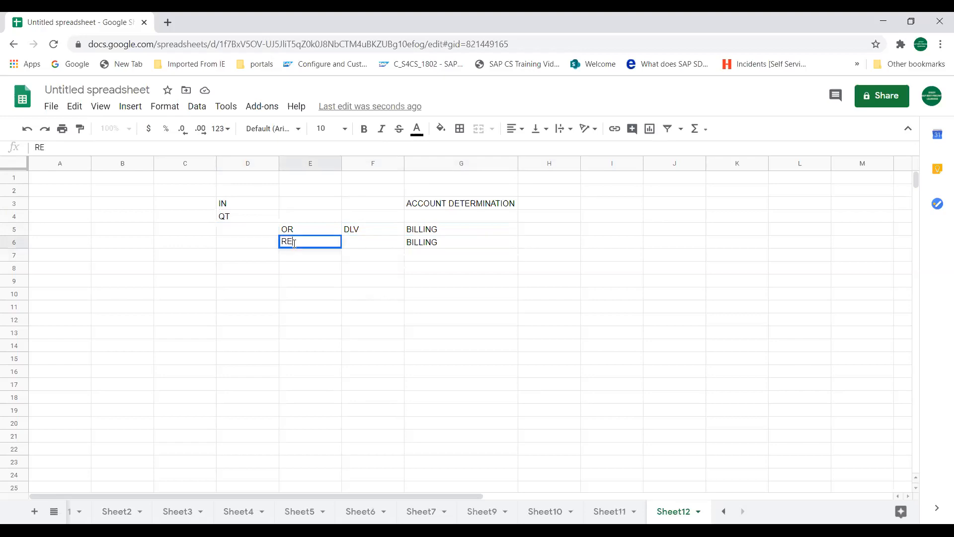
key(Tab)
text(D)
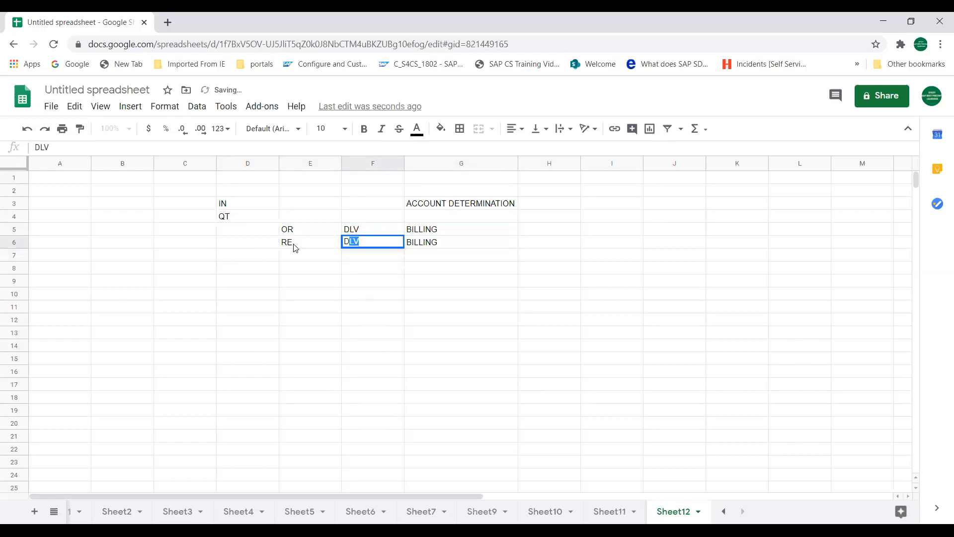
key(Tab)
Step: Enter CR in cell E7 and BILLING in cell G7, leaving the delivery column blank
key(Down)
key(Left)
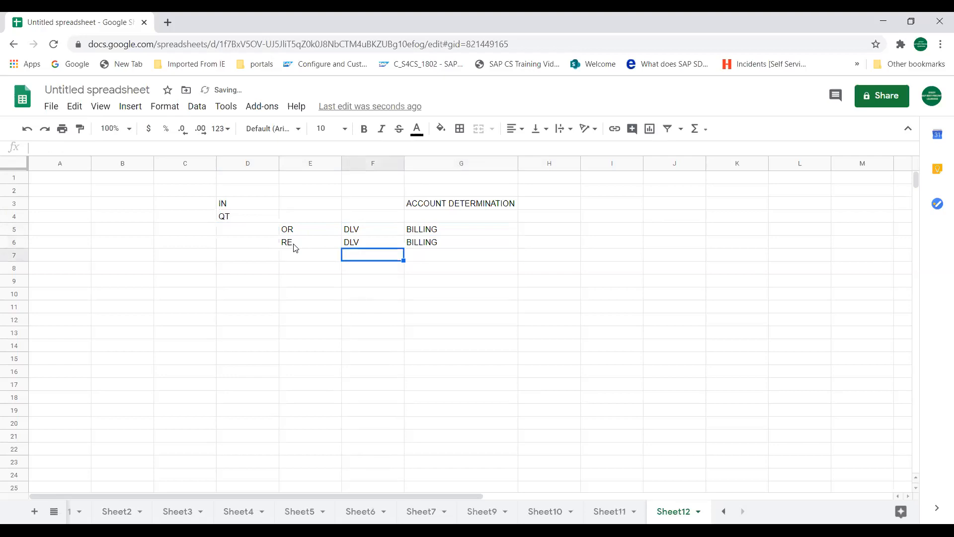
key(Left)
text(CR)
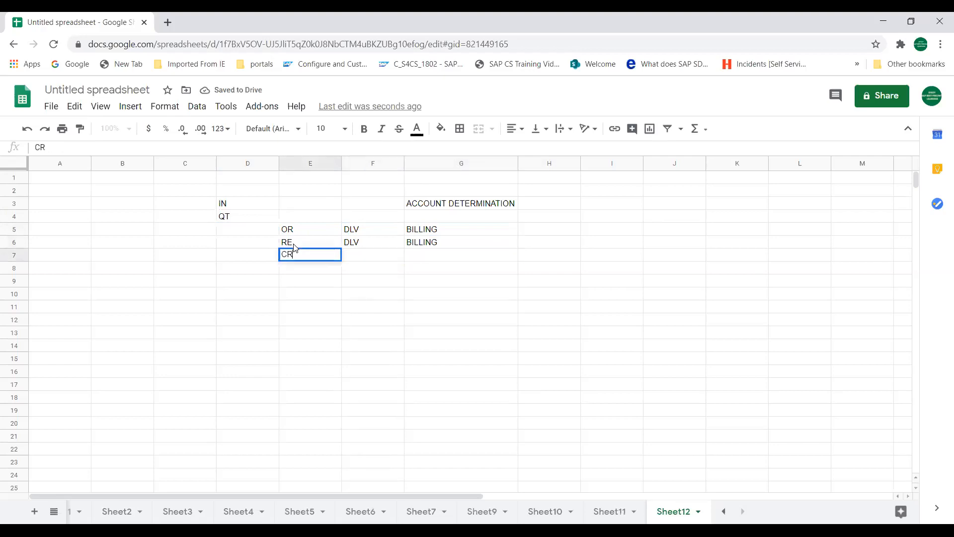
key(Tab)
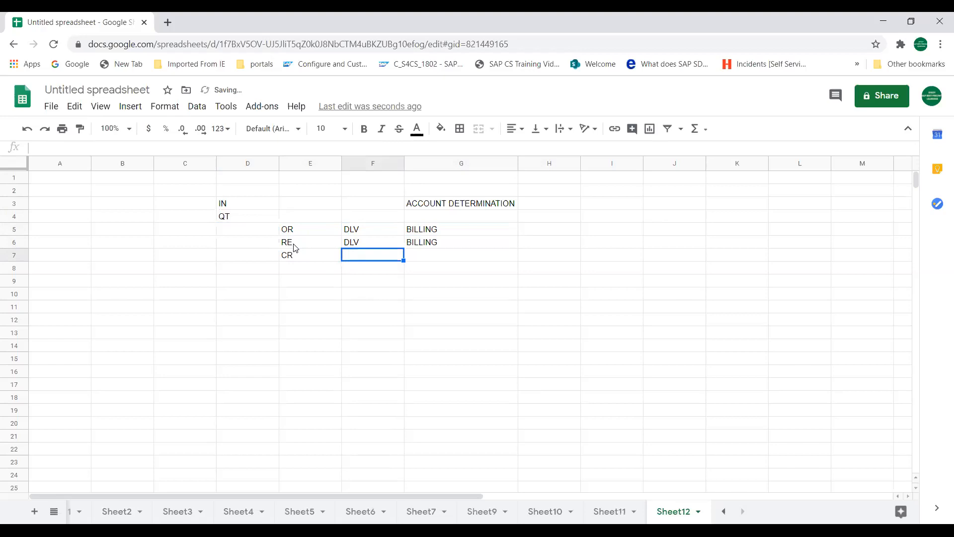
key(Left)
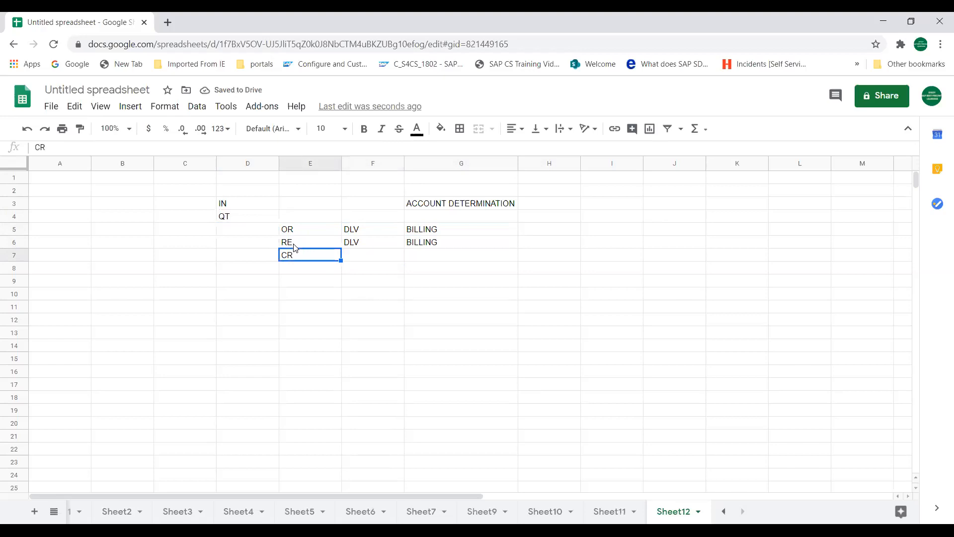
key(Tab)
key(Tab)
text(BI)
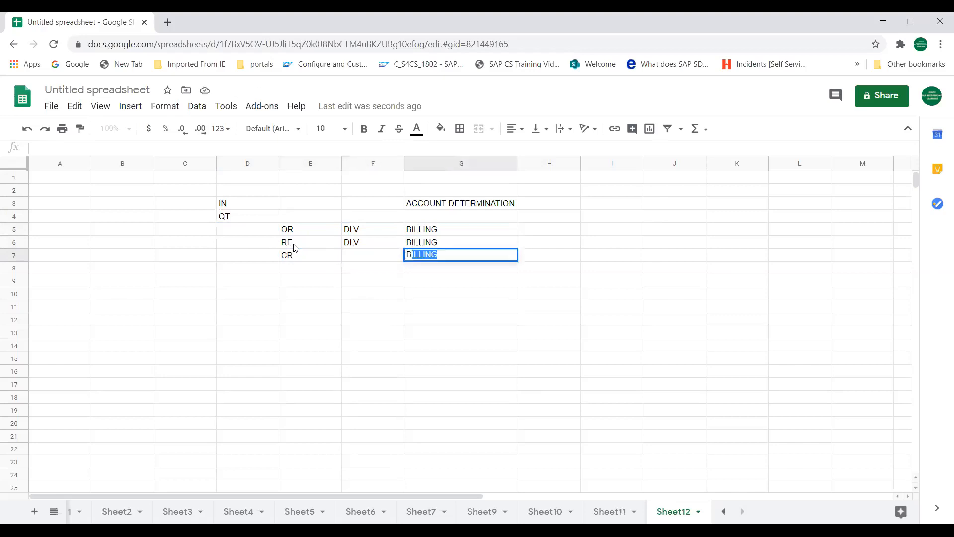
key(Return)
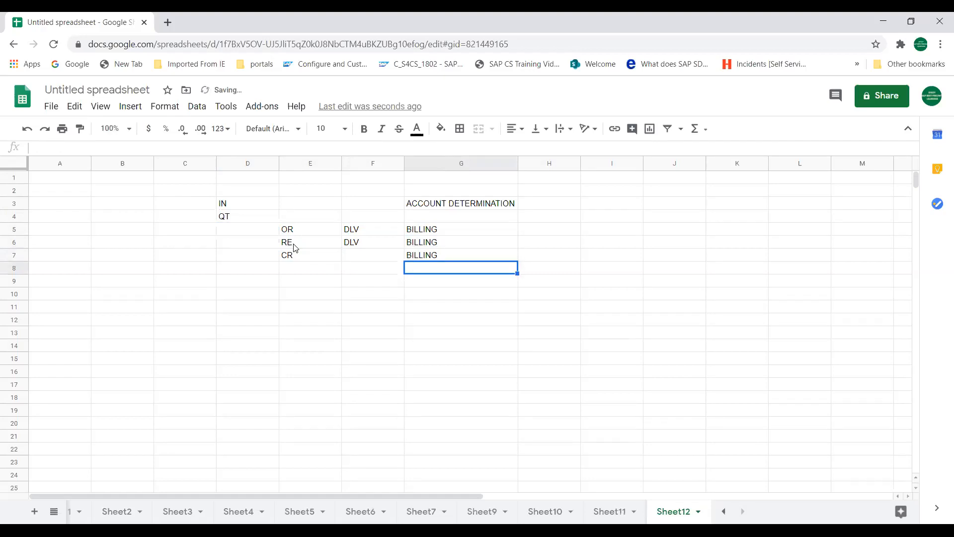
Step: Enter DR in cell E8 and BILLING in cell G8, leaving the delivery column blank
key(Left)
key(Left)
text(DR)
key(Tab)
key(Left)
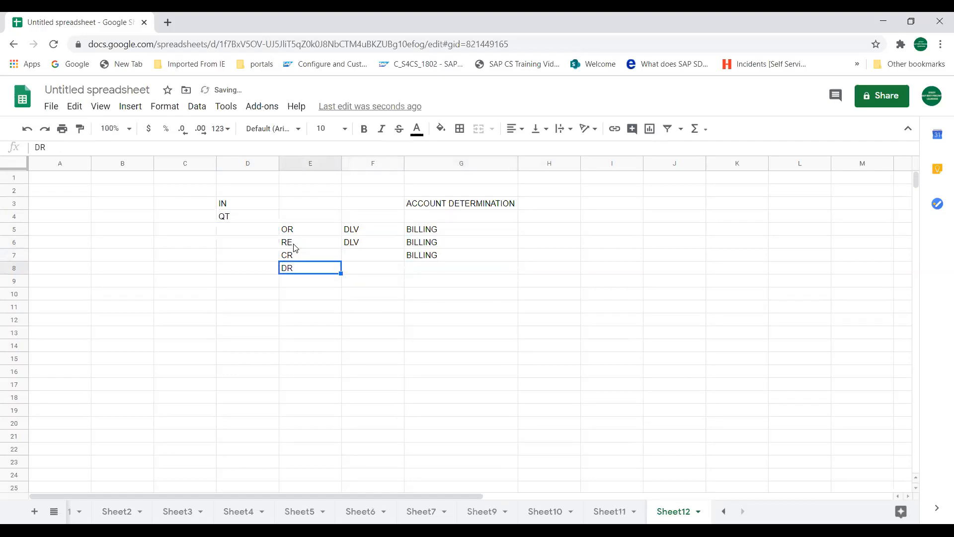
key(Right)
key(Right)
text(BI)
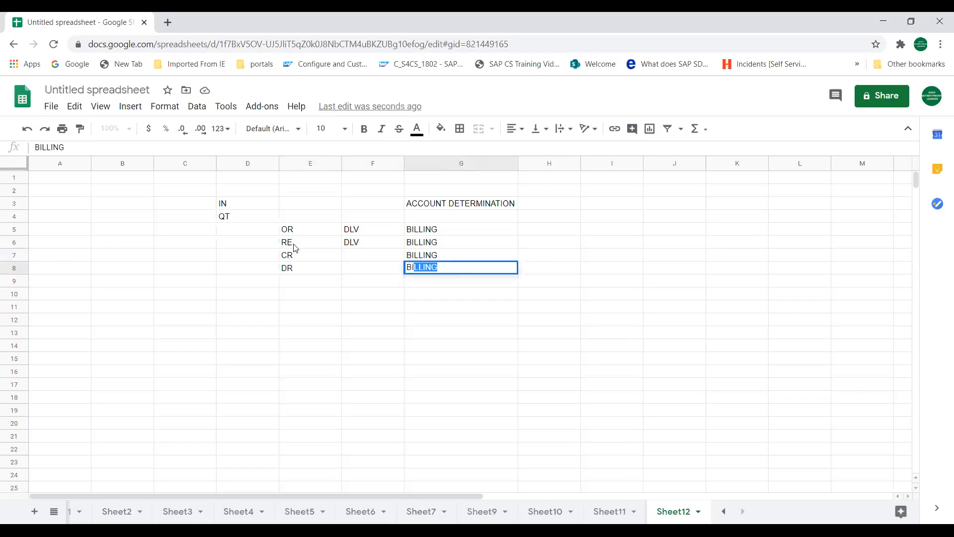
key(Return)
Step: Add the billing types F2 in cell H5 and S1 in cell I5 of the OR row
key(Left)
key(Left)
key(Up)
key(Up)
key(Up)
key(Up)
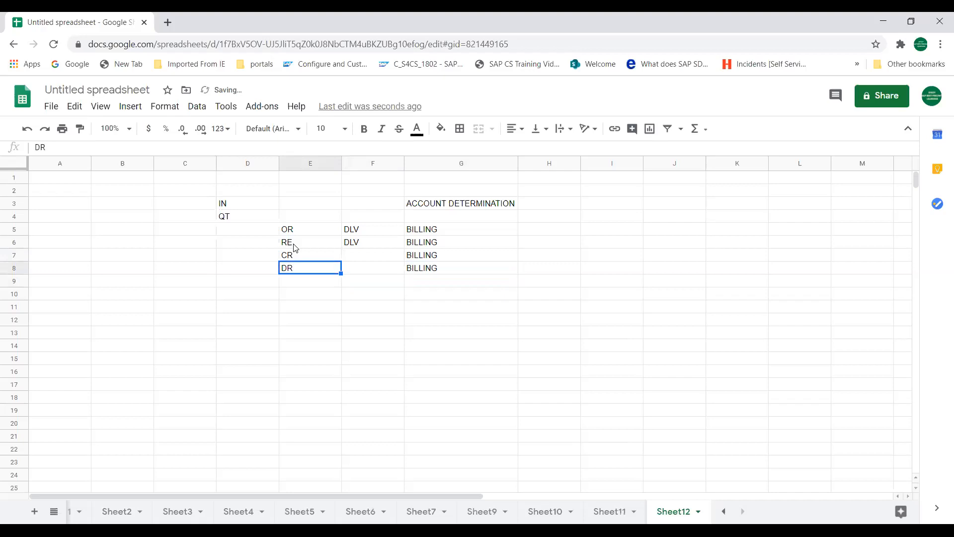
key(Right)
key(Right)
key(Right)
text(F2)
key(Tab)
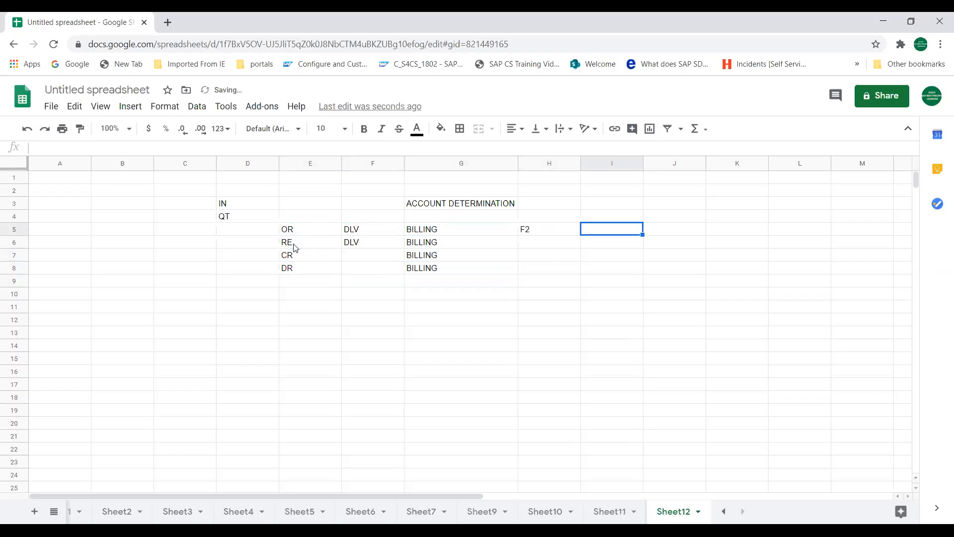
text(S1)
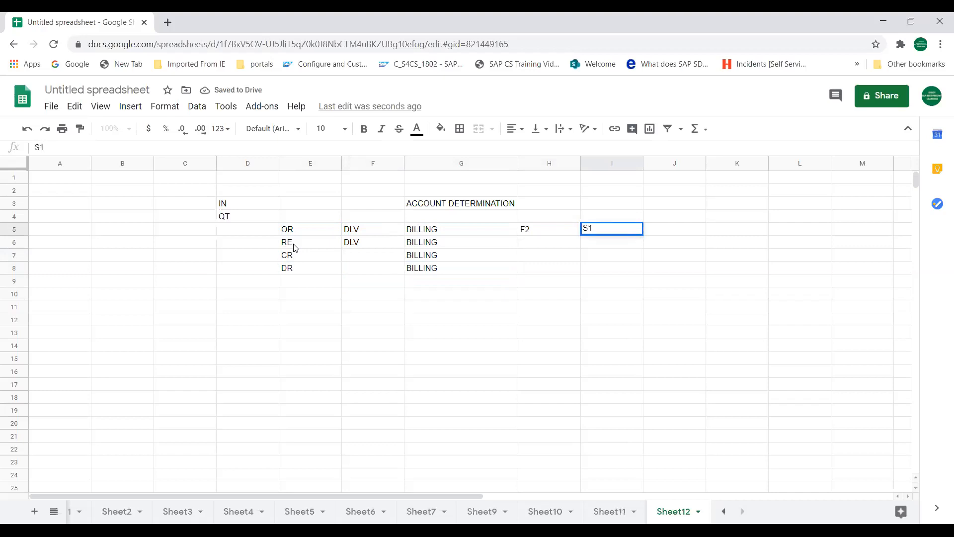
key(Return)
key(Up)
key(Left)
key(Right)
key(Left)
key(Right)
key(Left)
key(Right)
key(Left)
key(Left)
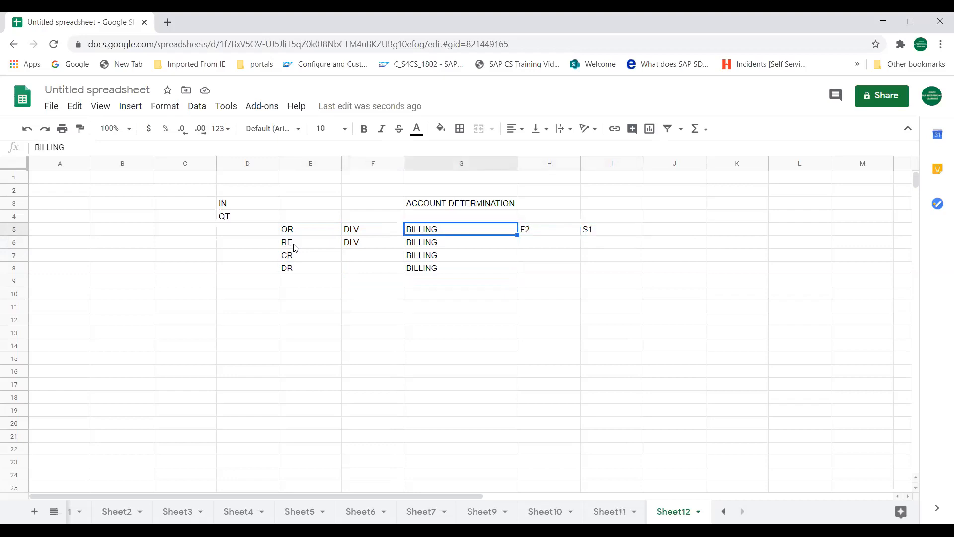
key(Left)
key(Down)
key(Down)
key(Down)
key(Right)
key(Up)
key(Up)
key(Up)
key(Right)
key(Left)
key(Right)
key(Down)
key(Down)
key(Down)
key(Down)
key(Left)
key(Left)
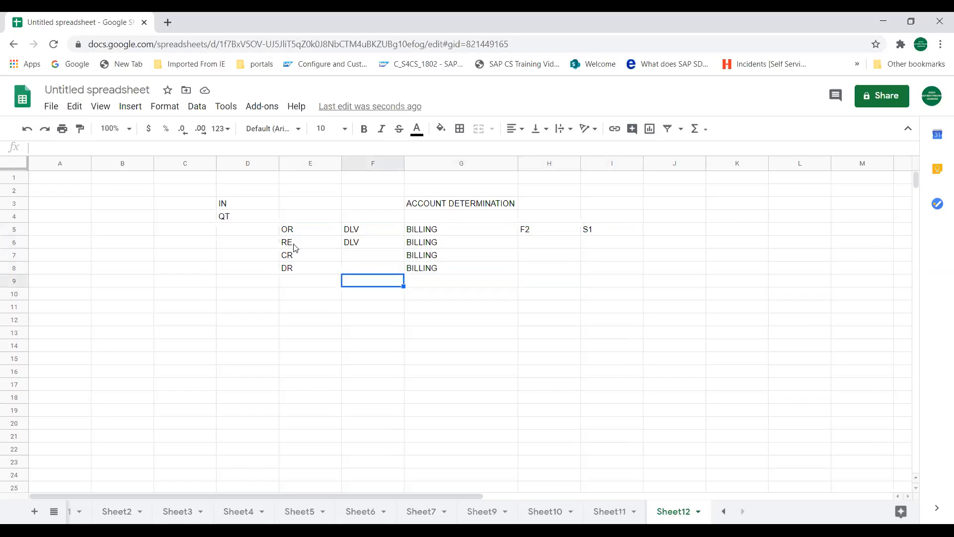
Step: Enter CREDIT in cell G10 and DEBIT in cell G11 below the billing list
key(Right)
key(Down)
text(CR)
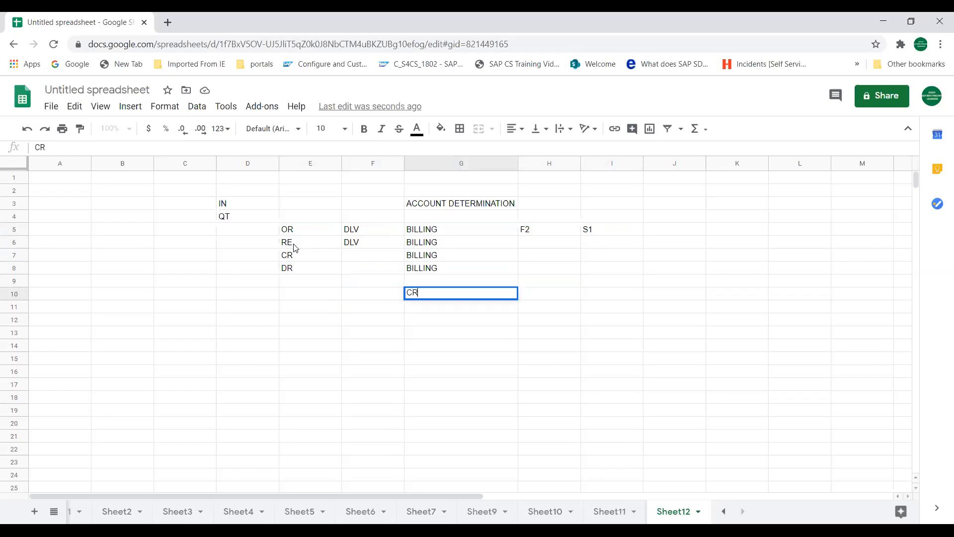
text(EDIT)
key(Return)
text(DEBIT)
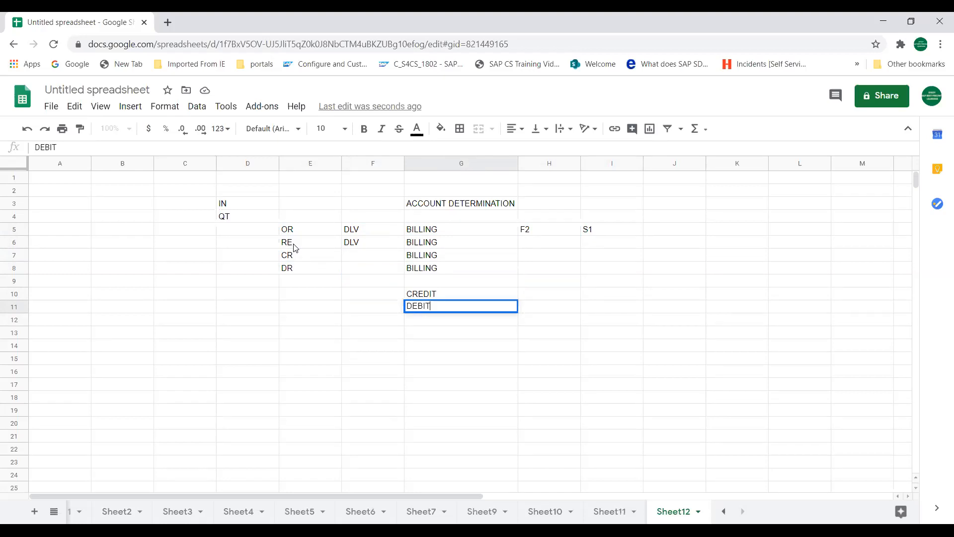
key(Tab)
Step: Enter FI in cell J10, on the same row as CREDIT
key(Up)
key(Right)
key(Right)
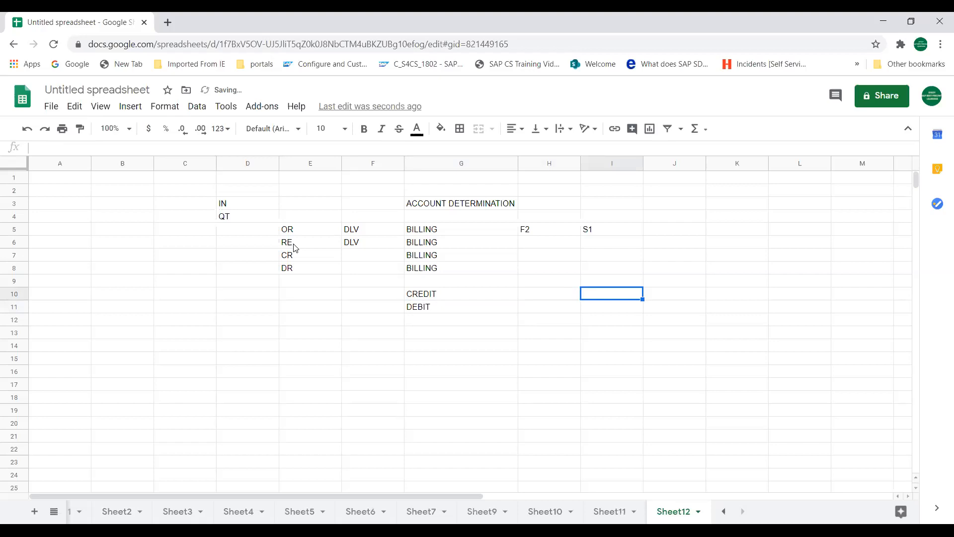
text(F)
key(Return)
key(Up)
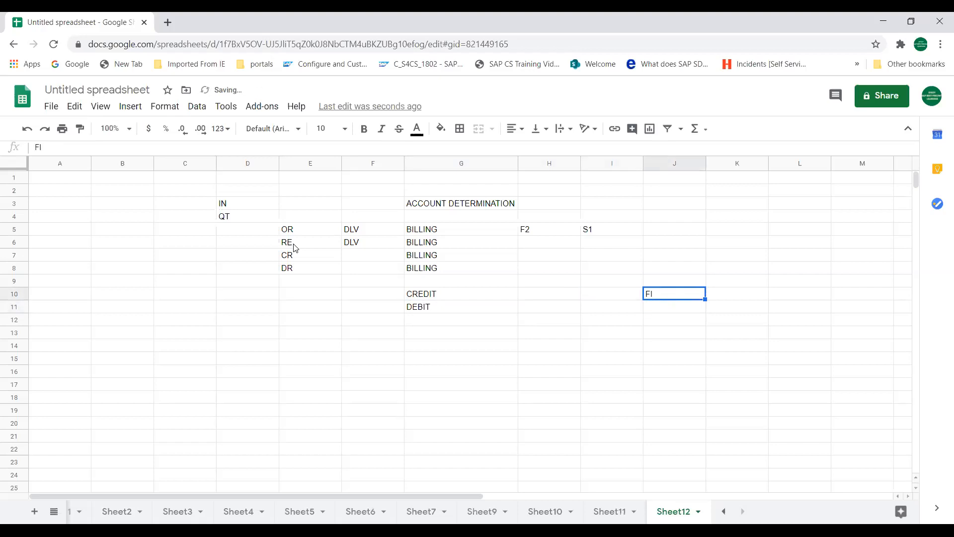
key(Left)
key(Left)
key(Left)
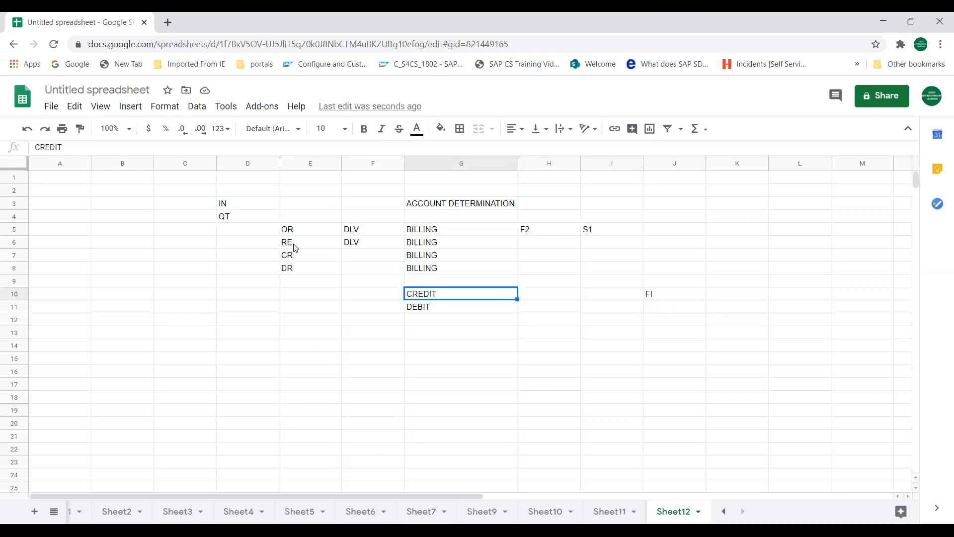
key(Down)
key(Up)
key(Right)
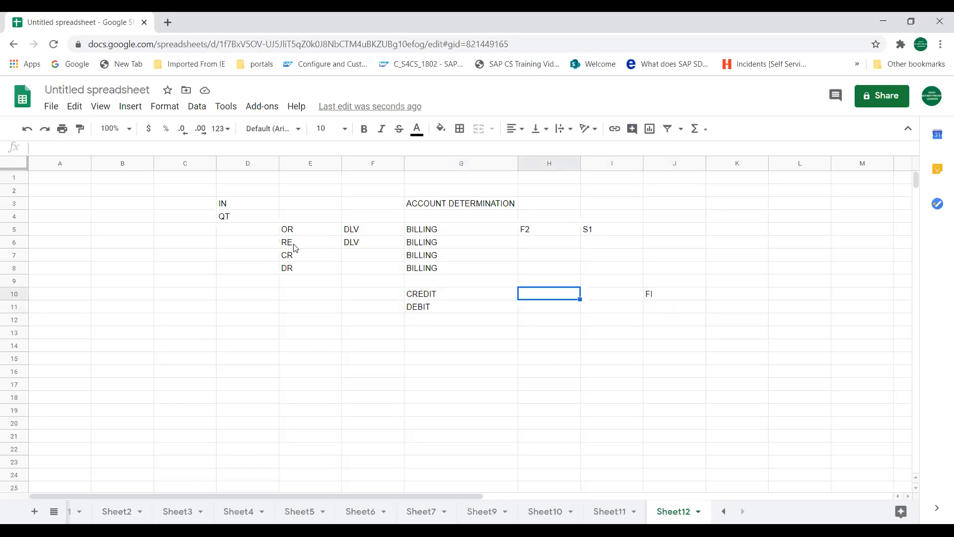
key(Right)
key(Right)
key(Left)
key(Left)
key(Left)
key(Right)
key(Right)
key(Left)
key(Left)
key(Right)
key(Right)
key(Left)
key(Left)
key(Down)
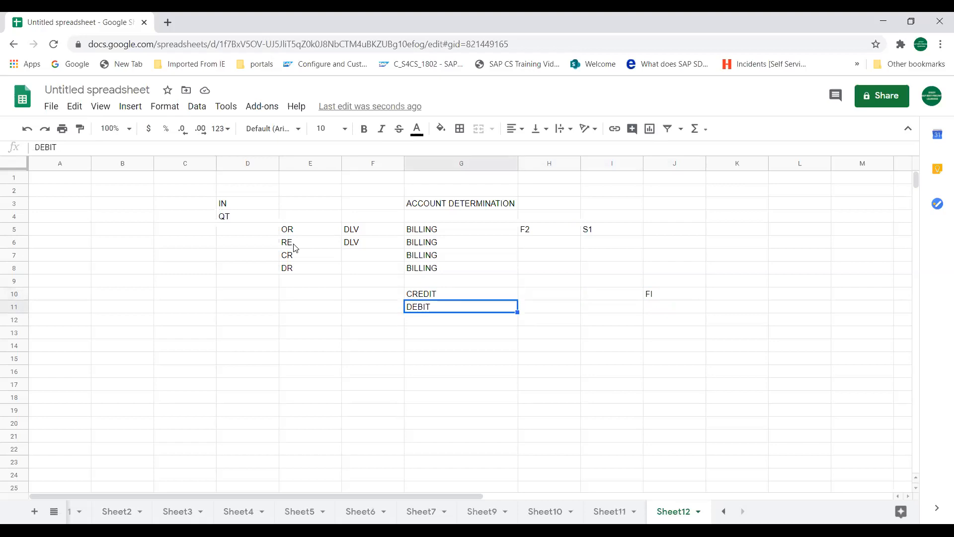
key(Up)
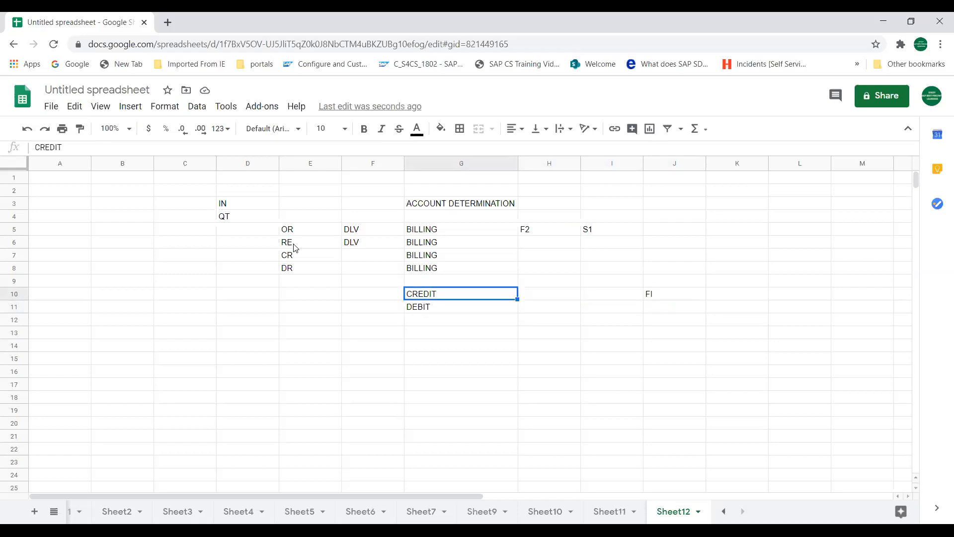
key(Down)
key(Up)
key(Up)
key(Up)
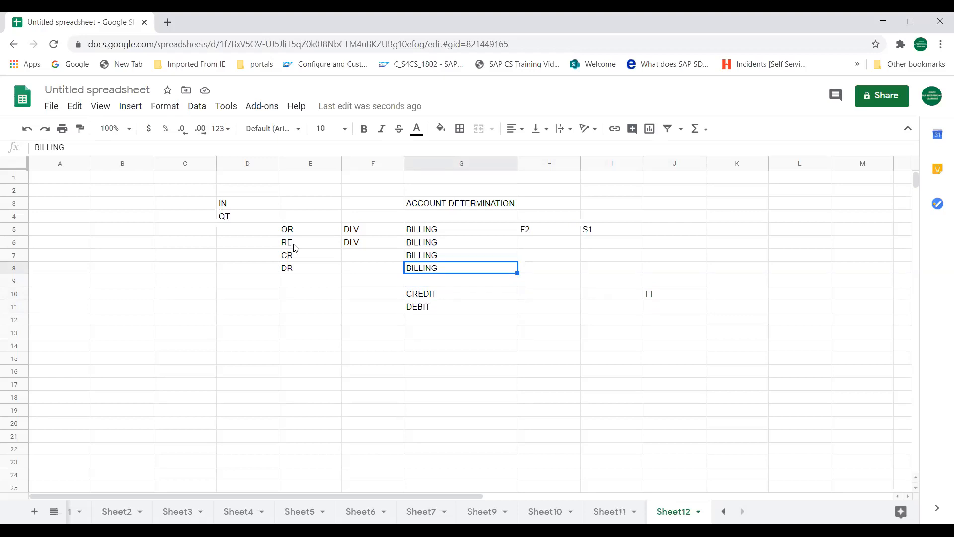
key(Right)
key(Left)
key(Up)
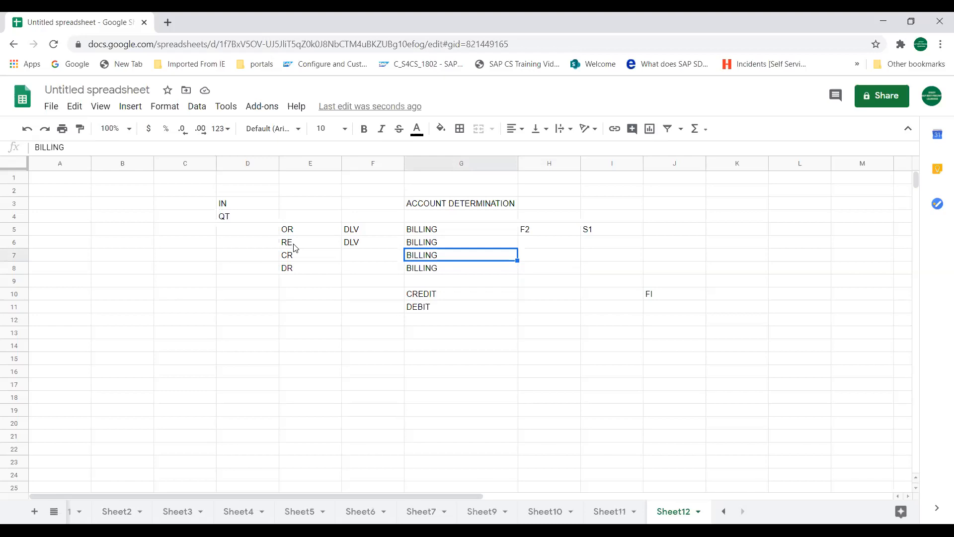
key(Right)
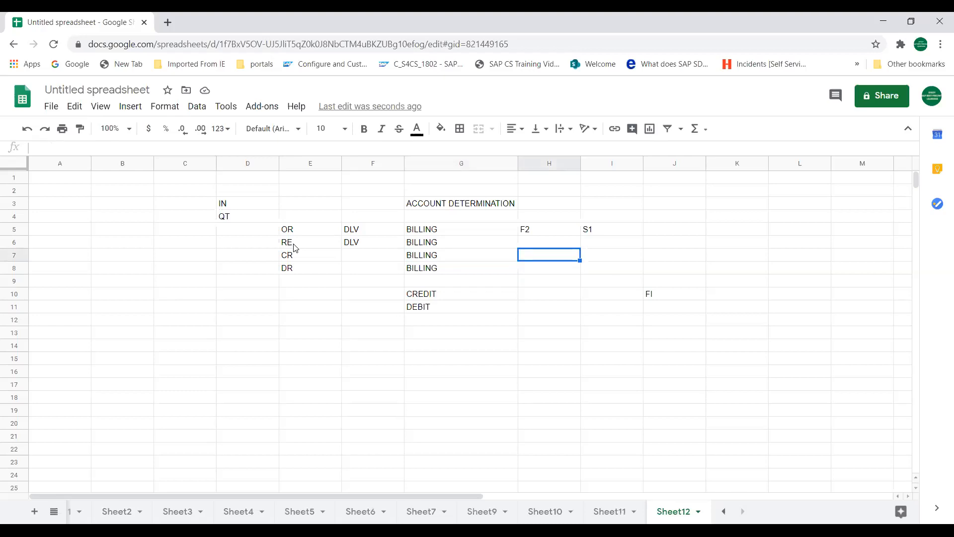
key(Right)
key(Right)
key(Up)
key(Up)
key(Down)
key(Down)
key(Down)
key(Down)
key(Down)
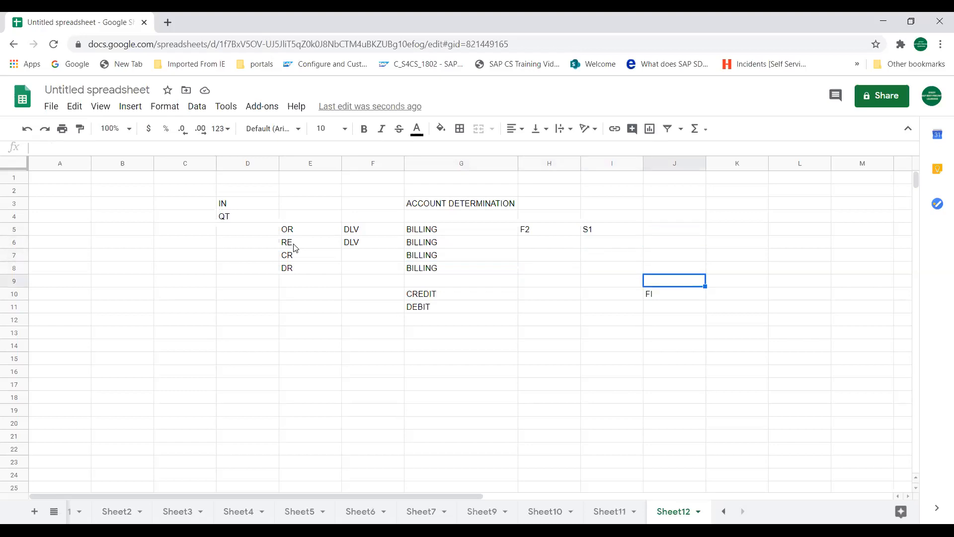
Step: Enter ACCOUNTING DOC in cell H11, on the same row as DEBIT
key(Left)
key(Left)
key(Right)
key(Left)
key(Down)
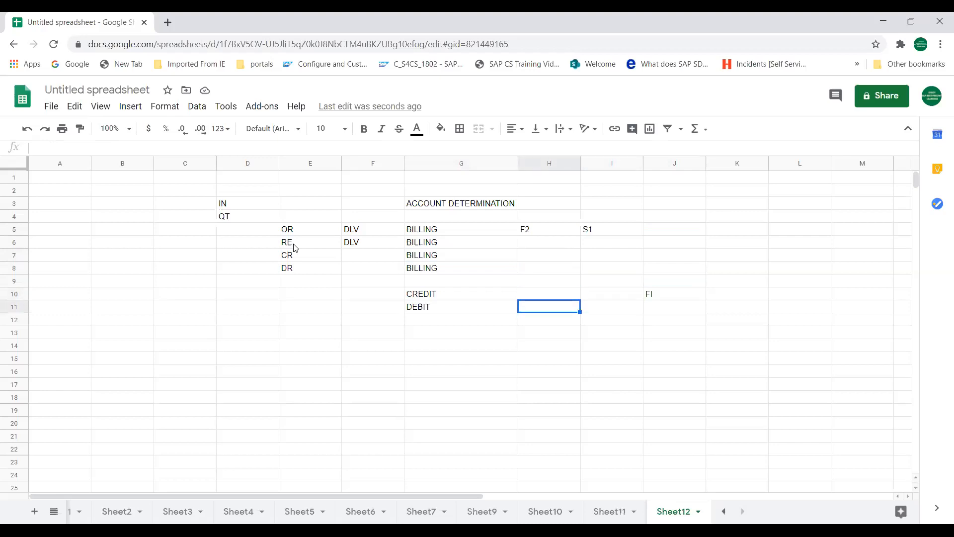
text(ACOO)
key(BackSpace)
key(BackSpace)
text(C)
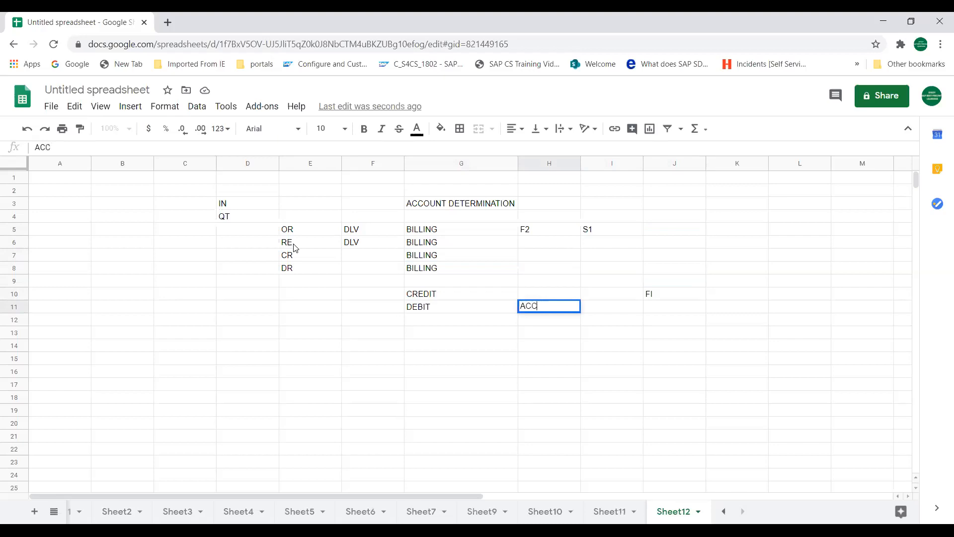
text(OUNTING DOC)
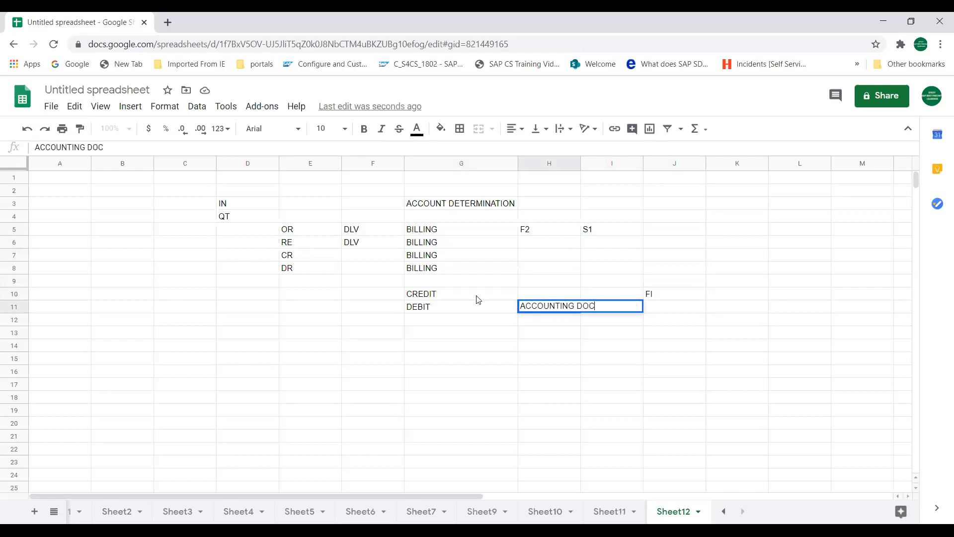
click(532, 324)
Step: Fit the width of column H to the ACCOUNTING DOC text
click(429, 234)
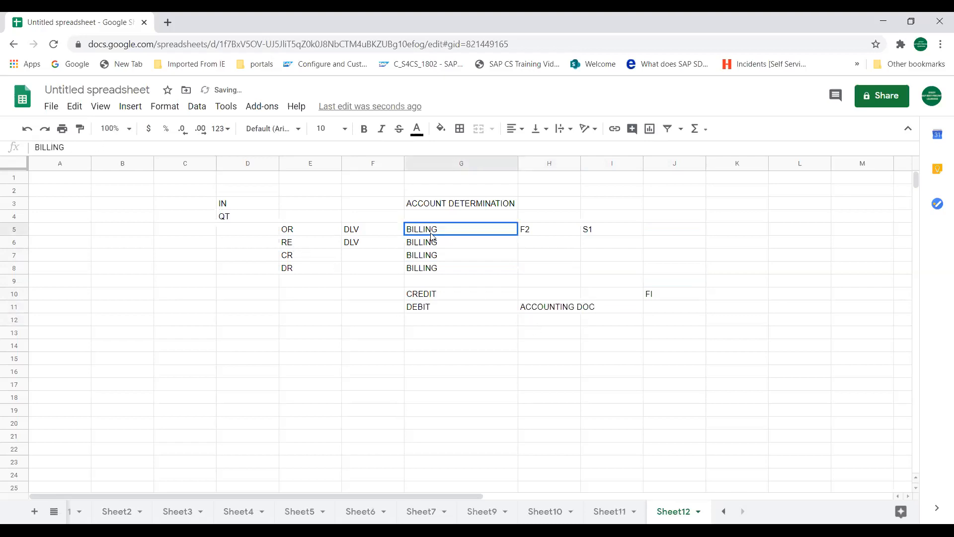
click(537, 309)
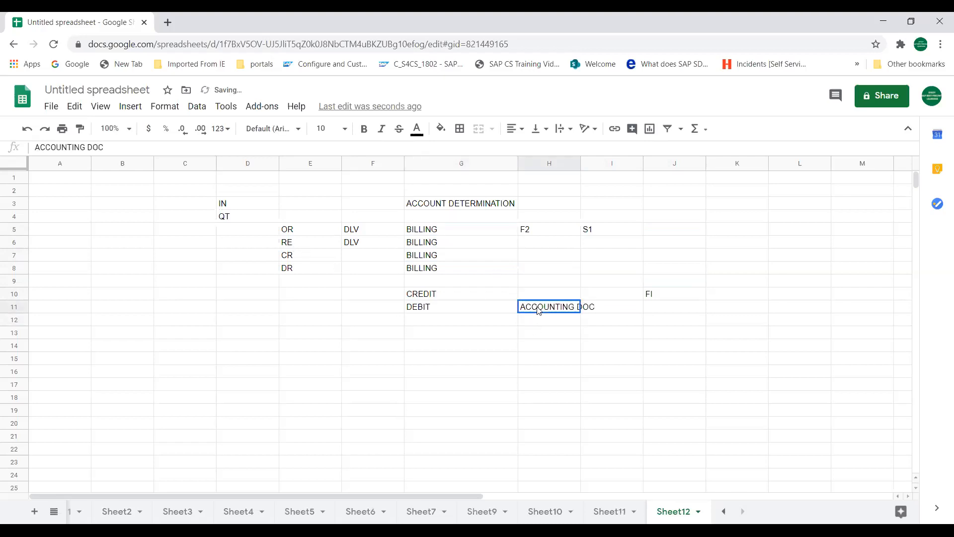
double_click(580, 163)
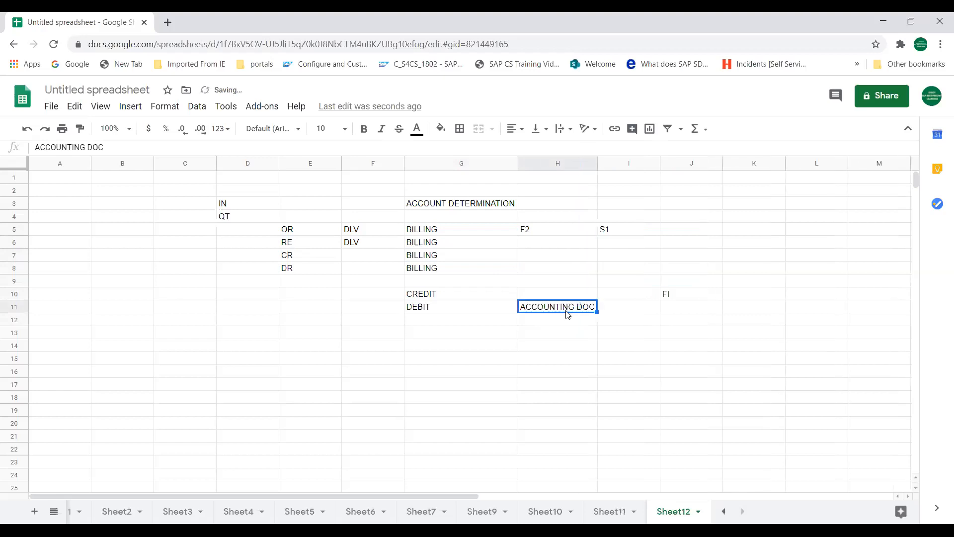
click(668, 298)
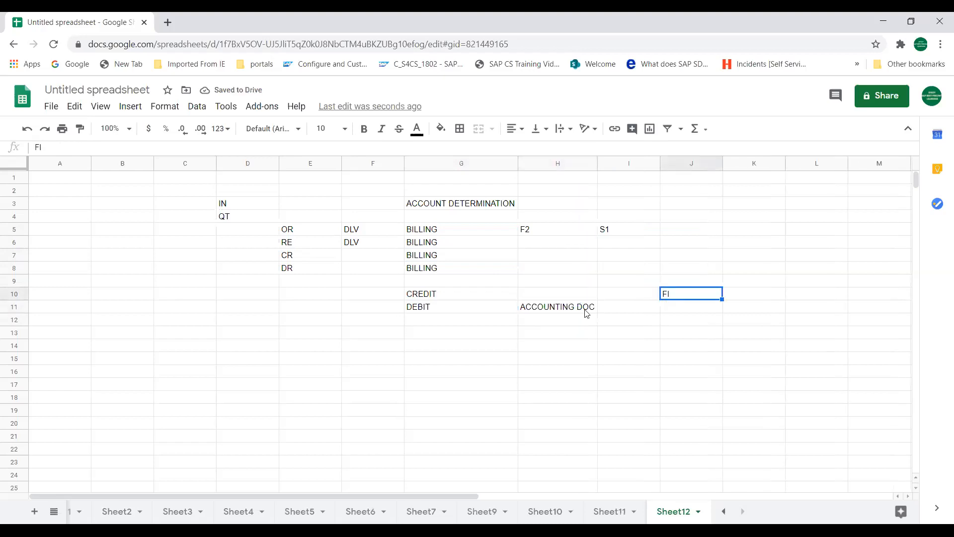
click(555, 309)
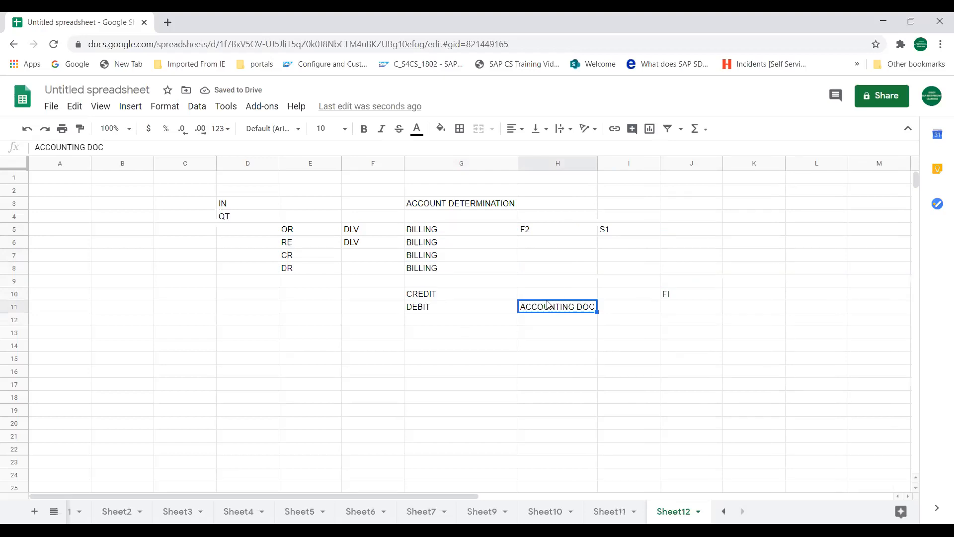
Step: Enter the comparison headings SD in G13, VS in H13 and FI in I13
click(401, 321)
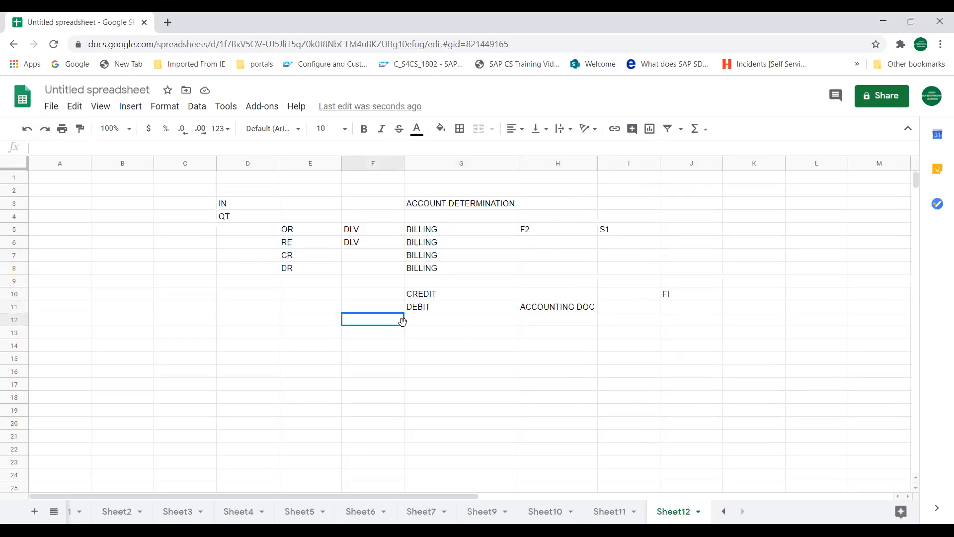
click(431, 330)
text(SD)
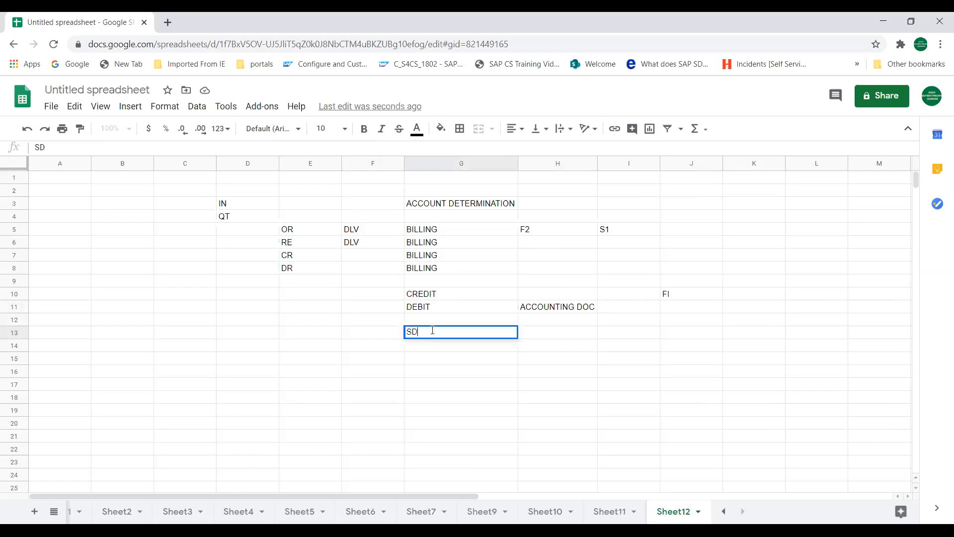
key(Tab)
text(VS)
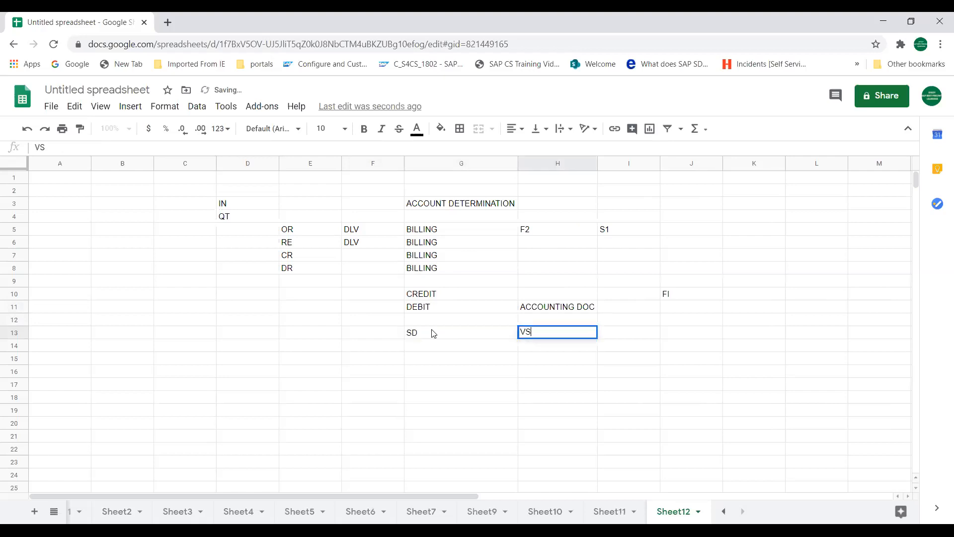
key(Tab)
text(F)
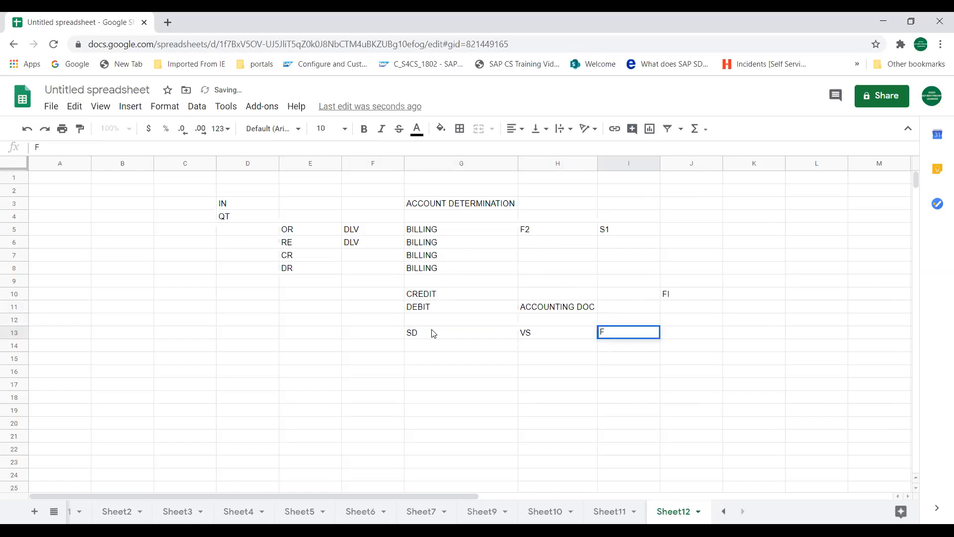
text(I)
key(Down)
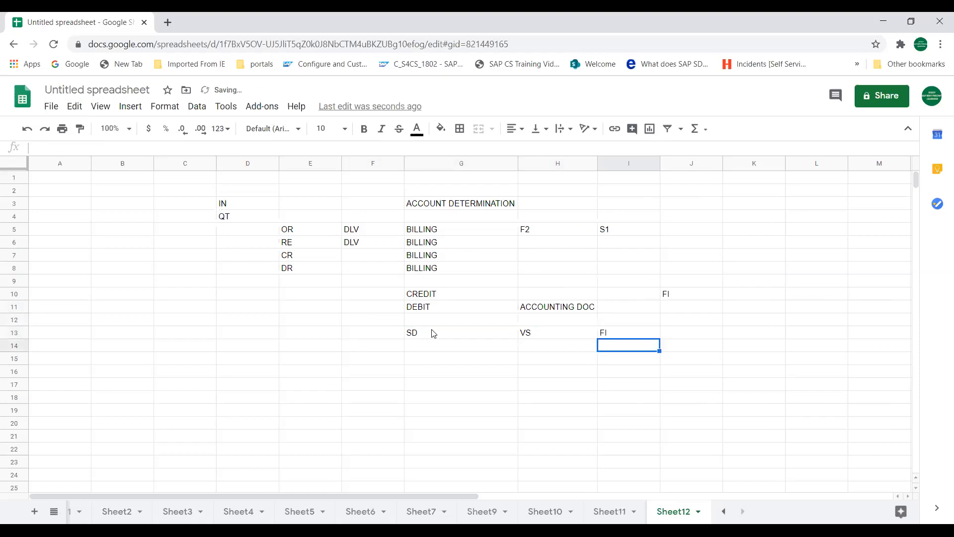
Step: Enter the amount 100 in cell G15 under the SD heading
key(Left)
key(Left)
key(Left)
key(Right)
key(Right)
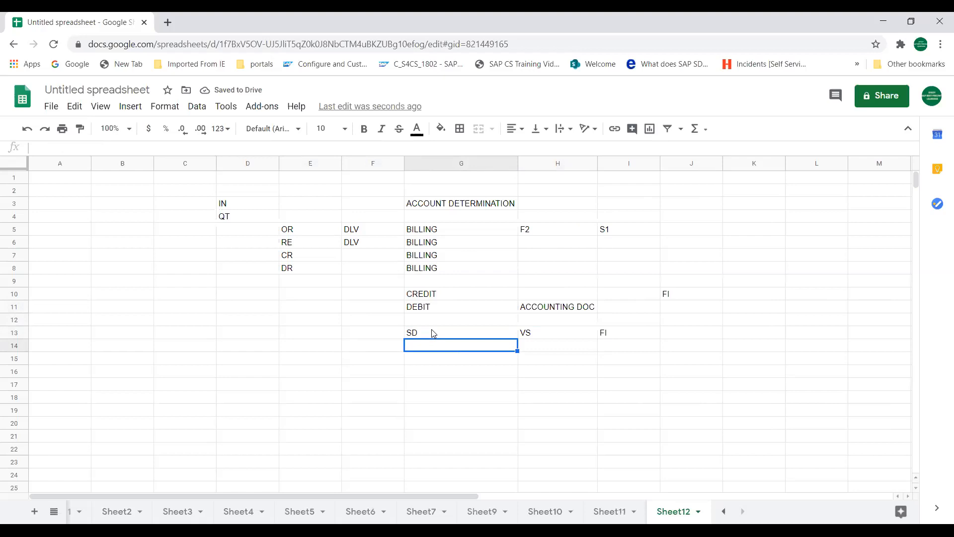
key(Down)
text(100)
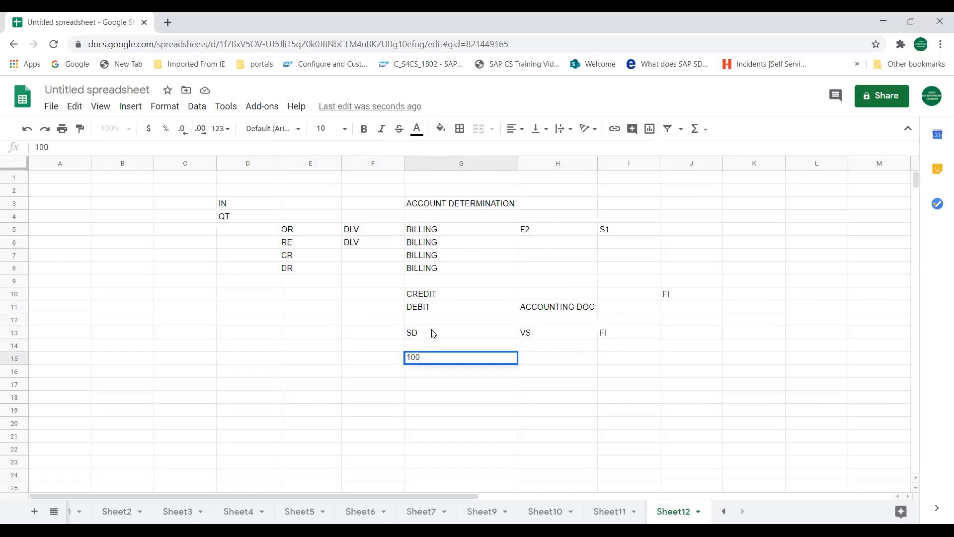
key(Return)
key(Up)
key(Right)
key(Left)
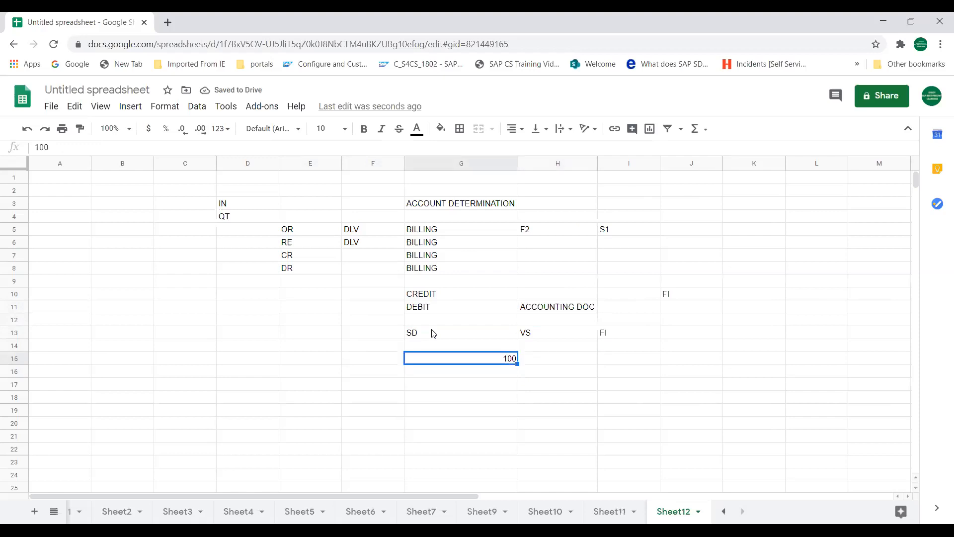
Step: Add the amounts 20 in cell G16 and 10 in cell G17 below the 100
key(Down)
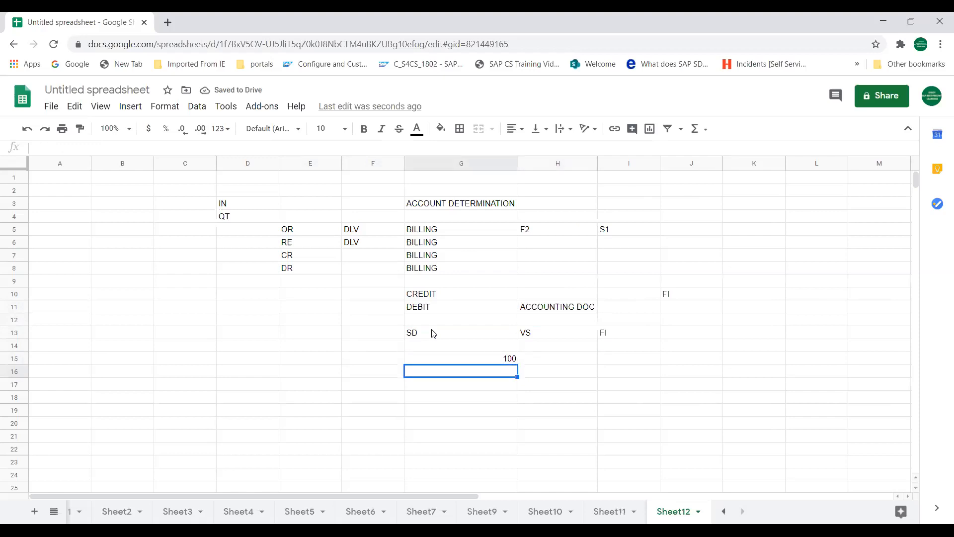
text(20)
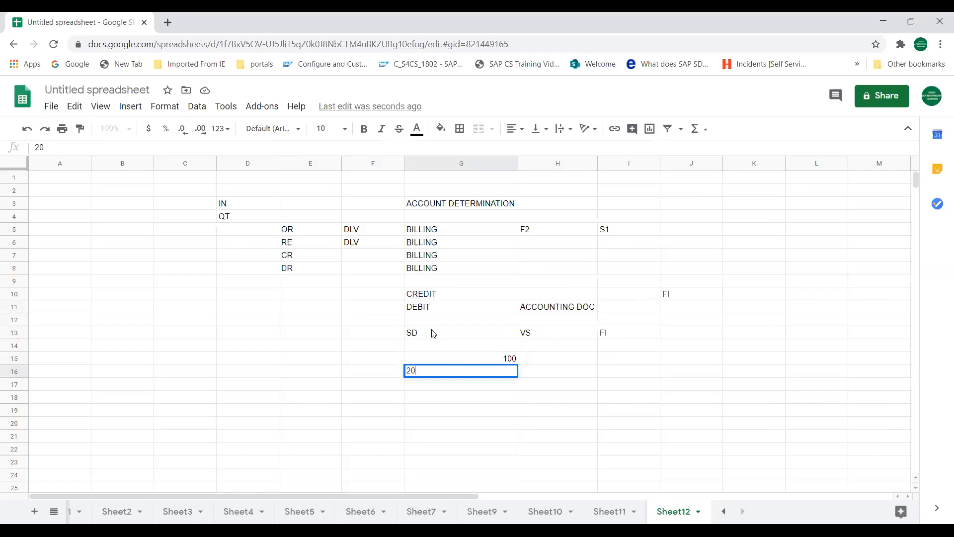
key(Tab)
key(Left)
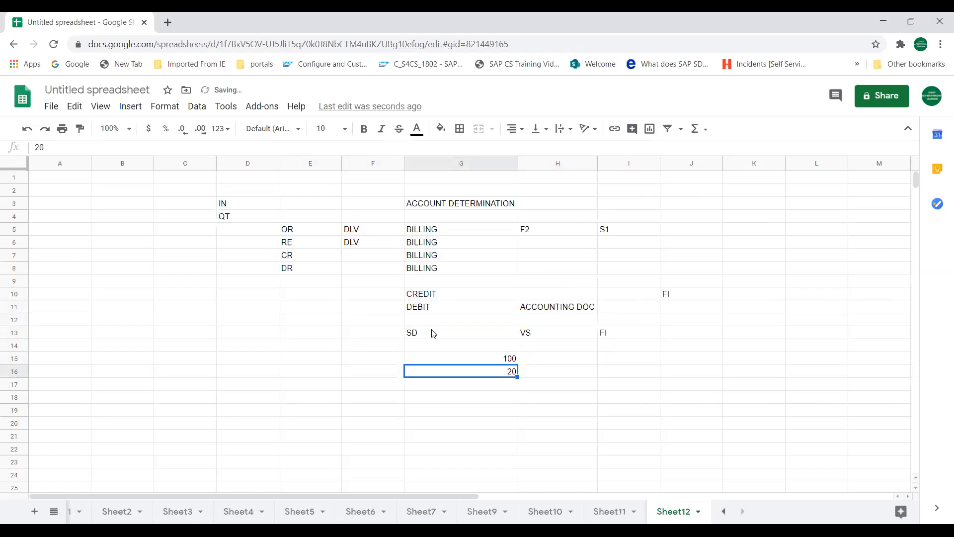
key(Up)
key(Down)
key(Right)
key(Left)
key(Down)
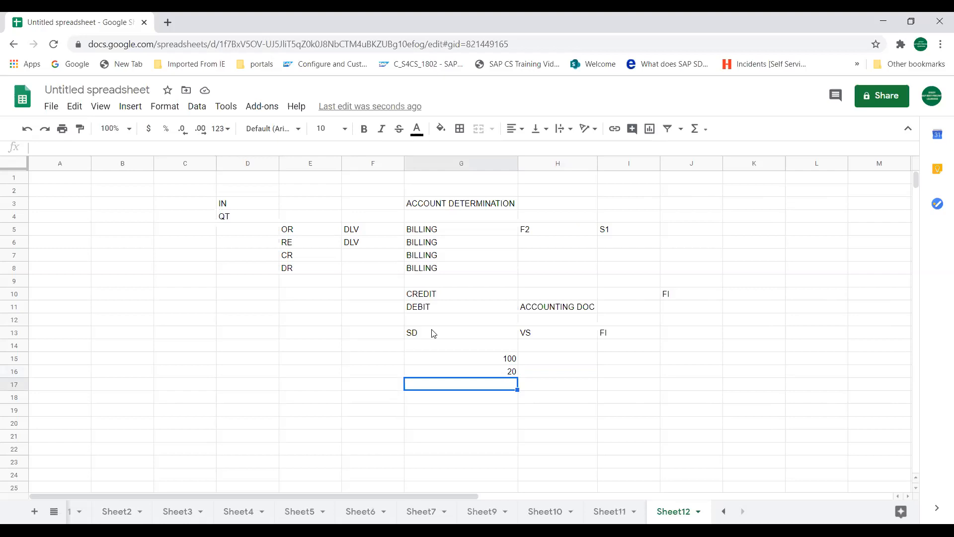
text(10)
key(Return)
key(Up)
key(Up)
key(Up)
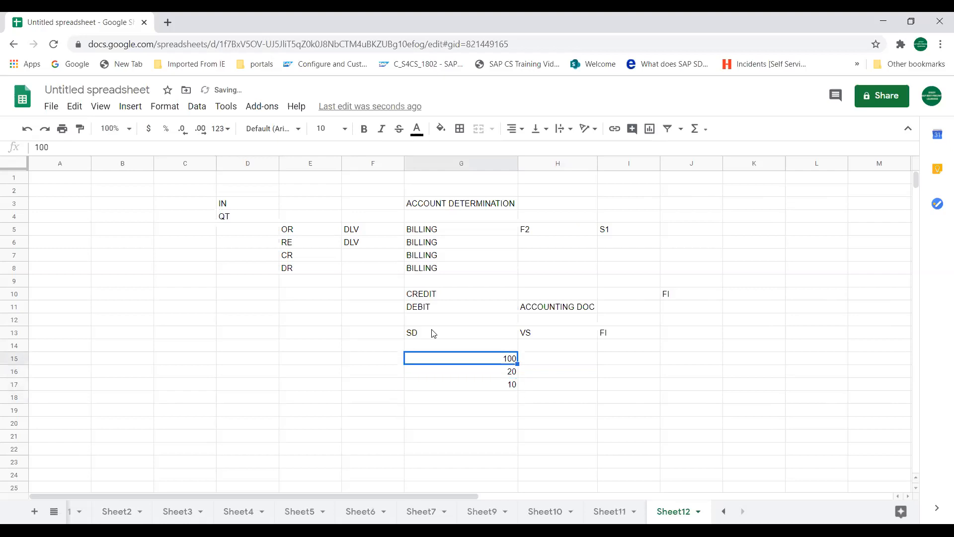
Step: Label the amount 10 as MWST in cell F17
key(Down)
key(Down)
key(Left)
key(Right)
key(Left)
key(Right)
key(Right)
key(Left)
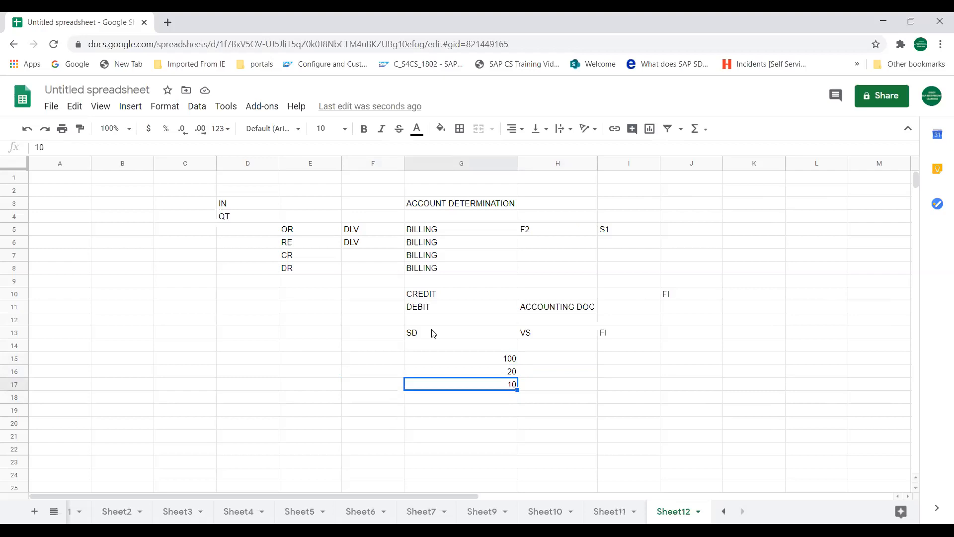
key(Left)
text(MWST)
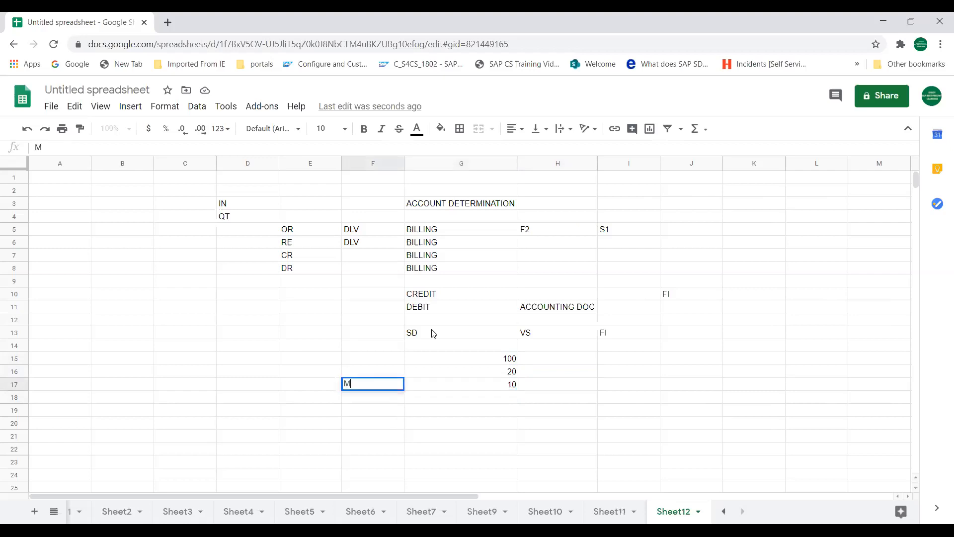
key(Right)
key(Right)
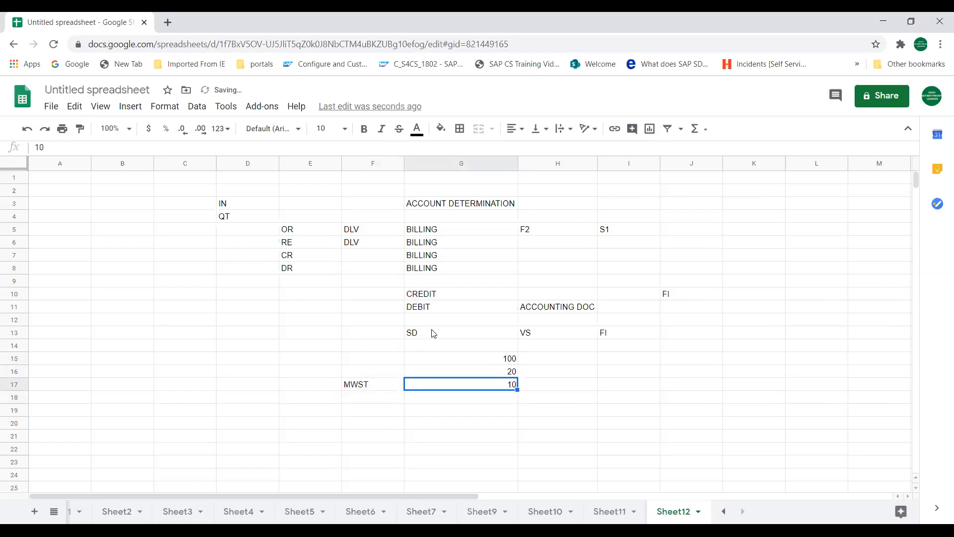
key(Left)
key(Right)
key(Left)
Step: Enter GL ACCOUNT in cell I15 under the FI heading, on the same row as the amount 100
key(Up)
key(Up)
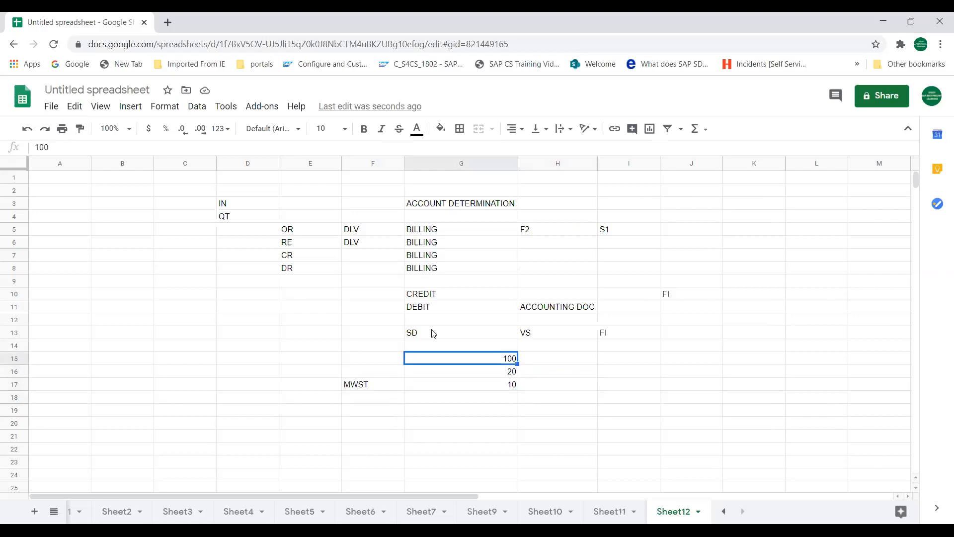
key(Right)
key(Right)
key(Left)
key(Left)
key(Right)
key(Right)
key(Right)
key(Left)
key(Right)
key(Left)
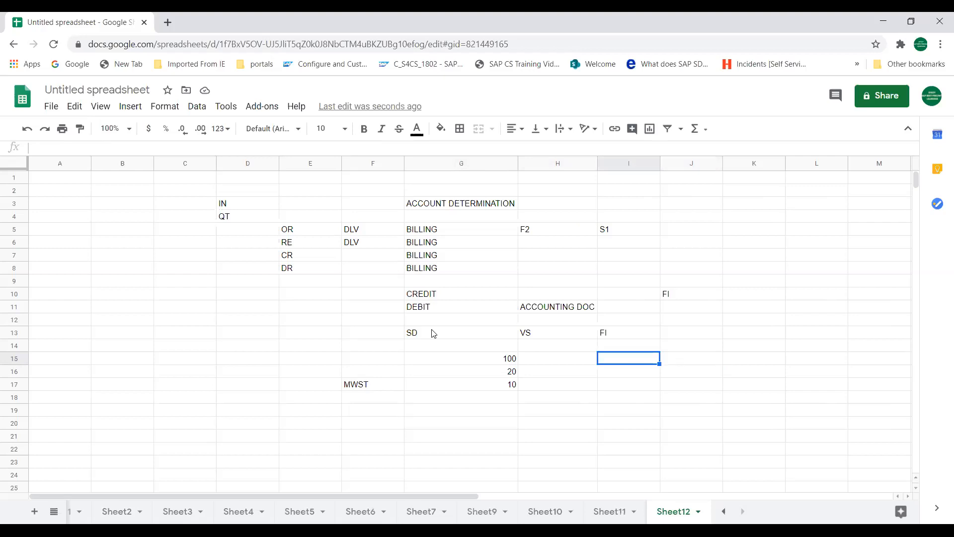
text(GL ACCO)
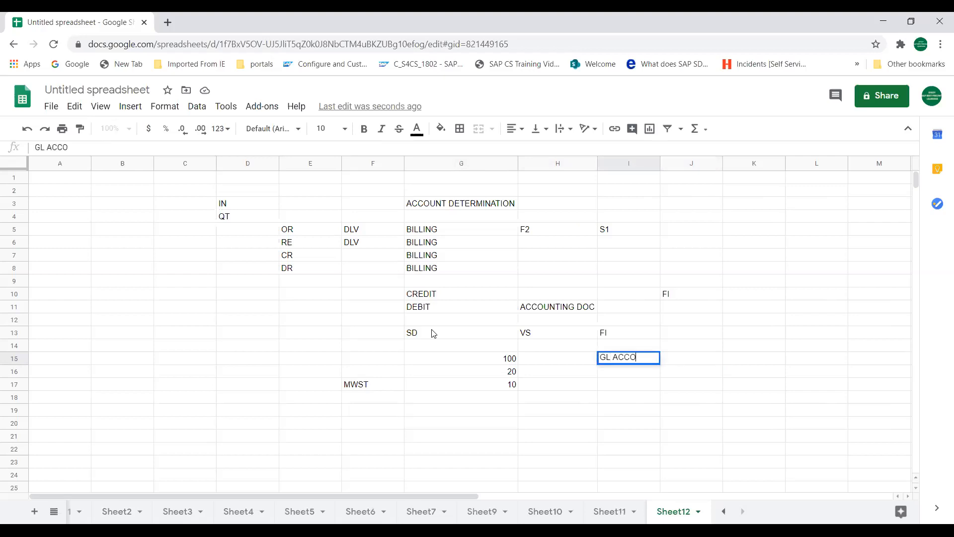
text(UNT)
key(Return)
key(Up)
key(Left)
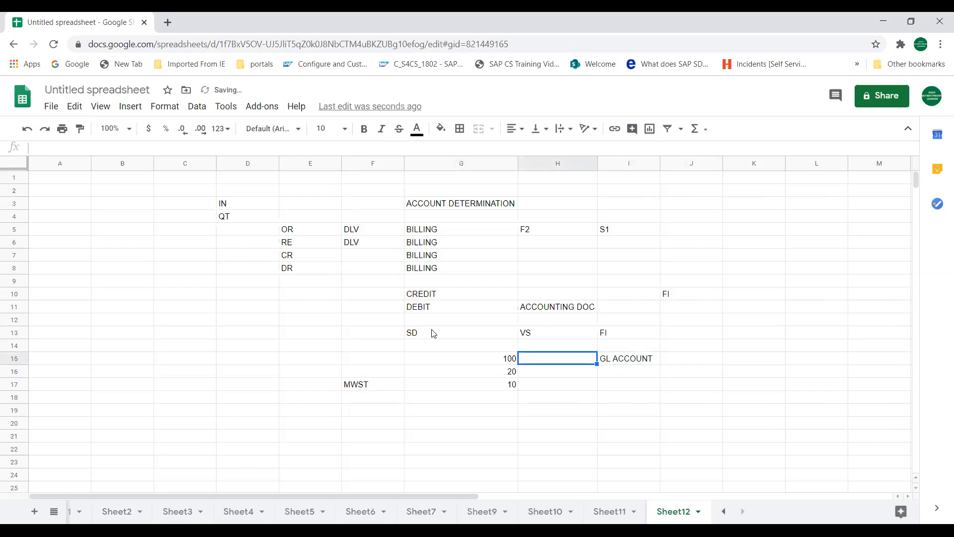
key(Right)
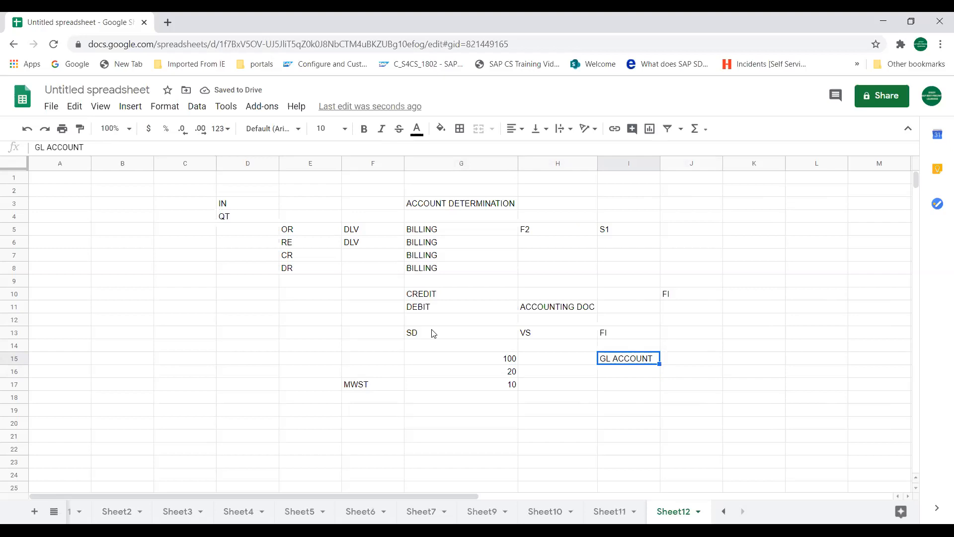
Step: Enter the GL account values 80000, 88000 and 56000 in cells J15 to J17, beside the GL ACCOUNT label
key(Right)
text(80000)
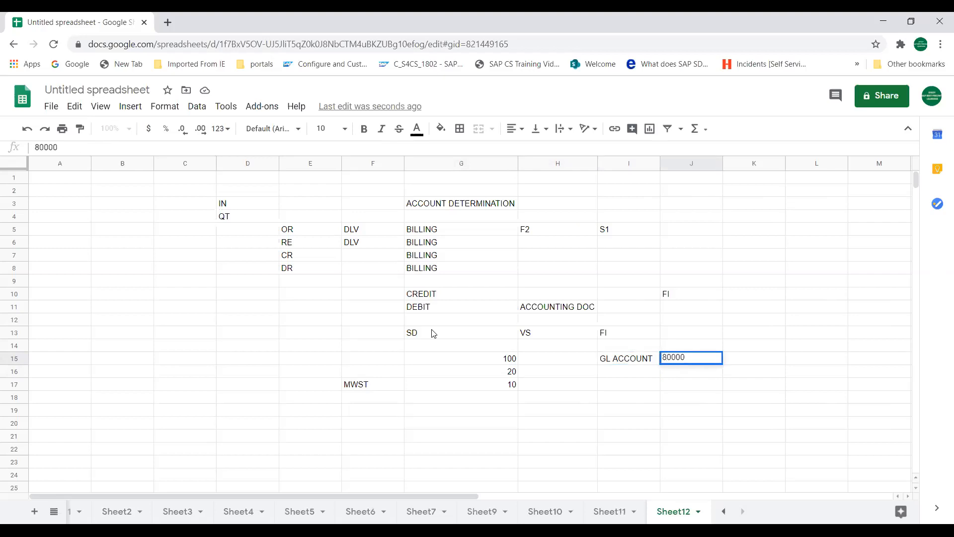
key(Return)
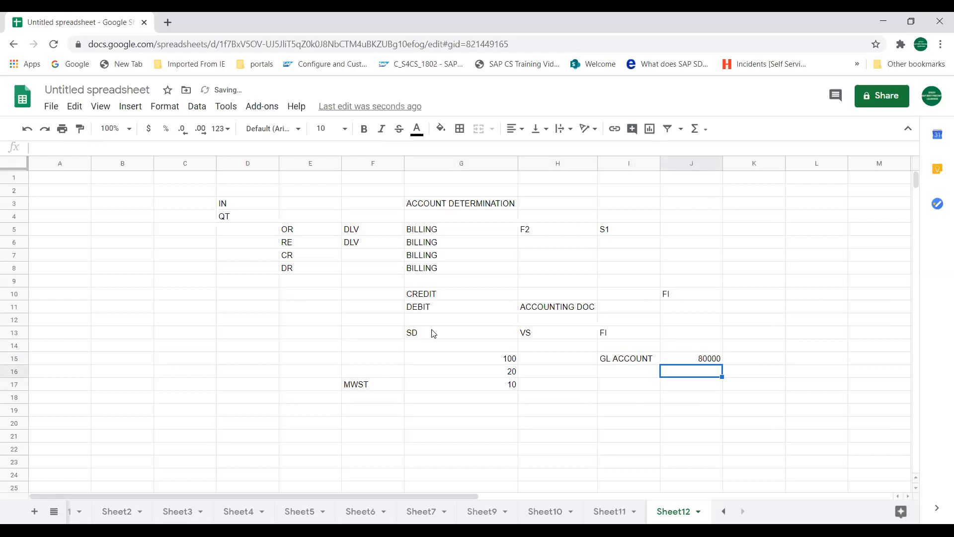
text(88000)
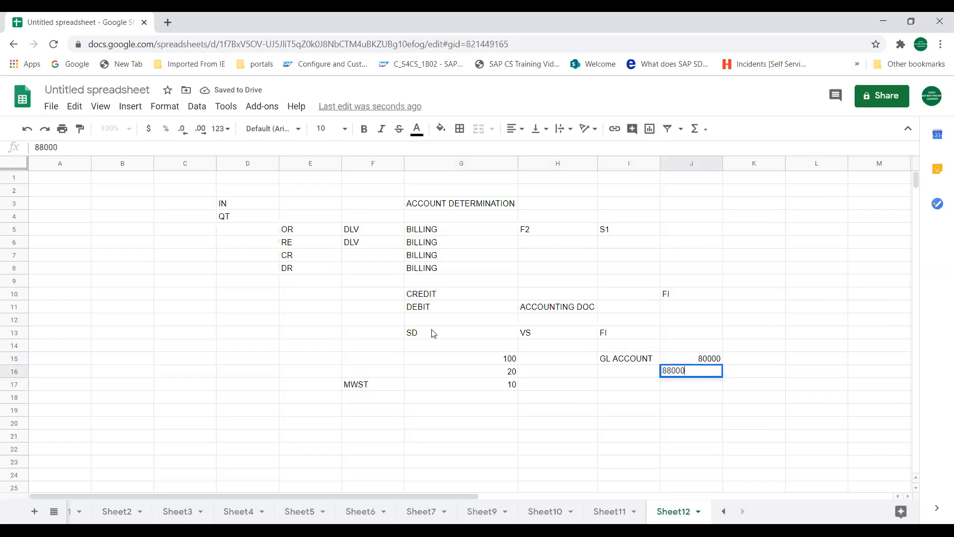
key(Return)
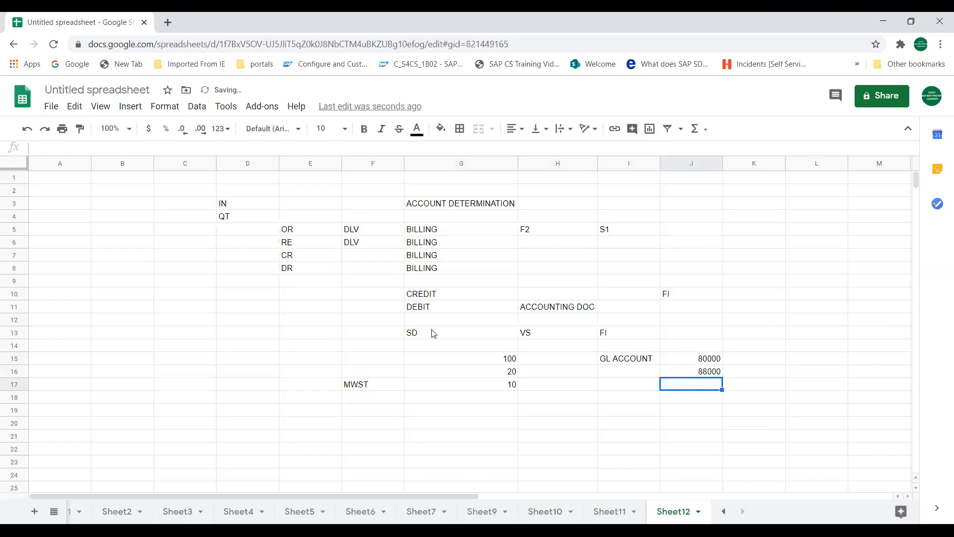
text(560000)
key(BackSpace)
key(Return)
Step: Enter REVUNE in cell L15 and BASE in cell M15, on the row of GL account 80000
key(Up)
key(Up)
key(Up)
key(Up)
key(Down)
key(Down)
key(Up)
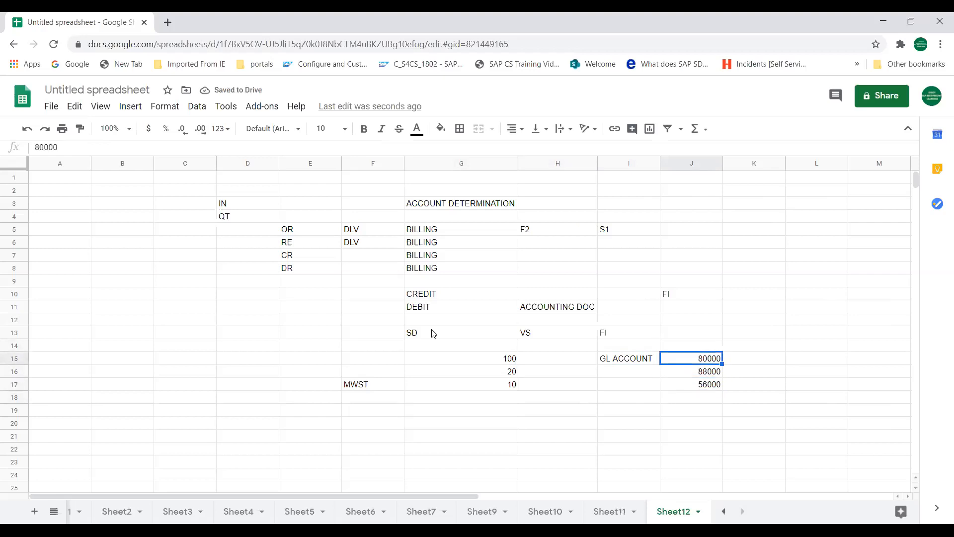
key(Right)
key(Up)
key(Up)
key(Right)
key(Down)
key(Down)
text(REVUNE)
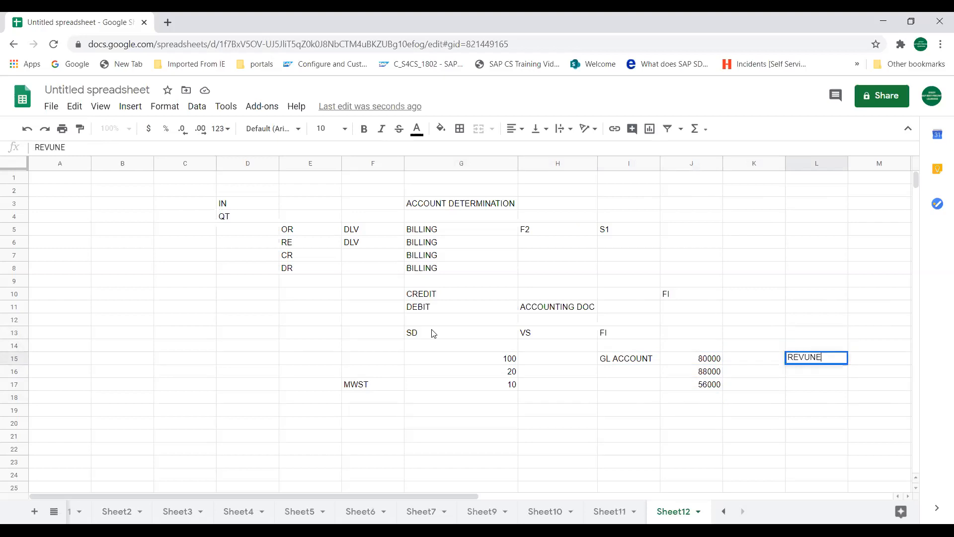
key(Tab)
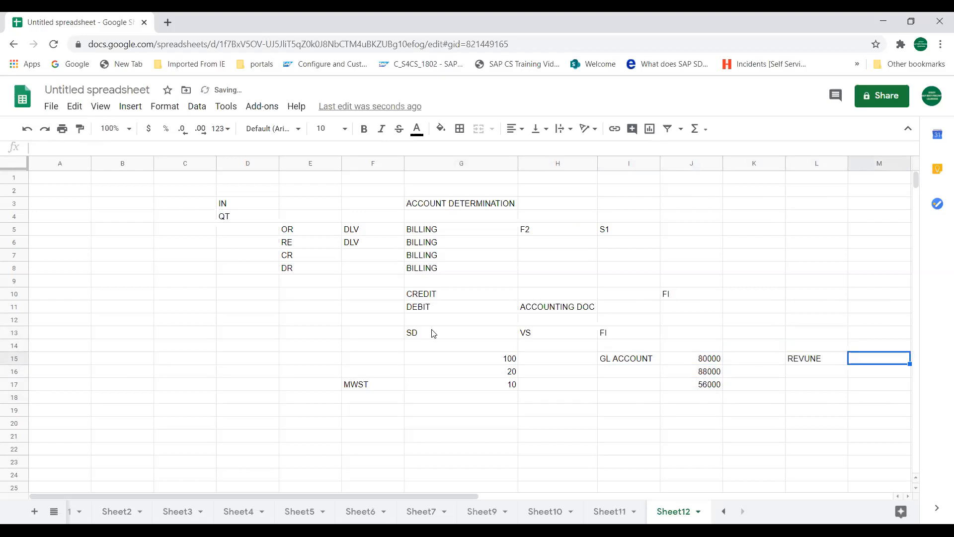
text(BASE)
key(Return)
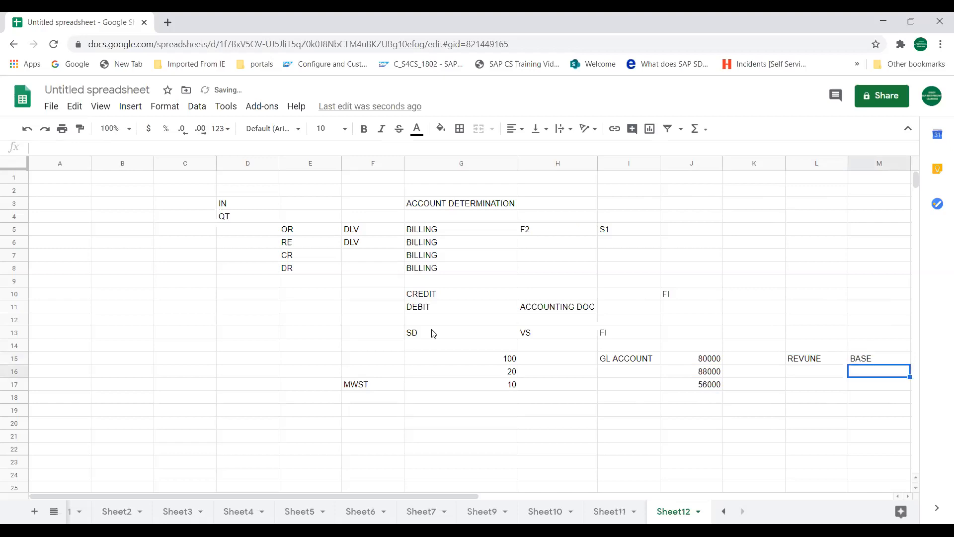
key(Left)
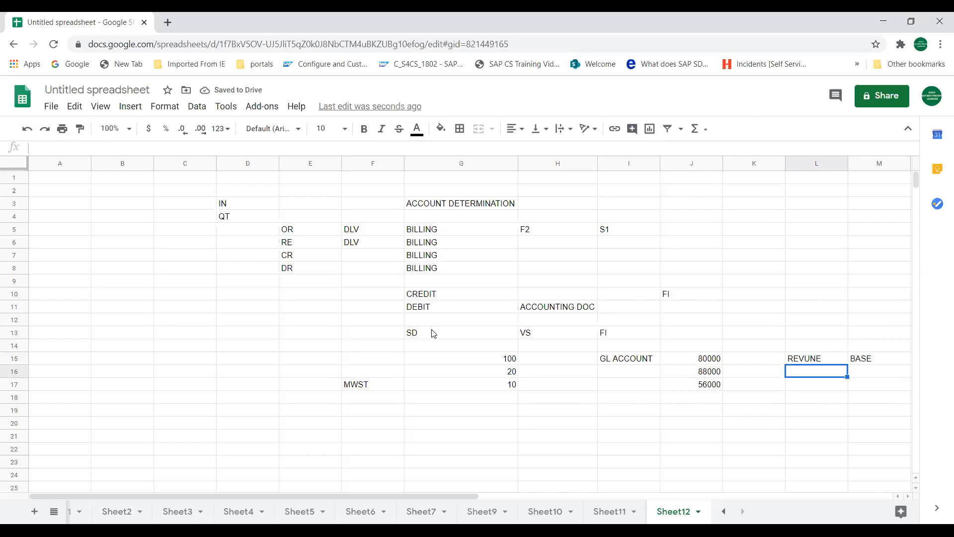
text(DIS)
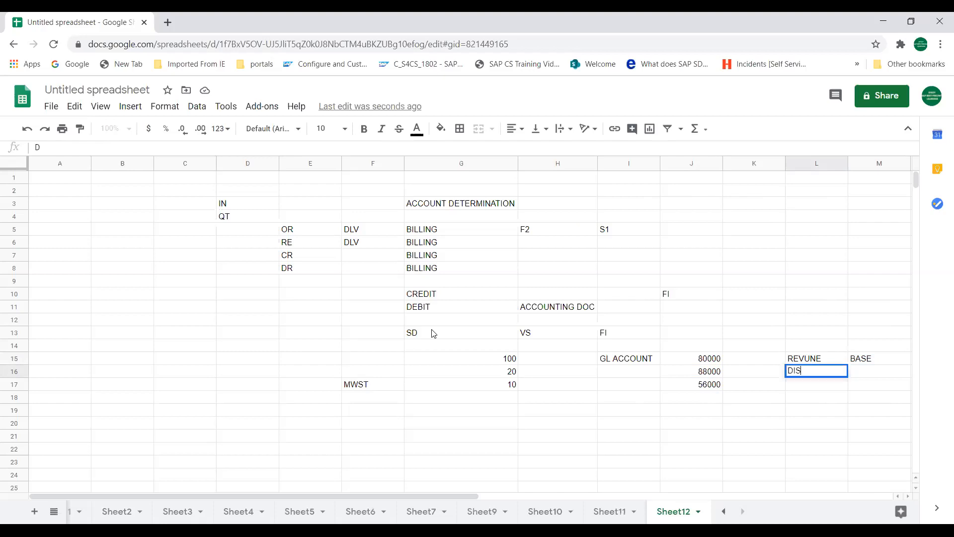
key(Tab)
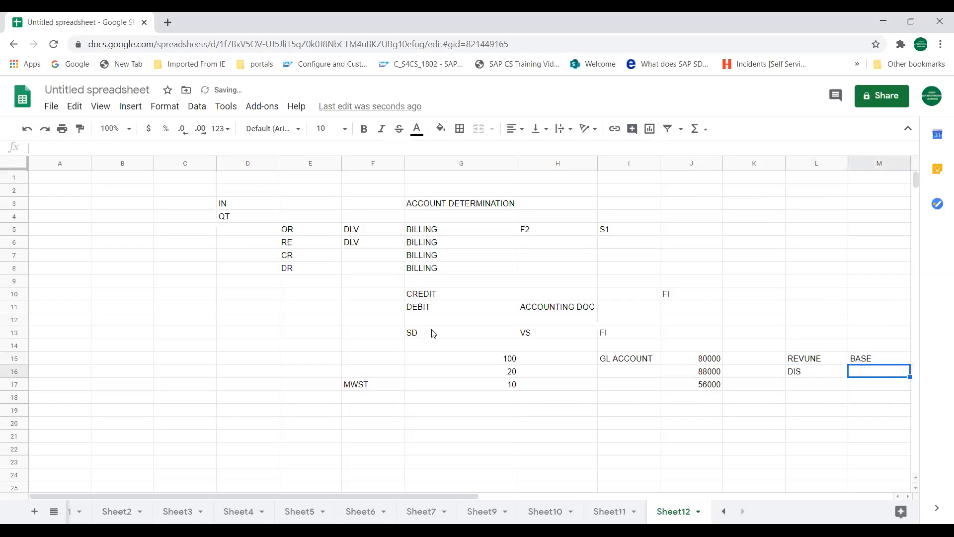
key(Left)
Step: Enter DEDUCTION in cell L16 below REVUNE and DISCOUNT in cell M16 below BASE
text(D)
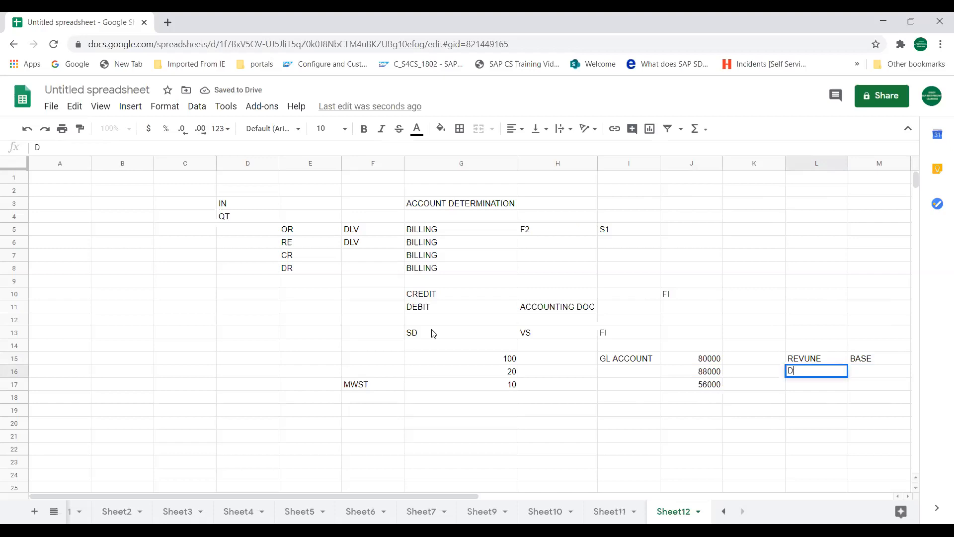
text(EDUCTION)
key(Tab)
text(DISCOUNT)
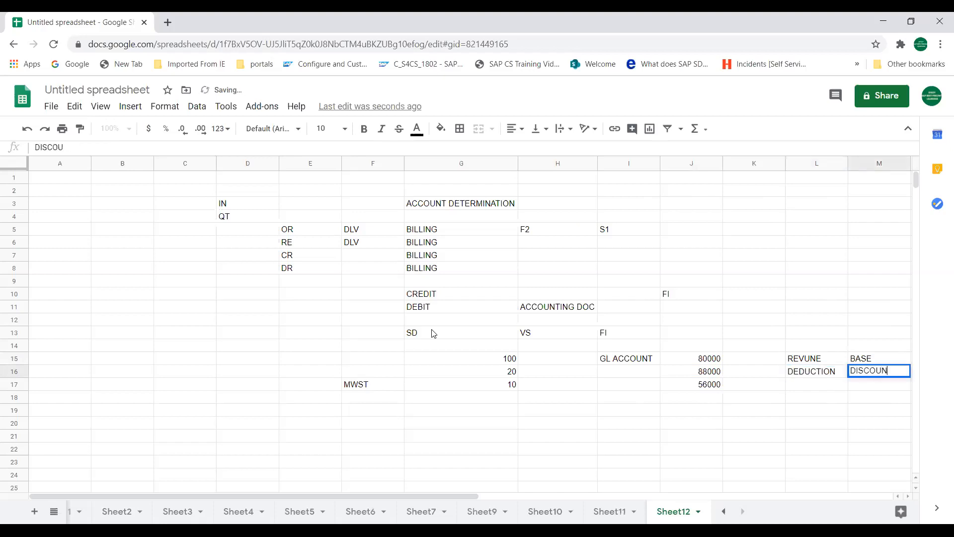
key(Return)
Step: Enter FREIGHT in cell L17 and FREIGHT CON in cell M17
key(Left)
text(FREGITH)
key(BackSpace)
key(BackSpace)
key(BackSpace)
key(BackSpace)
text(IGHT)
key(Tab)
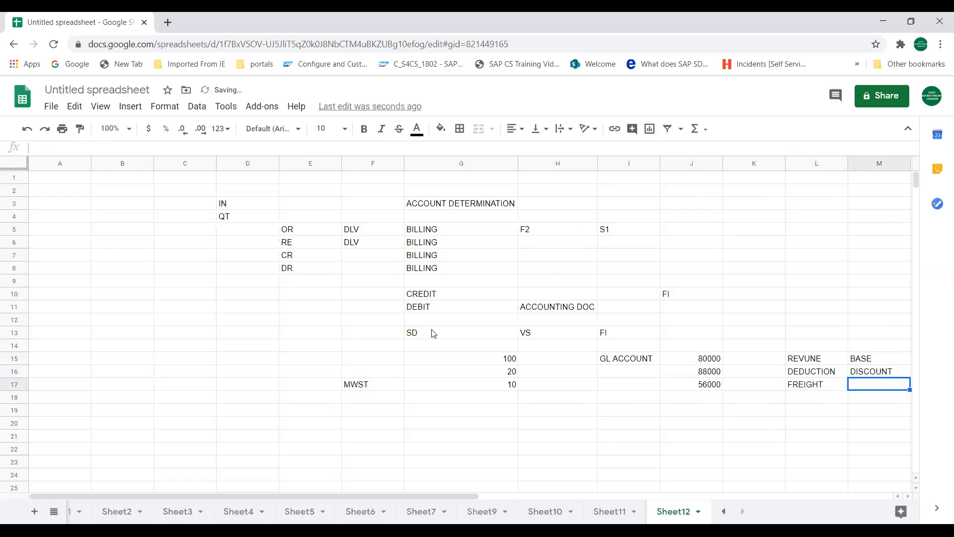
text(FREIGHT CON)
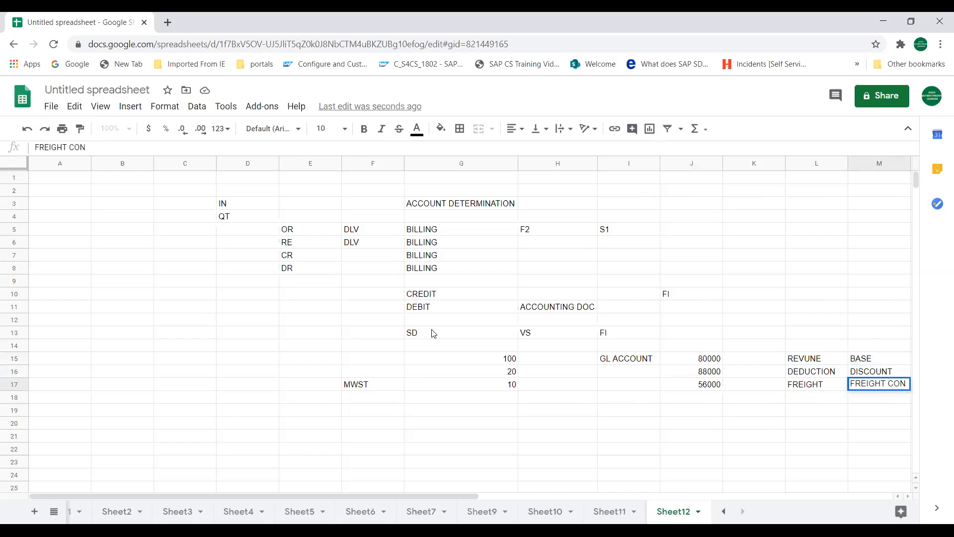
key(Return)
Step: Enter TAX REV in cell L18 and TAX COND in cell M18
text(TAX REV)
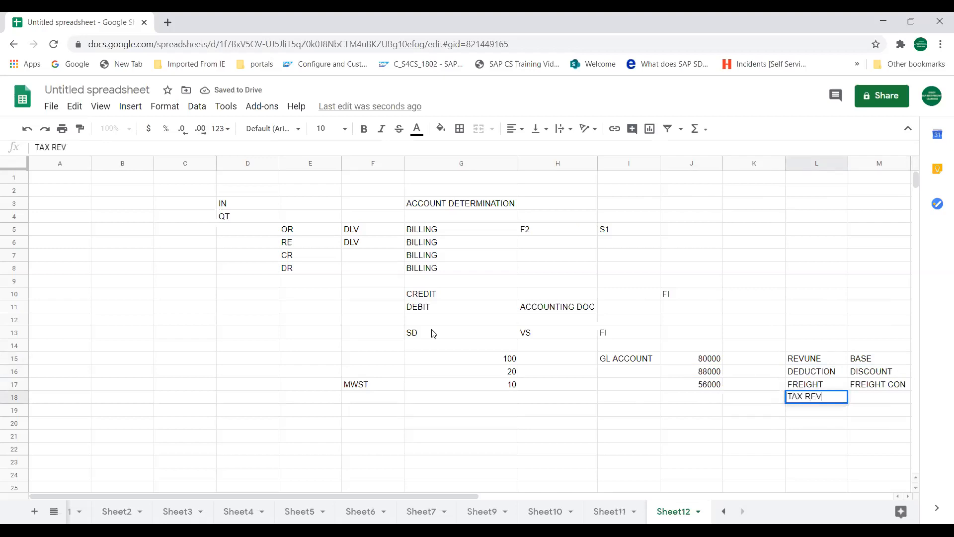
key(Tab)
text(TAX COND)
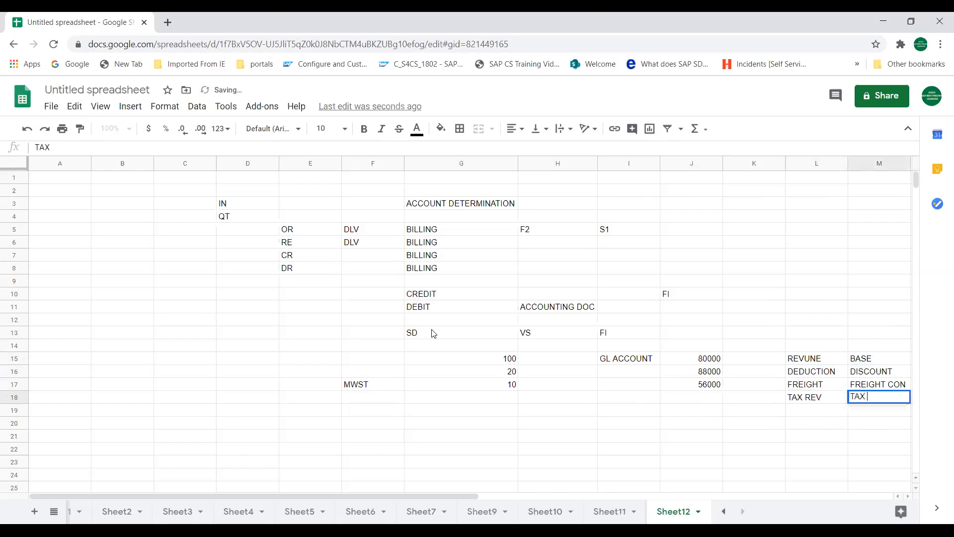
key(Return)
Step: Enter SUR in cell L19 below TAX REV
key(Left)
key(Left)
key(Right)
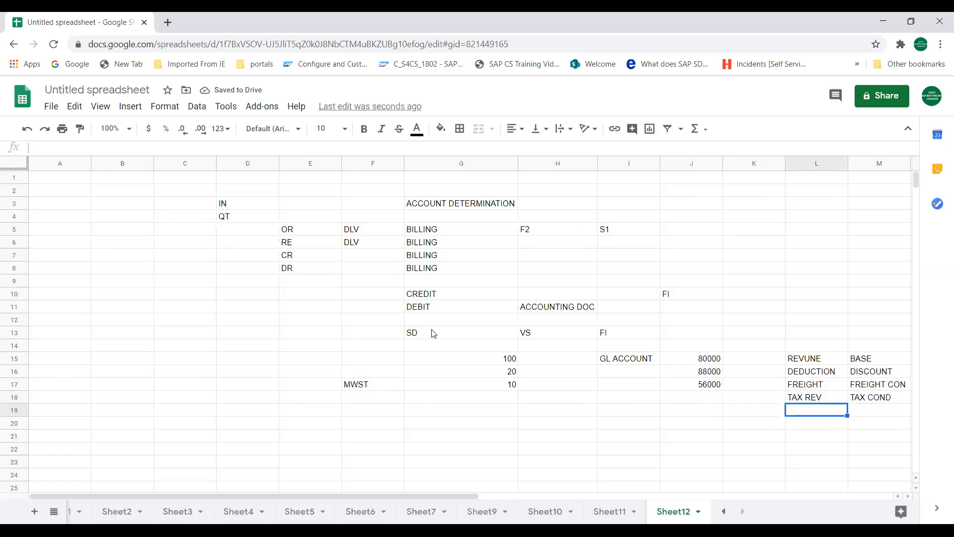
text(SUR)
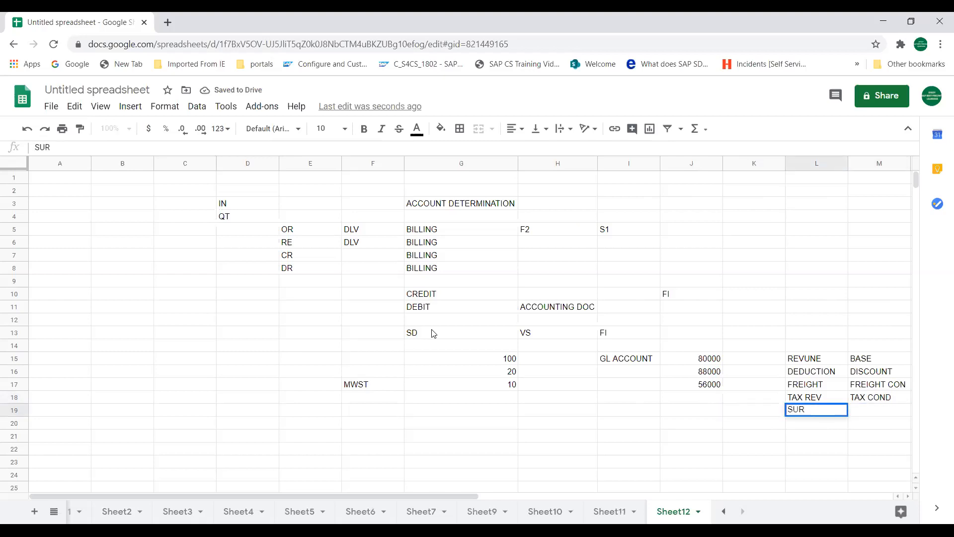
key(Tab)
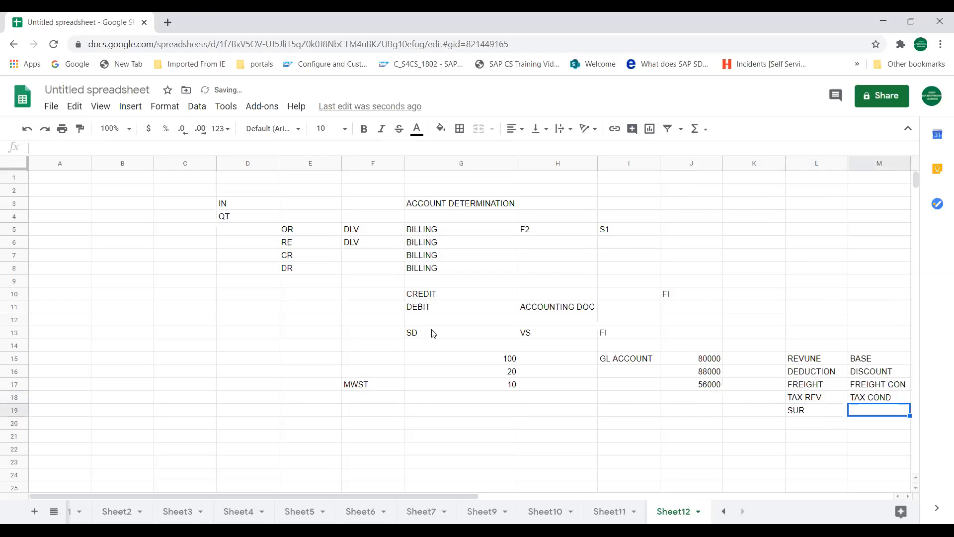
Step: Review the category labels in column L against the condition labels in column M, rows 15 to 19
key(Right)
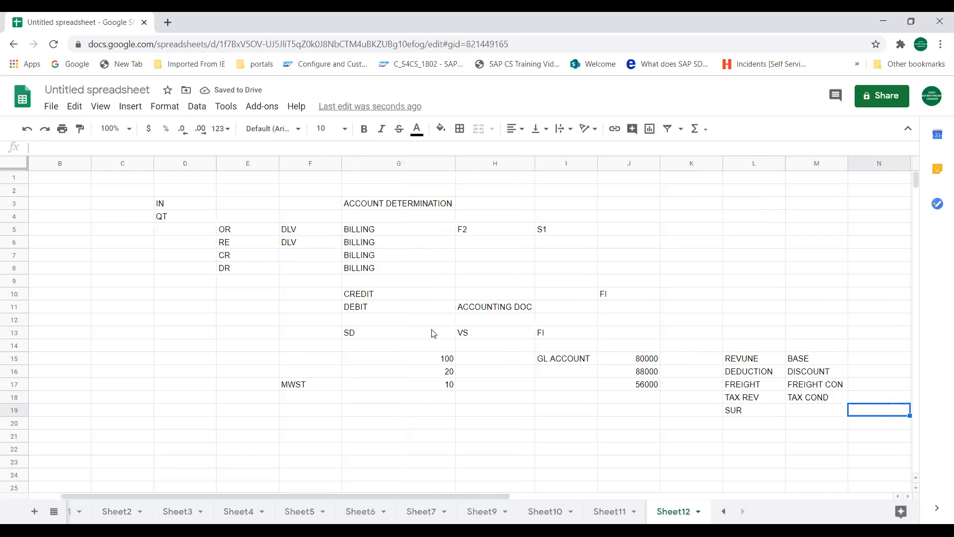
key(Left)
key(Up)
key(Up)
key(Up)
key(Up)
key(Up)
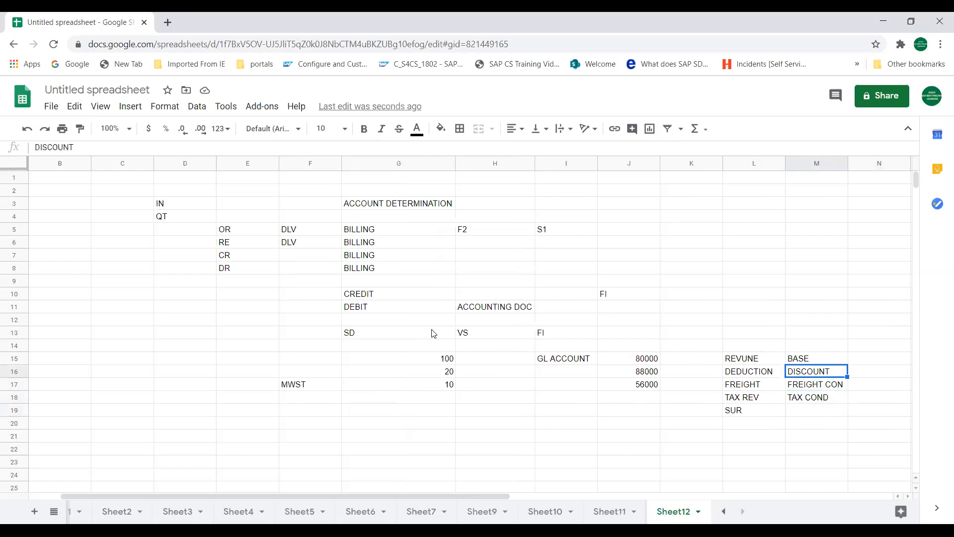
key(Down)
key(Left)
key(Right)
key(Left)
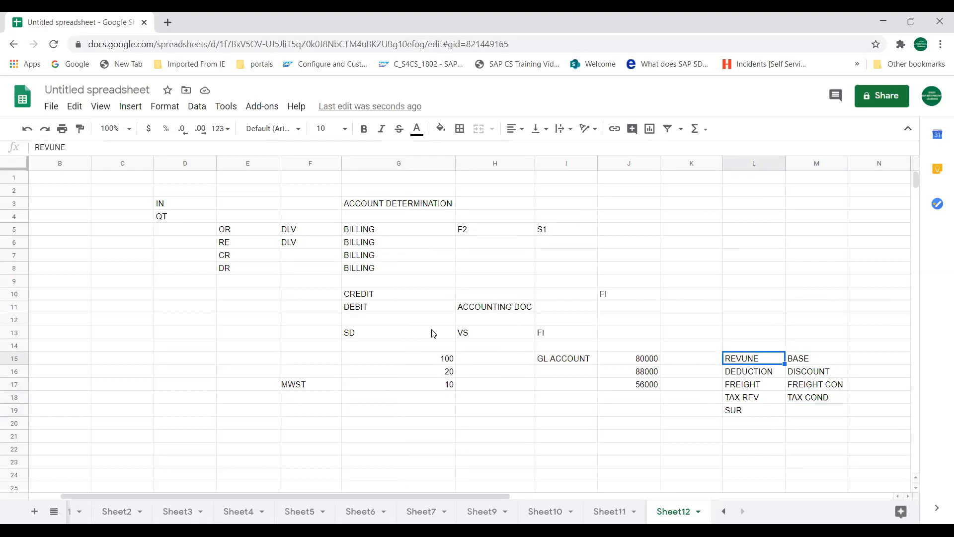
Step: Compare the GL accounts in column J with the revenue, deduction, freight and tax categories in column L
click(651, 358)
click(740, 360)
click(641, 371)
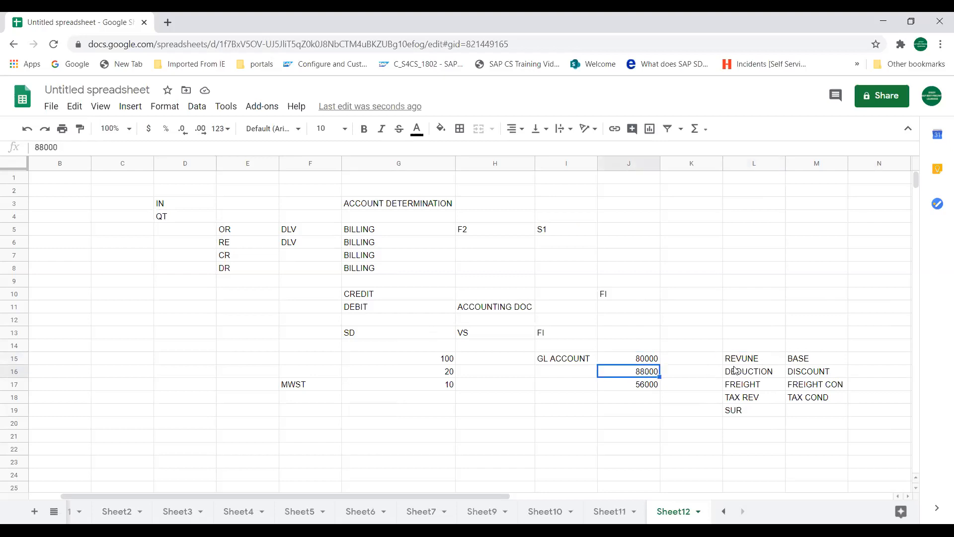
click(735, 370)
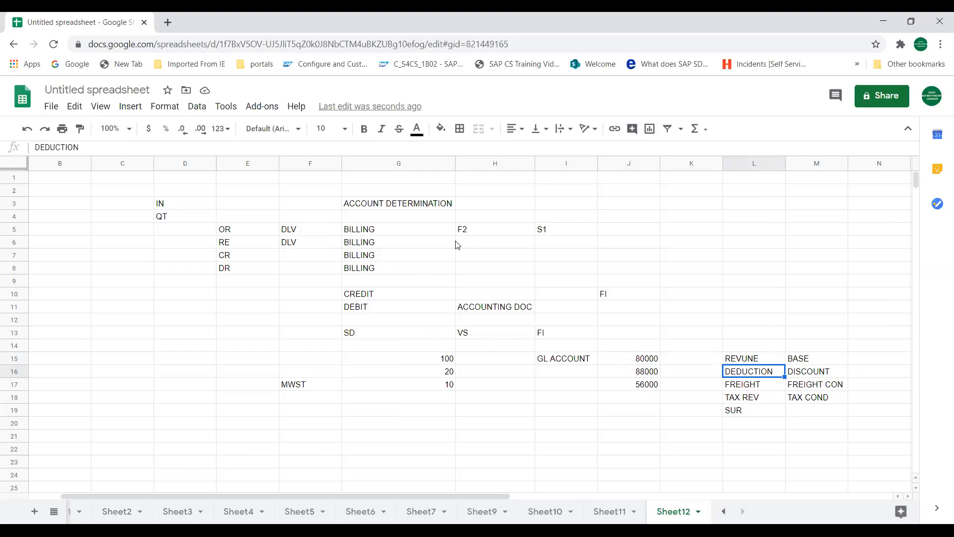
click(400, 202)
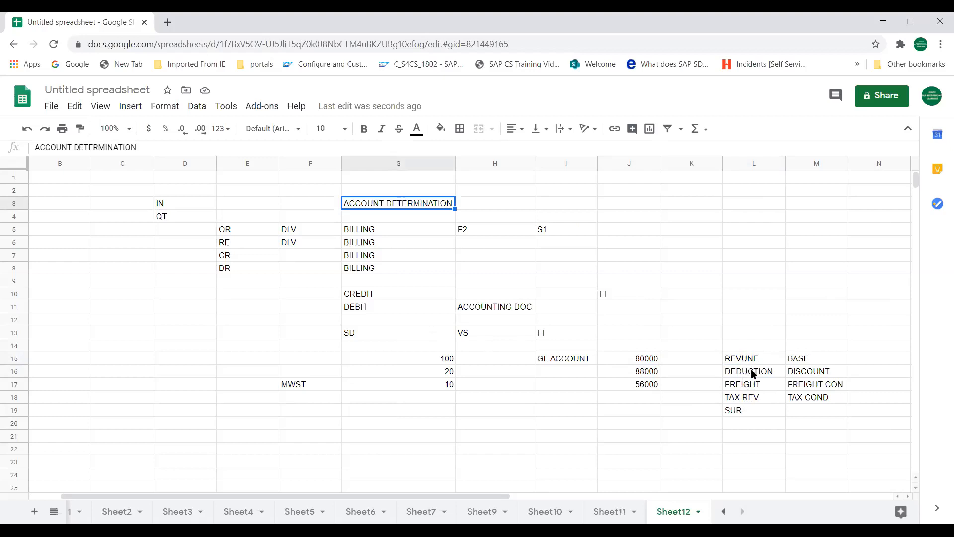
click(754, 398)
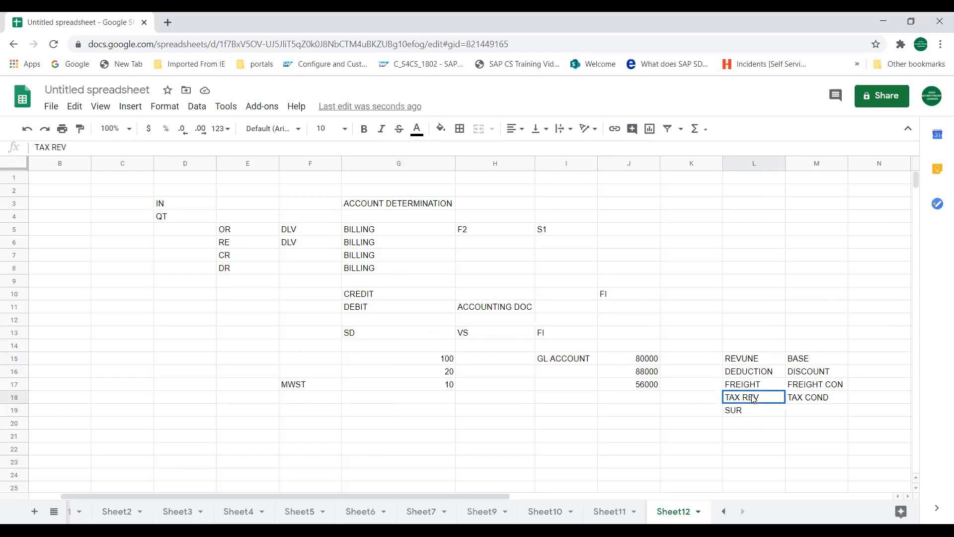
click(752, 385)
click(751, 372)
click(752, 360)
click(808, 364)
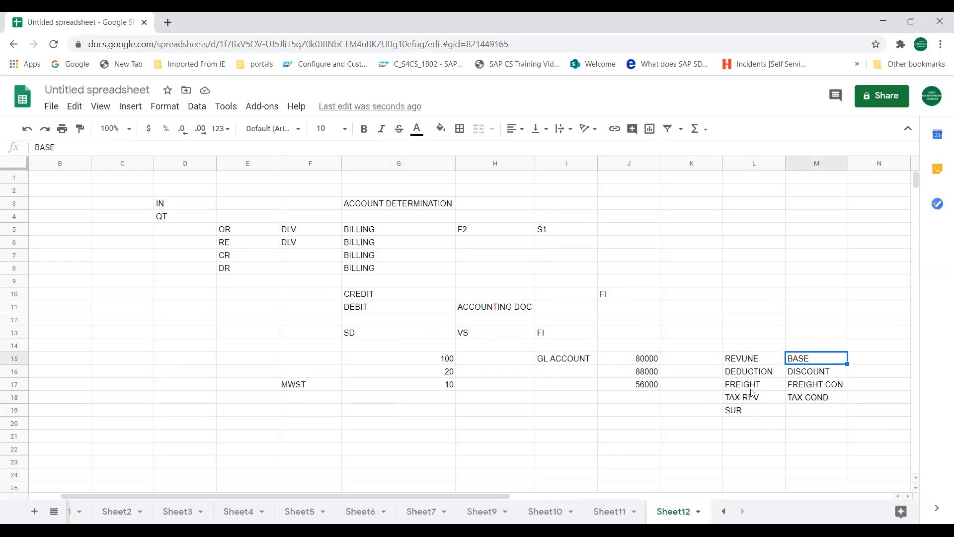
click(738, 389)
click(744, 398)
click(743, 378)
click(741, 363)
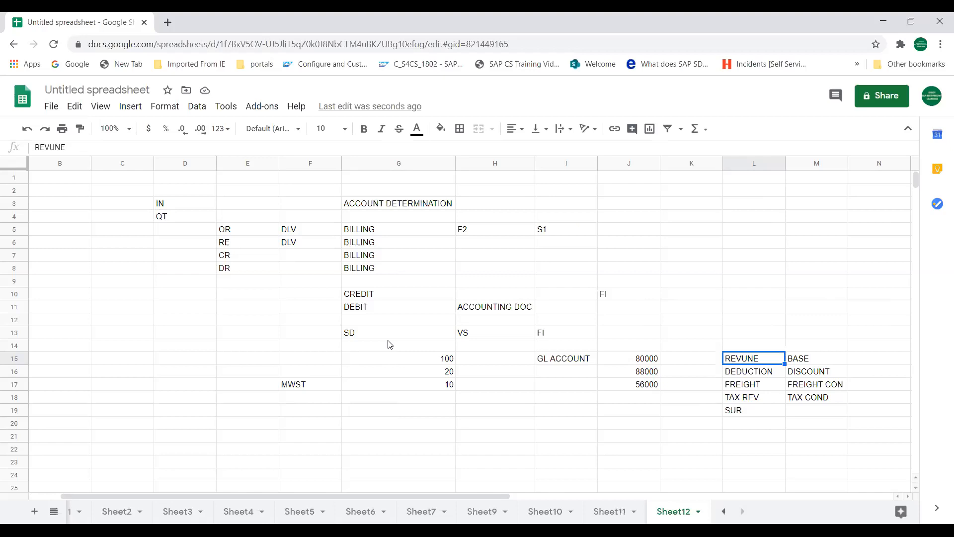
click(291, 409)
click(296, 401)
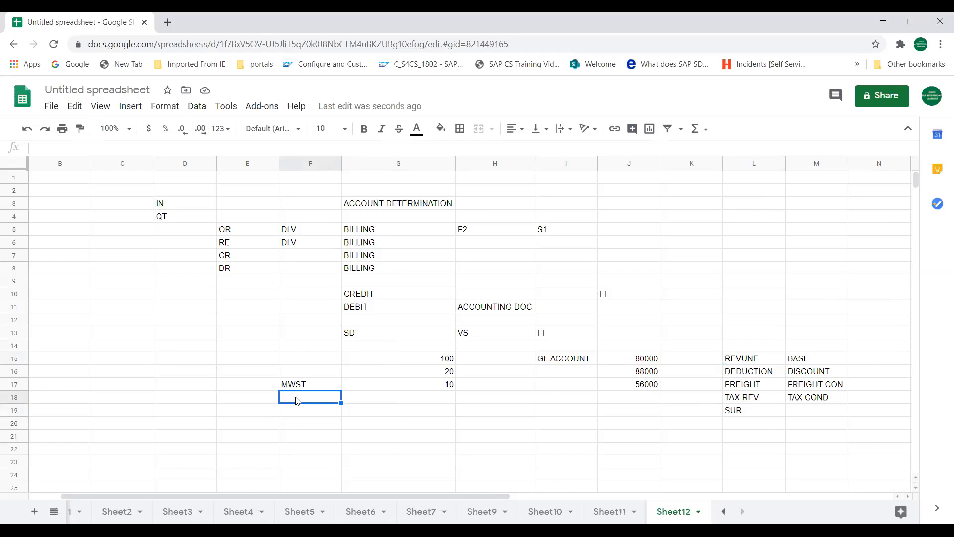
click(300, 409)
click(300, 401)
Step: Examine the three GL accounts in cells J15 to J17 in relation to the amounts under the SD heading
click(624, 363)
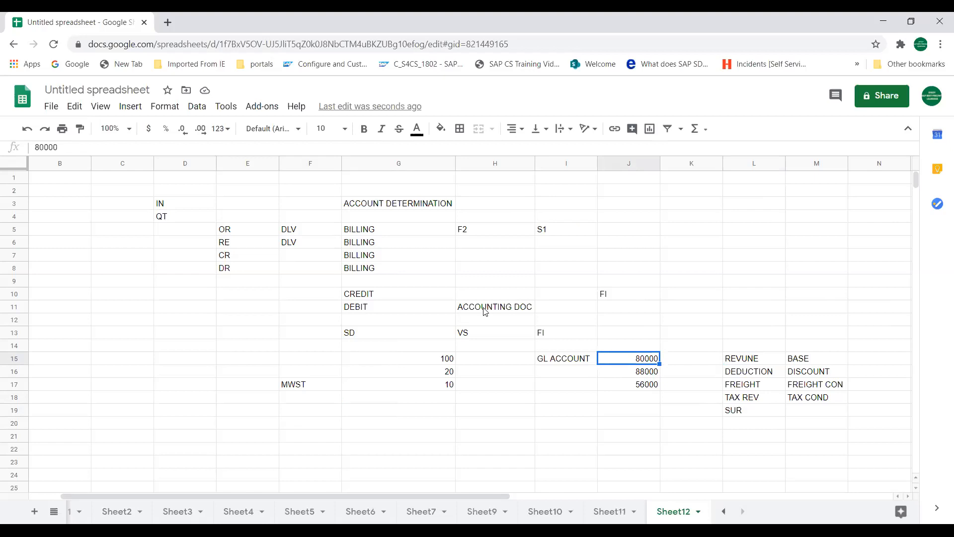
click(629, 375)
click(629, 362)
click(629, 389)
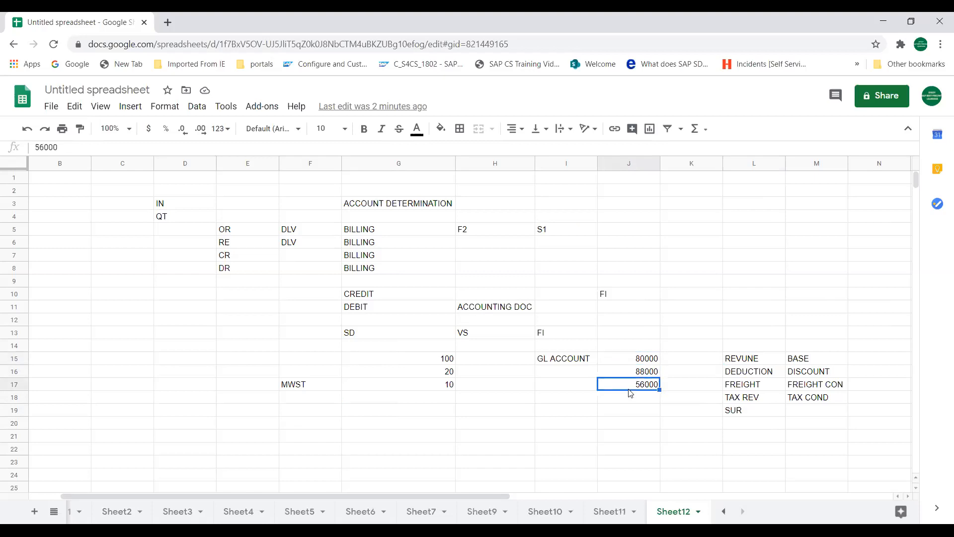
drag(630, 373, 630, 362)
click(629, 359)
click(630, 375)
click(630, 363)
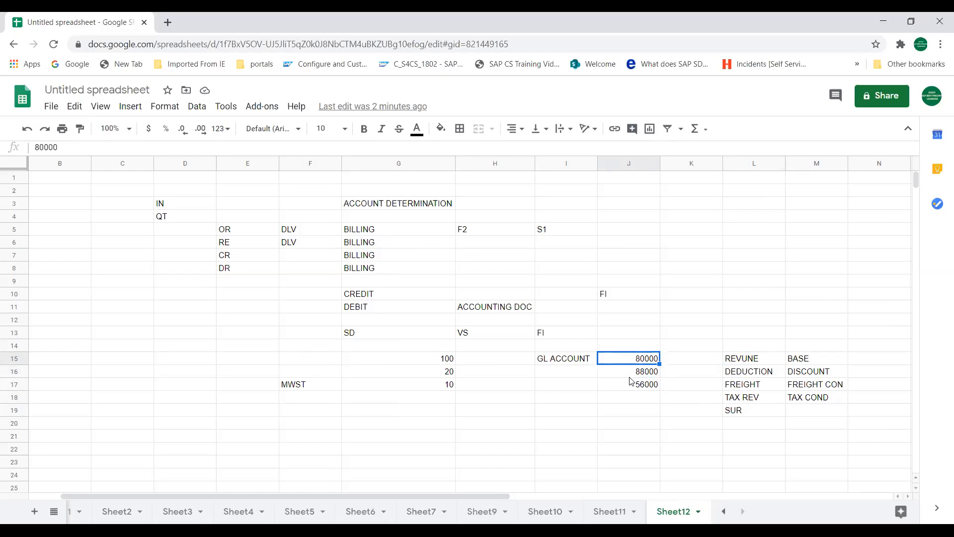
click(630, 377)
click(629, 361)
click(631, 387)
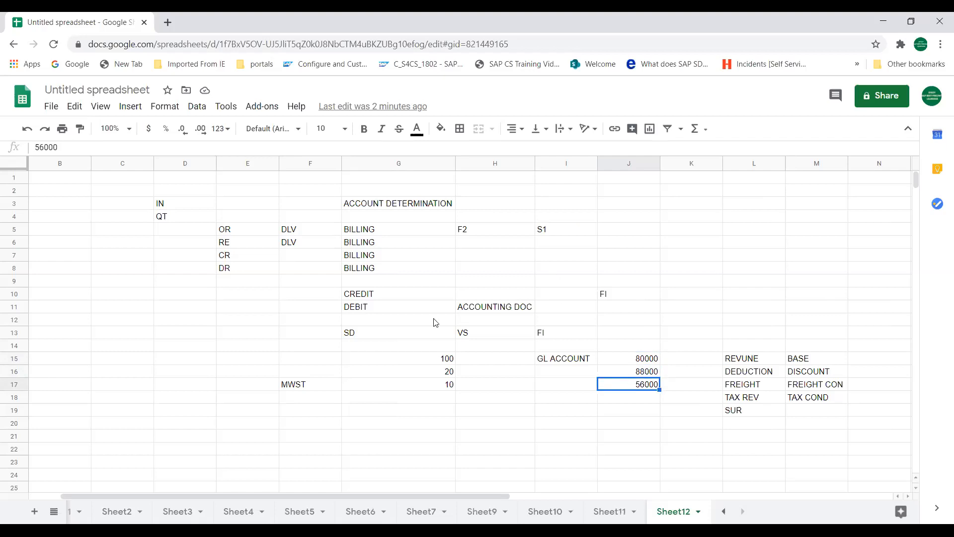
click(382, 336)
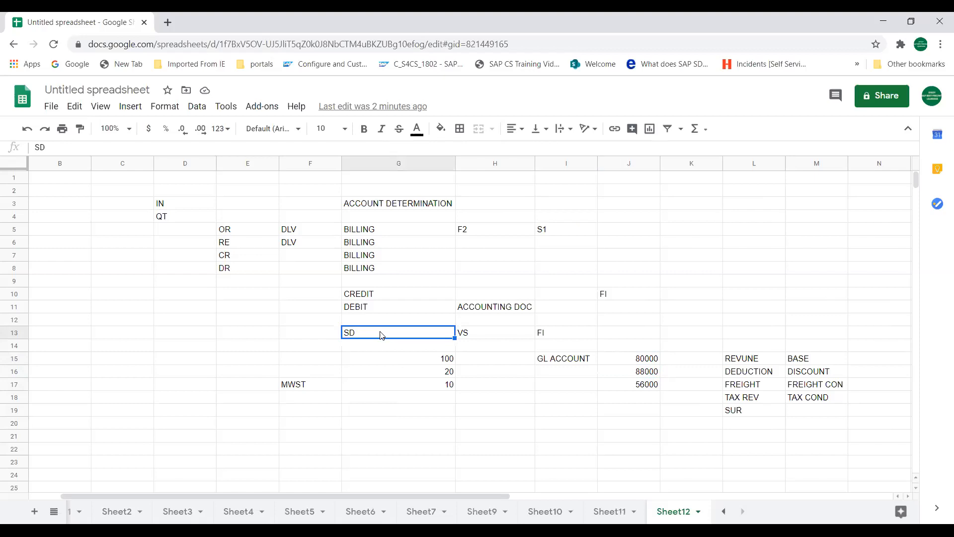
Step: Make the SD, VS and FI headings in row 13 bold
key(shift+Right)
key(shift+Right)
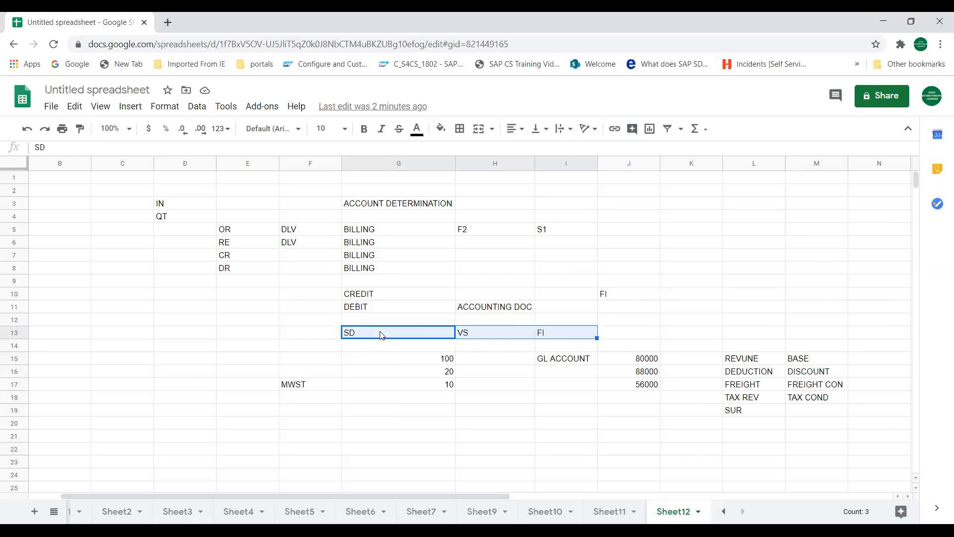
key(ctrl+b)
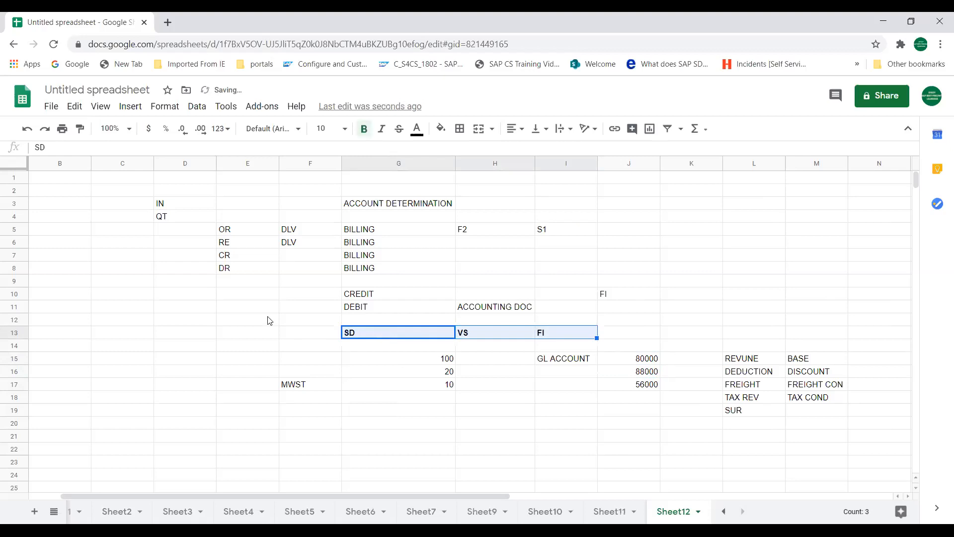
click(326, 312)
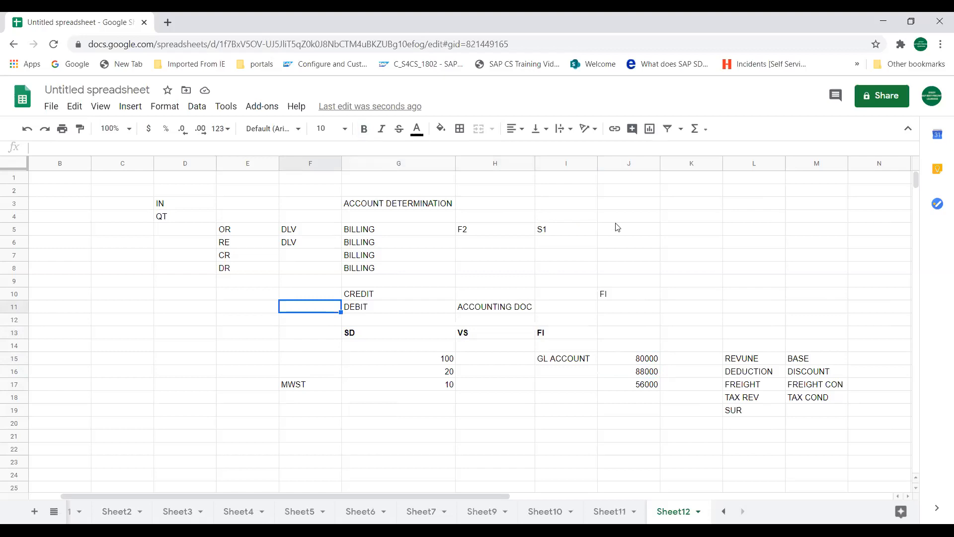
Step: List the billing types F2, F5 and F8 in cells J2 to J4
click(625, 196)
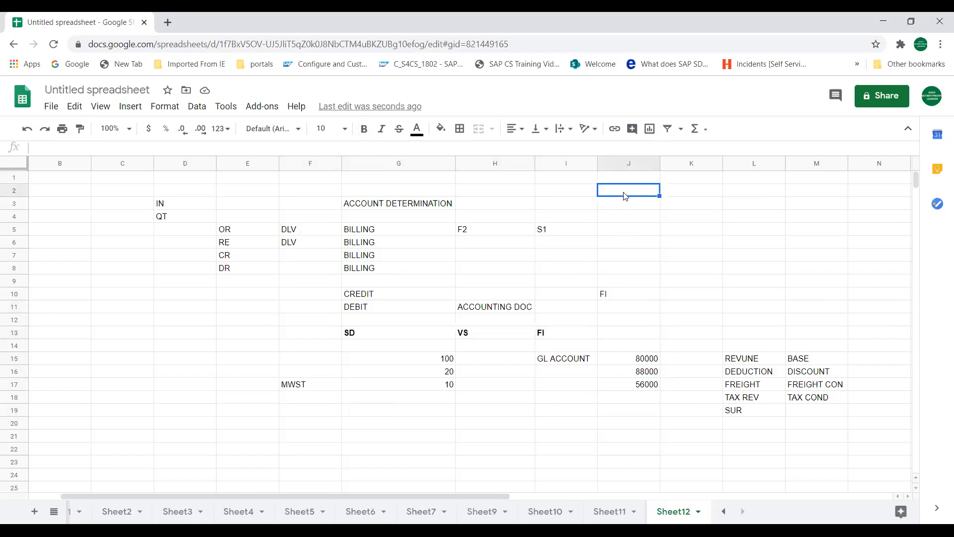
text(F2)
key(Return)
text(F5)
key(Return)
text(F8)
key(Return)
key(Up)
key(Up)
key(Down)
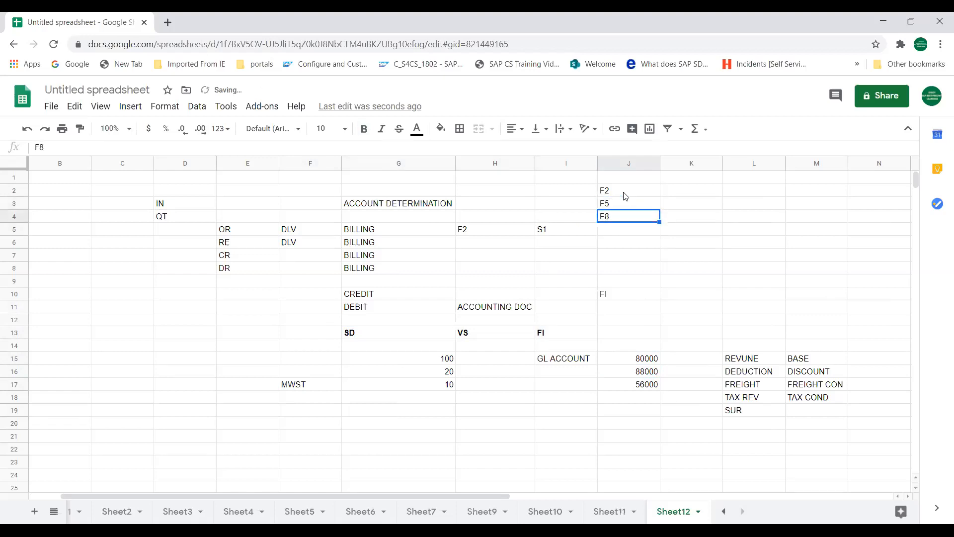
Step: Extend the billing type list with RE, G2 and L2 in cells J5 to J7
key(Down)
text(RE)
key(Return)
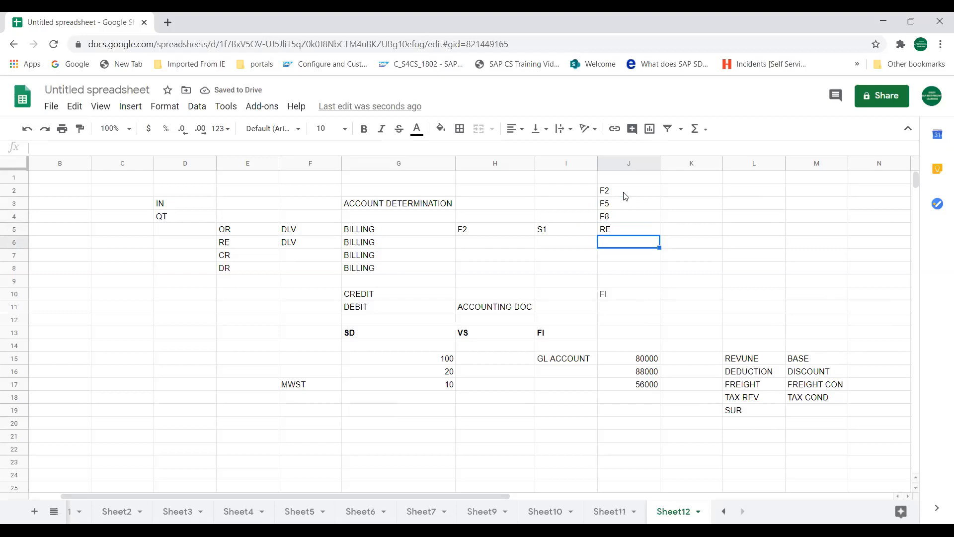
text(C)
key(BackSpace)
text(G2)
key(Return)
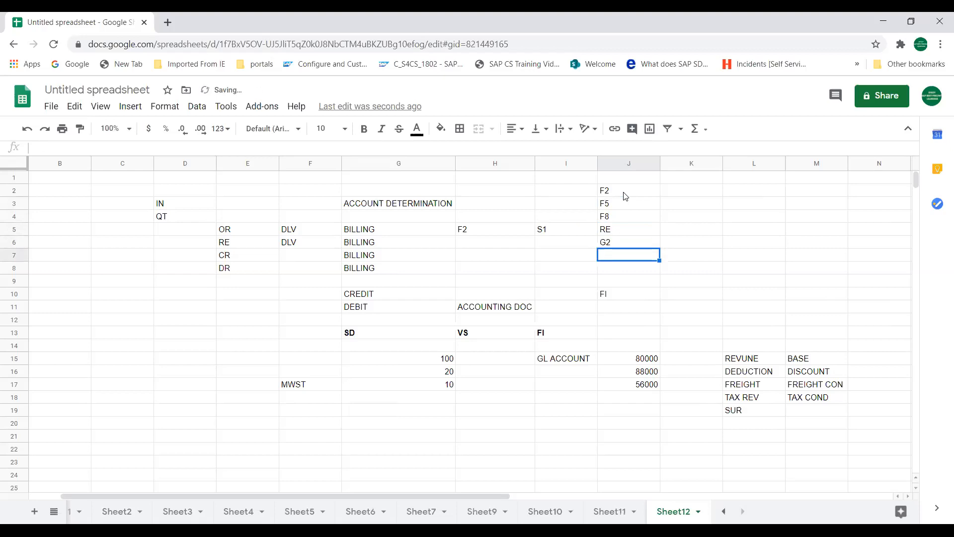
text(L2)
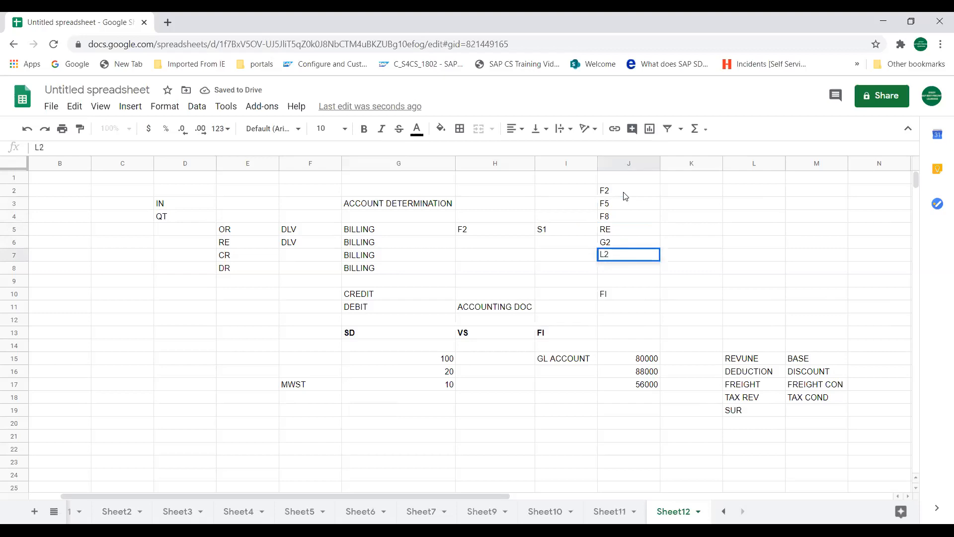
key(Return)
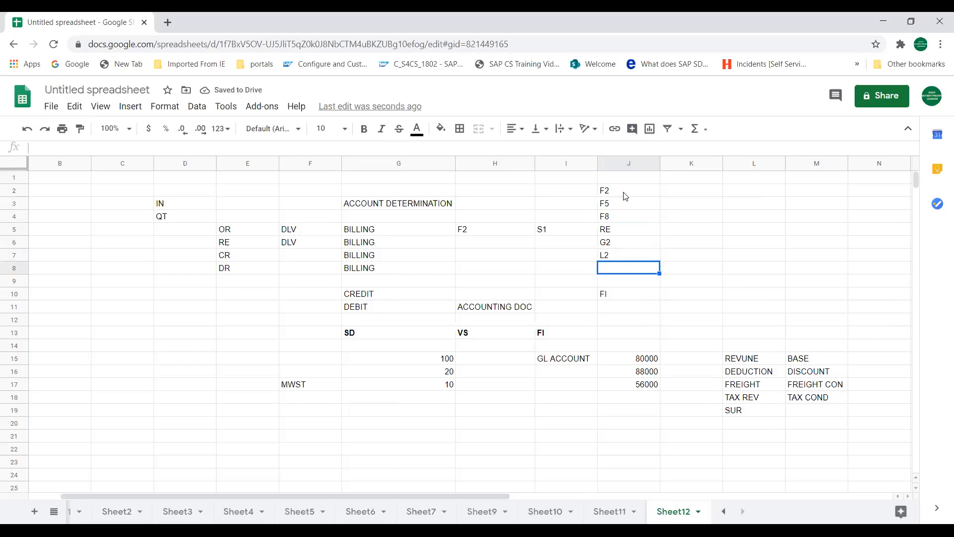
Step: Compare the RE billing type in column J with the neighbouring S1 entry, and follow column I down to the FI heading
key(Up)
key(Up)
key(Up)
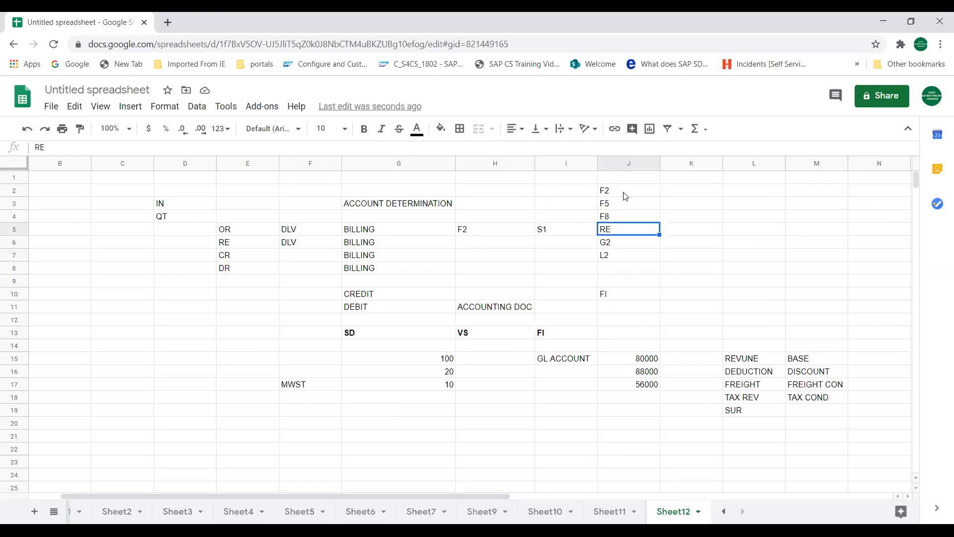
key(Left)
key(Right)
key(Left)
key(Right)
key(Left)
key(Down)
key(Down)
key(Down)
key(Down)
key(Down)
key(Down)
key(Down)
key(Down)
key(Down)
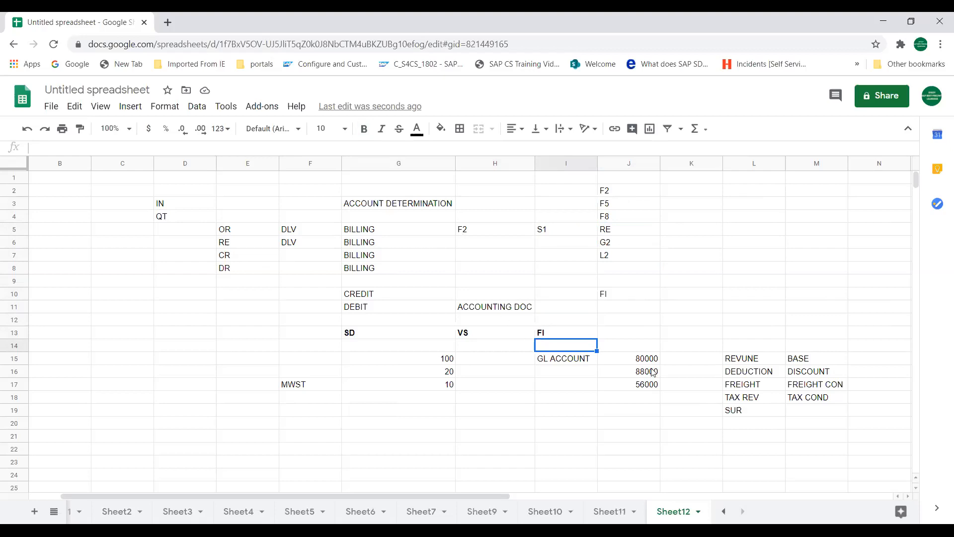
Step: Compare the REVUNE category in L15 with the BASE condition in M15
click(728, 360)
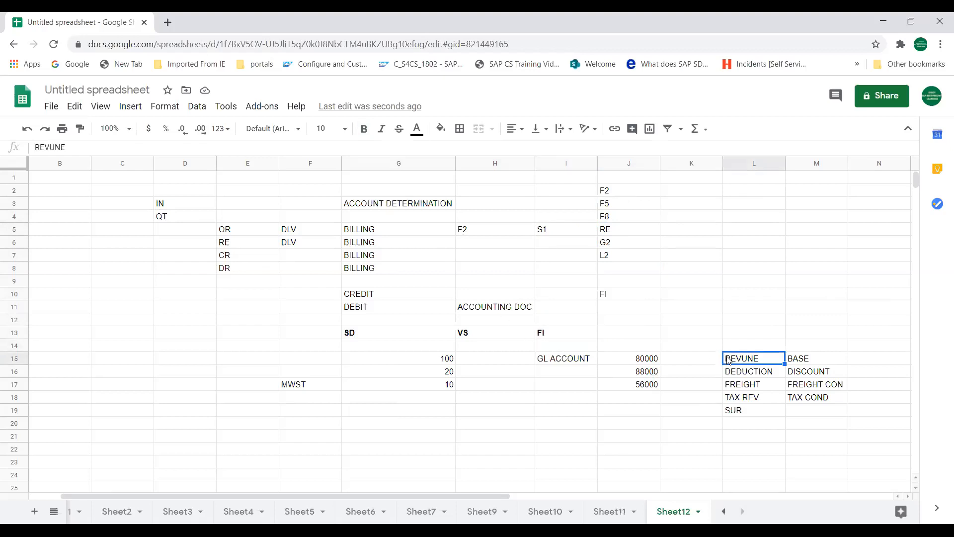
click(797, 361)
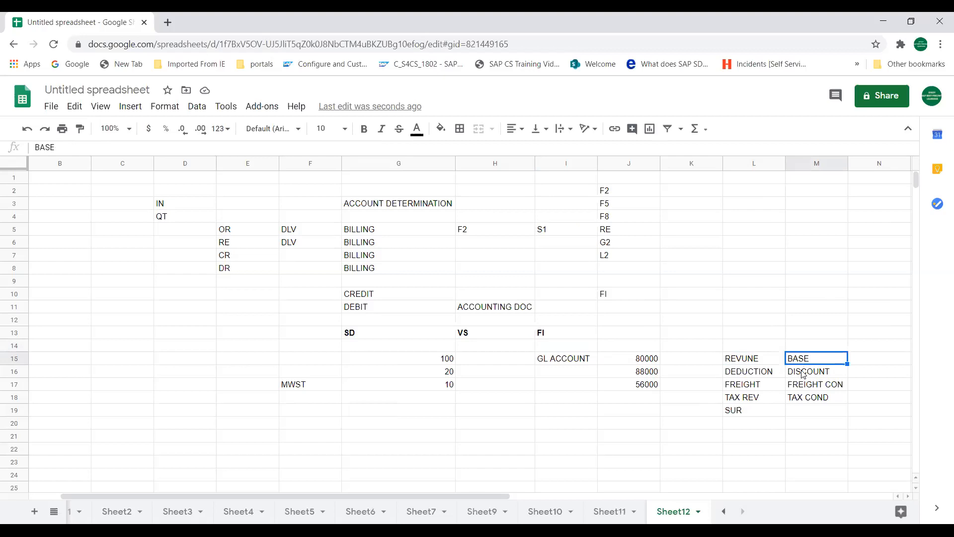
key(Right)
key(Right)
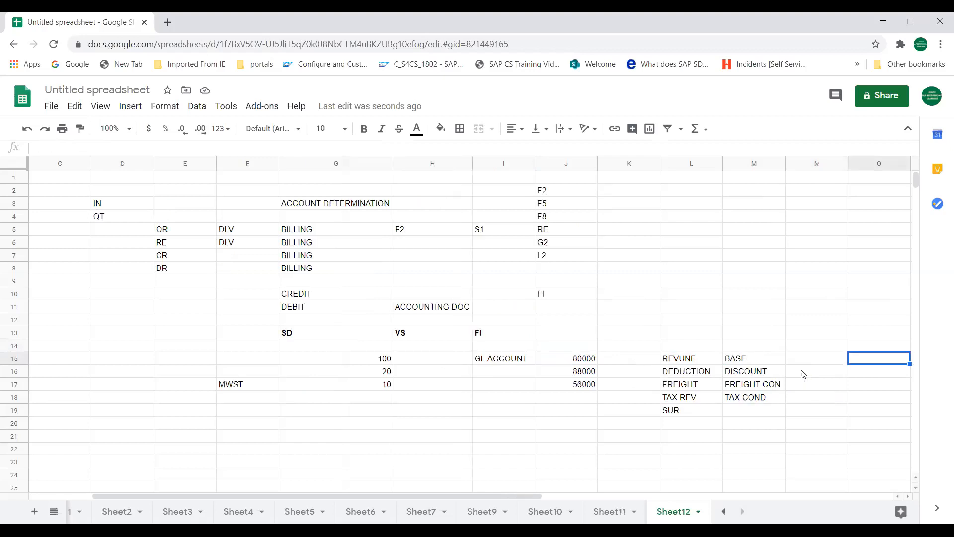
key(Left)
key(Left)
key(Right)
key(Left)
key(Right)
key(Right)
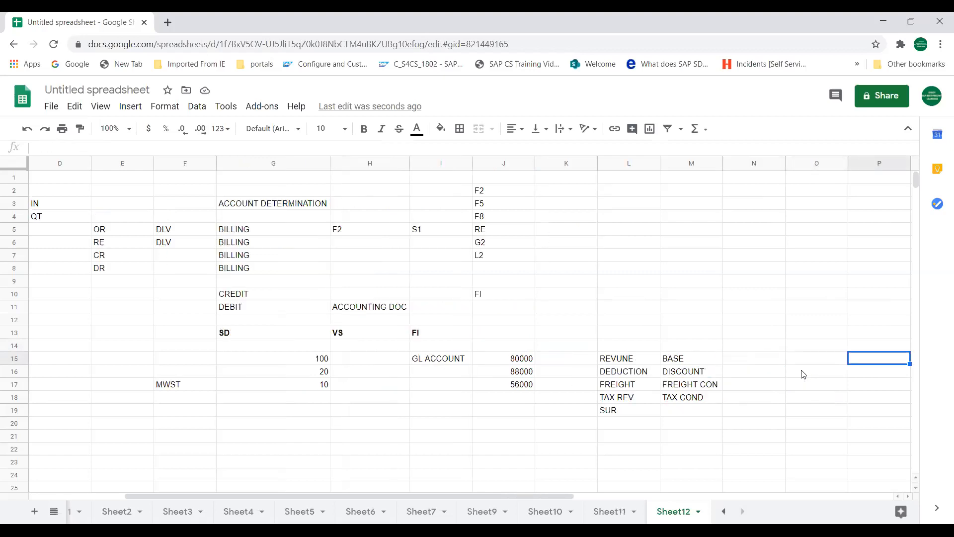
key(Left)
key(Left)
key(Left)
key(Left)
key(Right)
key(Left)
key(Right)
key(Left)
key(Right)
key(Left)
key(Right)
key(Left)
key(Right)
key(Left)
key(Right)
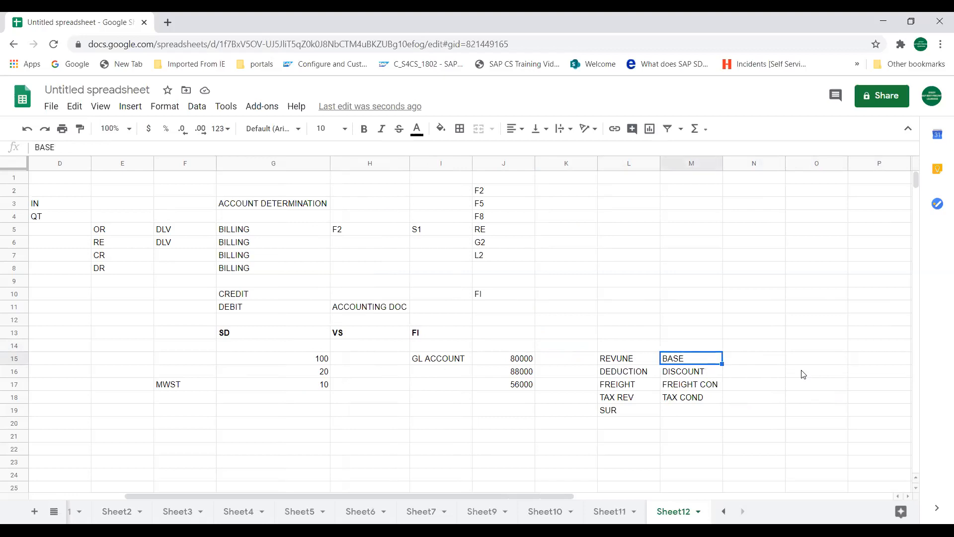
key(Left)
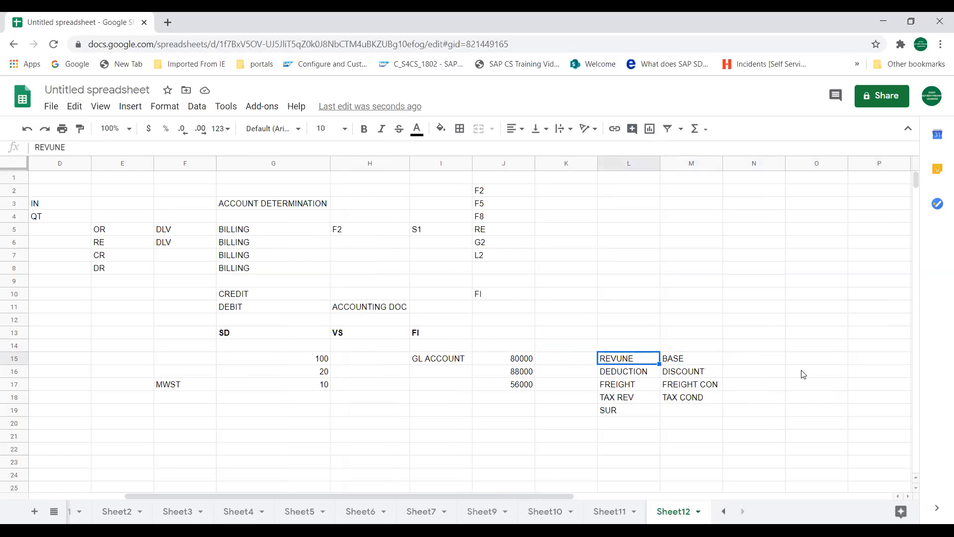
key(Right)
key(Left)
key(Right)
key(Right)
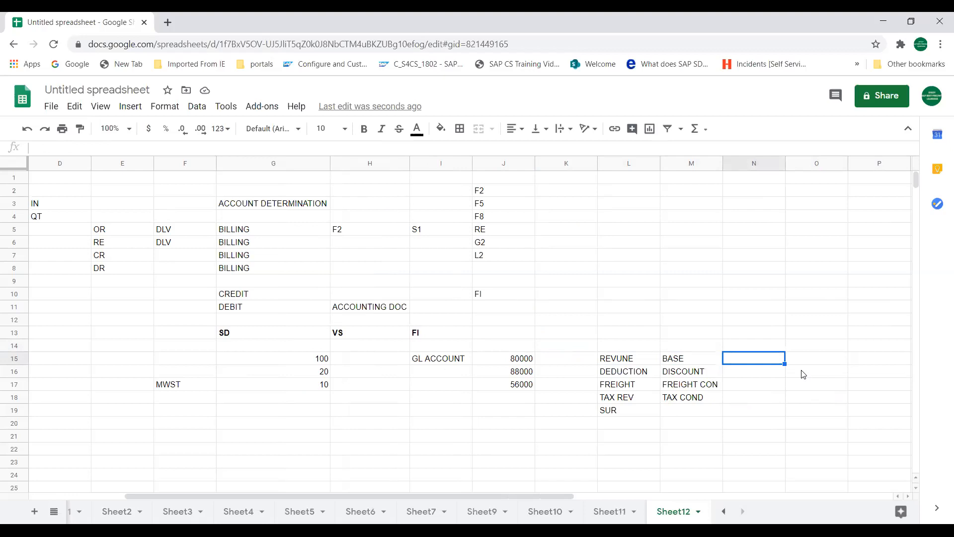
Step: Review row 15 across the category and condition columns and the empty cells beside them
key(Left)
key(Left)
key(Left)
key(Left)
key(Right)
key(Right)
key(Right)
key(Right)
key(Up)
key(Down)
key(Right)
key(Right)
key(Left)
key(Left)
Step: Enter the account keys ERL in O15 and ERS in O16, alongside BASE and DISCOUNT
key(Right)
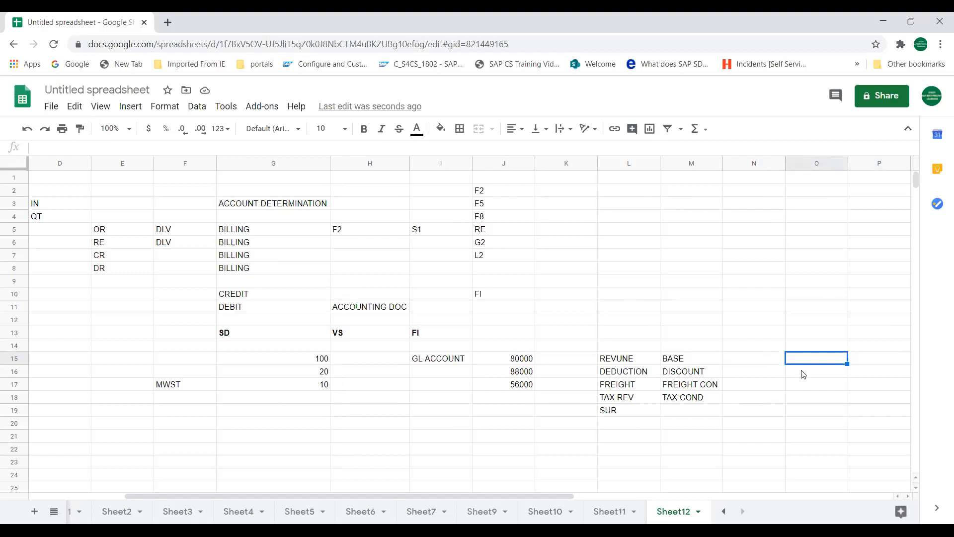
text(ERL)
key(Return)
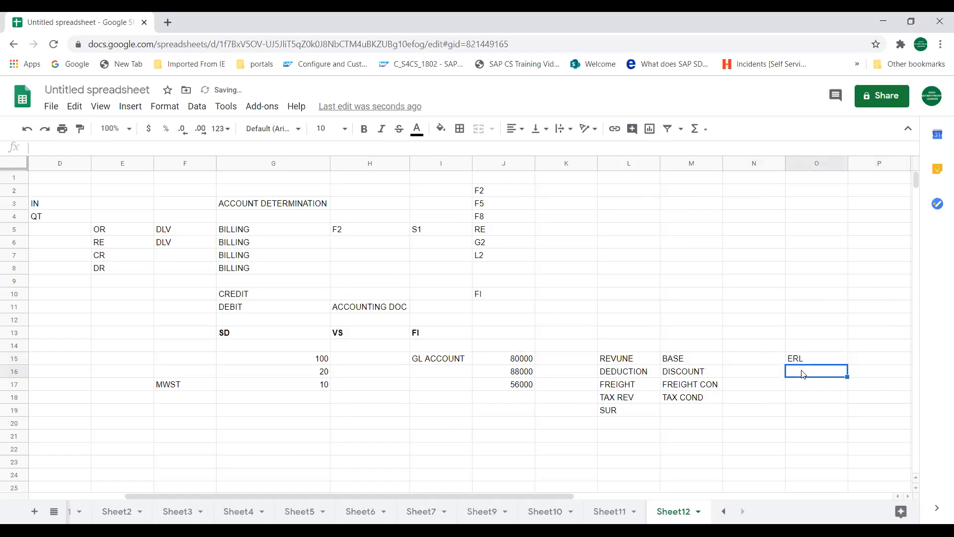
key(Up)
key(Down)
key(Up)
key(Down)
text(ERS)
key(Return)
Step: Compare the ERL and ERS keys in column O with the REVUNE and BASE labels in row 15
key(Up)
key(Down)
key(Up)
key(Up)
key(Down)
key(Up)
key(Left)
key(Right)
key(Left)
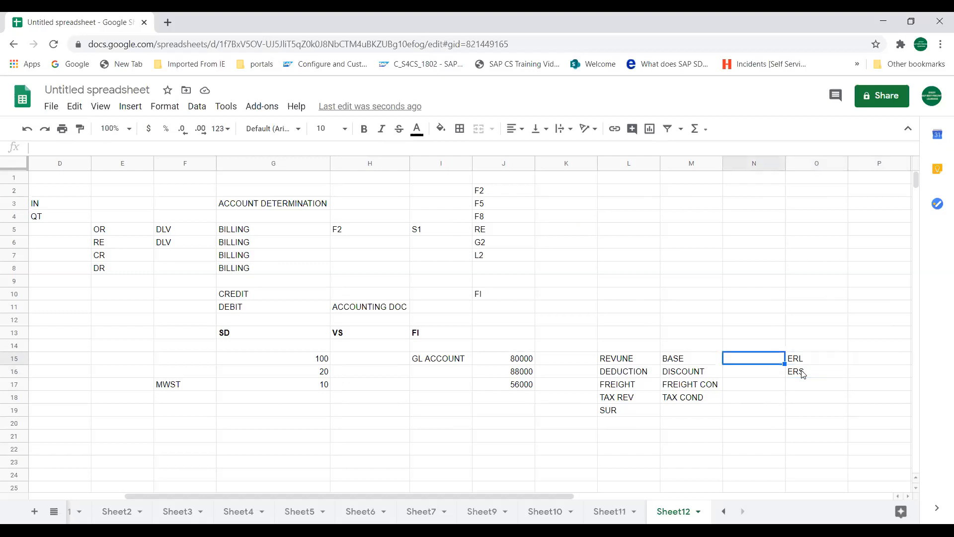
key(Left)
key(Left)
key(Left)
key(Left)
key(Right)
key(Right)
key(Right)
key(Right)
key(Right)
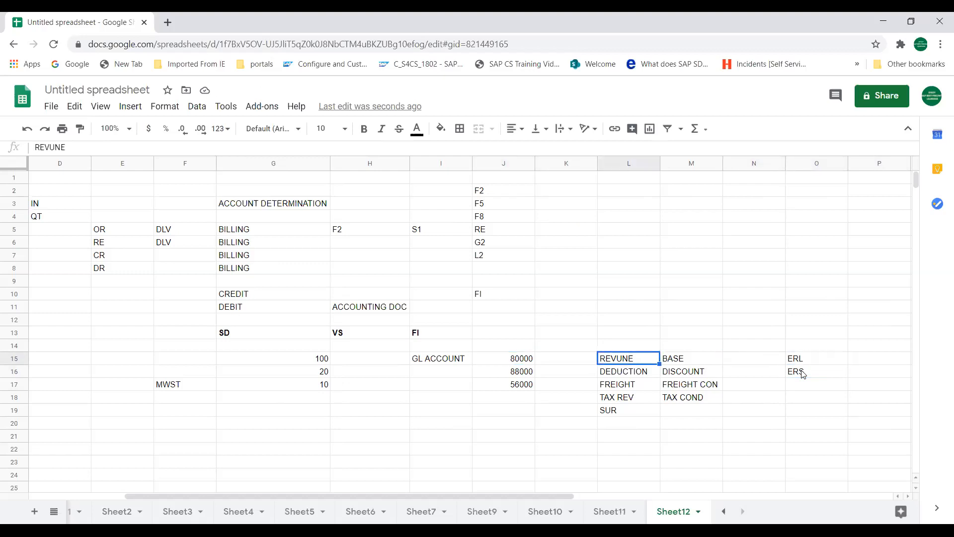
Step: Review the GL account and SD versus FI notes from row 15 up to the ACCOUNT DETERMINATION heading
key(Left)
key(Left)
key(Left)
key(Left)
key(Left)
key(Left)
key(Left)
key(Up)
key(Up)
key(Up)
key(Up)
key(Up)
key(Up)
key(Up)
key(Up)
key(Up)
key(Up)
key(Up)
key(Up)
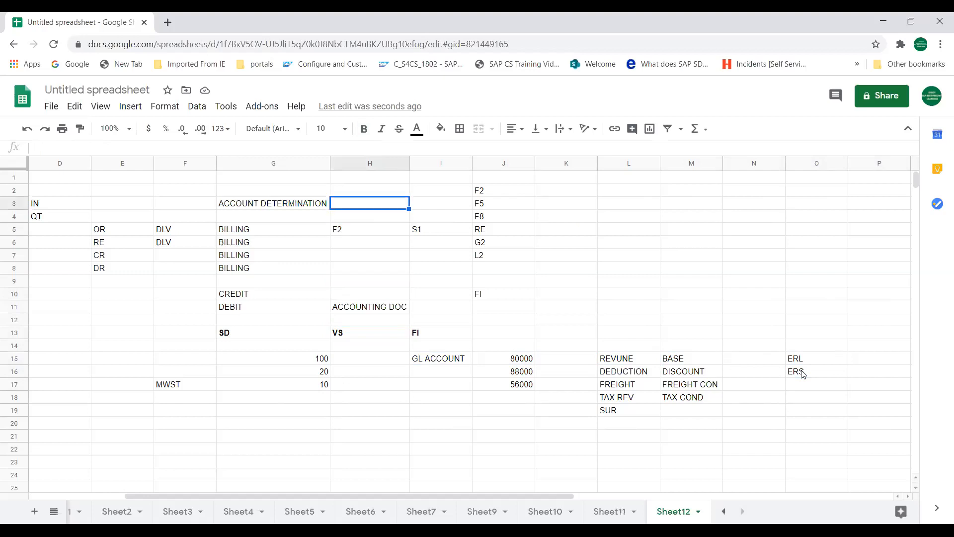
key(Left)
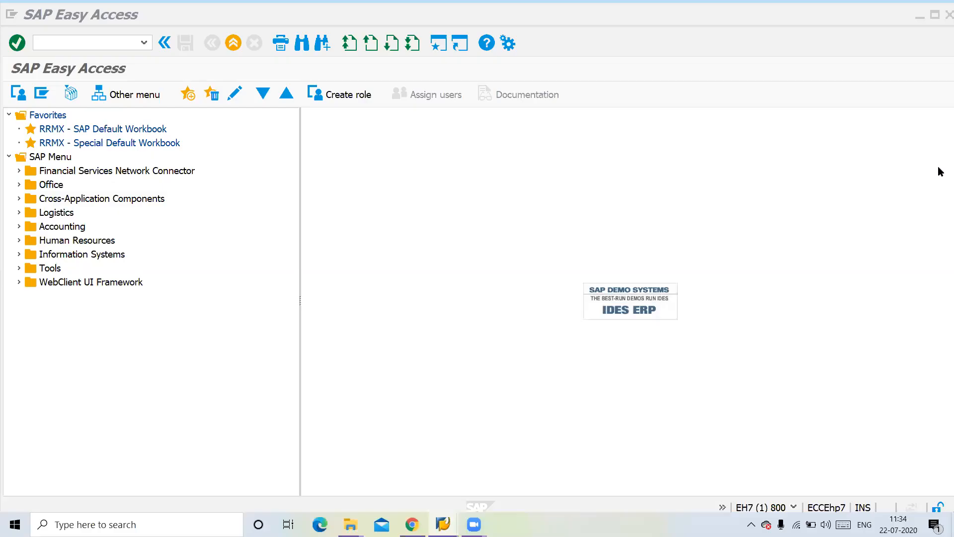
Step: Switch to SAP Easy Access and start transaction VA01 to create a sales order
click(118, 40)
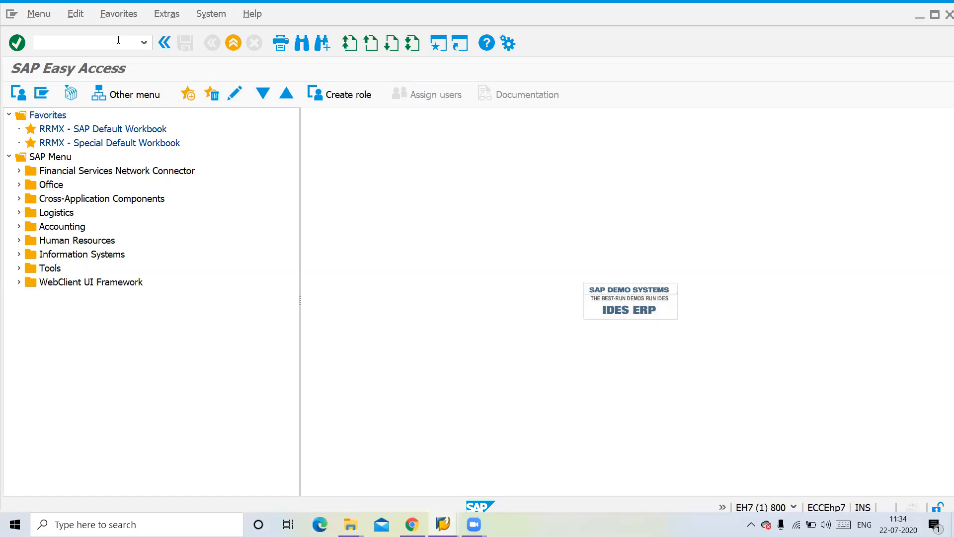
text(/n)
key(BackSpace)
key(BackSpace)
text(va01)
key(Return)
Step: Set the order type to ZOR1, sales organization 1CHM, distribution channel GR and division XG, and open the order overview
text(ZOR1)
key(Tab)
text(1CHm)
key(Tab)
text(GR)
key(Tab)
text(XG)
key(Return)
Step: Enter the sold-to customer number, accept the proposed ship-to party, and add material 200 with order quantity 1
text(820100)
key(Return)
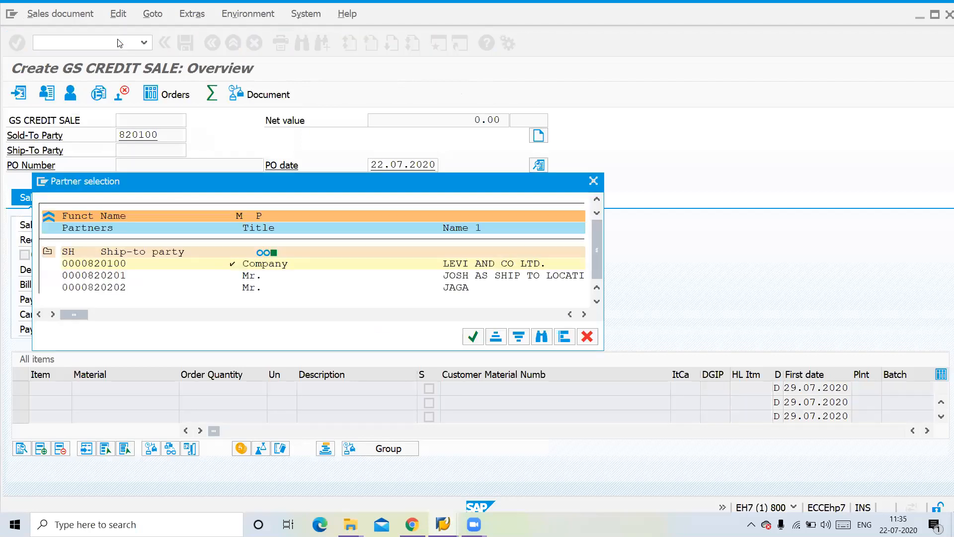
key(Return)
text(200)
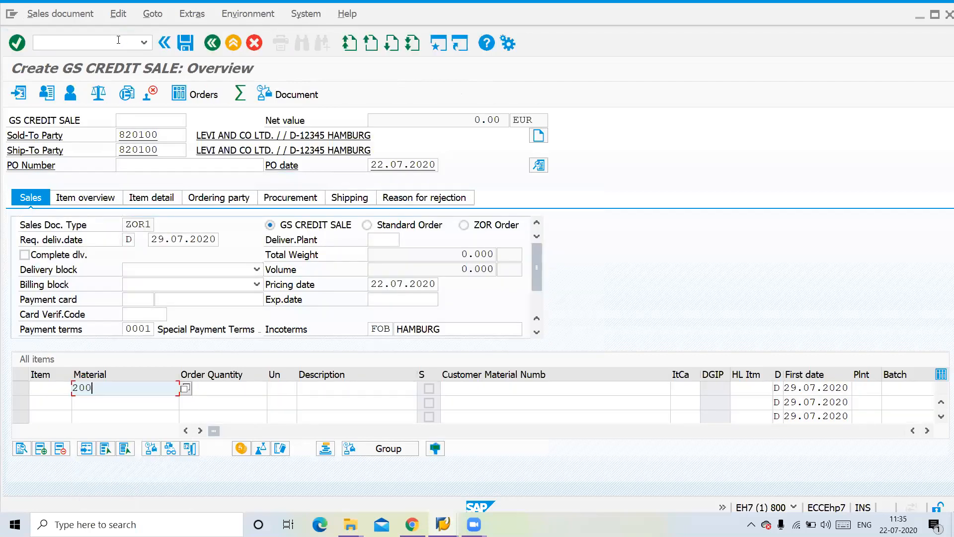
key(Tab)
text(1)
key(Return)
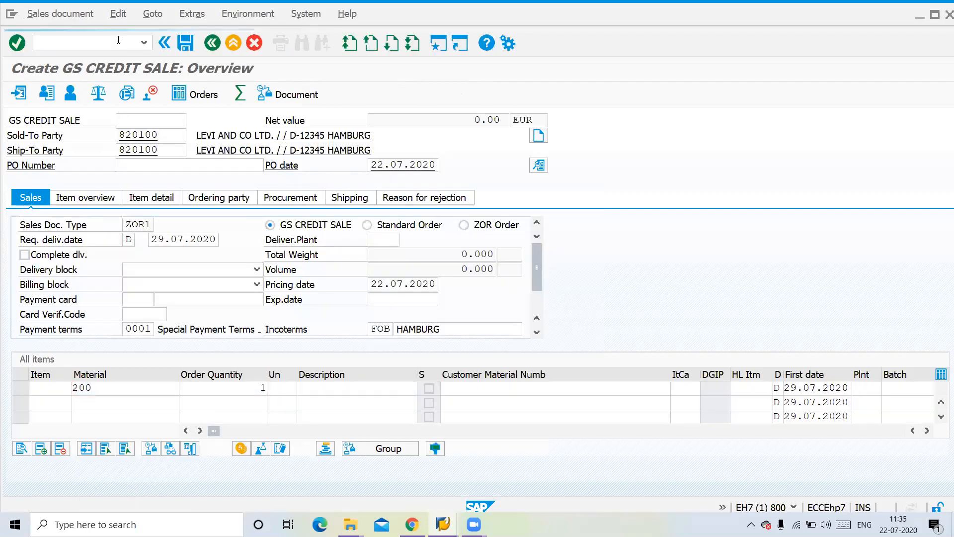
Step: Try to create a delivery directly from the sales order, and return from the displayed log
click(89, 15)
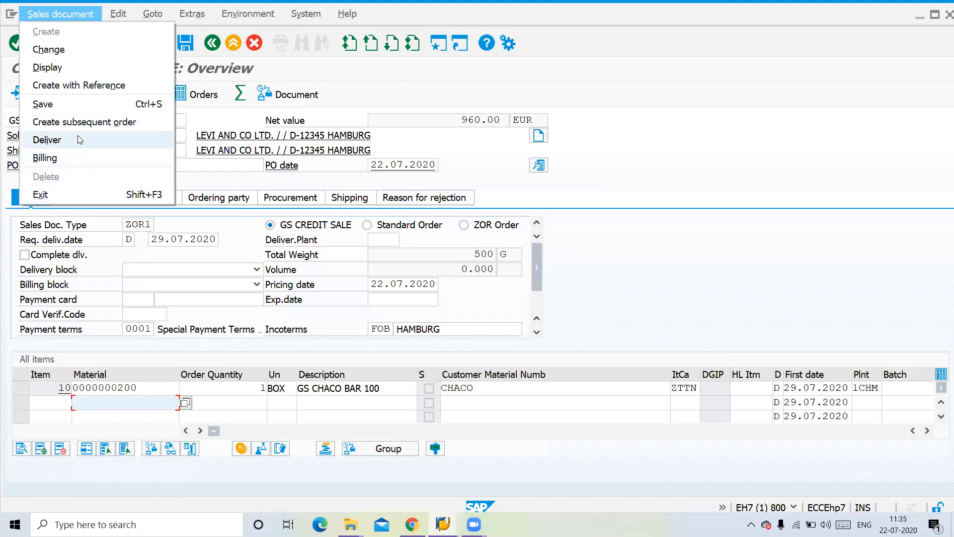
click(79, 139)
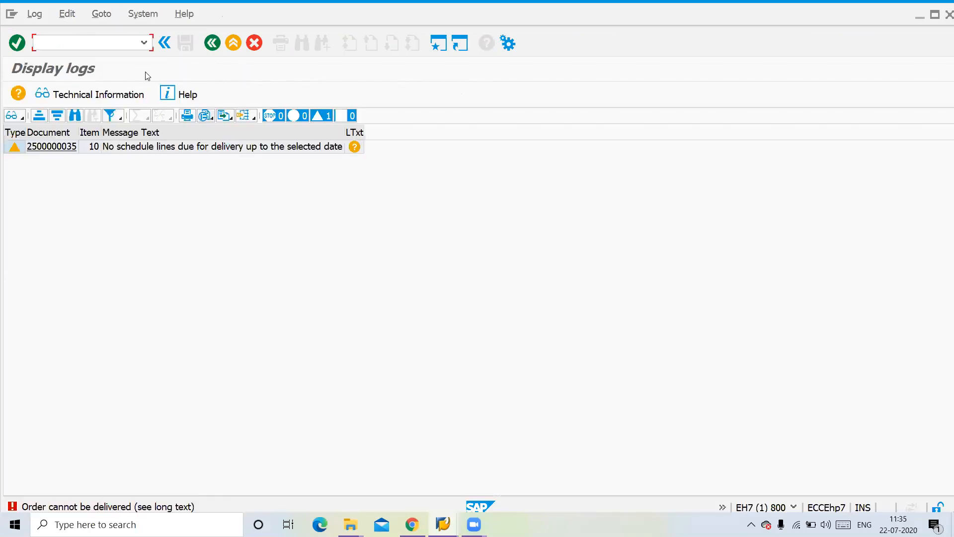
click(212, 44)
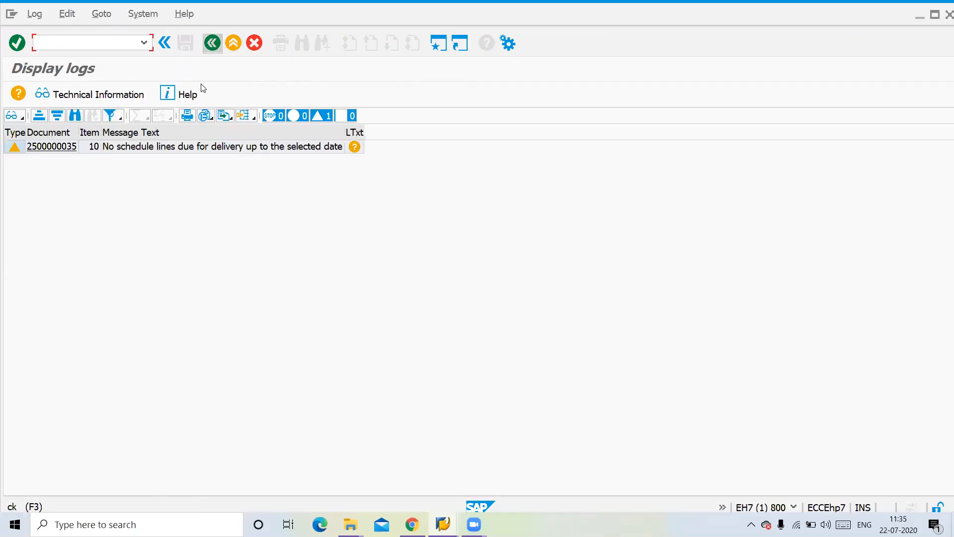
Step: Change the day of the delivery selection date to 30 and try to create the outbound delivery again
click(172, 195)
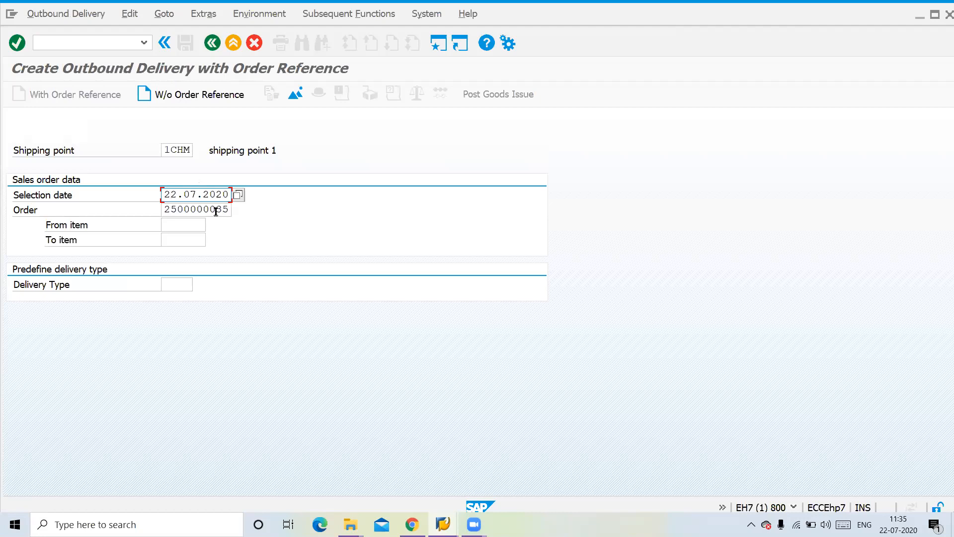
drag(164, 194, 178, 195)
text(30)
key(Return)
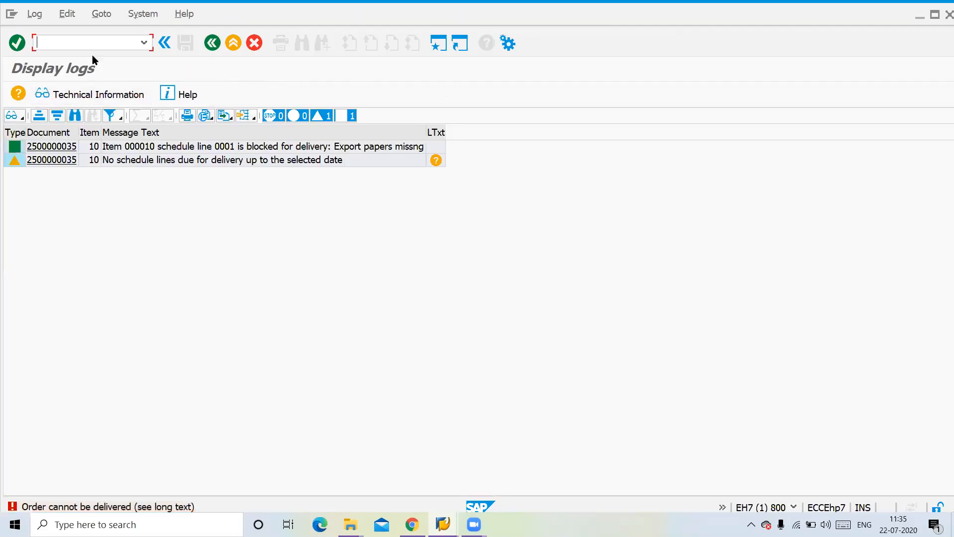
Step: Open the sales order for change with transaction VA02 and clear the delivery block on item 10's schedule line
text(/nva02)
key(Return)
key(Return)
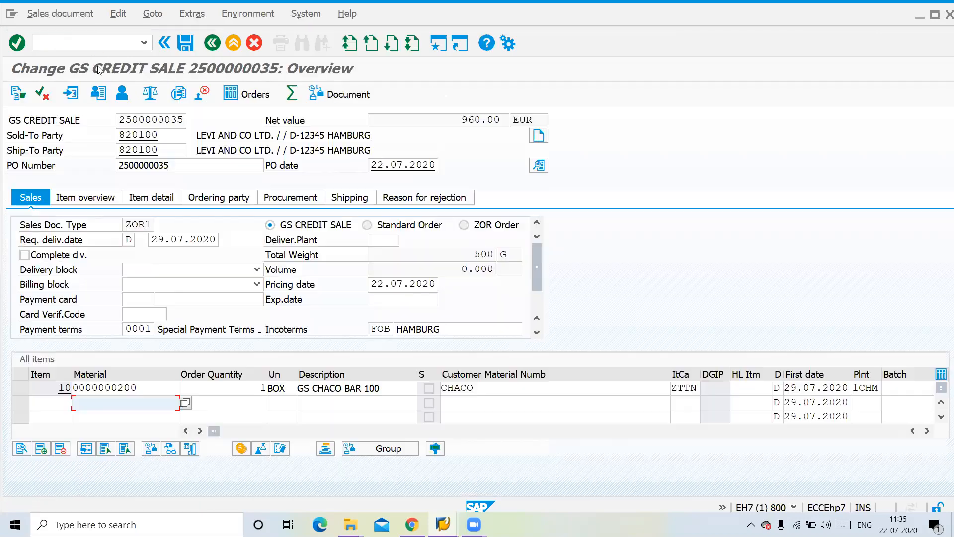
double_click(370, 391)
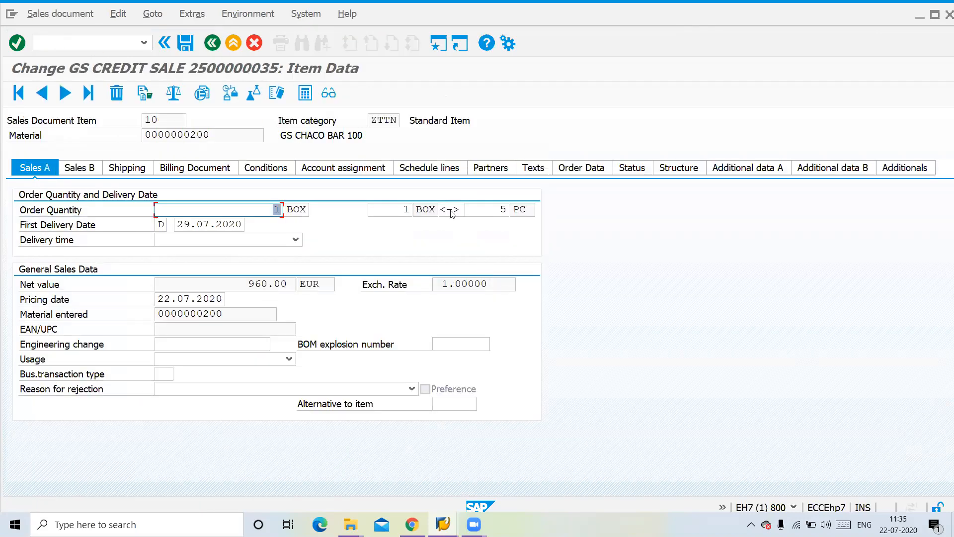
click(412, 178)
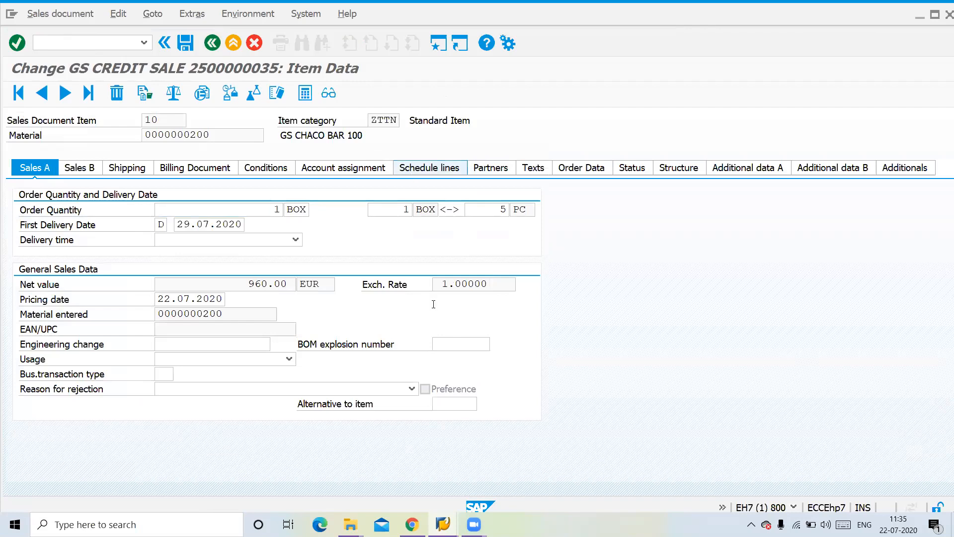
click(547, 269)
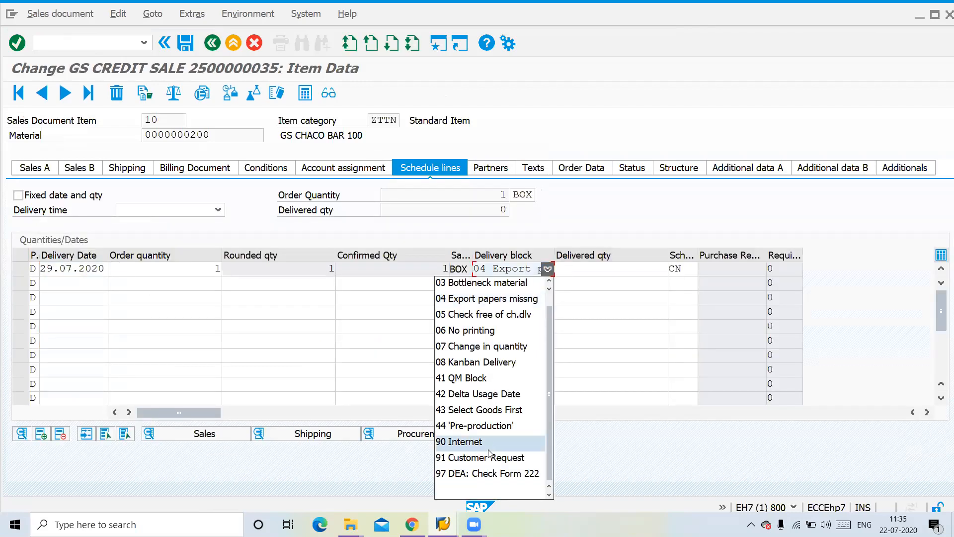
click(491, 489)
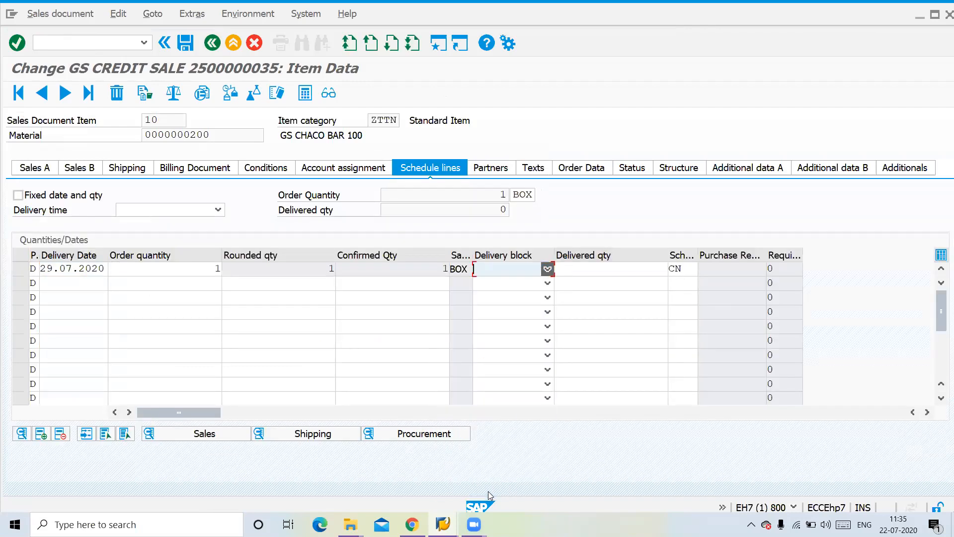
Step: Try to create a delivery directly from the changed sales order and return to the initial outbound delivery screen
click(55, 14)
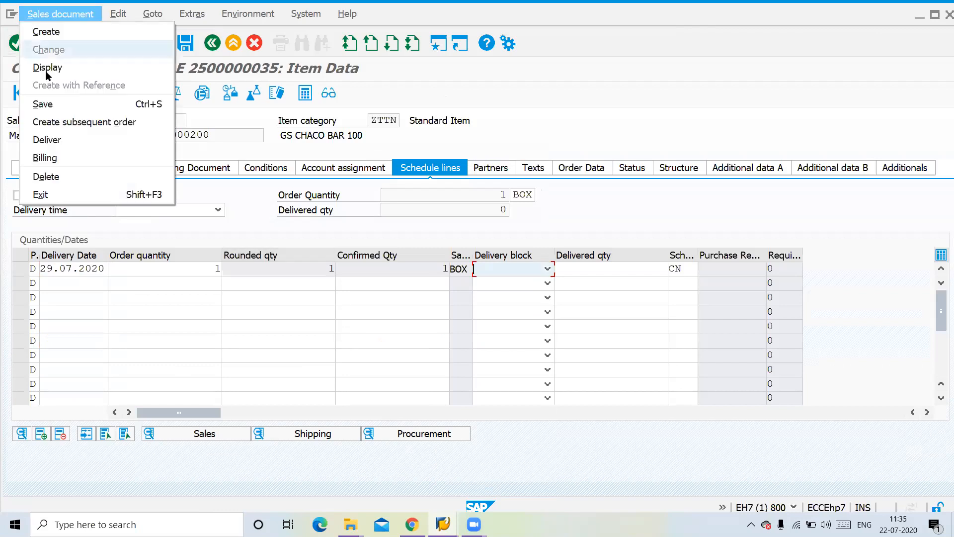
click(63, 143)
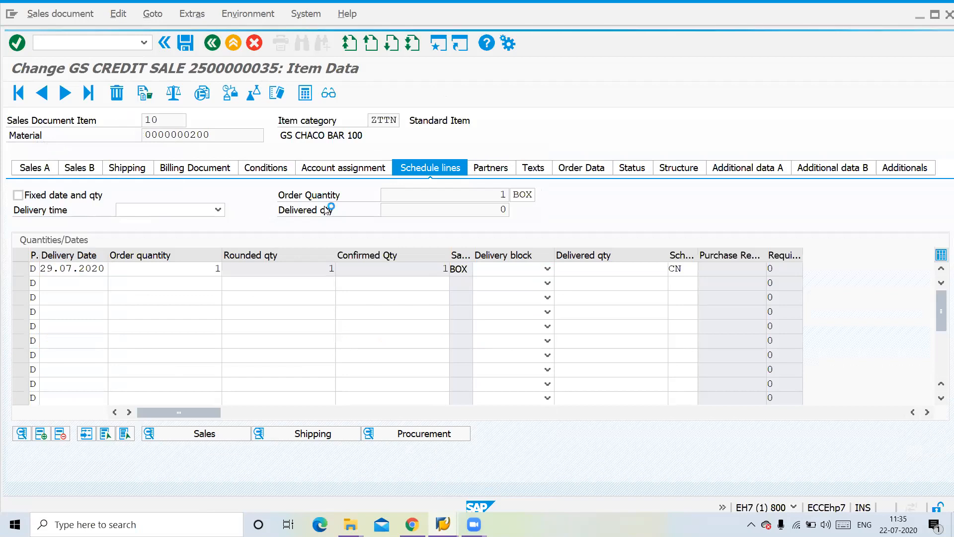
click(212, 43)
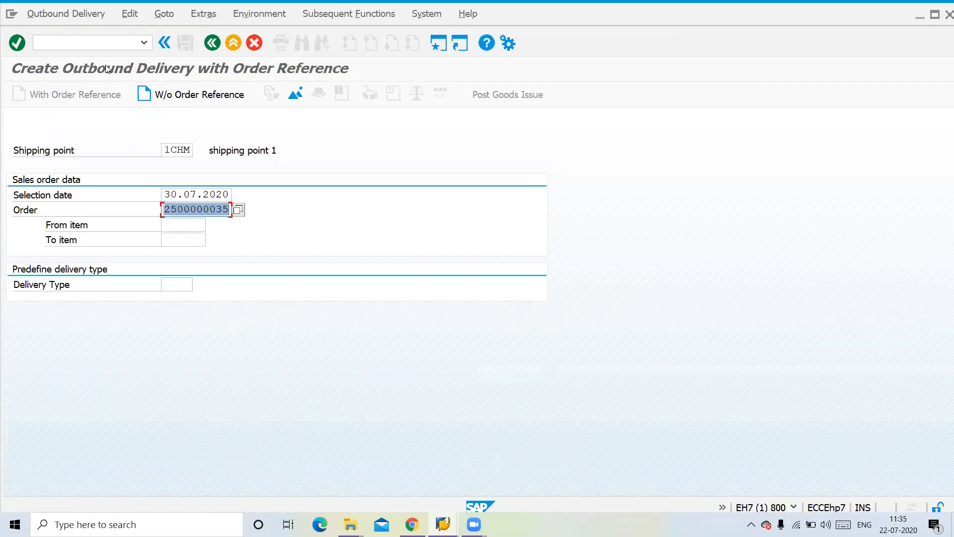
Step: Reopen the sales order with transaction VA02 and set the order quantity of material 200 to 20
click(87, 40)
text(/)
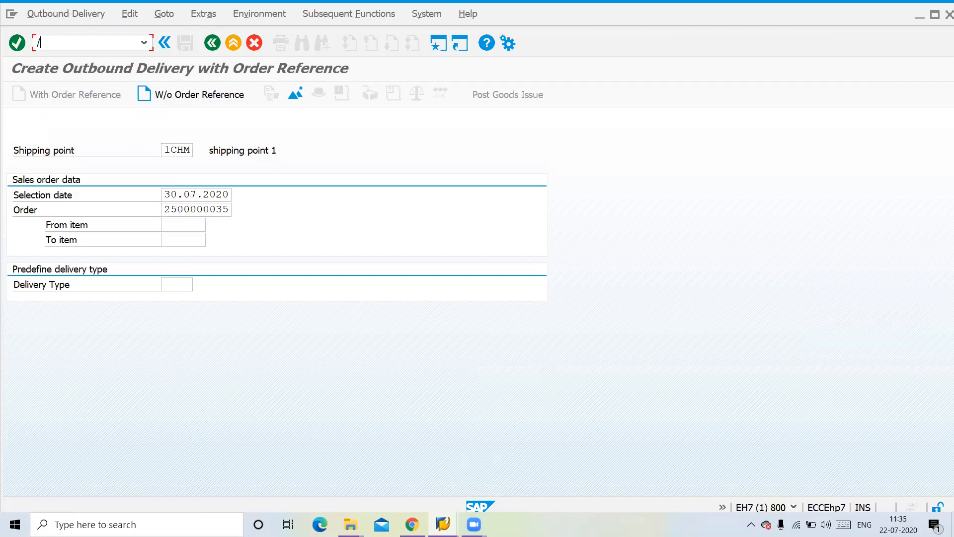
text(nva02)
key(Return)
click(150, 148)
key(Return)
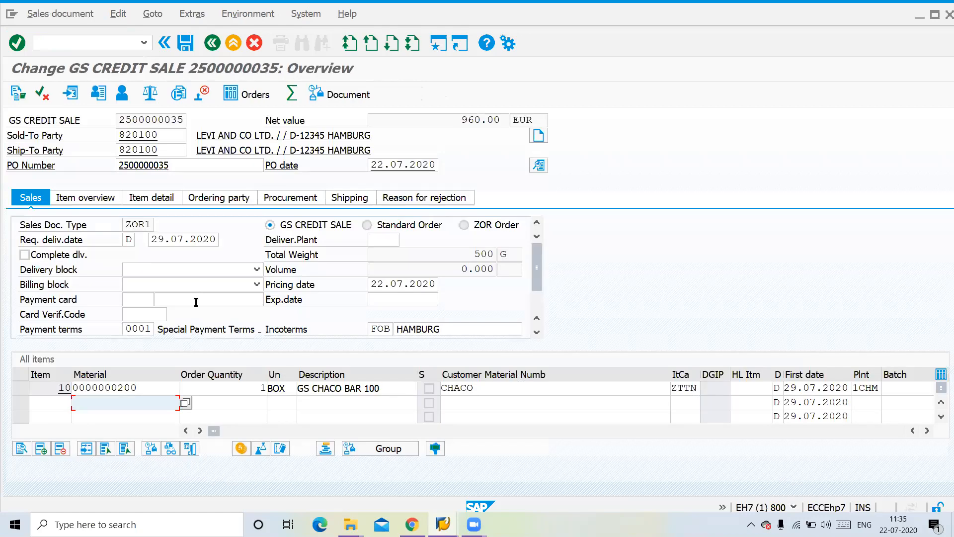
click(248, 389)
drag(254, 383, 268, 388)
text(20)
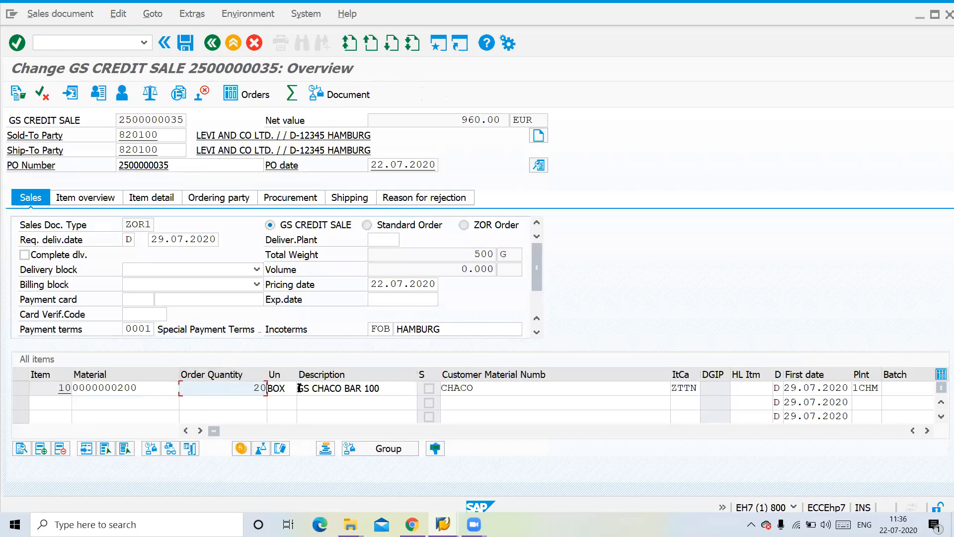
key(Return)
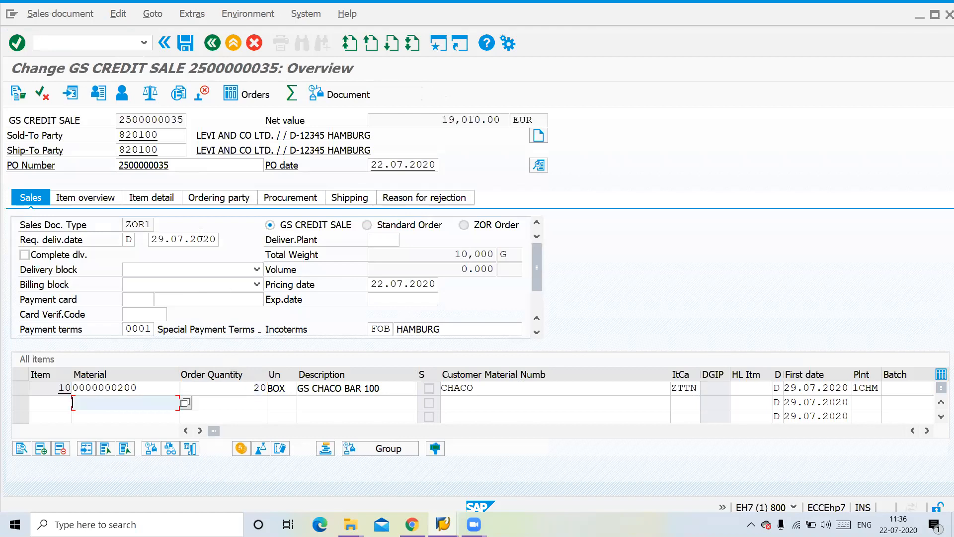
Step: Deliver the sales order with a picked quantity of 20 boxes and post the goods issue
click(88, 15)
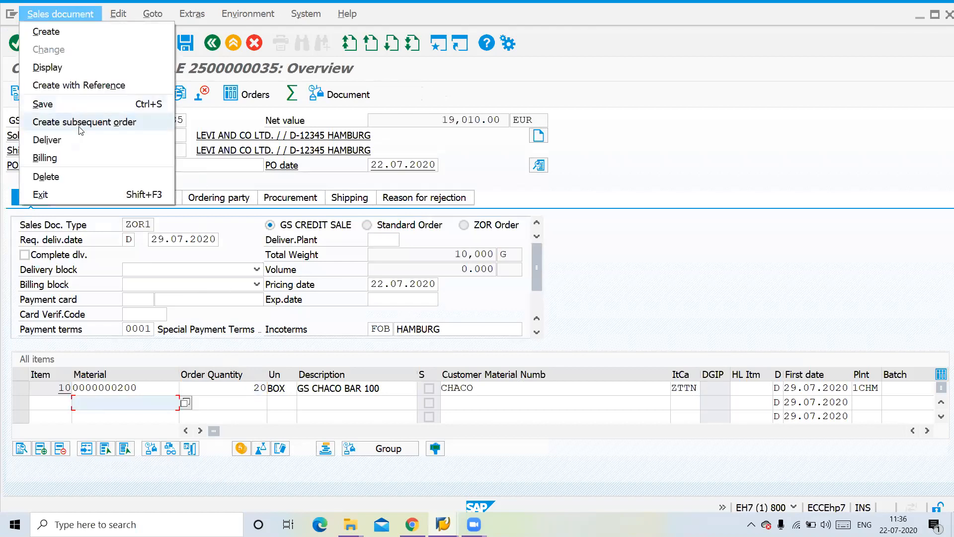
click(47, 139)
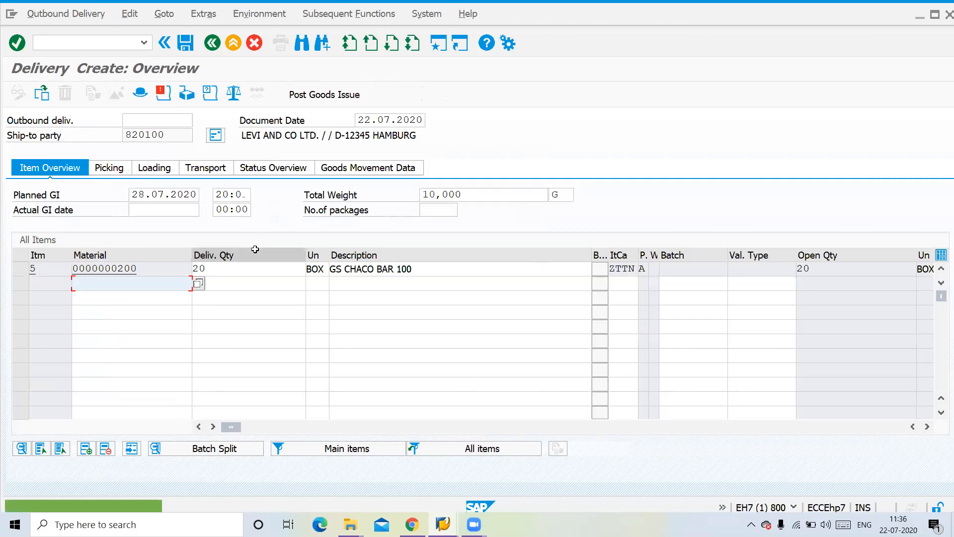
click(112, 169)
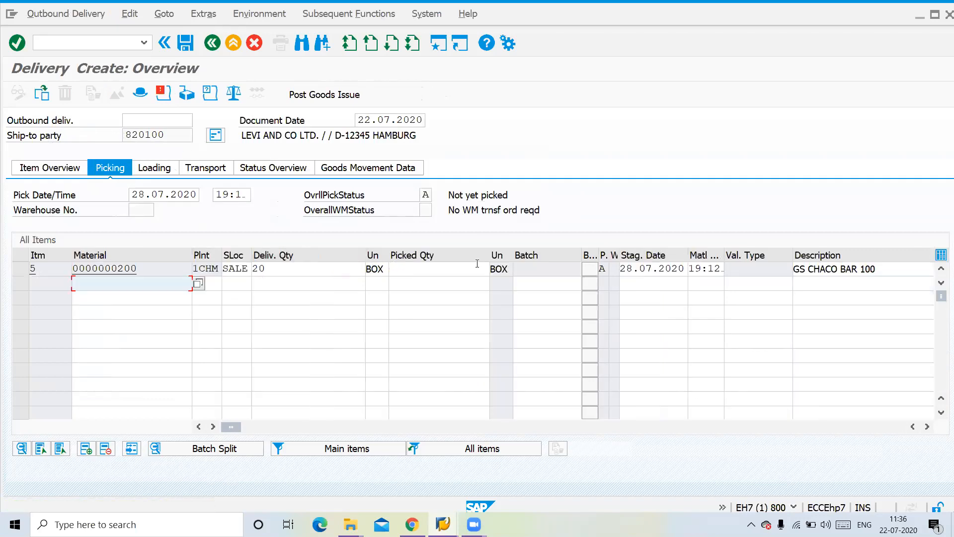
click(451, 274)
text(20)
key(Return)
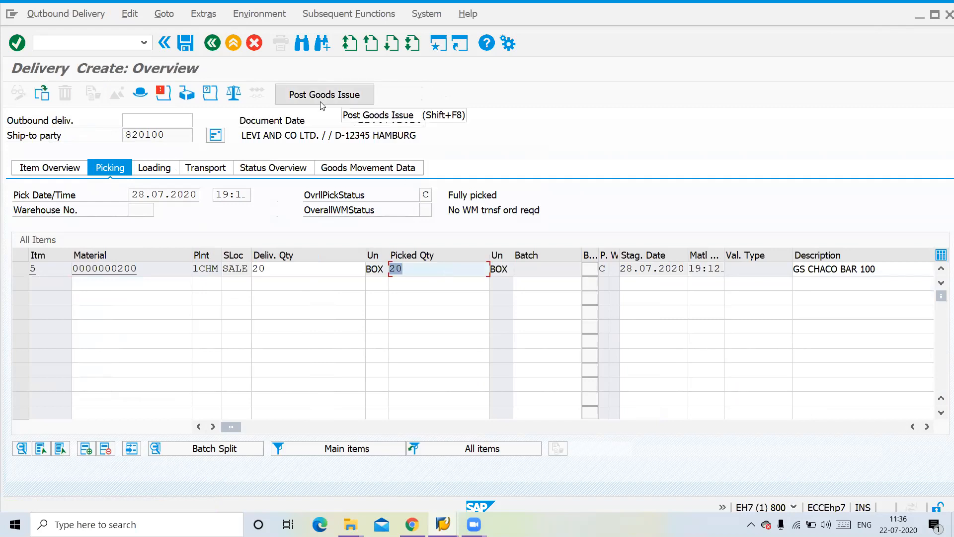
click(321, 103)
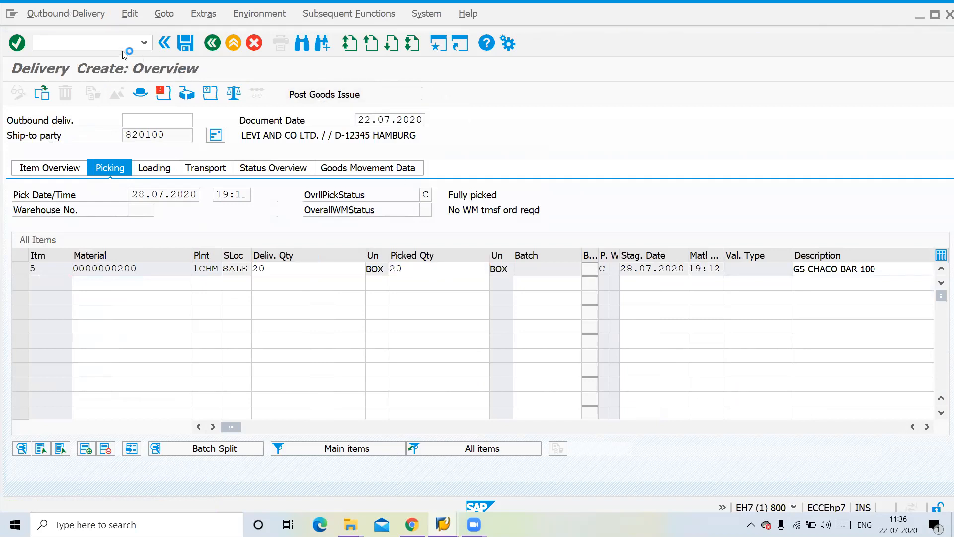
Step: Try to create a billing document for the delivery with transaction VF01
text(/nvf01)
key(Return)
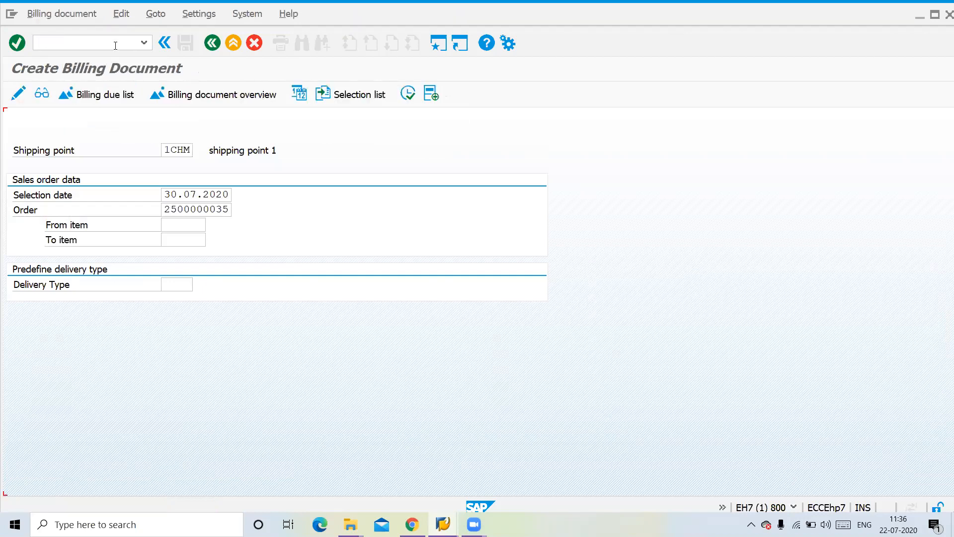
click(409, 93)
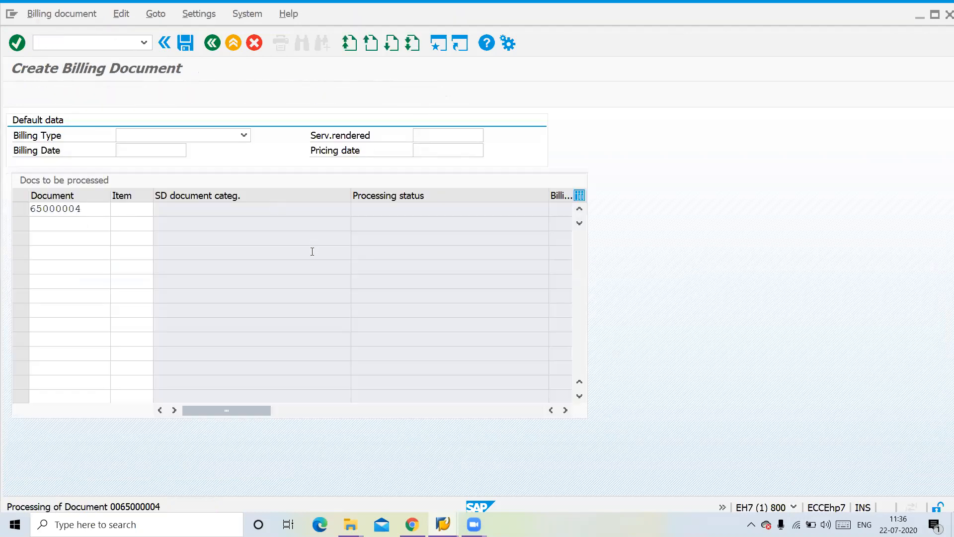
Step: Open the delivery with transaction VL02N and check its goods movement data and status overview
click(74, 42)
text(/nvl02n)
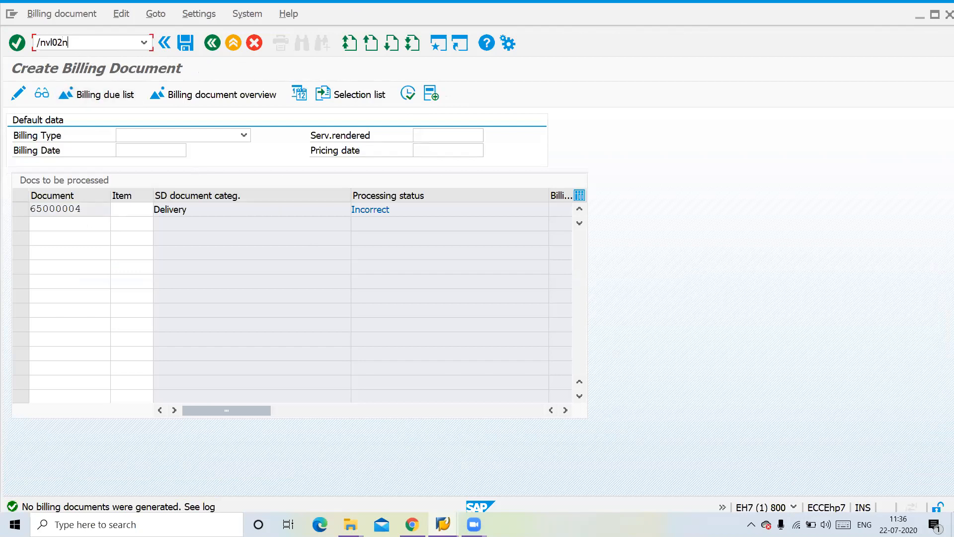
key(Return)
key(Return)
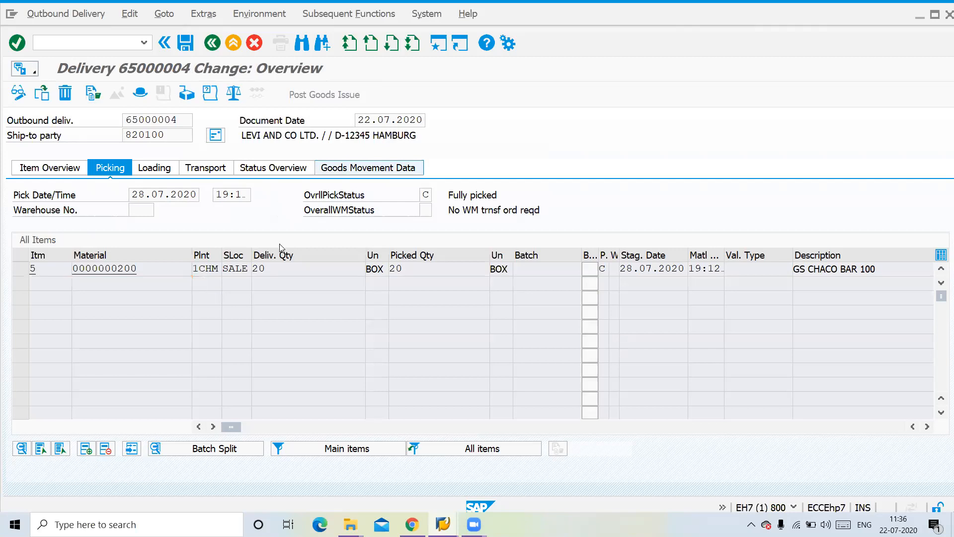
click(352, 168)
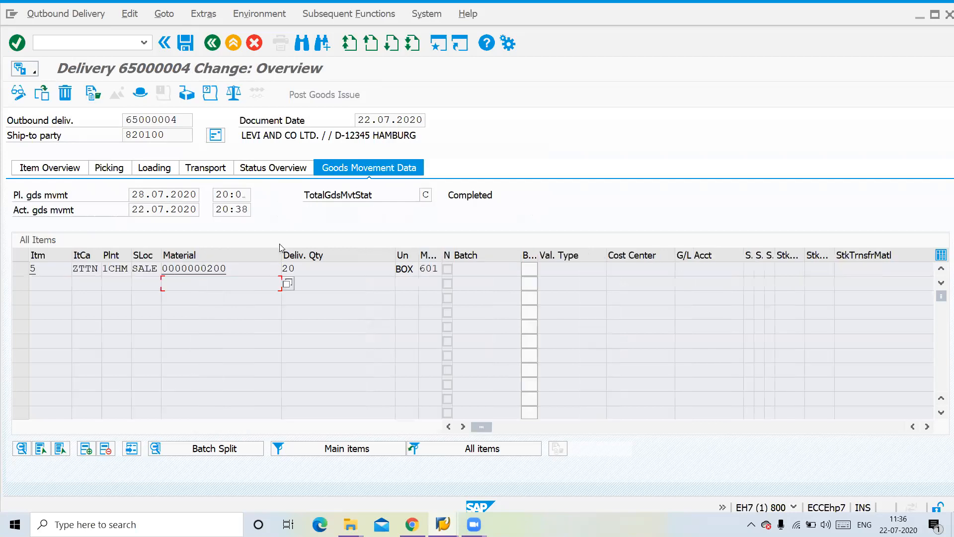
click(264, 170)
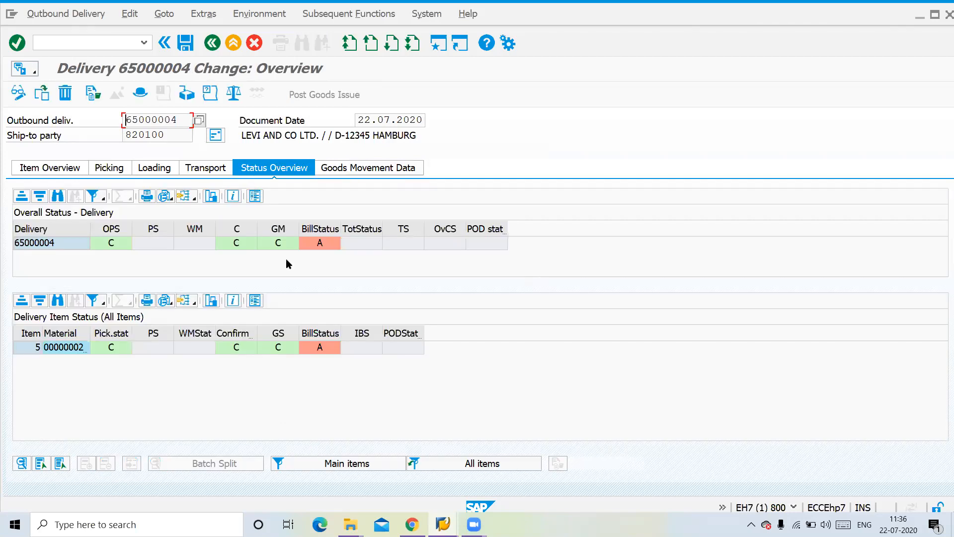
Step: Create the F2 invoice for the delivery with transaction VF01 and save it
click(82, 41)
text(/nvf01)
key(Return)
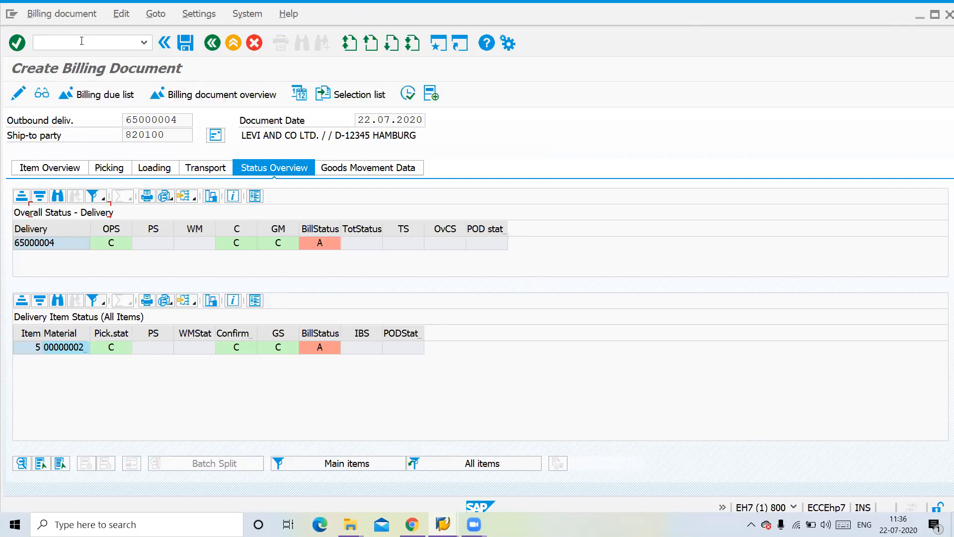
key(Return)
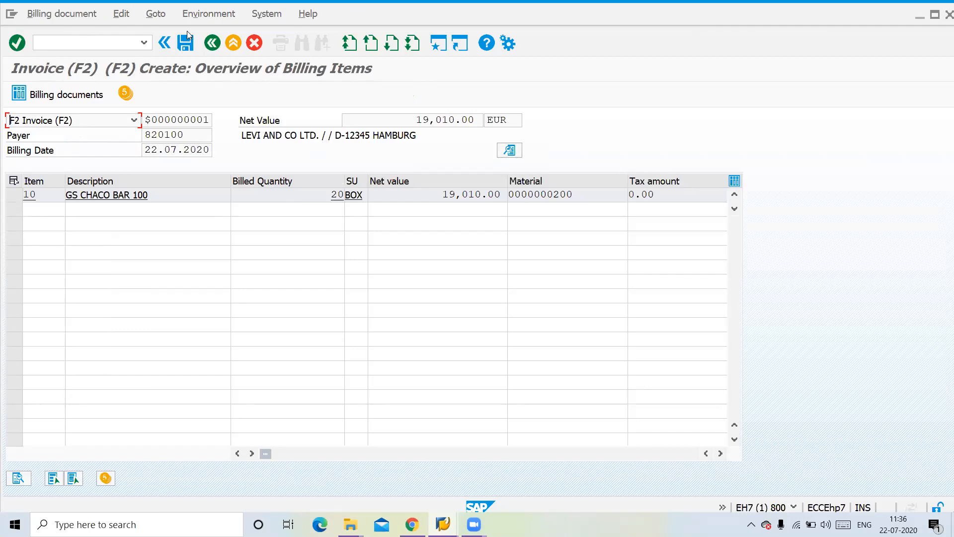
click(185, 45)
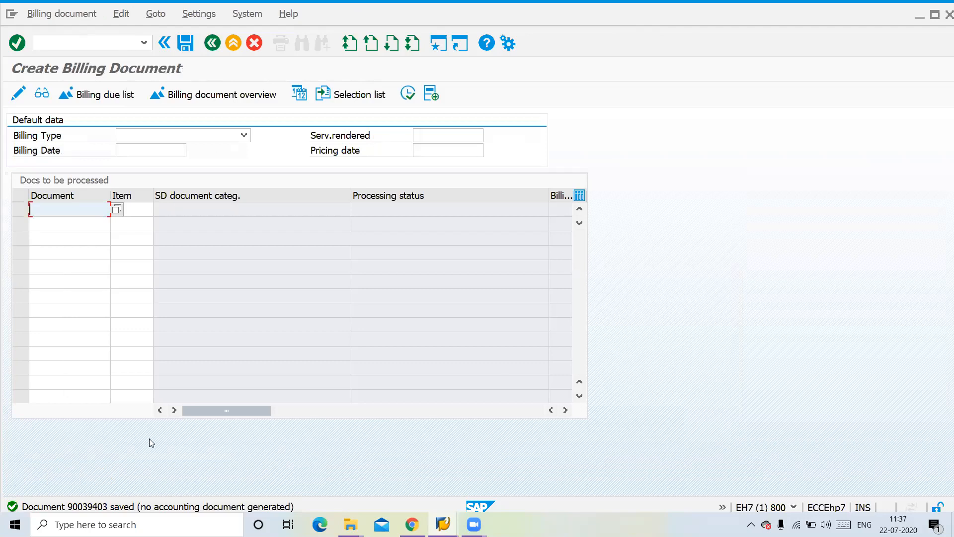
Step: Open transaction VF02 and try to release the saved invoice to accounting
click(108, 43)
text(/)
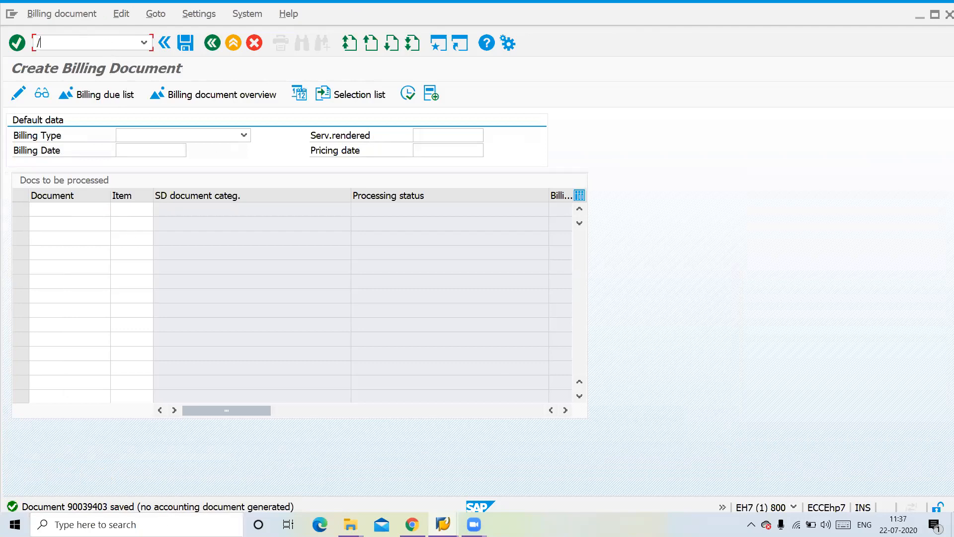
text(nvf02)
key(Return)
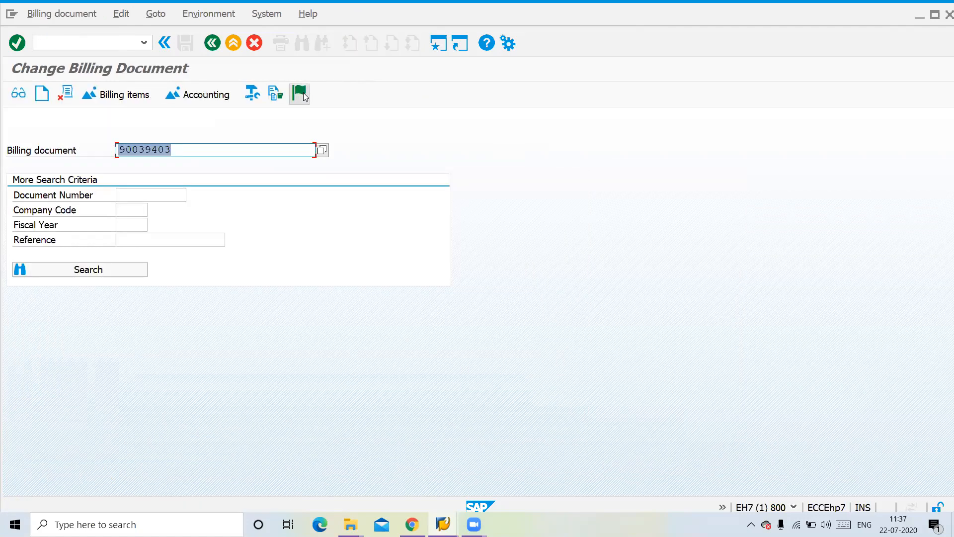
click(305, 97)
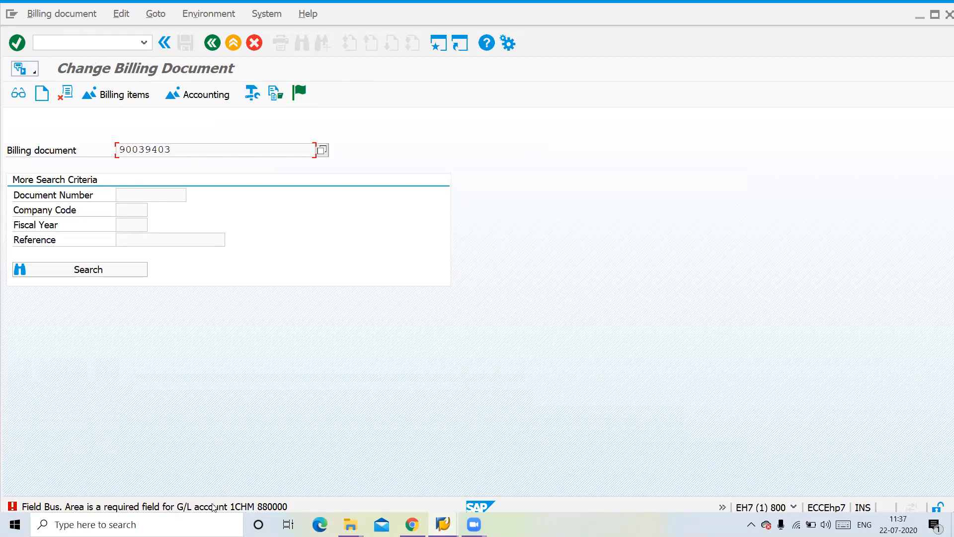
Step: Read the long text of the release error and check the invoice's accounting overview
click(143, 506)
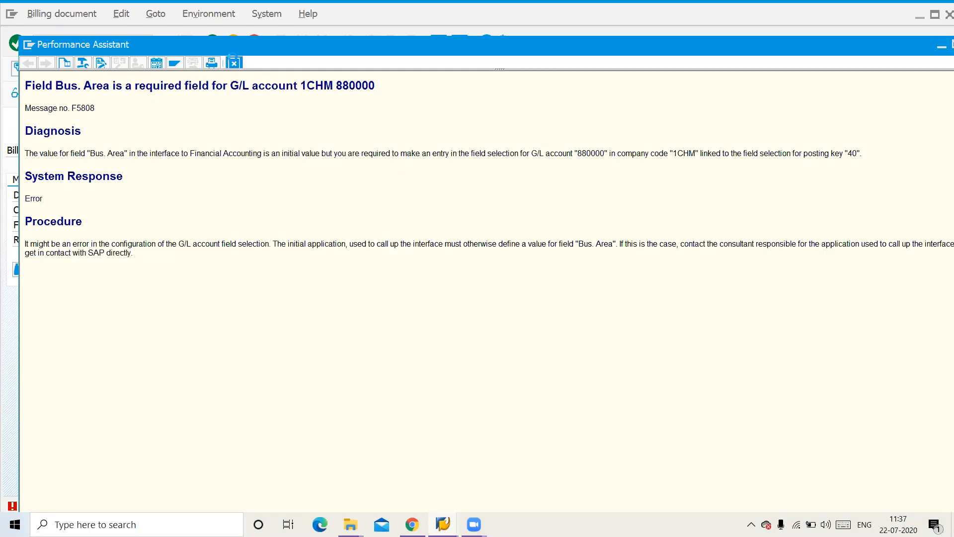
click(233, 63)
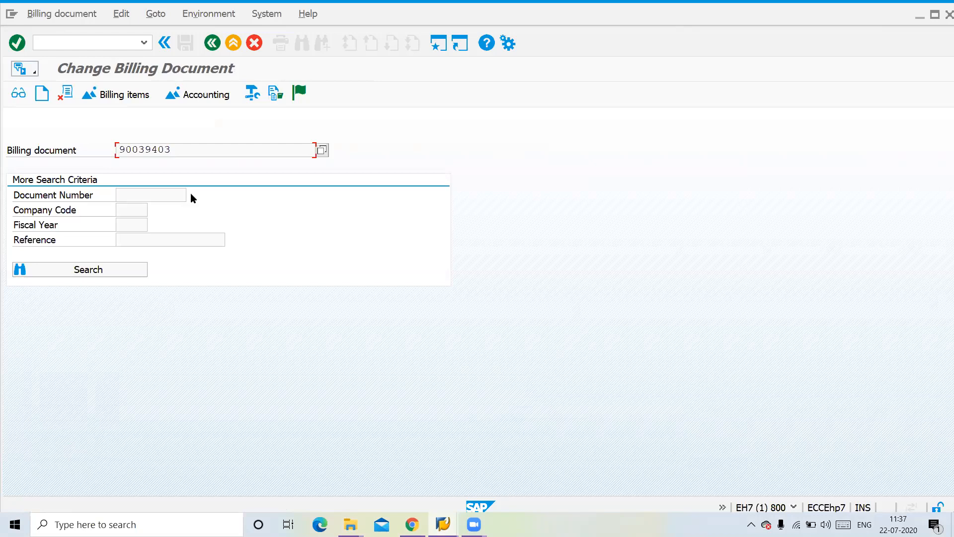
click(202, 98)
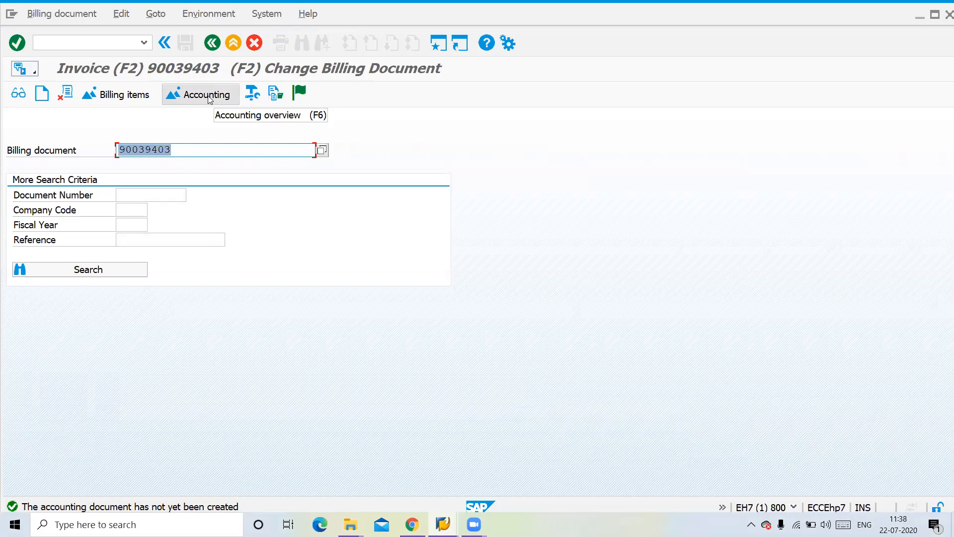
Step: Open the SAP Reference IMG through transaction SPRO
click(91, 44)
text(/nspro)
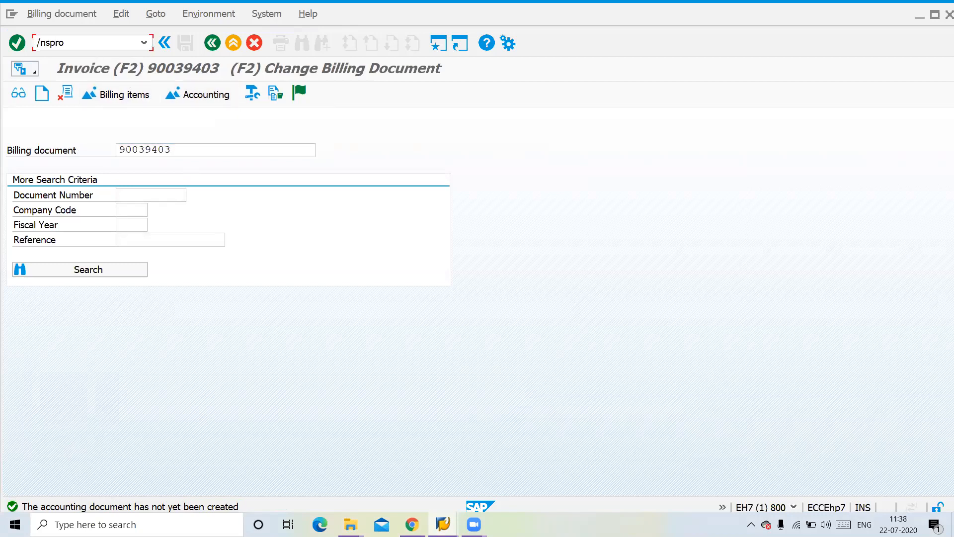
key(Return)
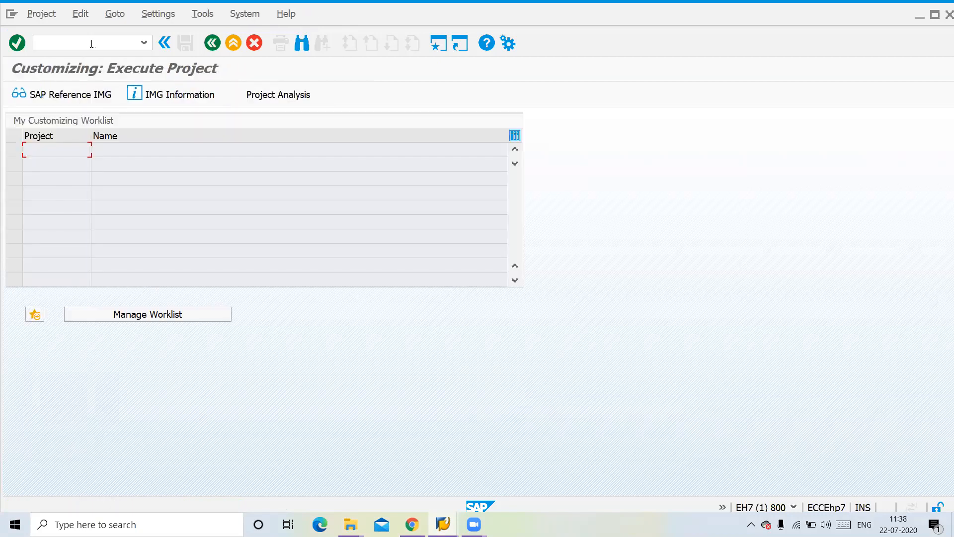
click(69, 94)
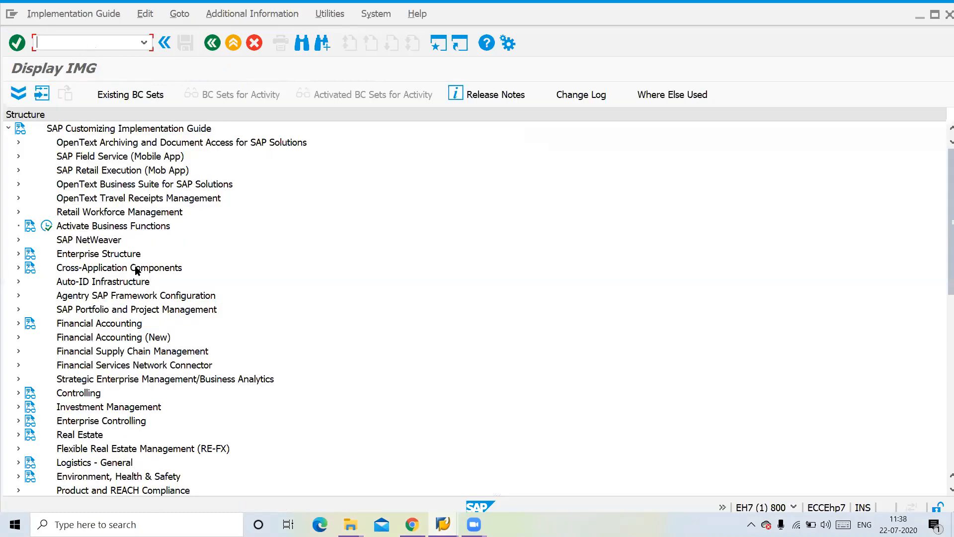
Step: Find Sales and Distribution in the customizing structure and expand it
click(103, 268)
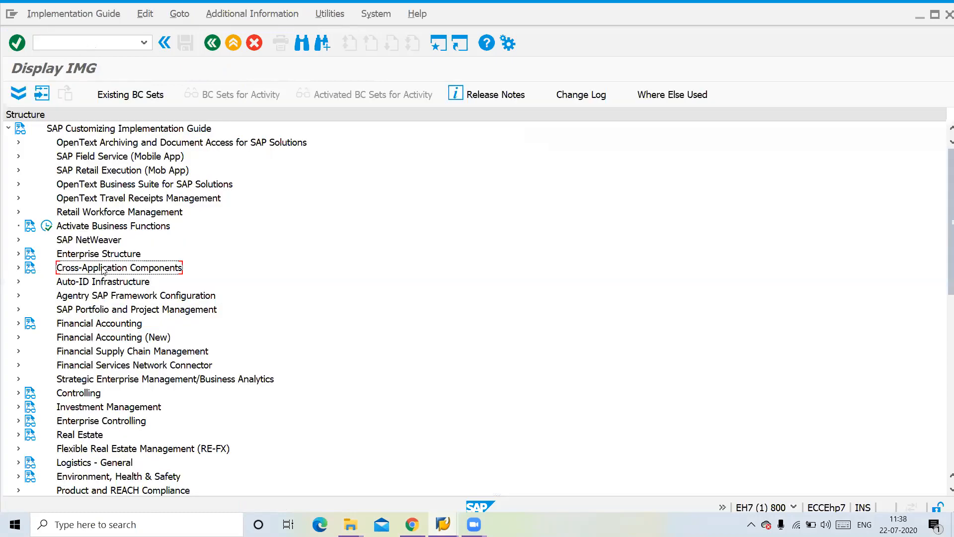
key(Down)
key(Down)
key(Down)
key(Down)
key(Down)
key(Down)
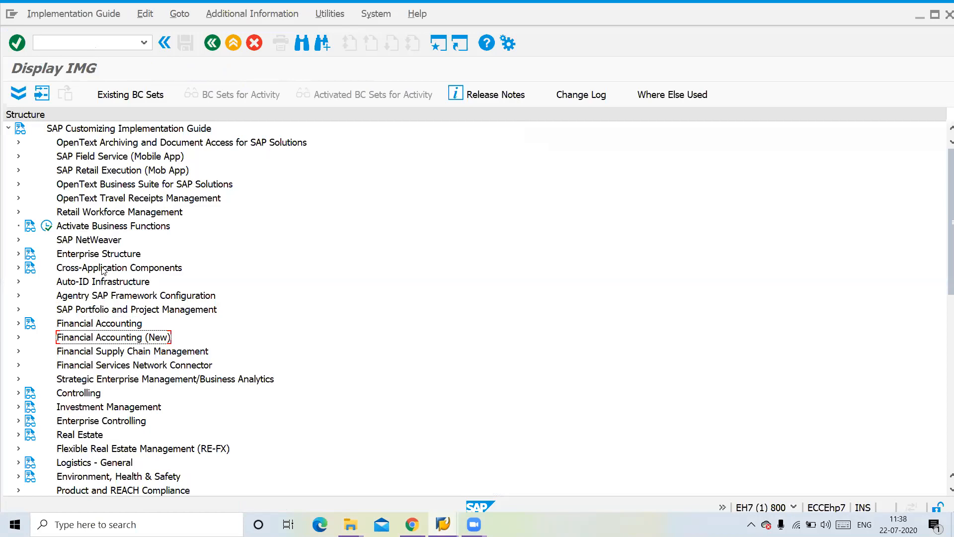
key(Down)
key(Down)
key(Down)
key(Down)
key(Down)
key(Down)
key(Down)
key(Up)
key(Up)
key(Up)
key(Up)
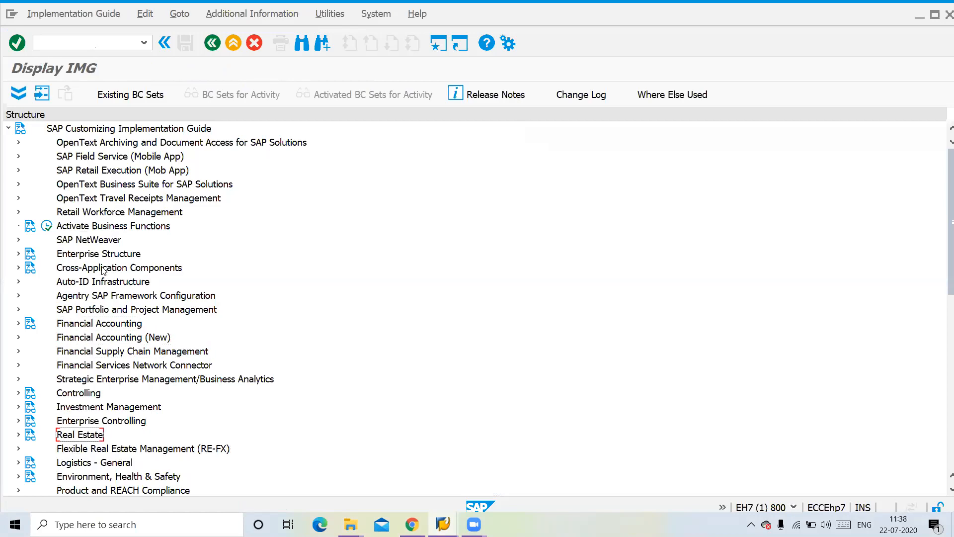
key(Down)
key(Down)
key(Down)
key(Down)
key(Down)
key(Down)
key(Down)
key(Down)
key(Down)
key(Down)
key(Down)
key(Down)
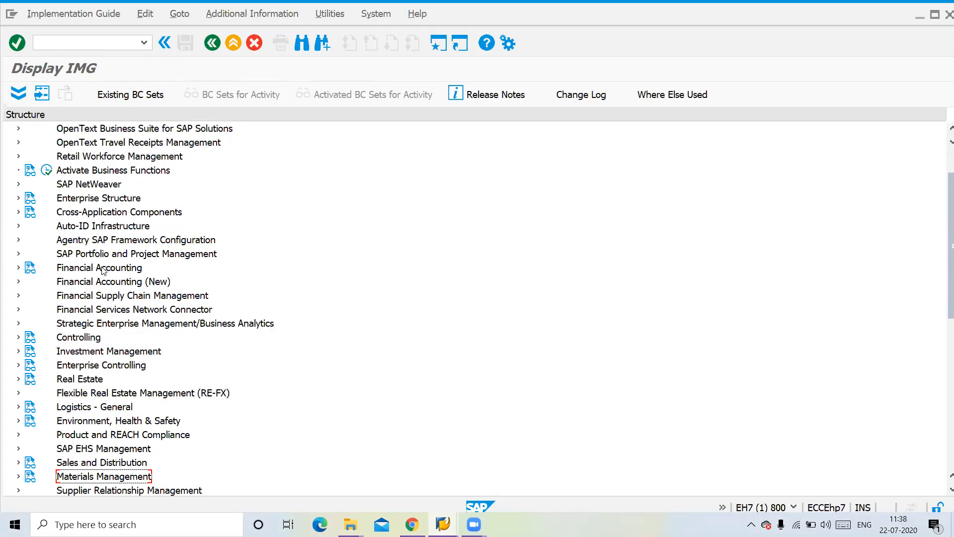
key(Up)
key(Up)
key(Up)
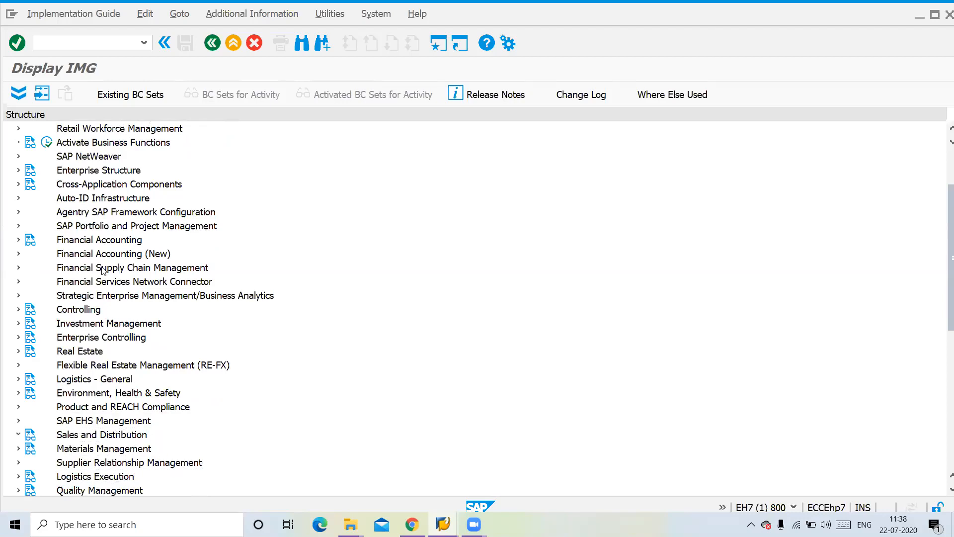
key(Right)
Step: Expand Basic Functions under Sales and Distribution
key(Down)
key(Down)
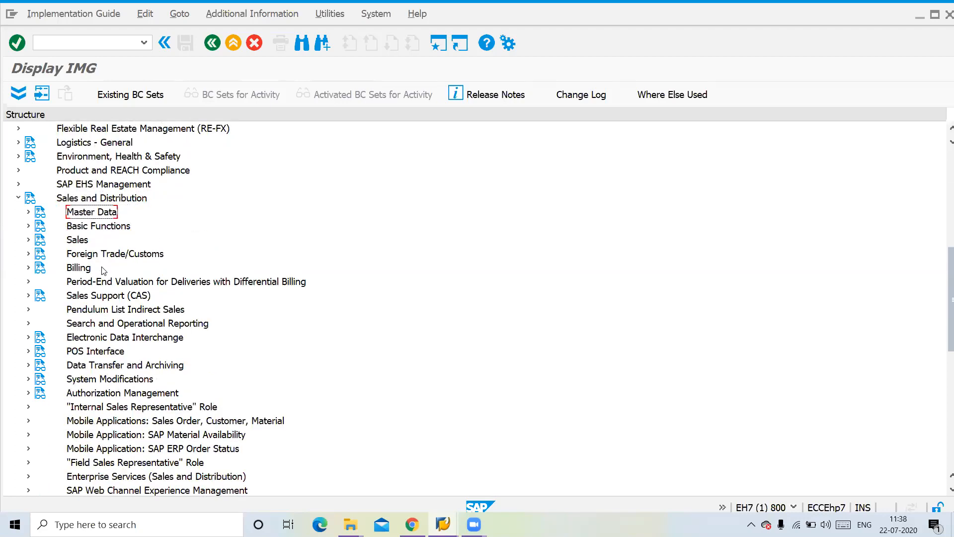
key(Down)
key(Right)
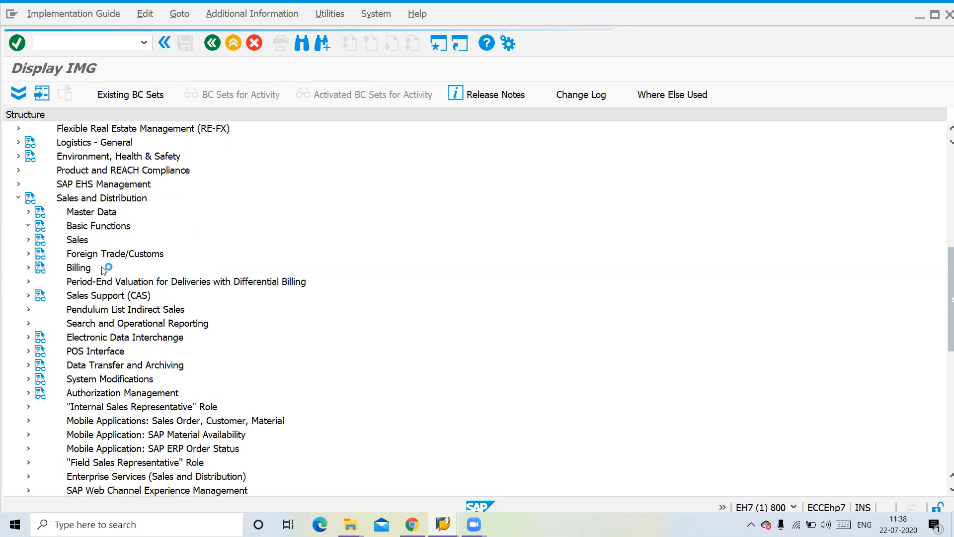
Step: Under Basic Functions, expand Account Assignment/Costing and its Revenue Account Determination node
key(Down)
key(Down)
key(Down)
key(Down)
key(Down)
key(Down)
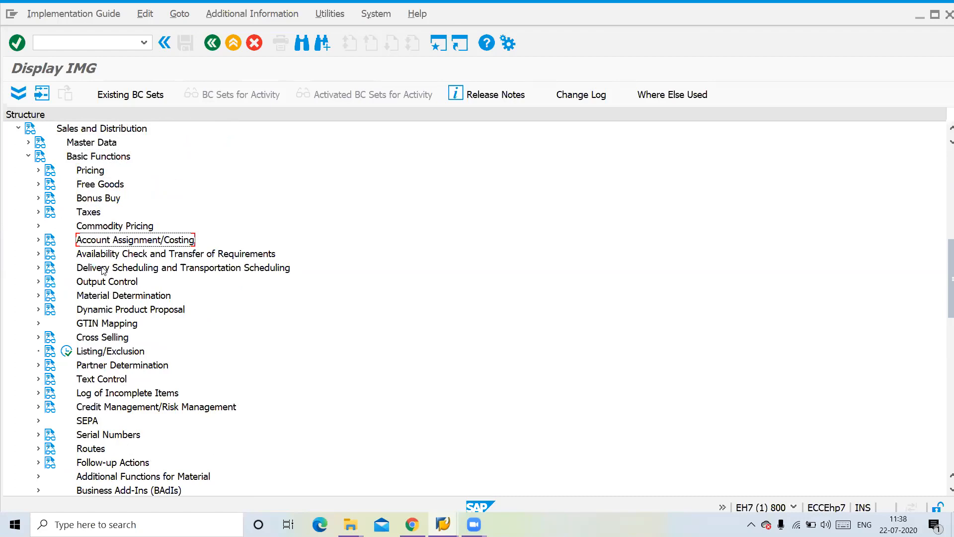
key(Right)
key(Down)
key(Right)
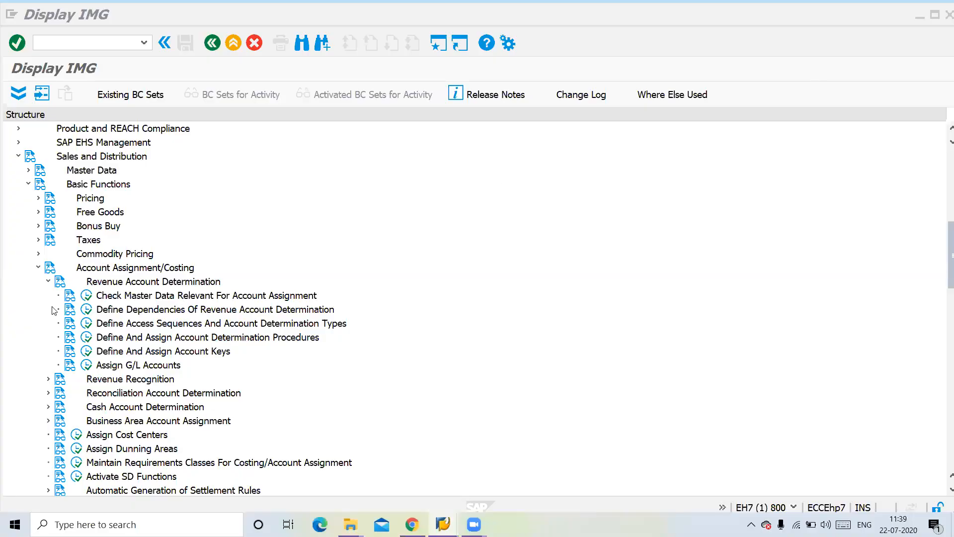
Step: Open the Materials: Account Assignment Groups activity of Check Master Data Relevant For Account Assignment
click(86, 298)
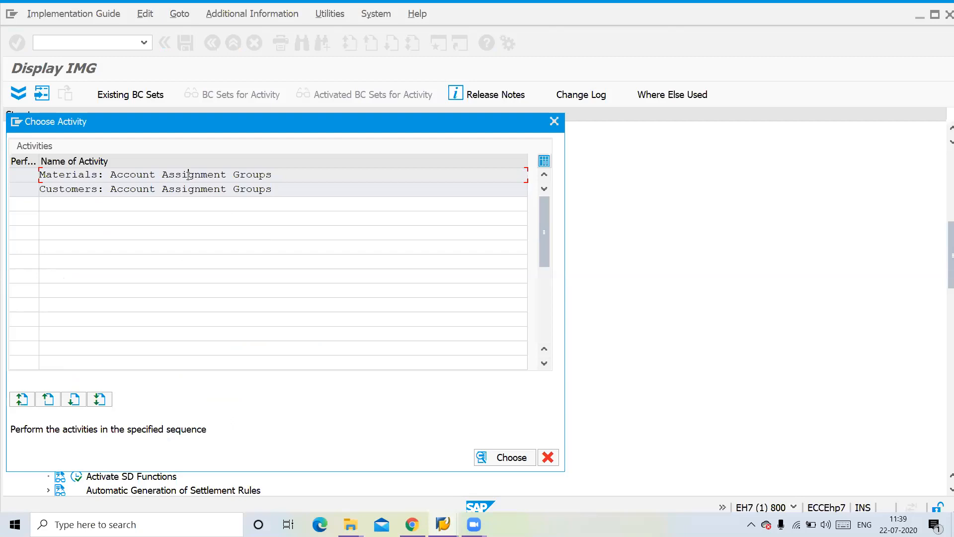
double_click(189, 174)
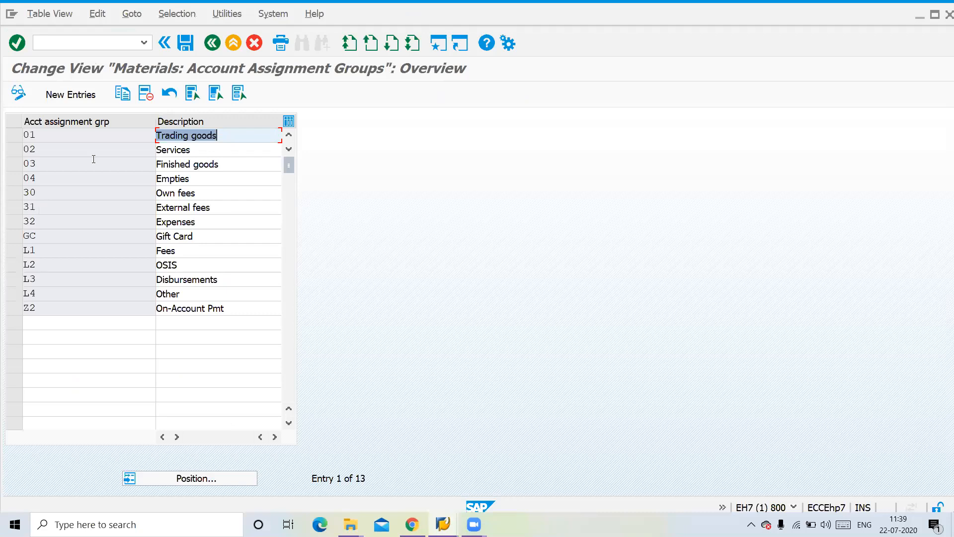
Step: Examine the existing material account assignment groups and their descriptions, such as trading goods, services, finished goods and empties
click(69, 130)
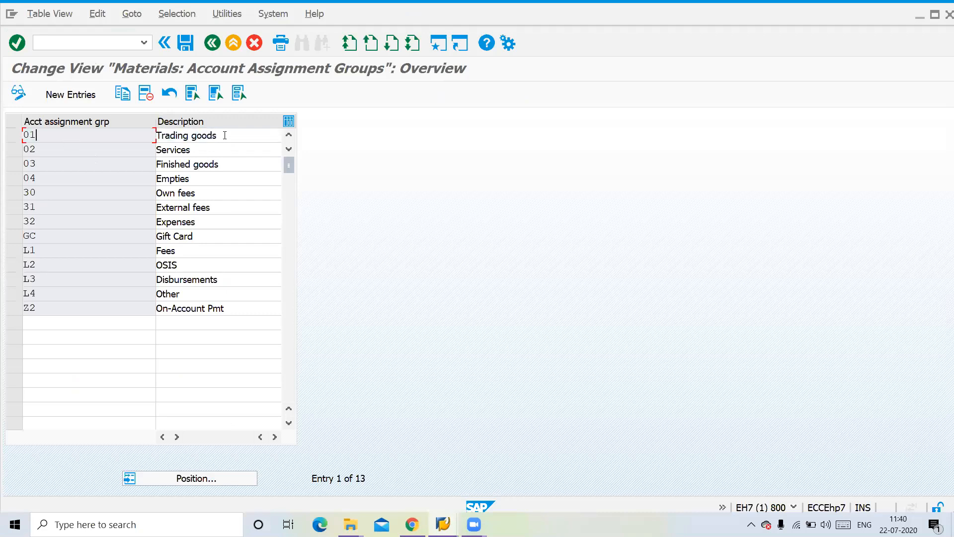
key(Tab)
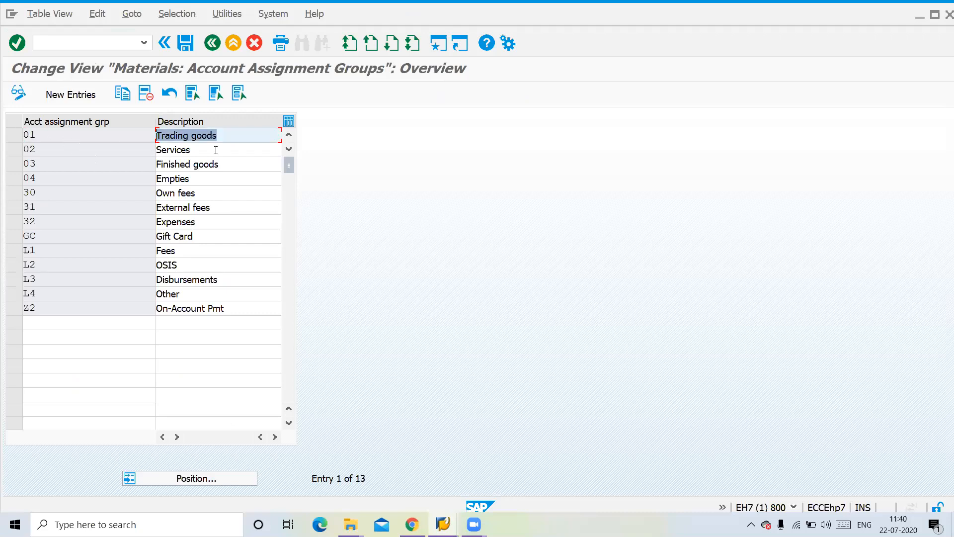
click(216, 150)
drag(144, 152, 125, 153)
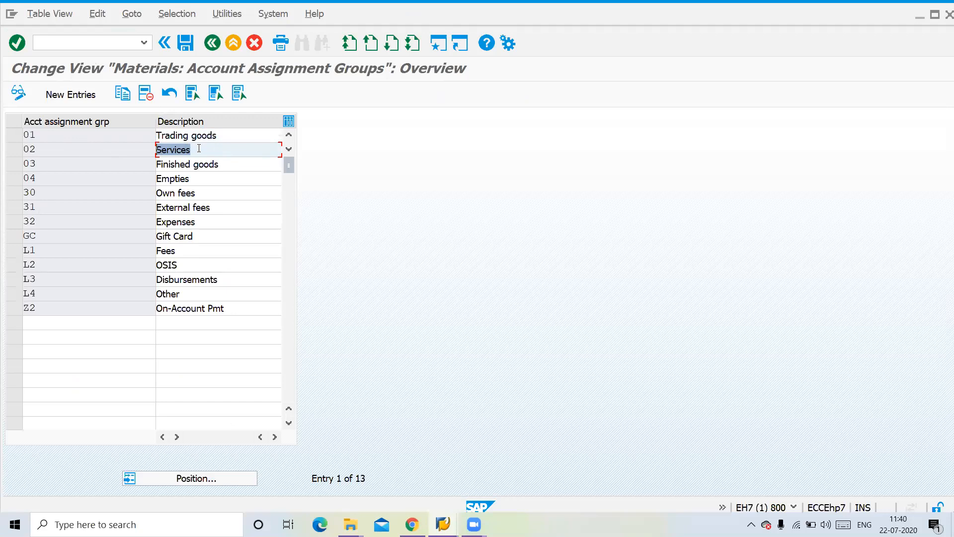
click(94, 151)
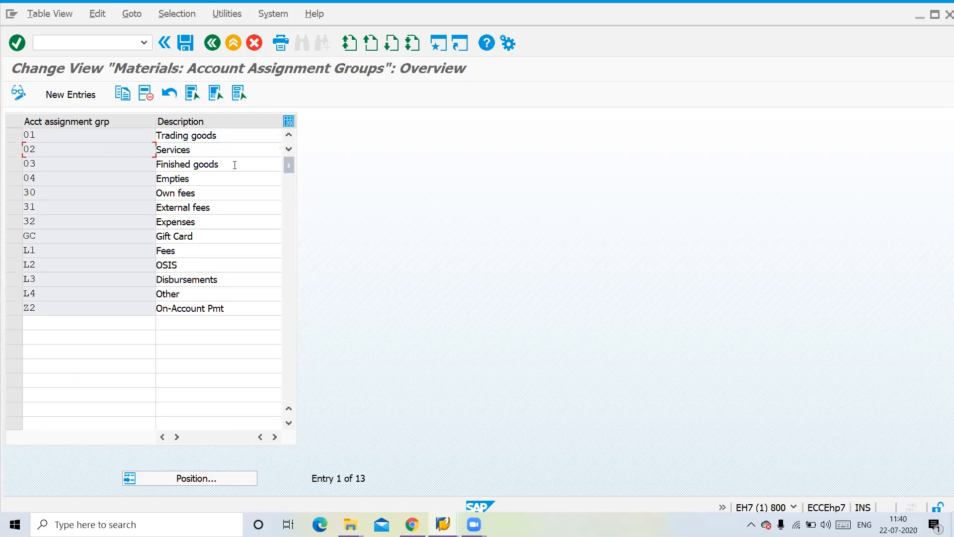
drag(234, 162, 131, 161)
drag(203, 180, 148, 181)
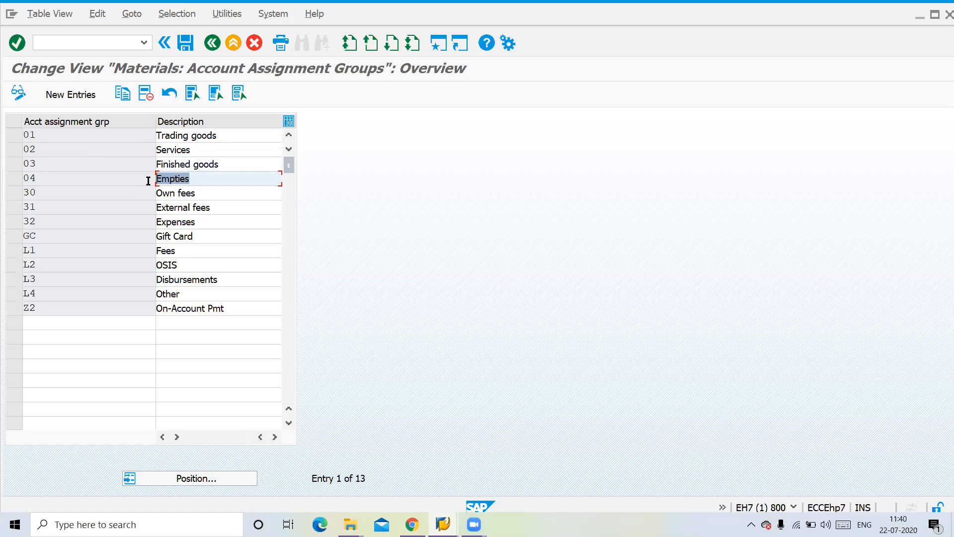
click(202, 179)
drag(202, 179, 141, 178)
click(190, 235)
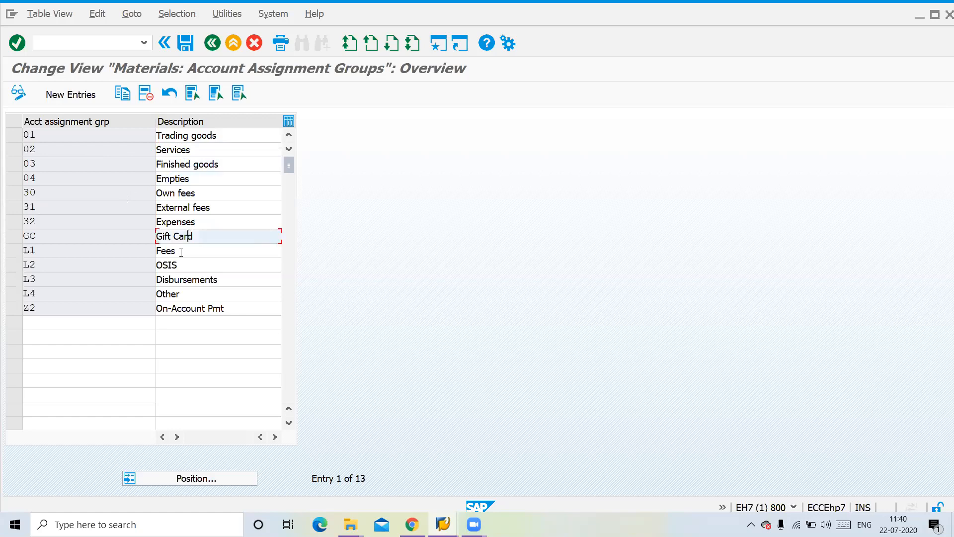
click(180, 251)
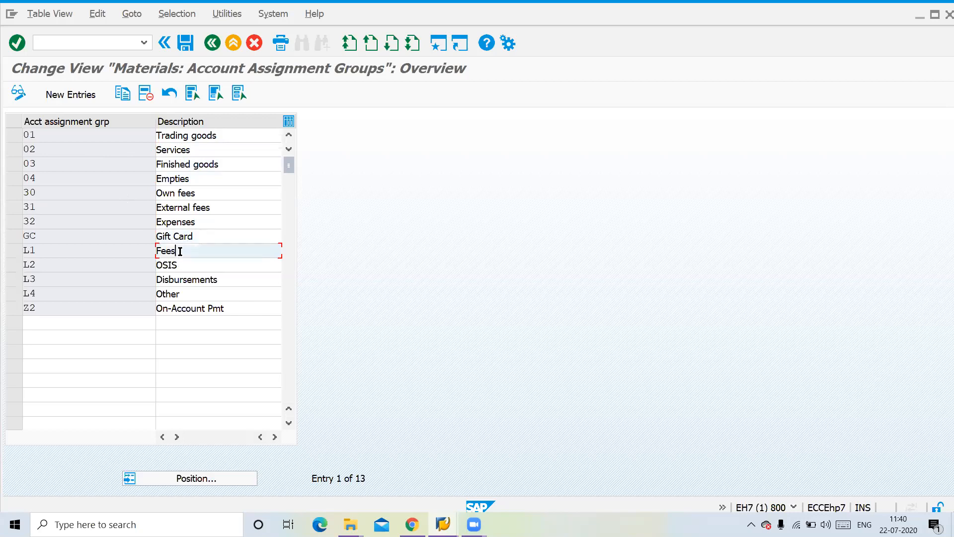
click(187, 281)
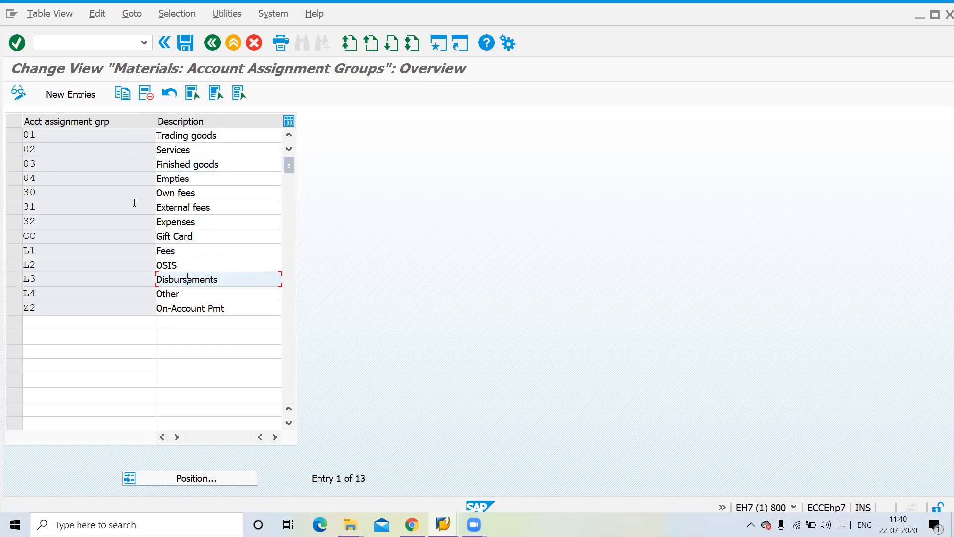
click(220, 134)
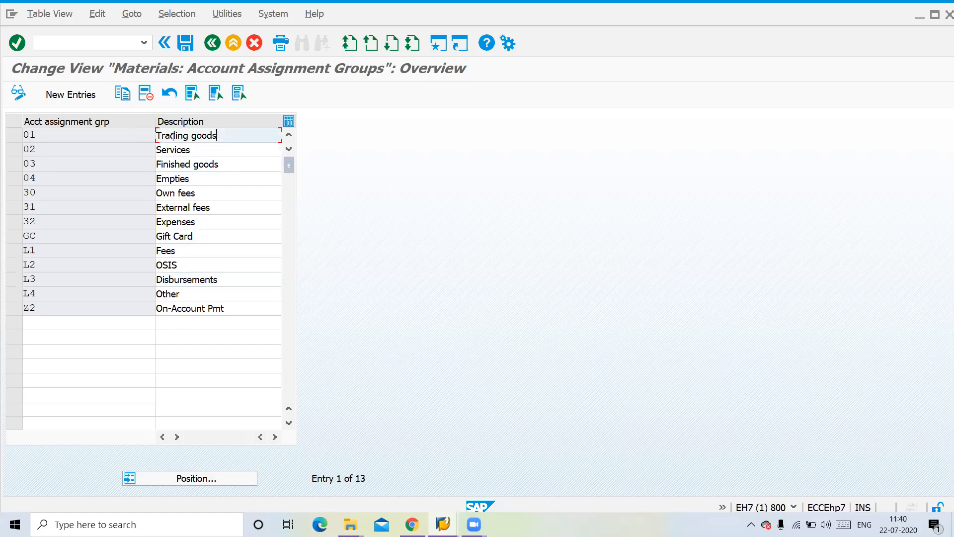
drag(173, 137, 146, 139)
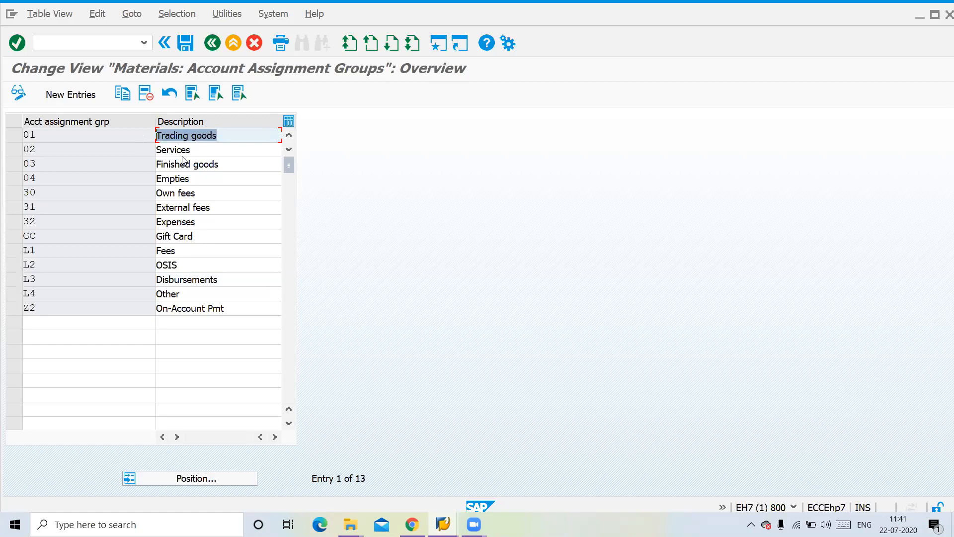
click(75, 138)
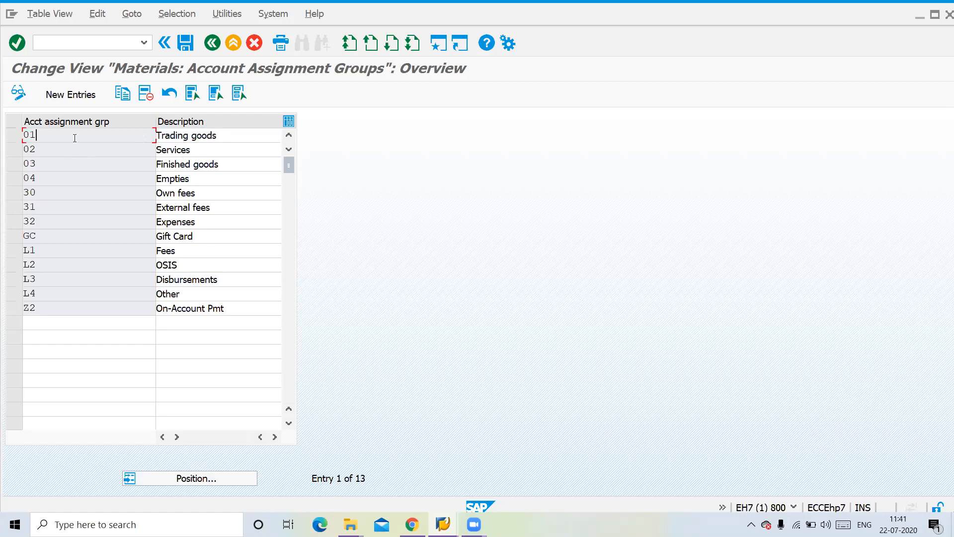
Step: Add a new material account assignment group C1 with the description Chacolates
click(75, 104)
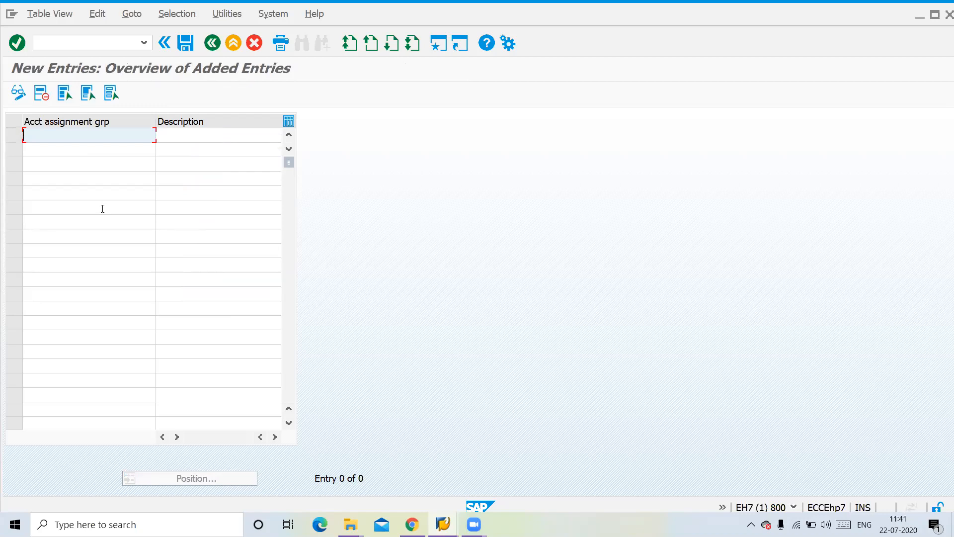
text(c1)
key(Tab)
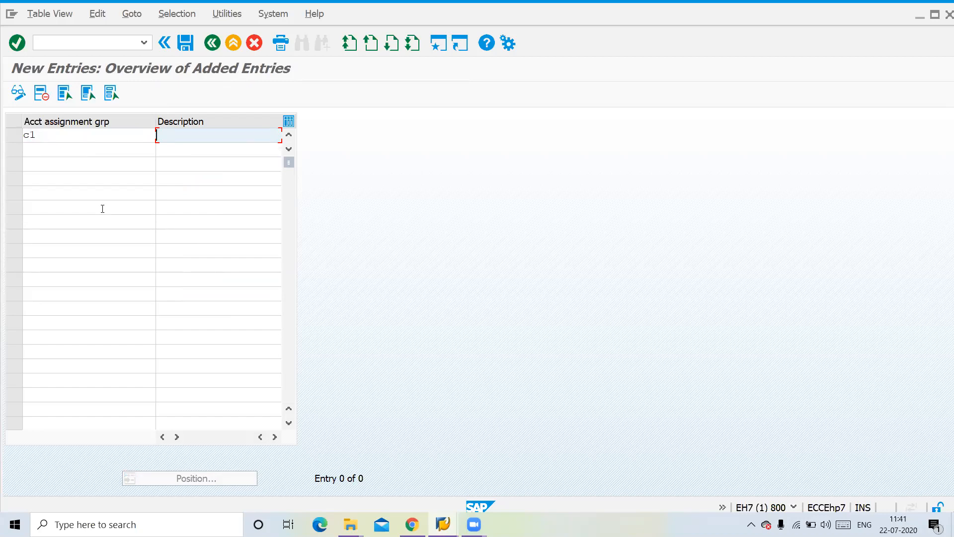
text(Chacolates)
key(Return)
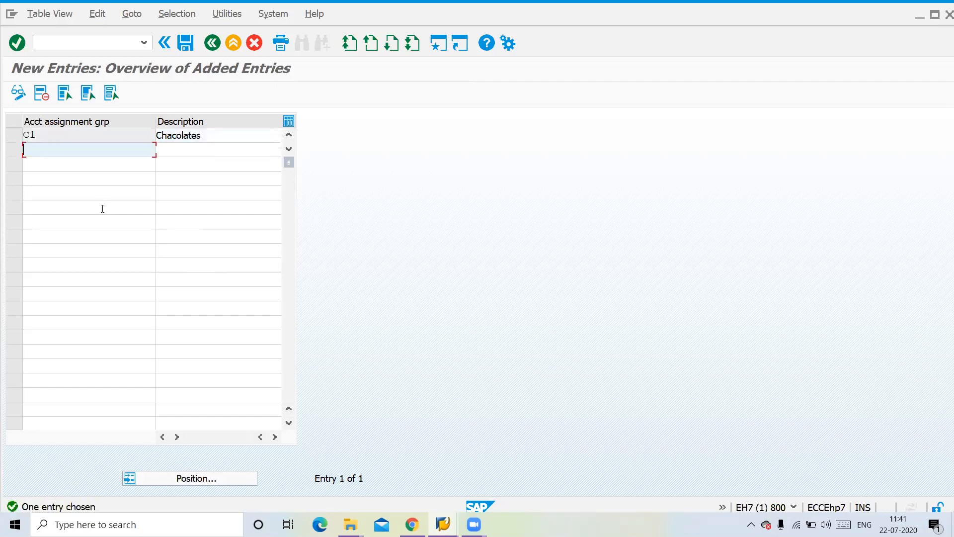
Step: Add the account assignment groups C2 with the description Milk Products and C3 with the description others
text(c2)
key(Tab)
text(Milk Products)
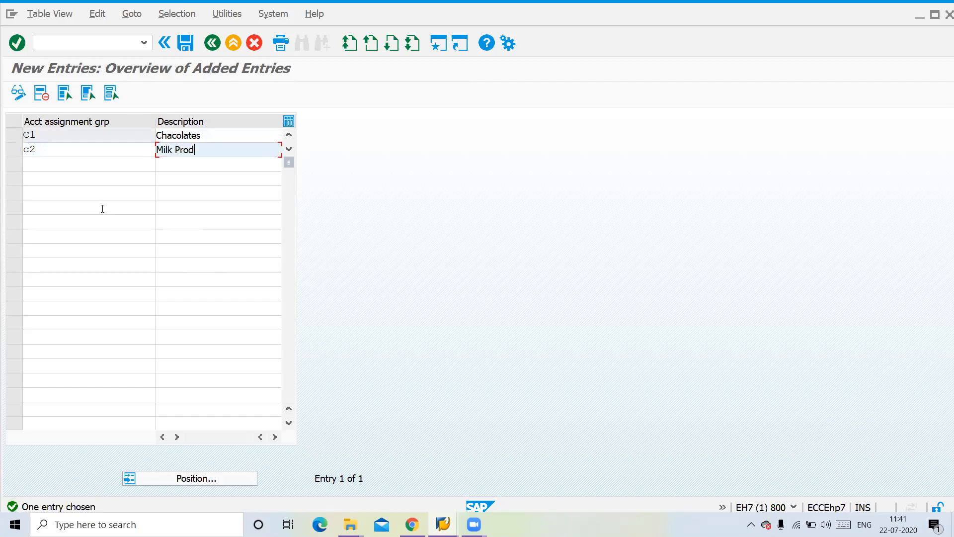
click(47, 163)
text(c3)
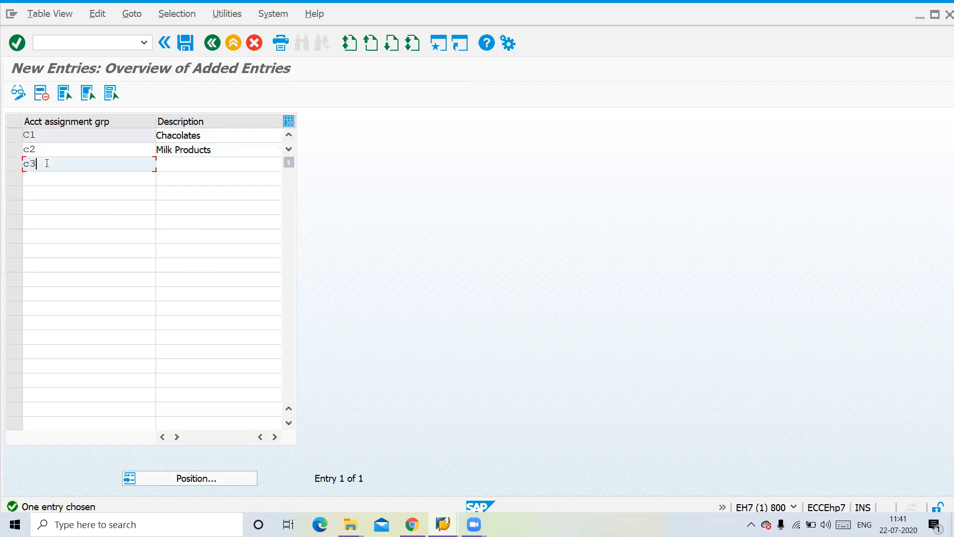
key(Tab)
text(others)
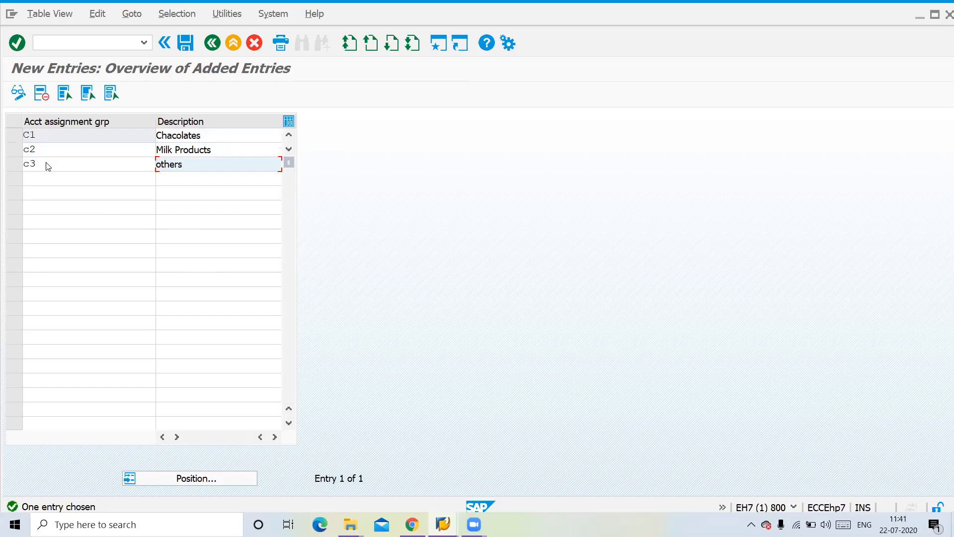
key(Return)
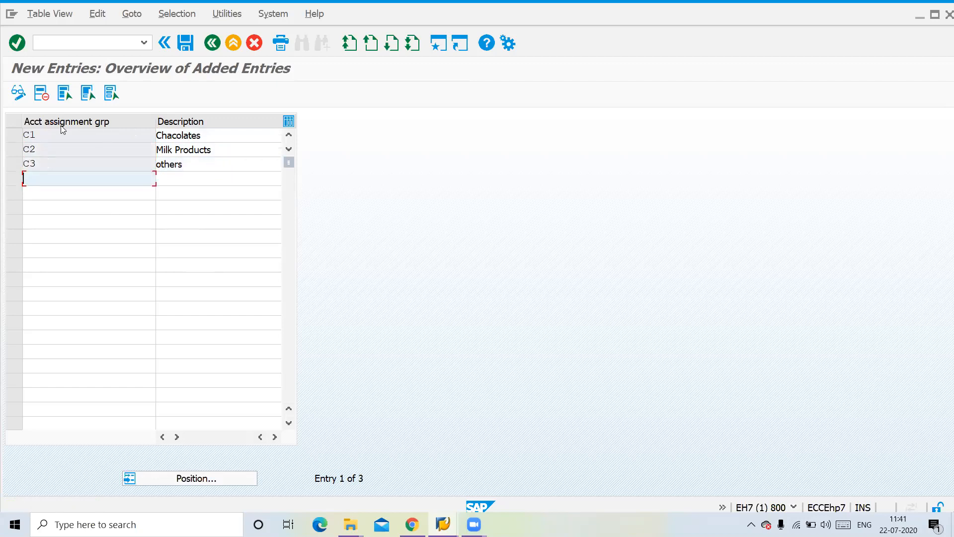
Step: Review the three new group descriptions, save them in customizing request EH7K900621 and return to the overview of material account assignment groups
drag(211, 135, 140, 139)
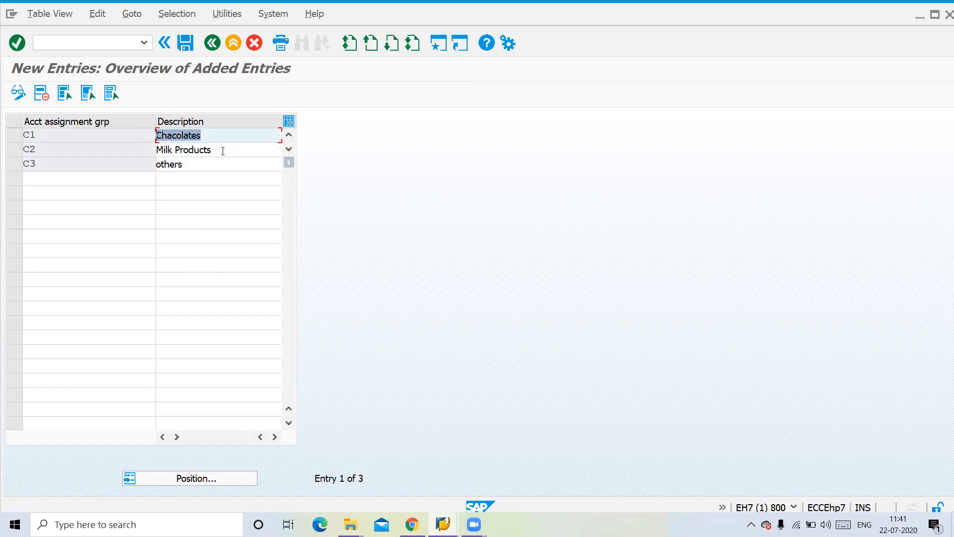
drag(212, 134, 156, 138)
drag(228, 155, 150, 154)
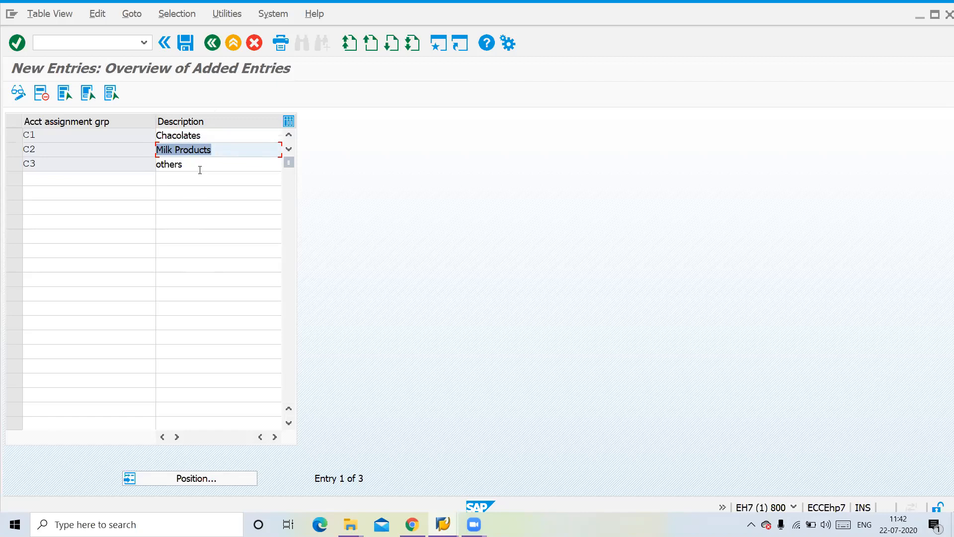
drag(200, 169, 106, 166)
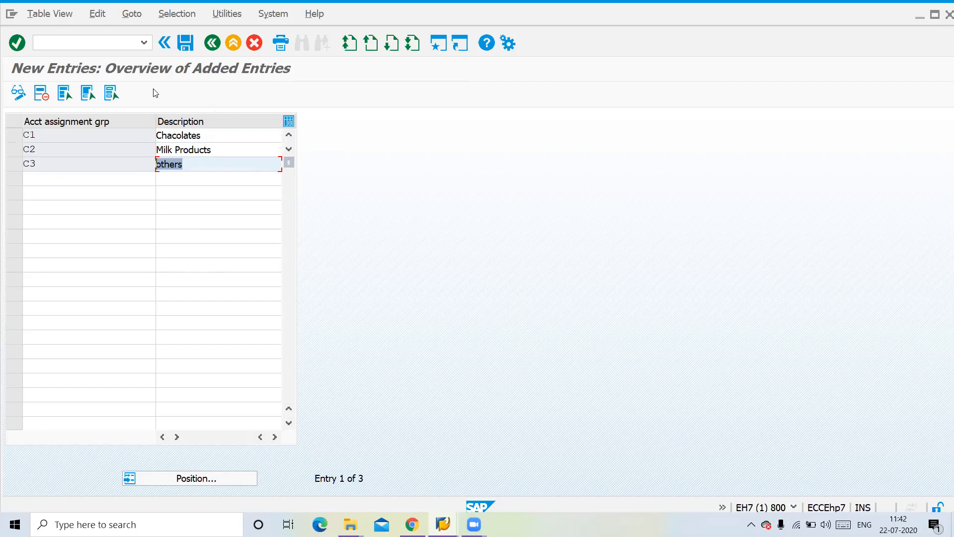
click(188, 43)
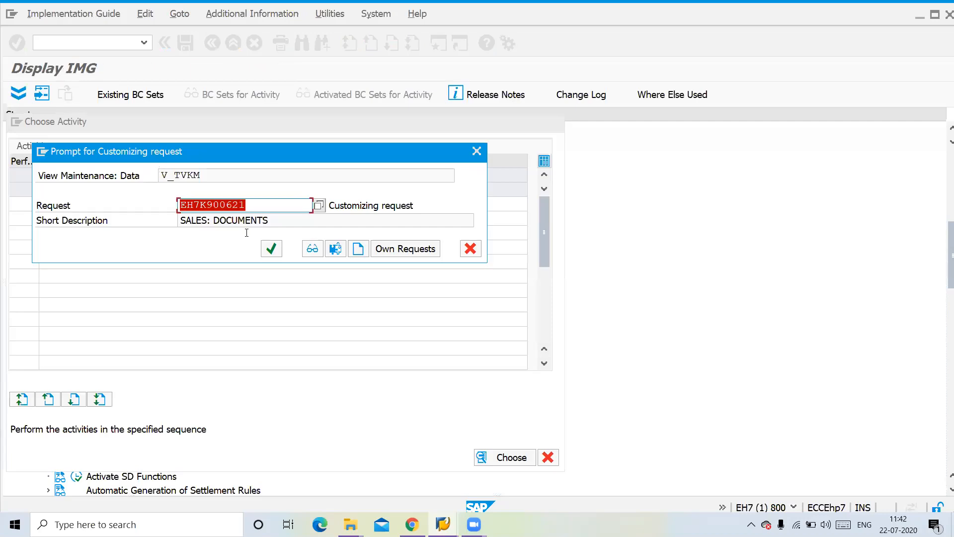
click(268, 248)
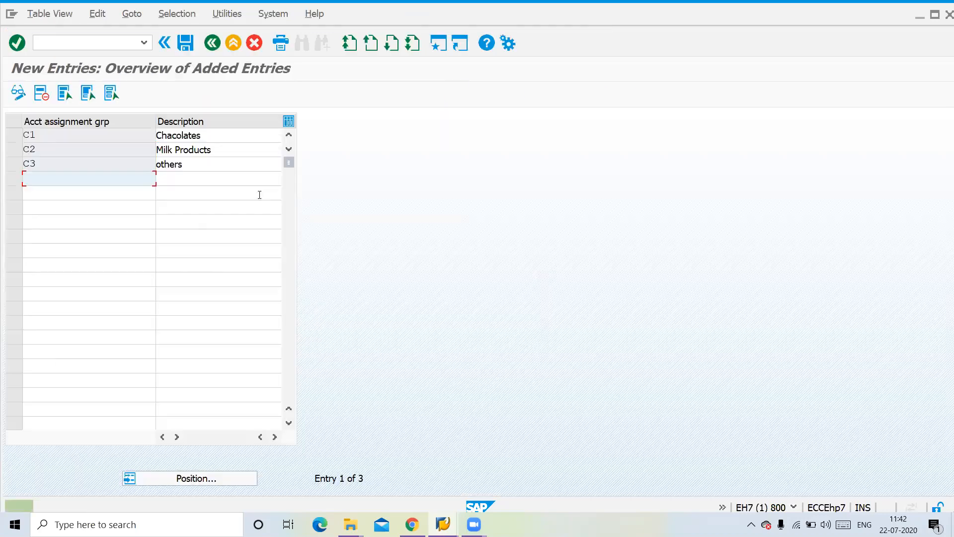
click(214, 43)
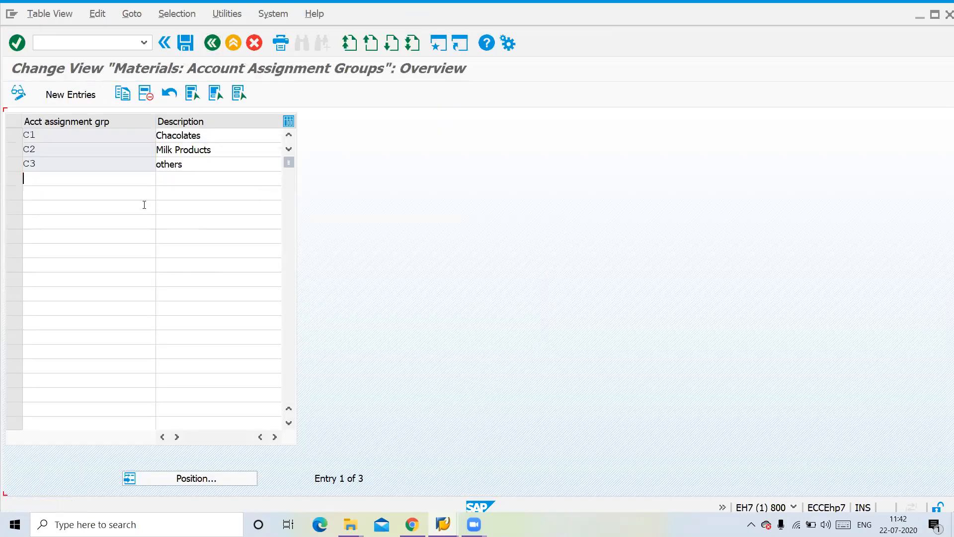
Step: Switch to the customer account assignment groups and add a new group C1 with the description Dometic
click(212, 45)
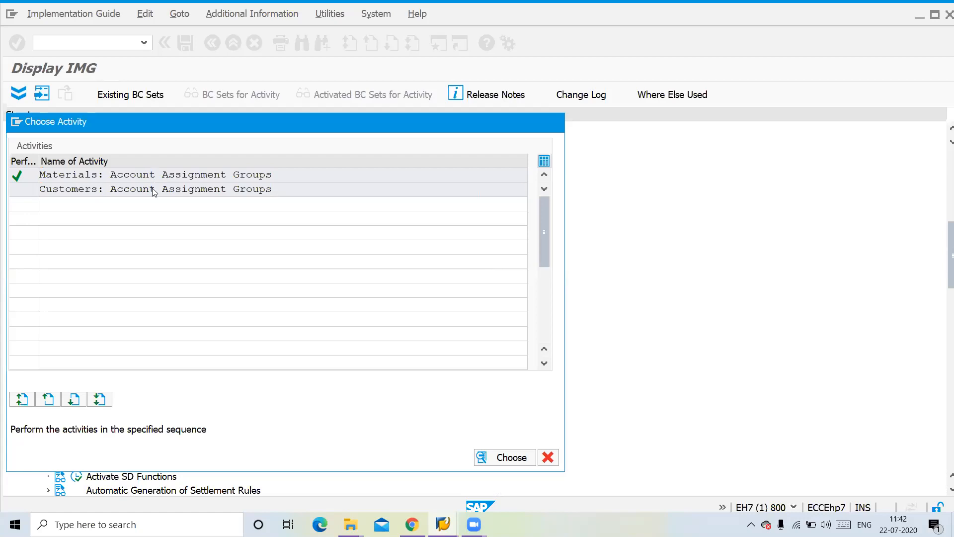
double_click(153, 188)
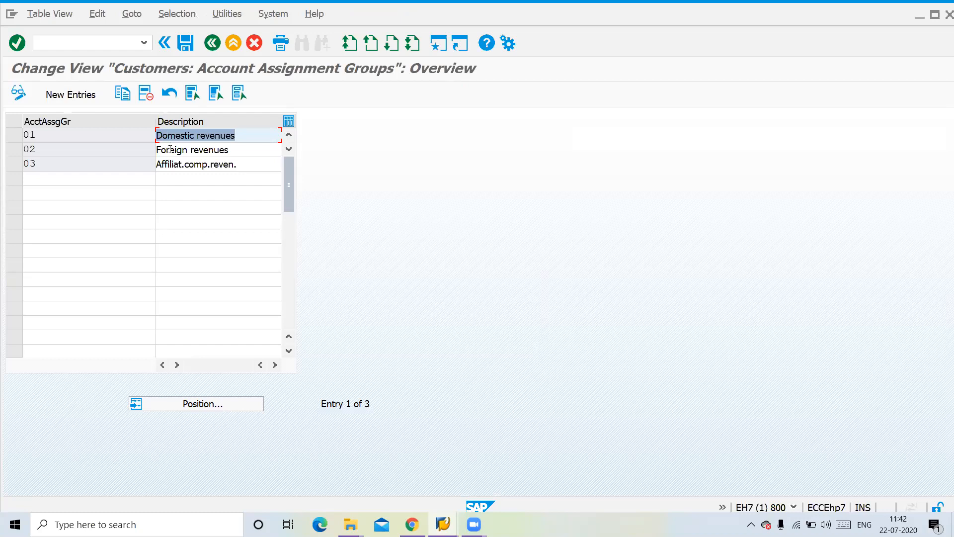
click(75, 94)
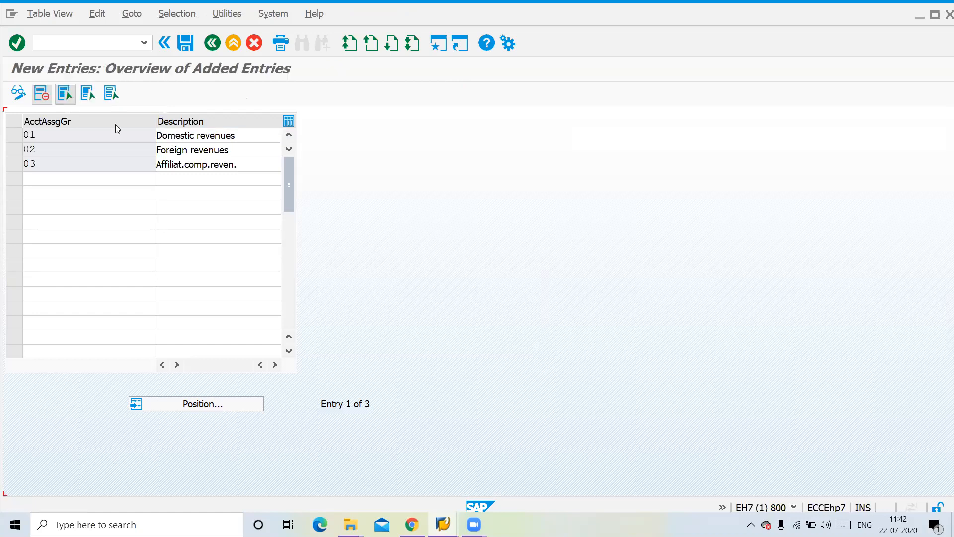
text(c1)
key(Tab)
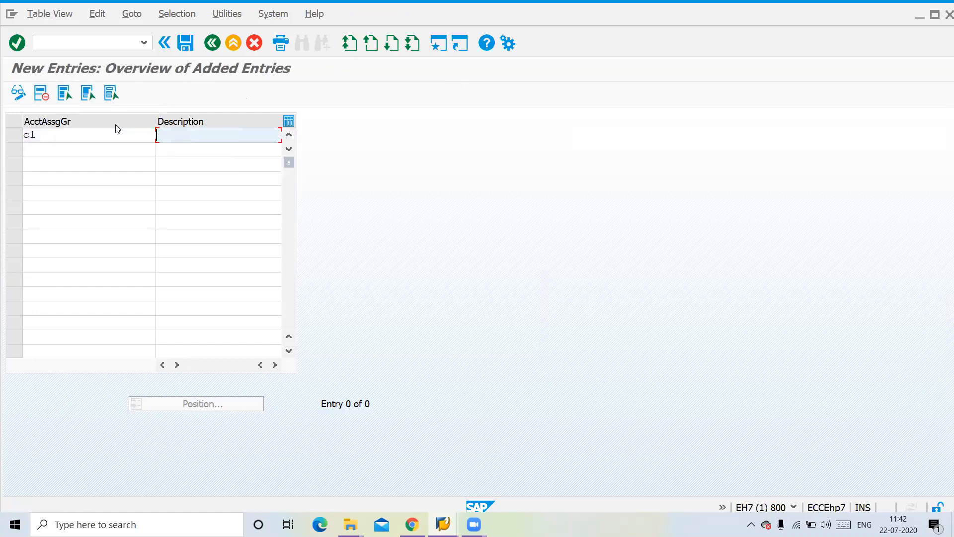
text(Dometic)
Step: Add the customer account assignment group C2 with the description Export and save the new groups in the customizing request
click(106, 144)
text(c2)
key(Tab)
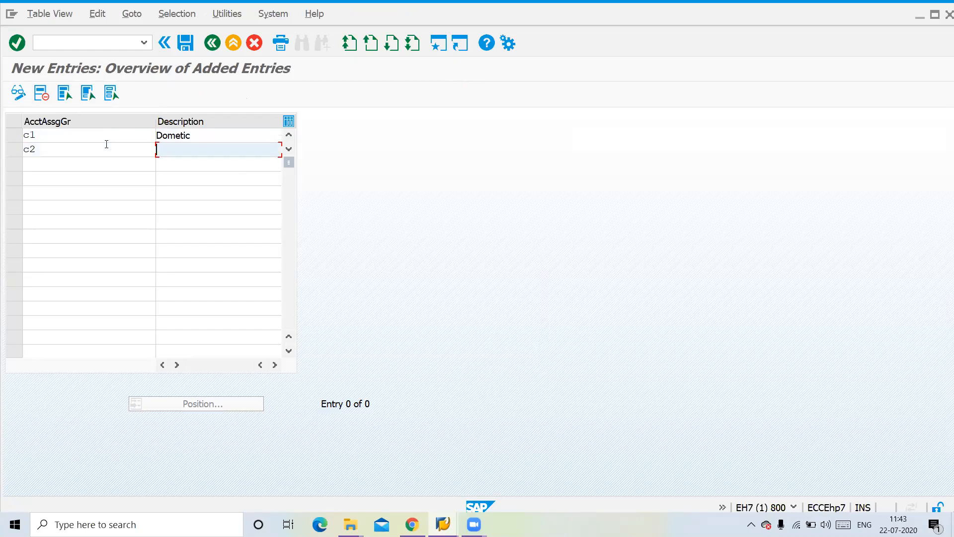
text(Ex)
key(BackSpace)
key(BackSpace)
text(Export)
key(Return)
key(ctrl+s)
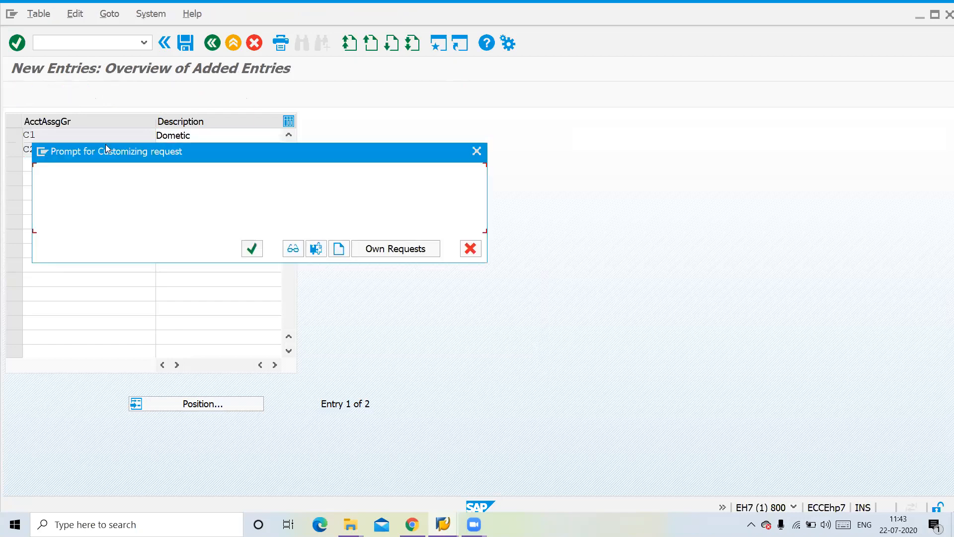
key(Return)
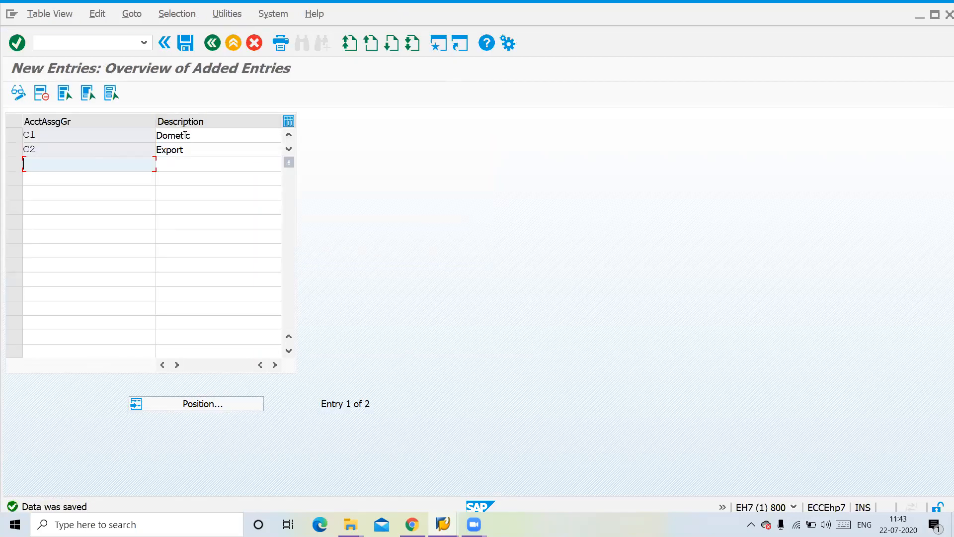
Step: Review the two new customer groups and their descriptions, save again and return to the implementation guide structure
click(182, 136)
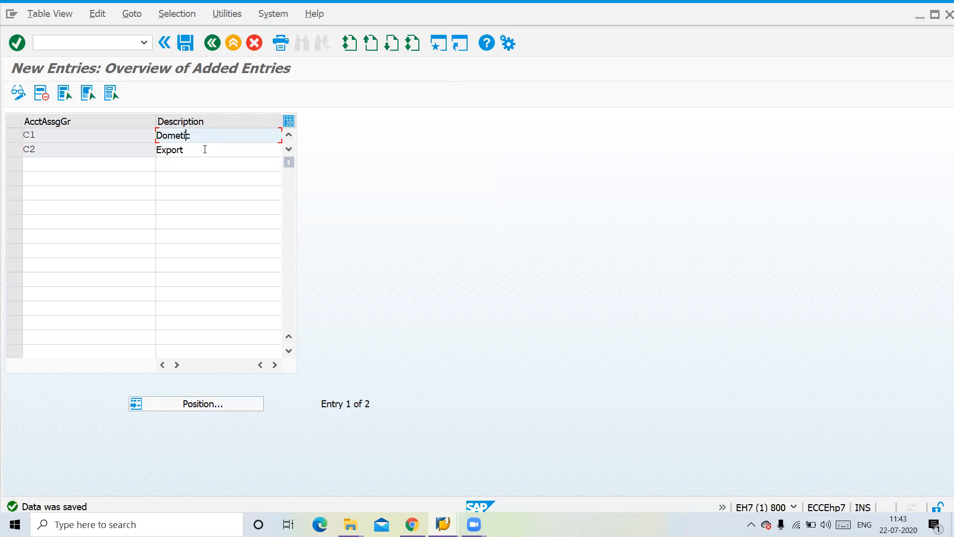
click(205, 150)
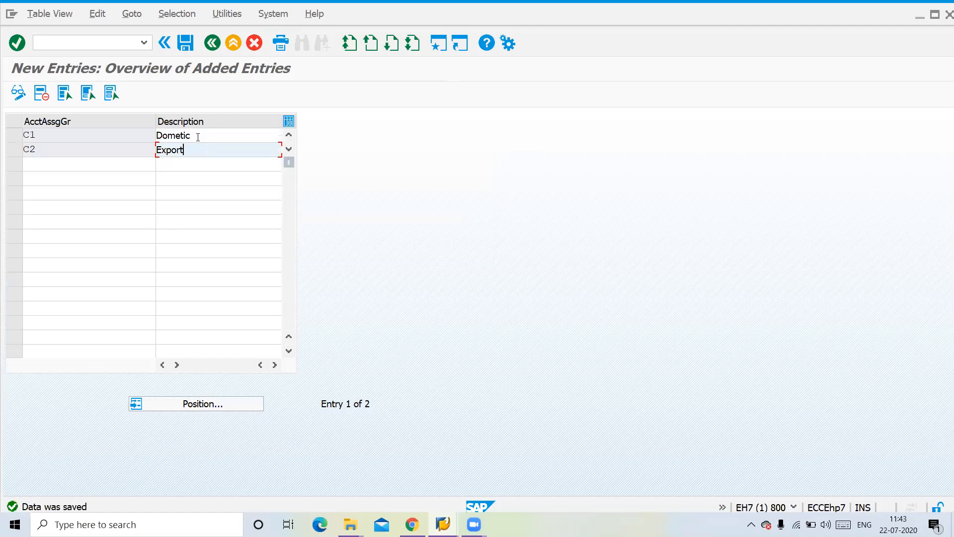
click(178, 166)
click(178, 153)
click(127, 137)
click(126, 155)
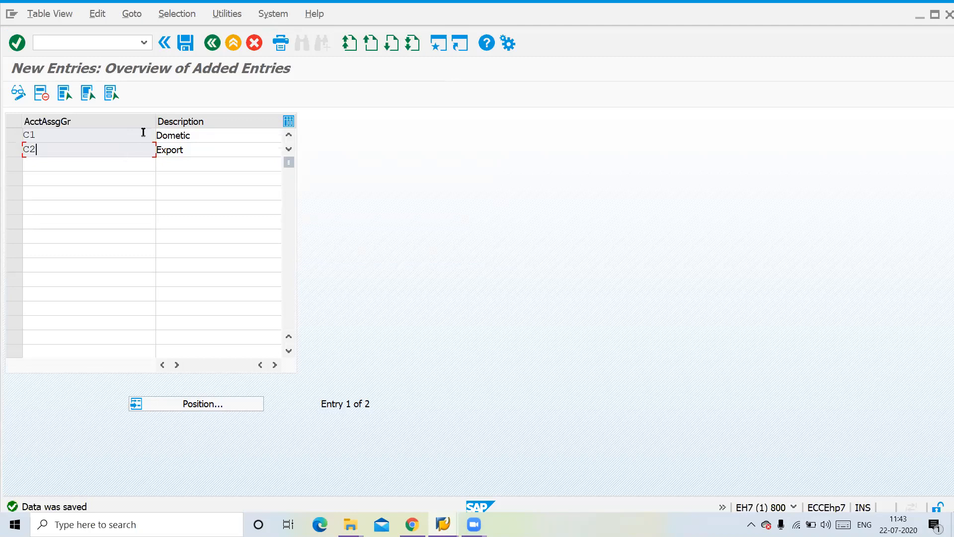
click(184, 42)
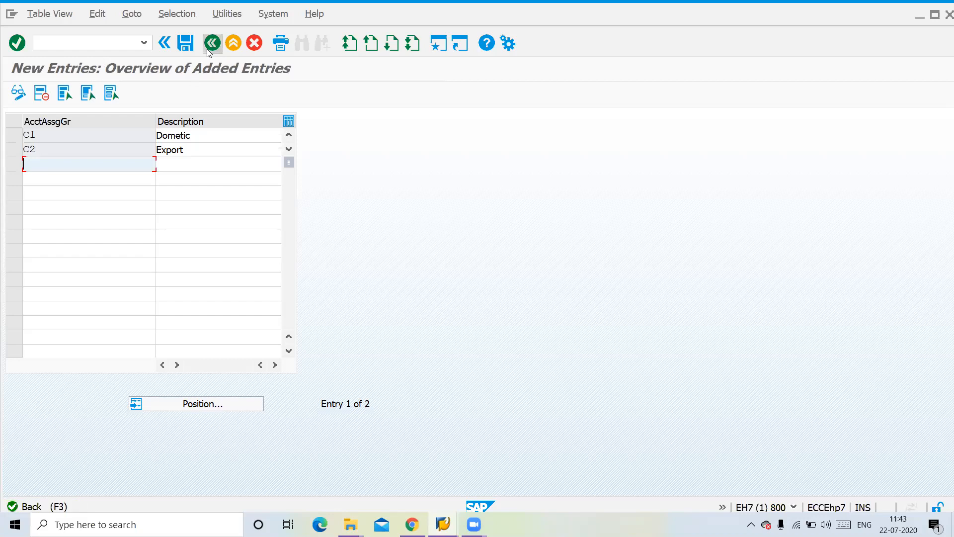
click(207, 49)
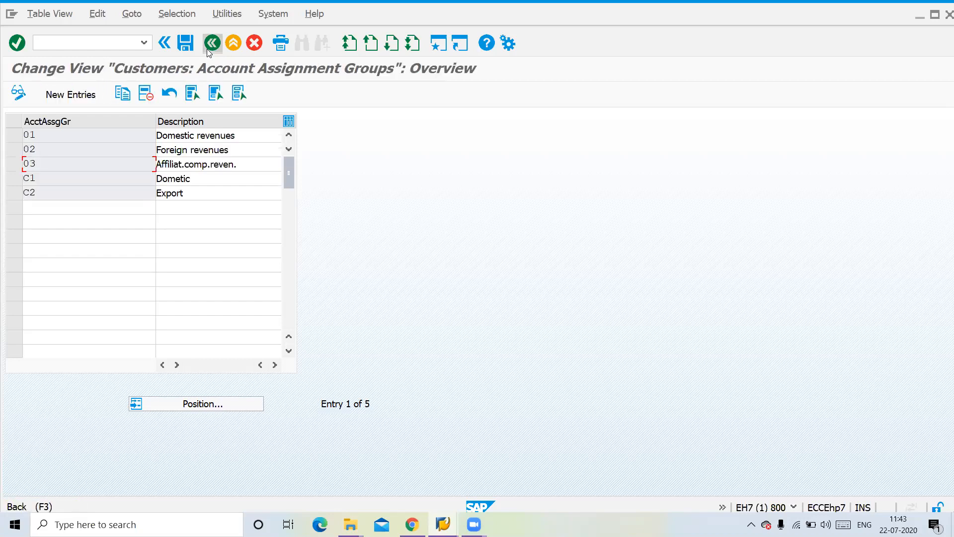
click(207, 49)
click(554, 121)
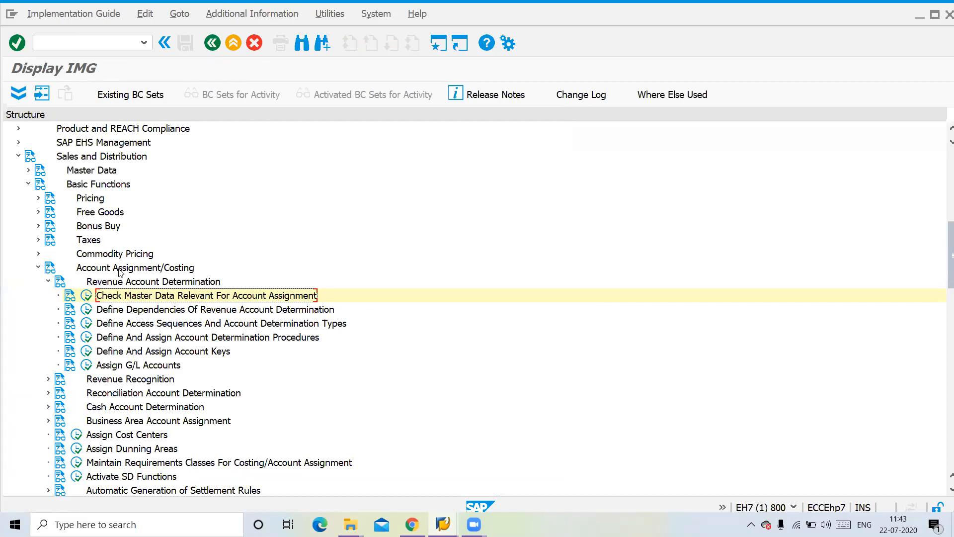
Step: Open the customer LEVI AND CO LTD. for change with transaction XD02 in a new session and show its sales area billing data
click(67, 44)
text(/nxd02)
key(Return)
key(Return)
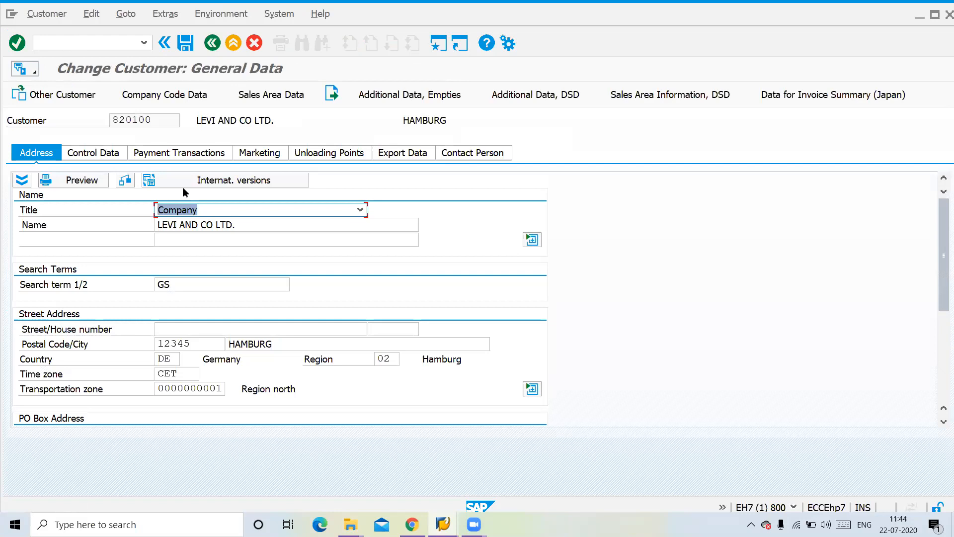
click(166, 97)
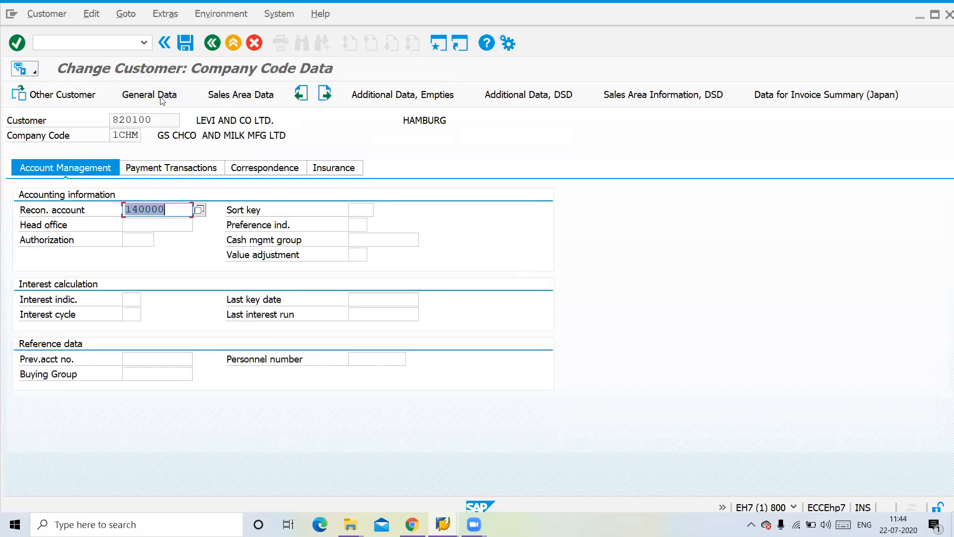
click(226, 94)
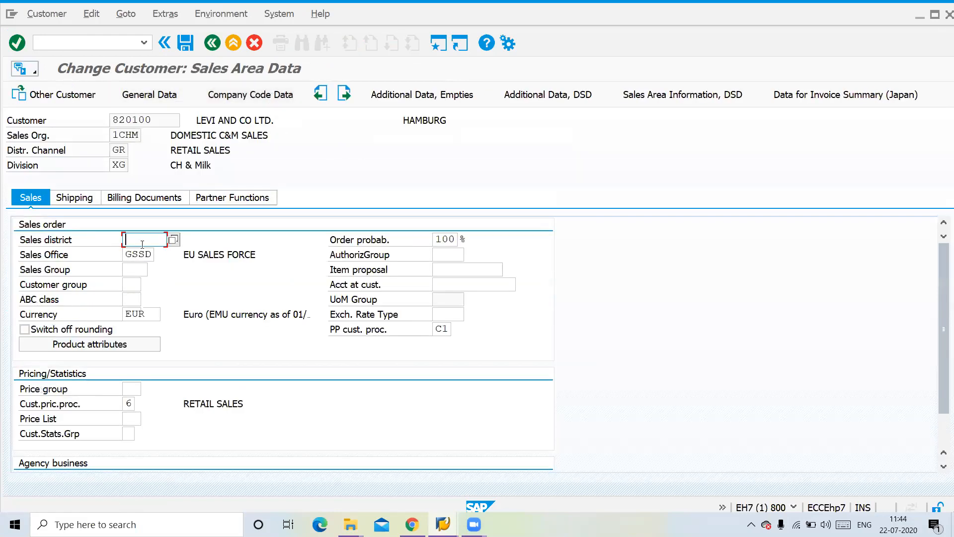
click(152, 201)
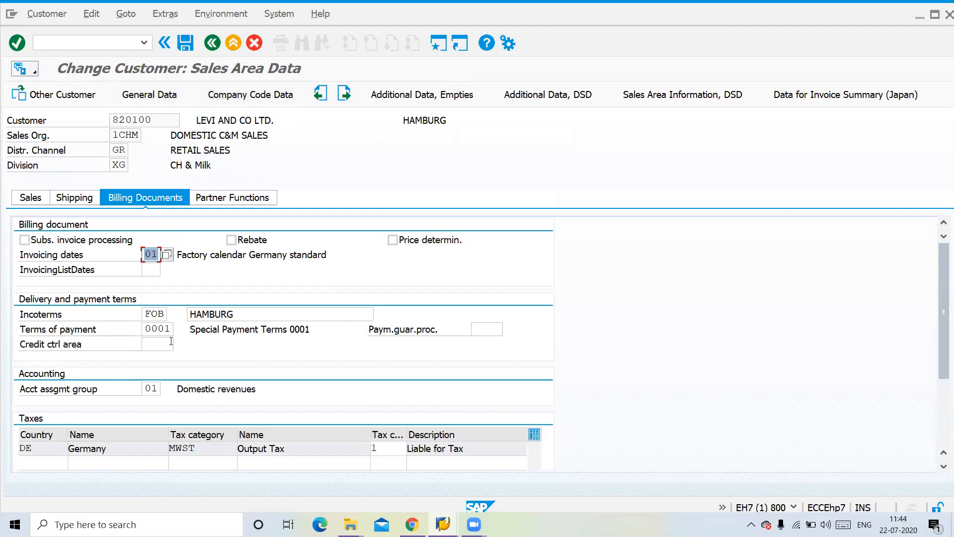
Step: Set the customer's account assignment group to C1 (Dometic) and save the customer master
click(151, 388)
click(167, 388)
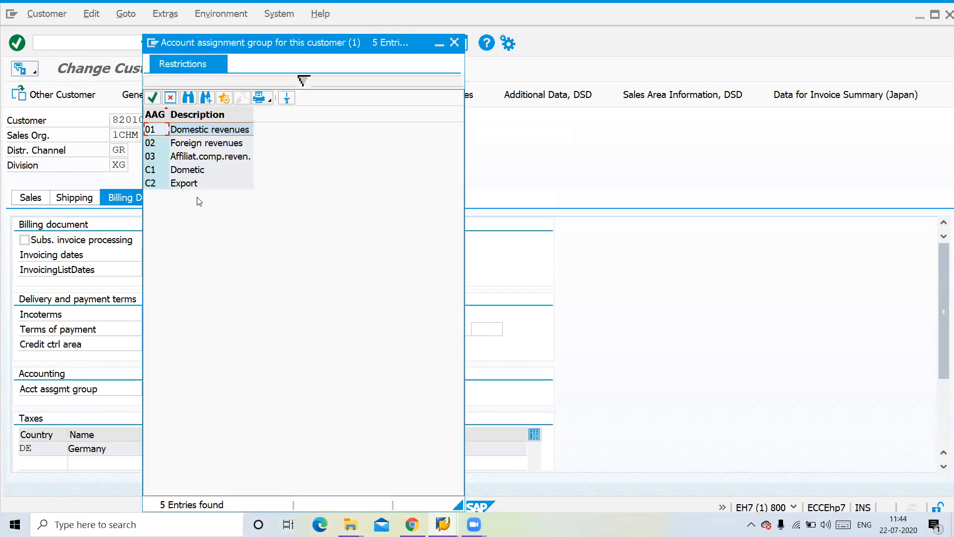
double_click(181, 171)
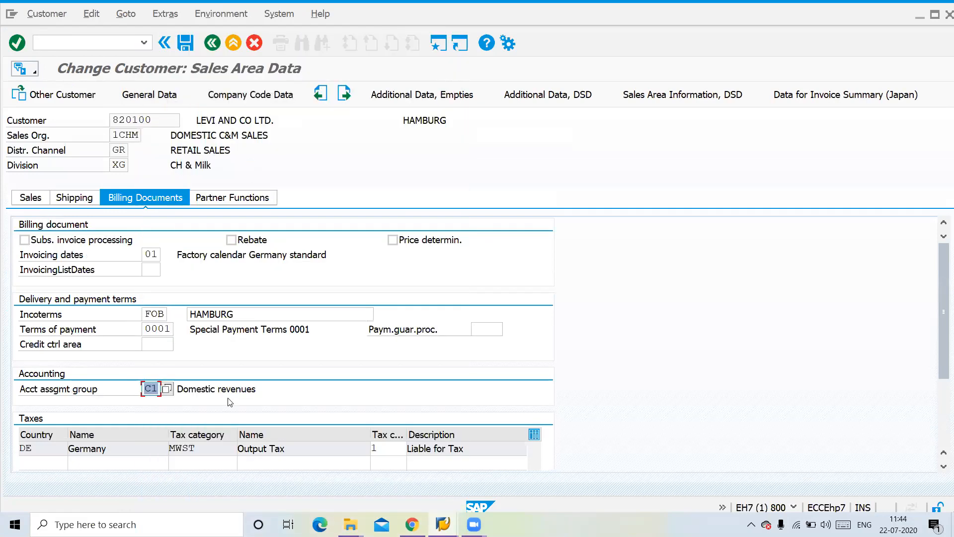
key(Return)
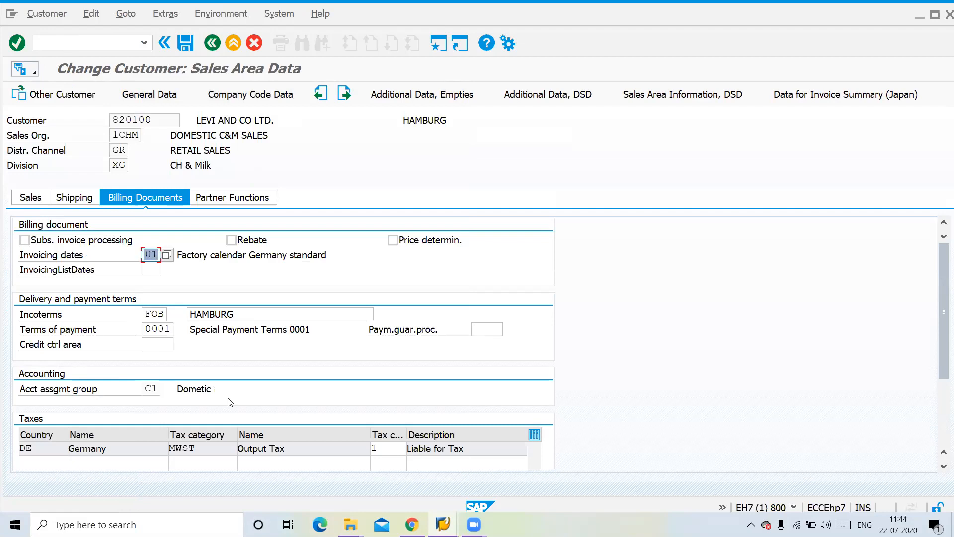
key(ctrl+s)
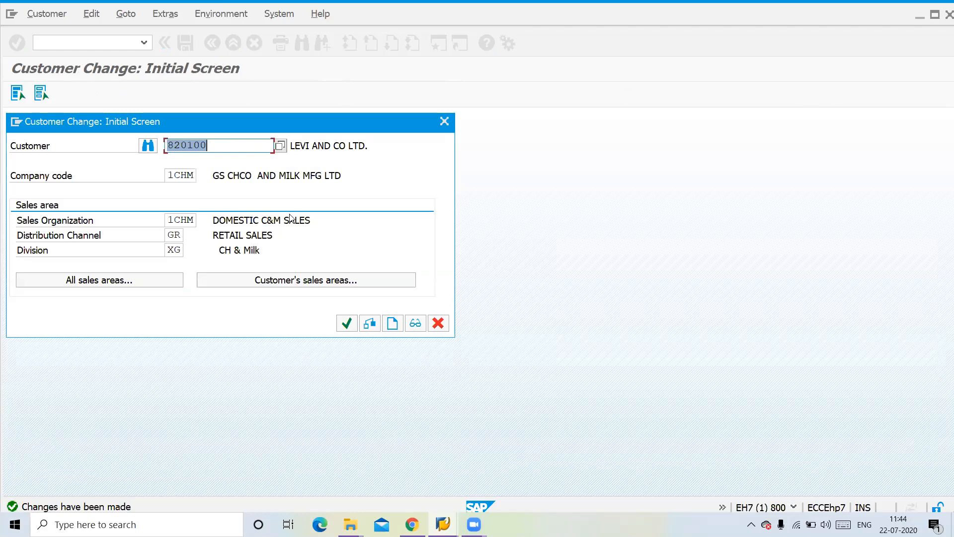
Step: Try to open the customer KK CO. LTD for change in company code 1CHM, also with distribution channel GW
key(BackSpace)
key(Down)
key(Down)
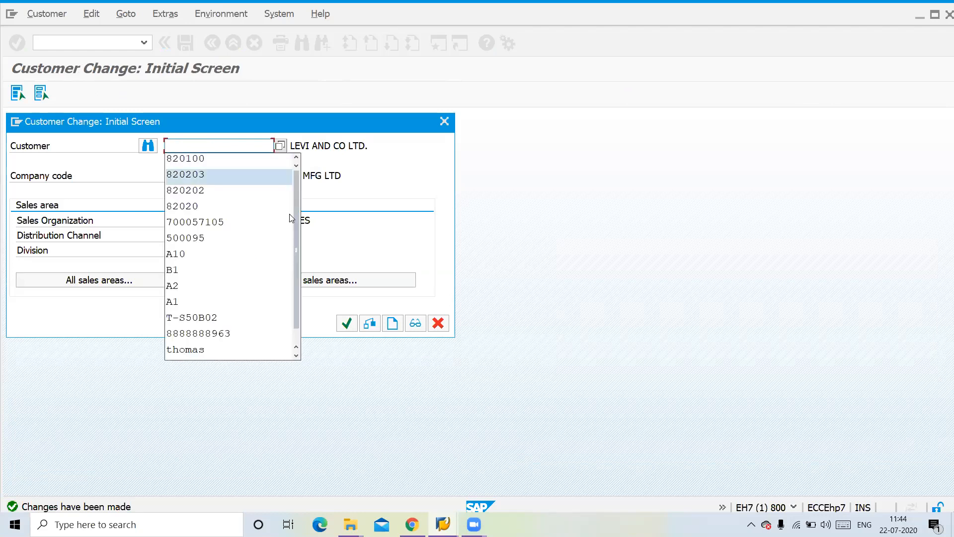
key(Return)
key(Return)
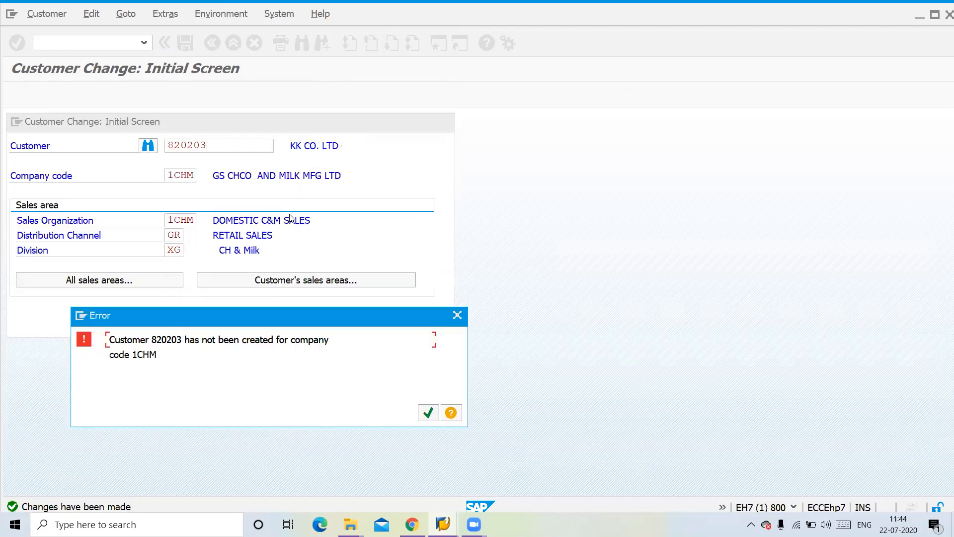
key(Return)
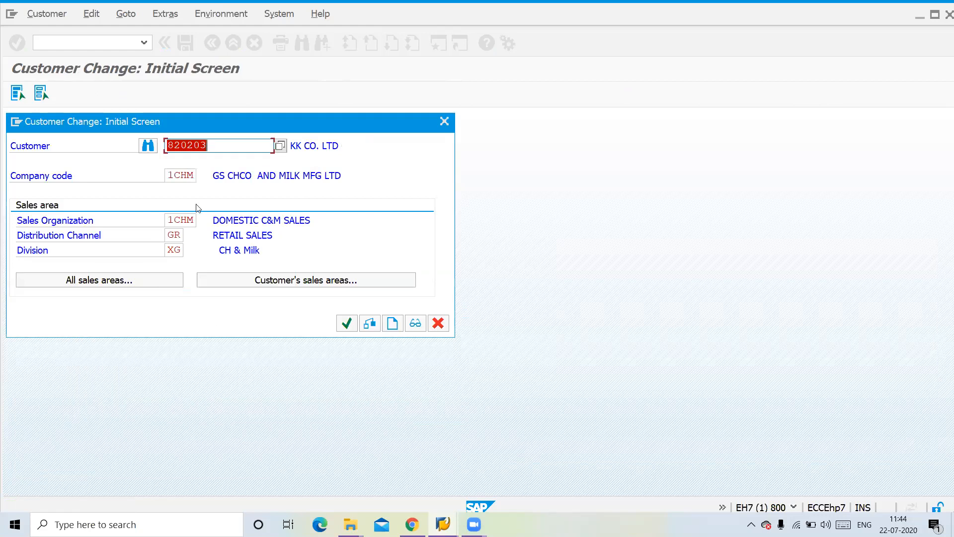
click(175, 234)
key(BackSpace)
text(W)
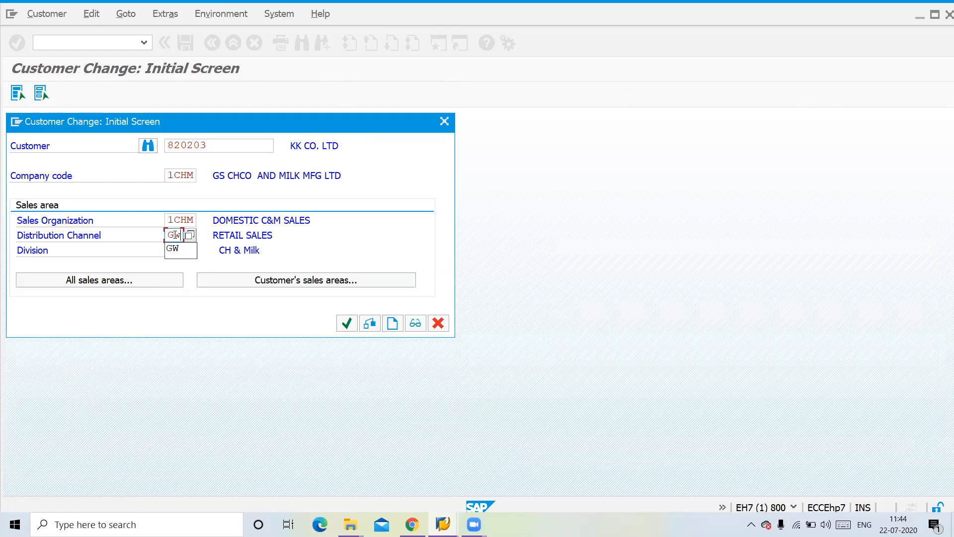
key(Return)
key(Return)
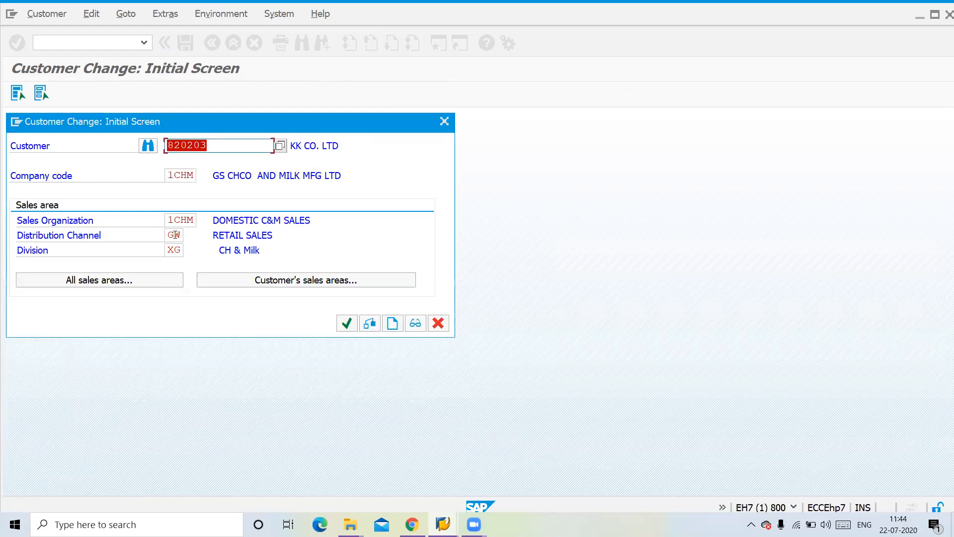
Step: Select the Bangalore customer with its own sales area 1CHM, GR, XG and open its billing data for change
key(BackSpace)
key(Down)
key(Down)
key(Down)
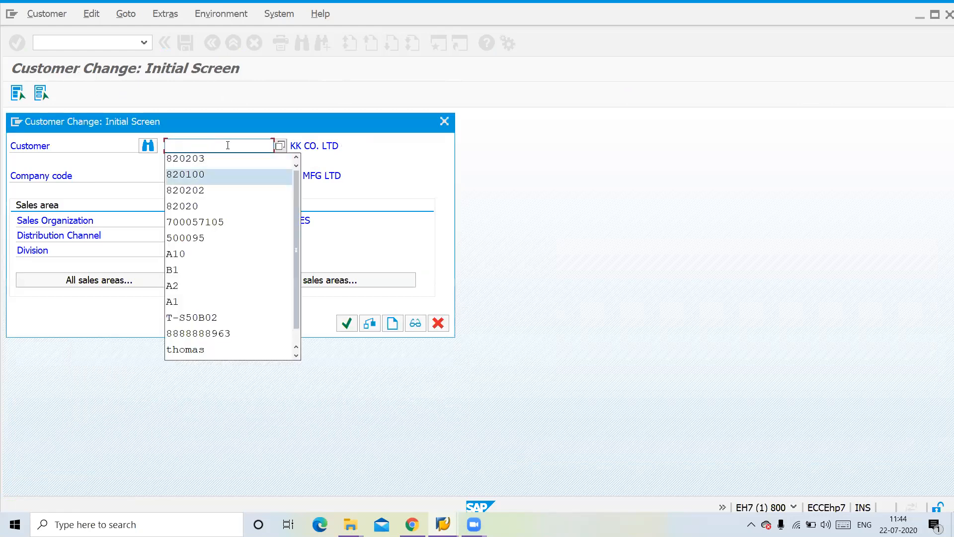
key(Return)
key(Return)
key(Return)
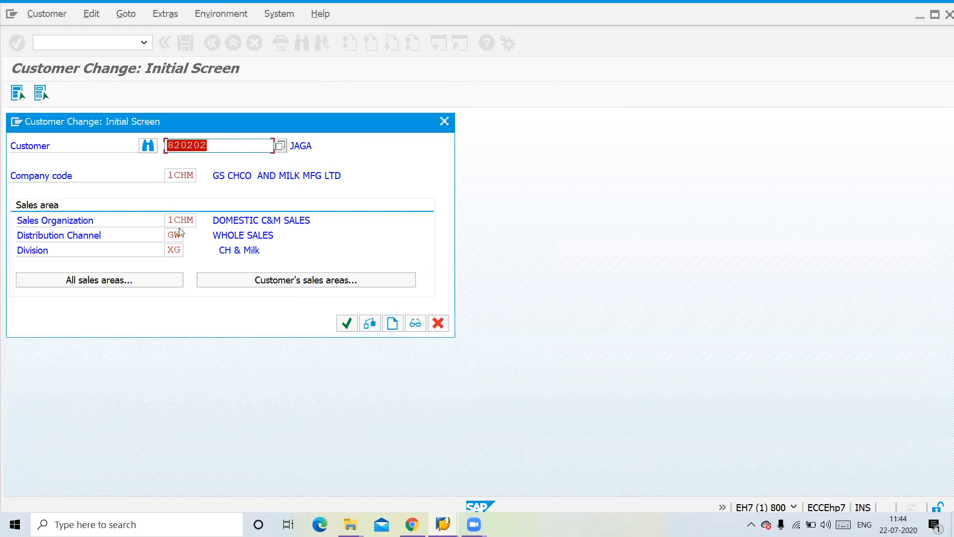
click(242, 279)
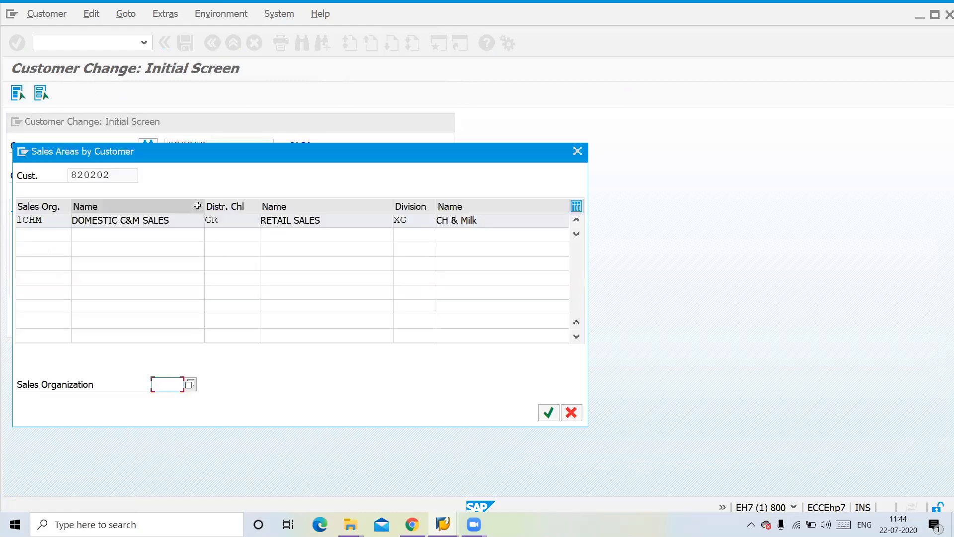
double_click(125, 225)
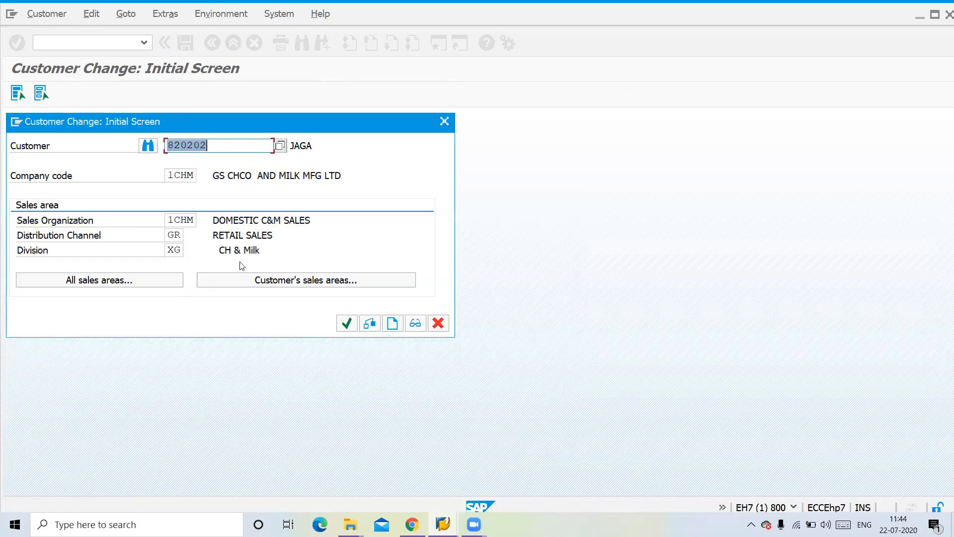
key(Return)
key(Return)
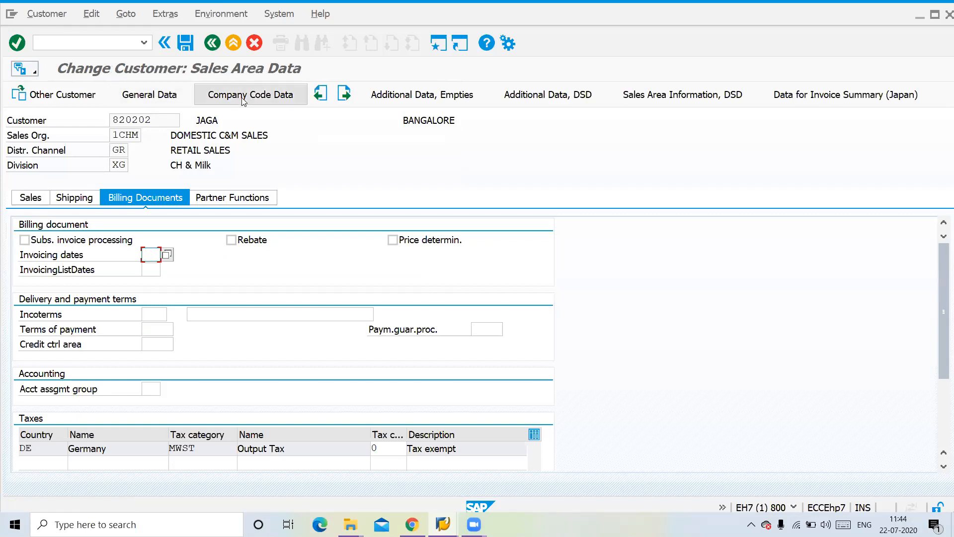
Step: Set the Bangalore customer's account assignment group to C2 (Export) and show the customer's general address data
click(145, 389)
click(167, 389)
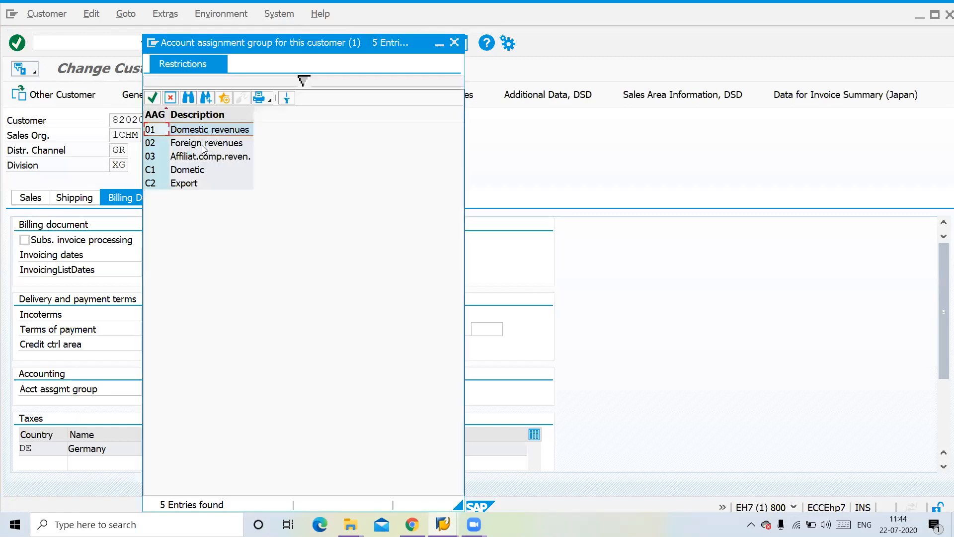
double_click(188, 183)
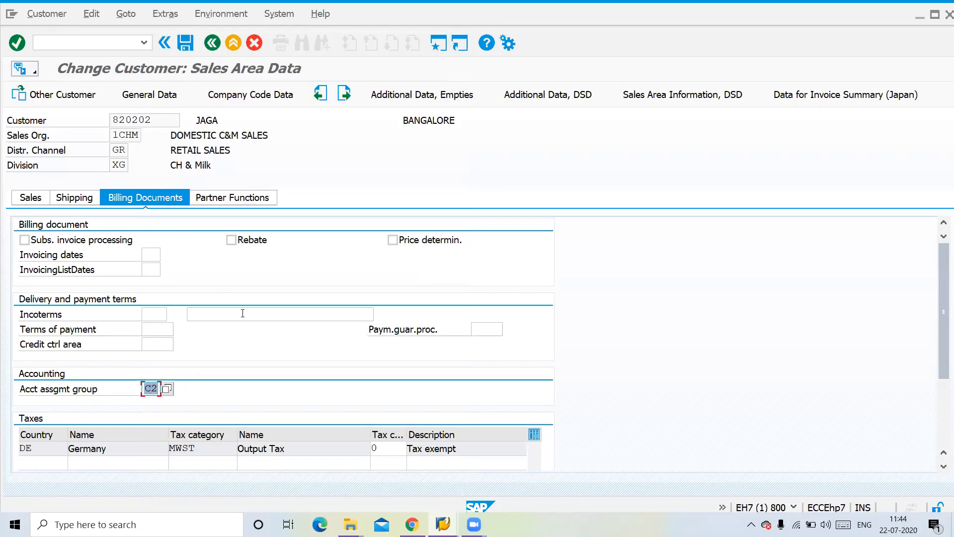
key(Return)
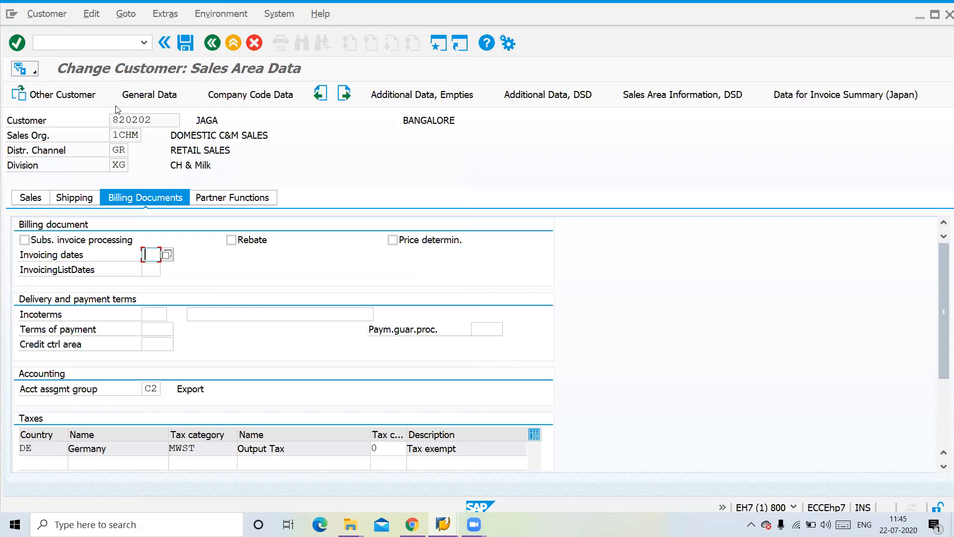
click(149, 96)
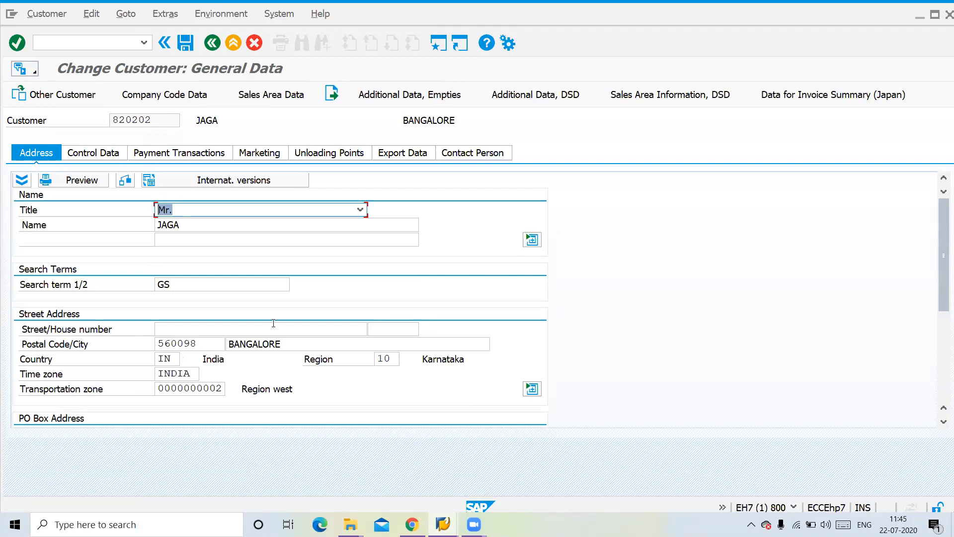
Step: Check account assignment group C2 in the Bangalore customer's sales area billing data, save the customer master and leave customer maintenance
click(184, 99)
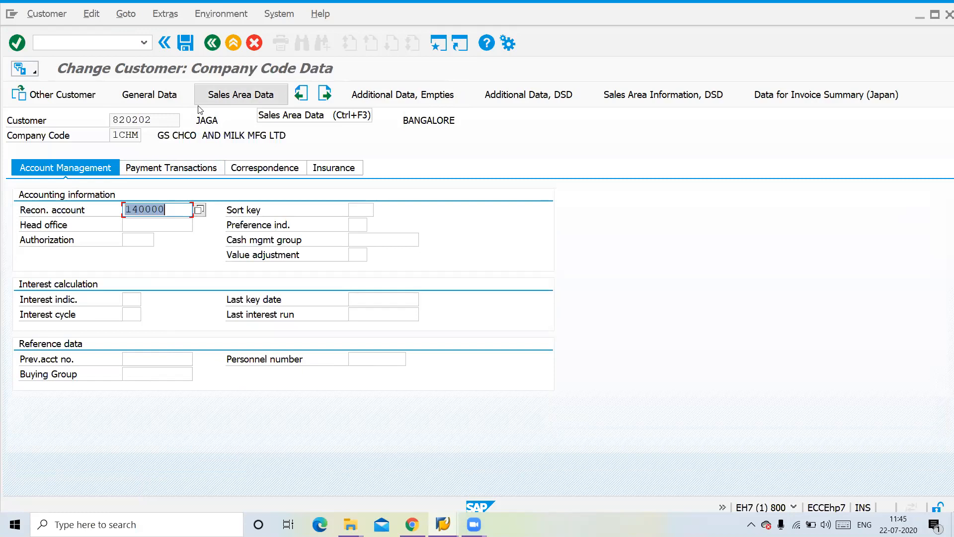
click(222, 101)
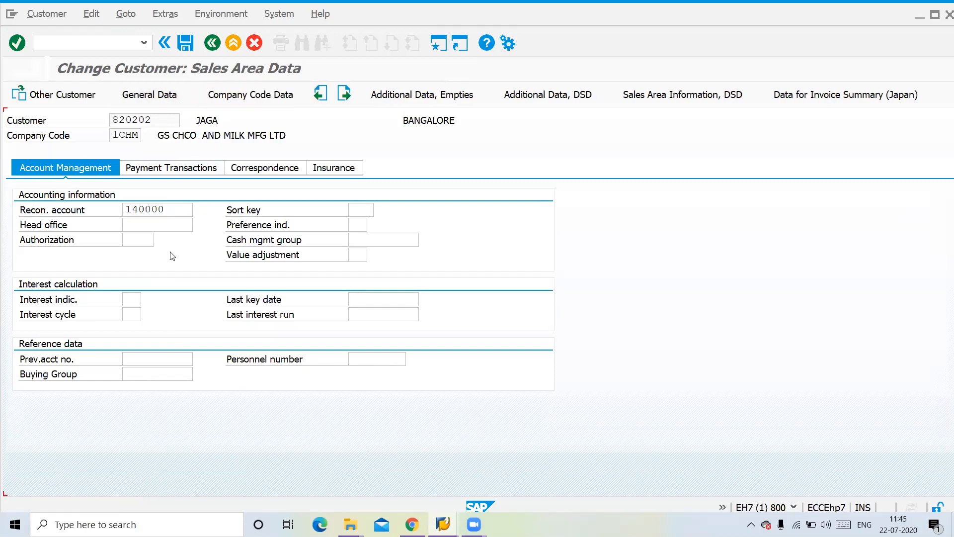
click(111, 199)
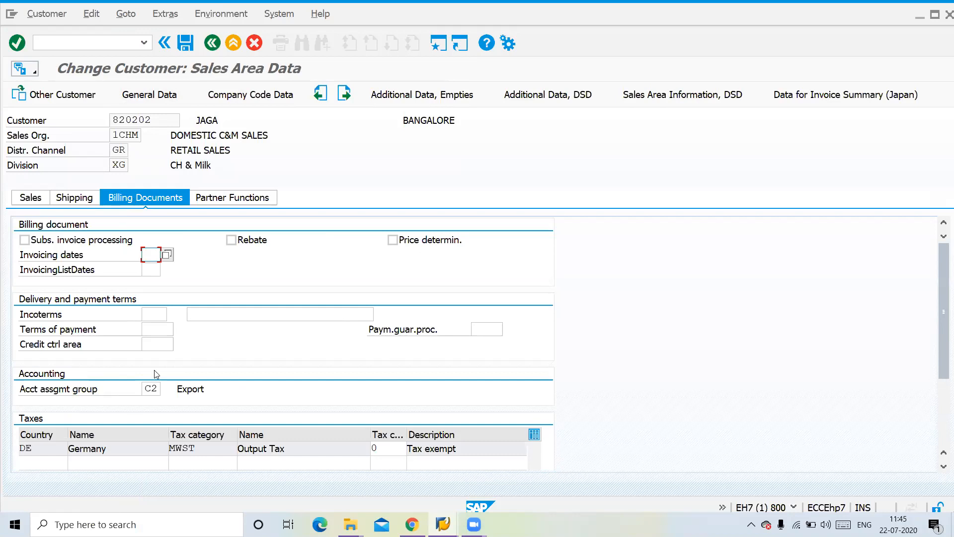
click(150, 387)
click(188, 46)
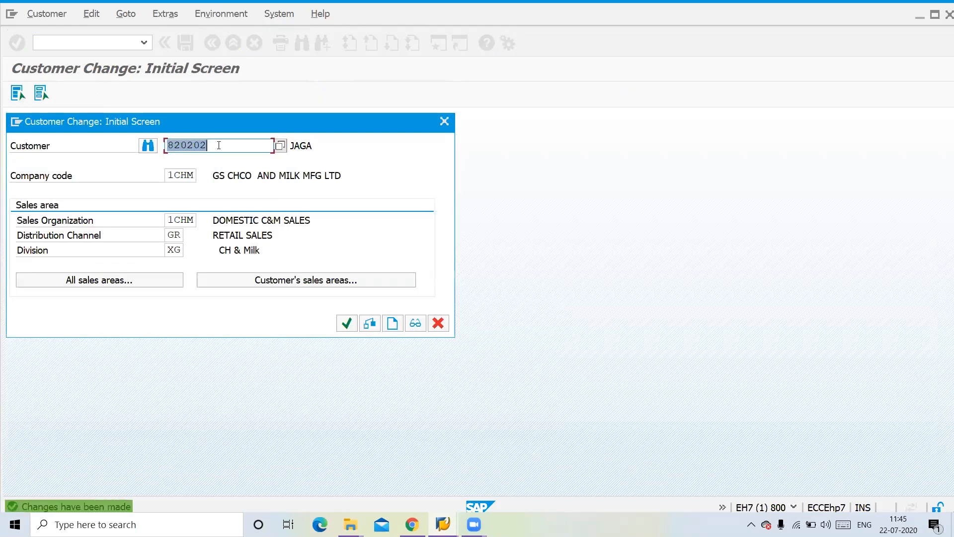
click(438, 324)
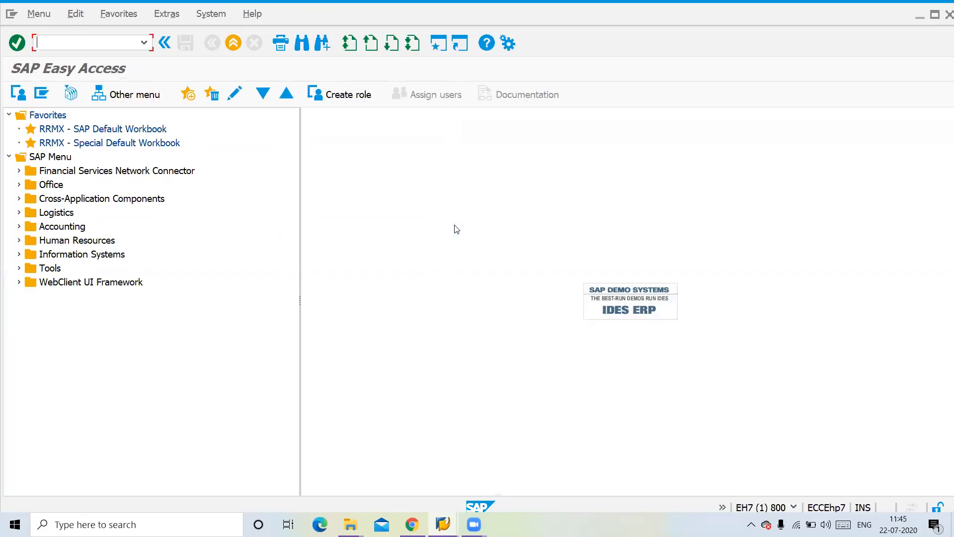
Step: Open material 200 for change with transaction MM02 and display its Sales: sales org. 1 view
text(/nmm02)
key(Return)
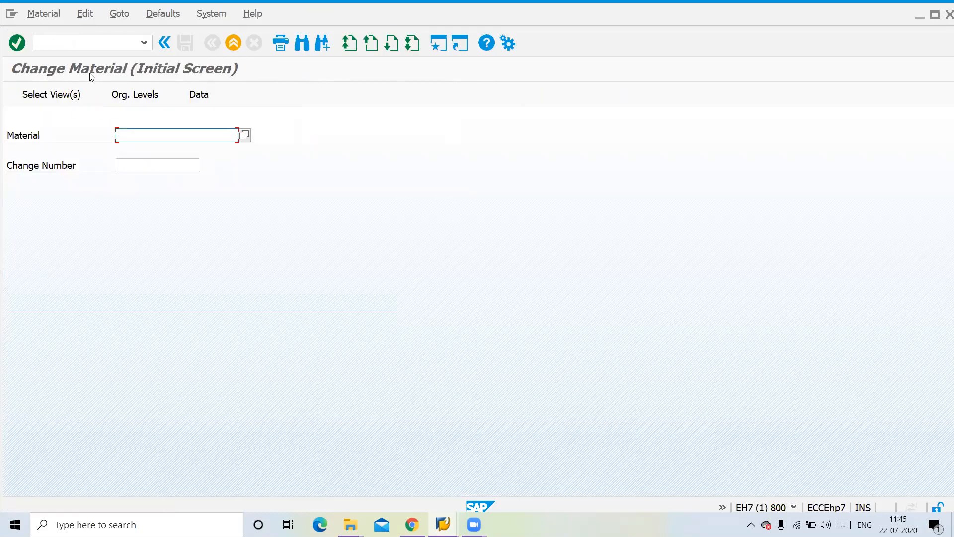
key(Down)
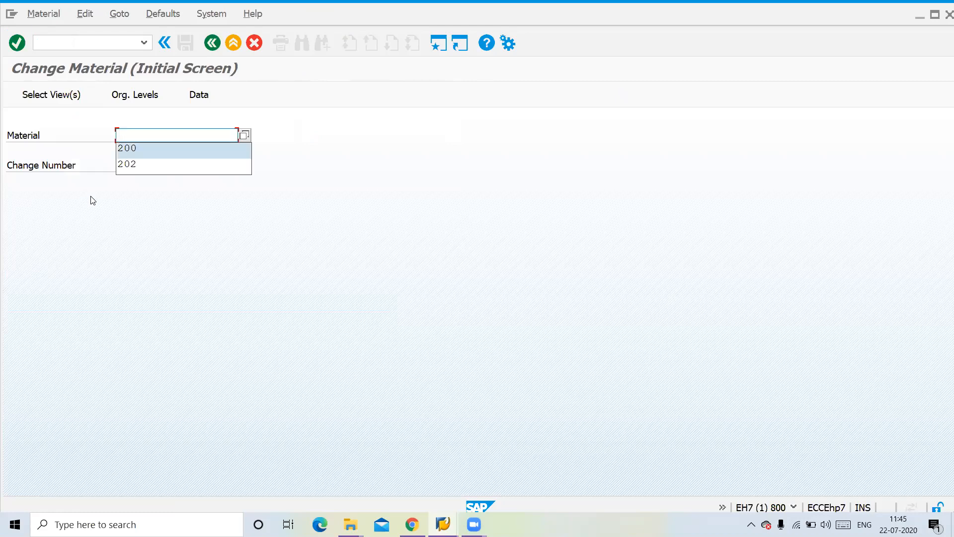
key(Return)
key(Return)
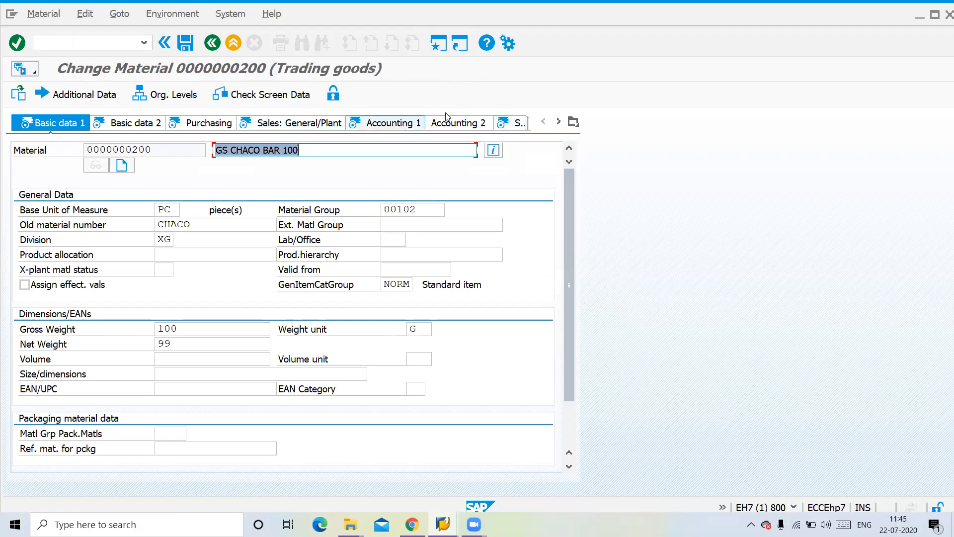
click(574, 122)
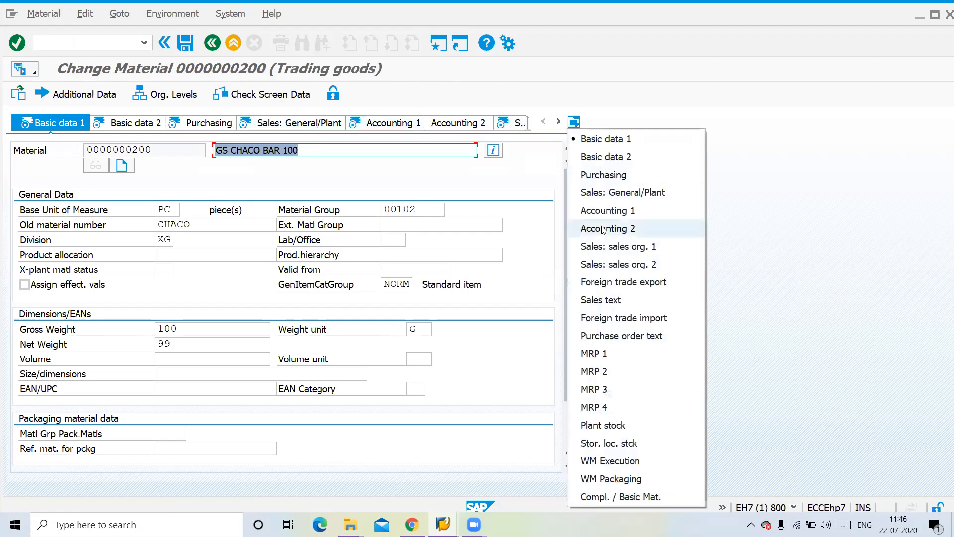
click(603, 249)
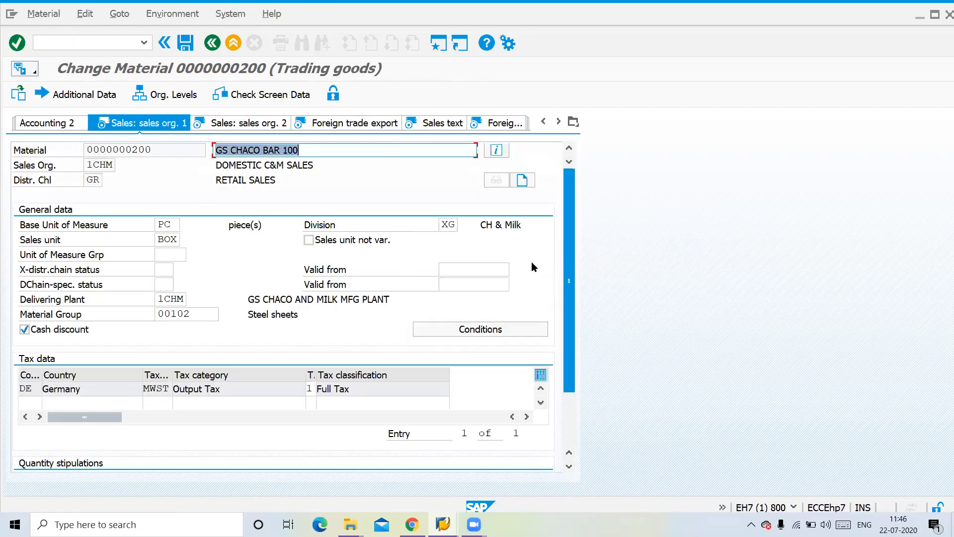
Step: Set material 200's account assignment group to C1 (Chacolates) in the Sales: sales org. 2 view and save the material
click(253, 125)
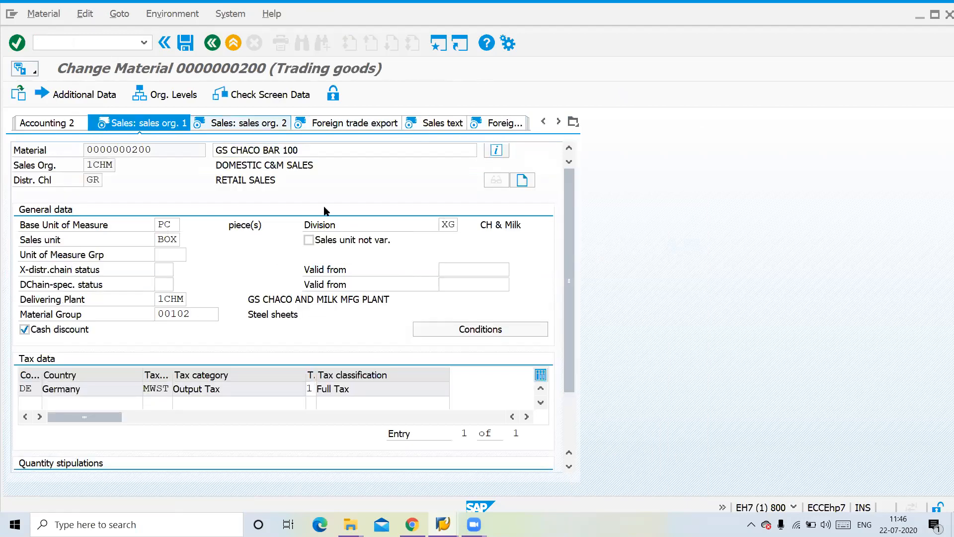
click(442, 240)
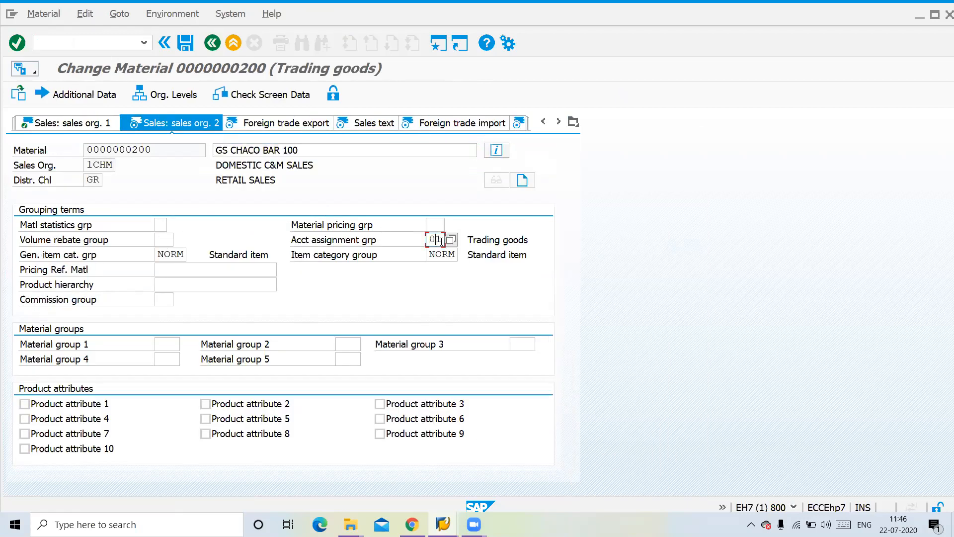
click(450, 241)
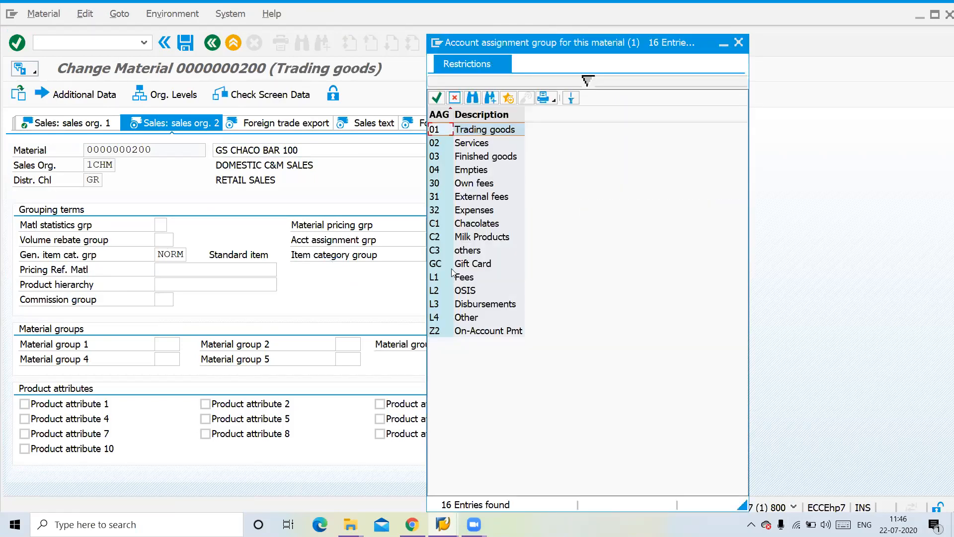
click(459, 224)
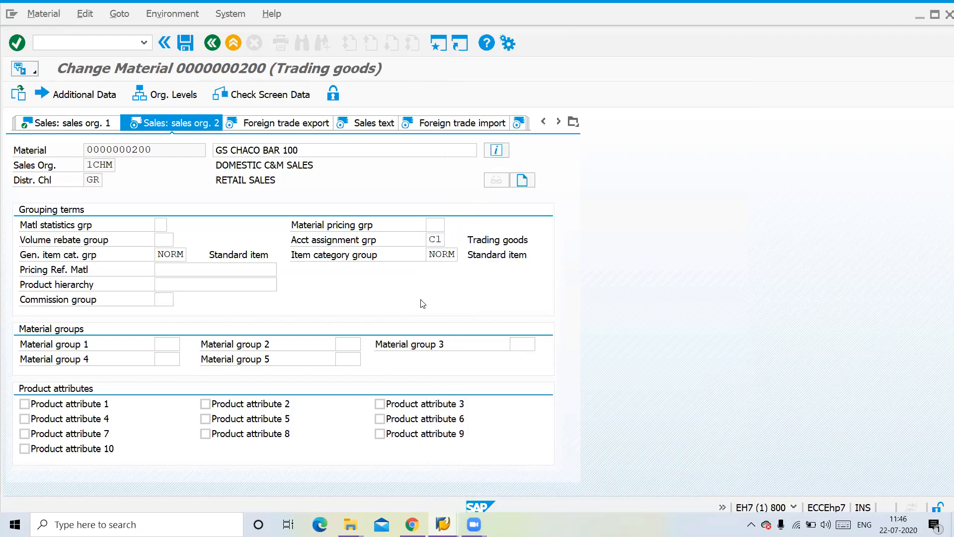
key(Return)
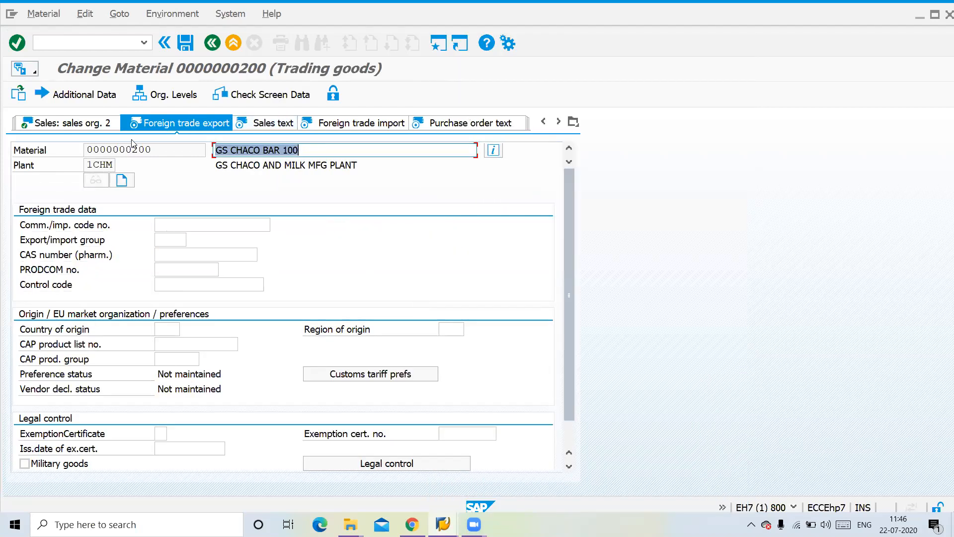
click(85, 124)
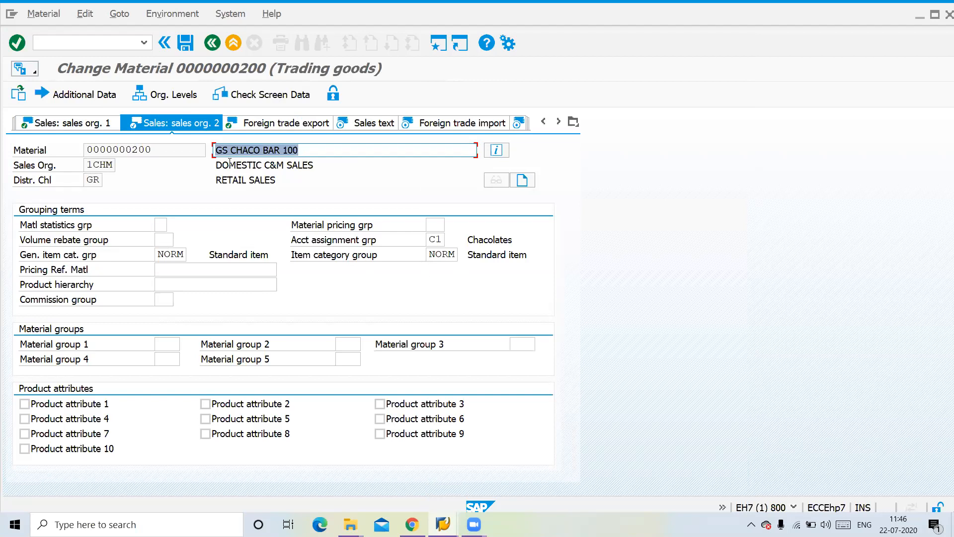
click(188, 44)
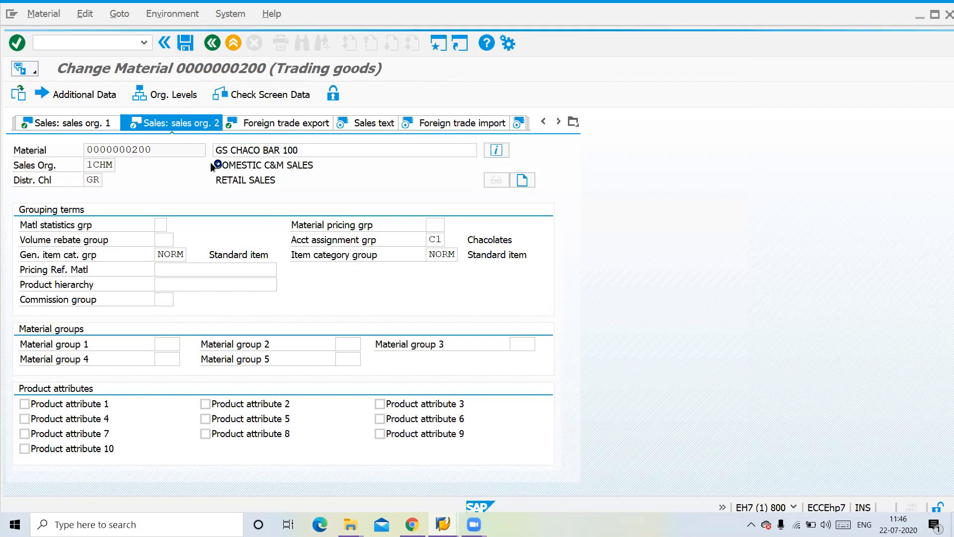
Step: Open the customizing implementation guide with transaction SPRO and expand Sales and Distribution
click(105, 42)
text(/nspro)
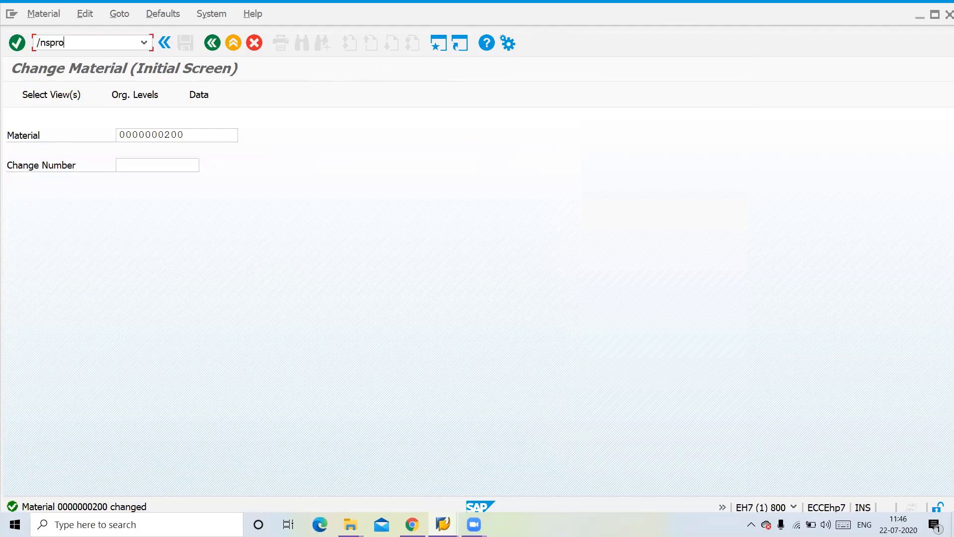
key(Return)
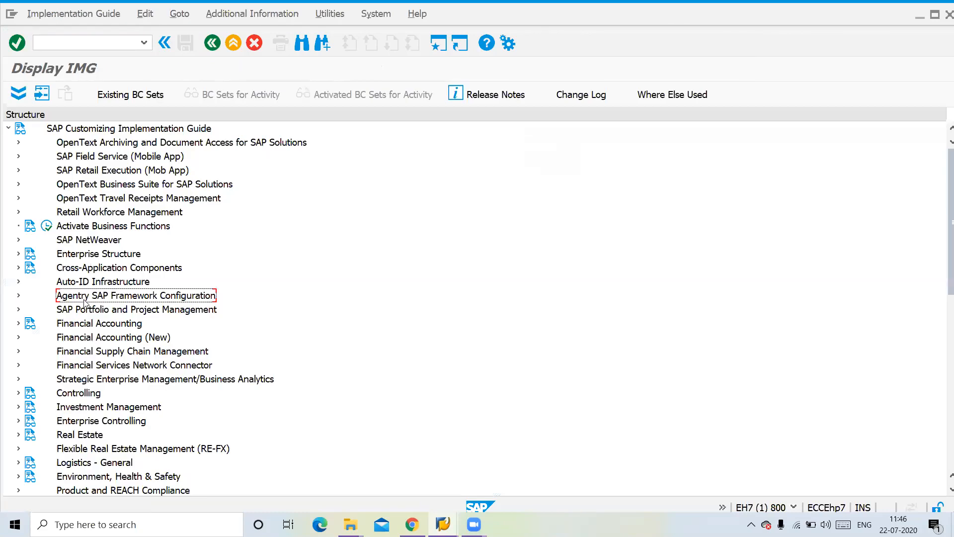
scroll(84, 302, down, 3)
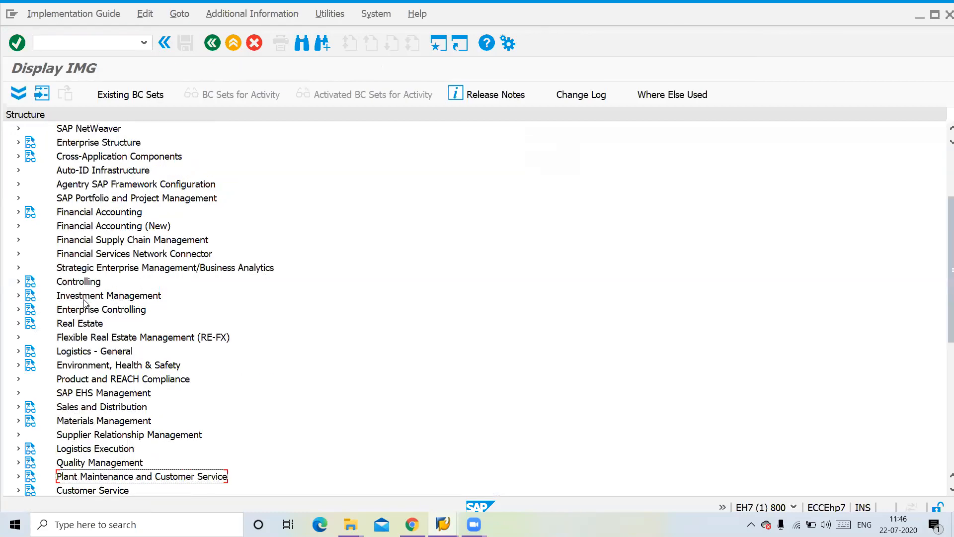
key(Up)
key(Up)
key(Up)
key(Up)
key(Right)
Step: Expand Basic Functions, Account Assignment/Costing and Revenue Account Determination within Sales and Distribution
key(Down)
key(Down)
key(Right)
key(Down)
key(Down)
key(Down)
key(Down)
key(Down)
key(Down)
key(Right)
key(Down)
key(Right)
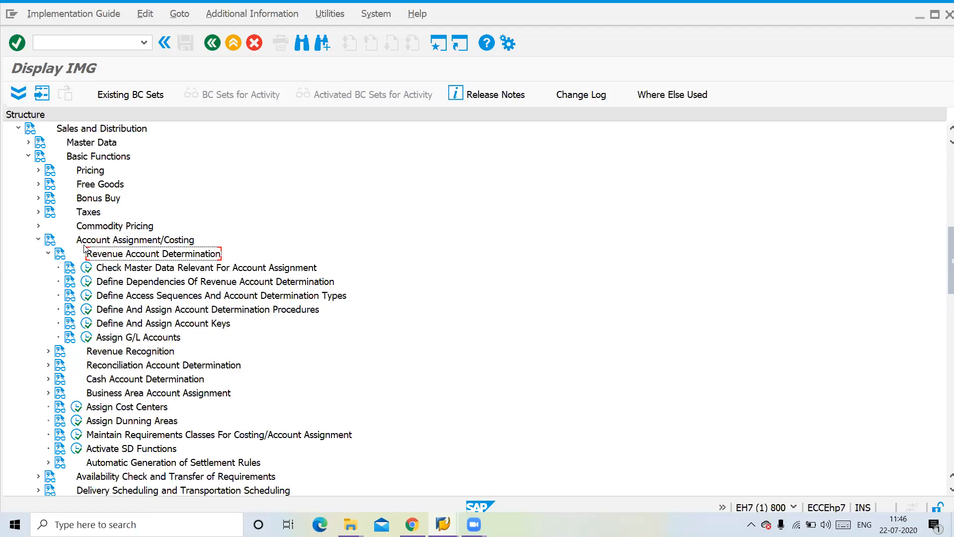
Step: Open the table creation activity for Define Dependencies Of Revenue Account Determination
click(119, 270)
key(Down)
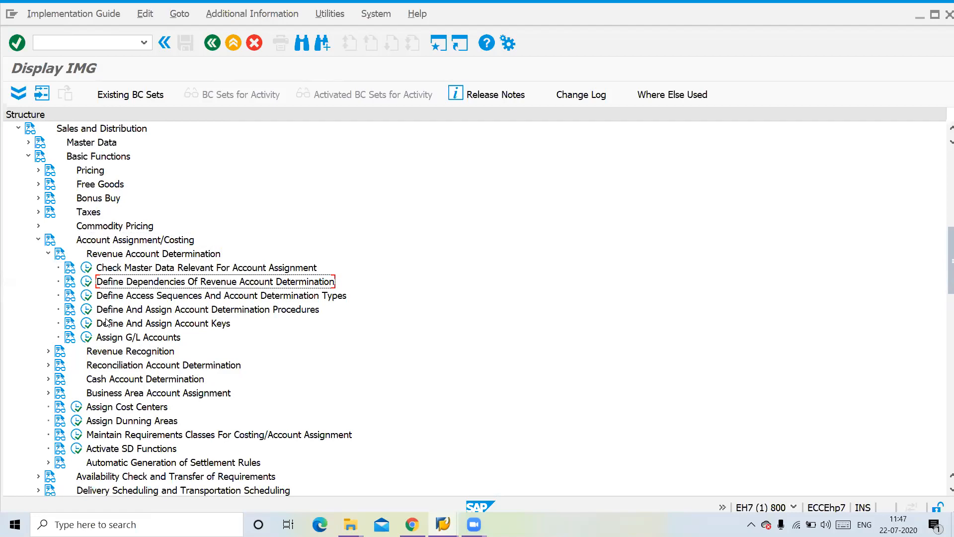
click(86, 281)
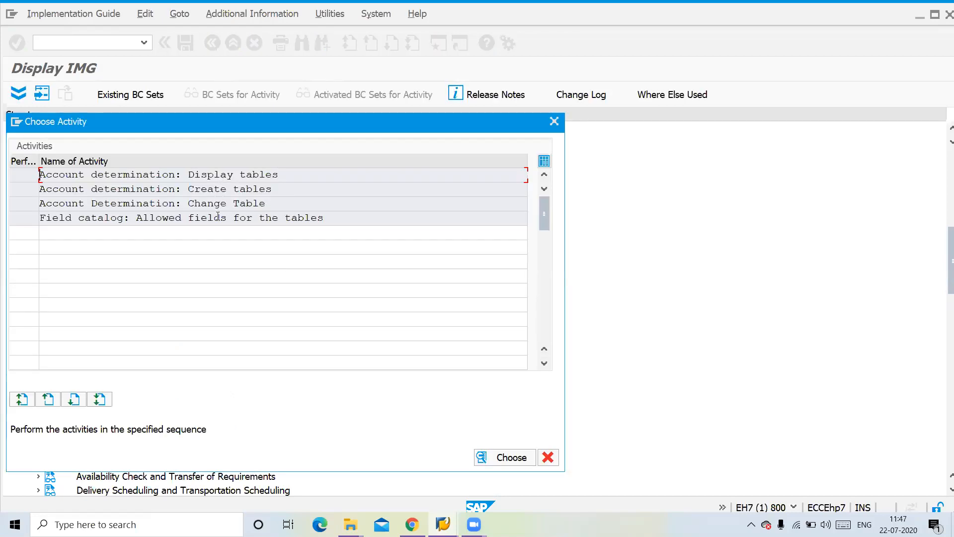
double_click(221, 189)
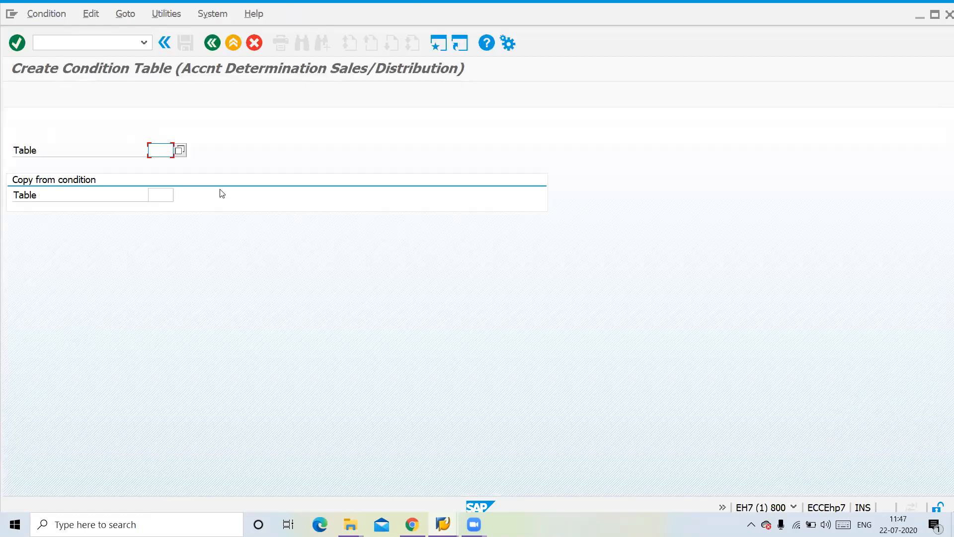
Step: Switch to displaying condition tables and open table 001 (Cust.Grp/MaterialGrp/AcctKey)
click(49, 11)
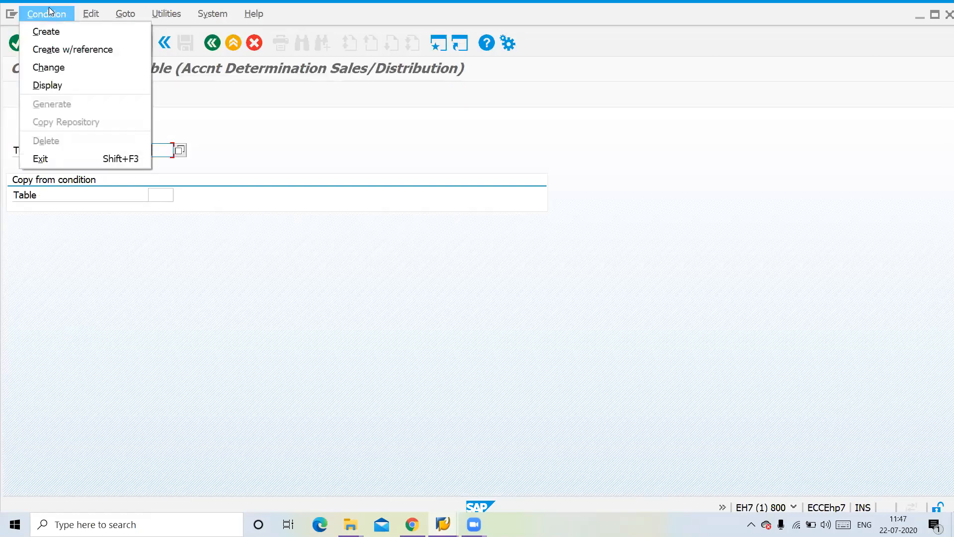
click(52, 85)
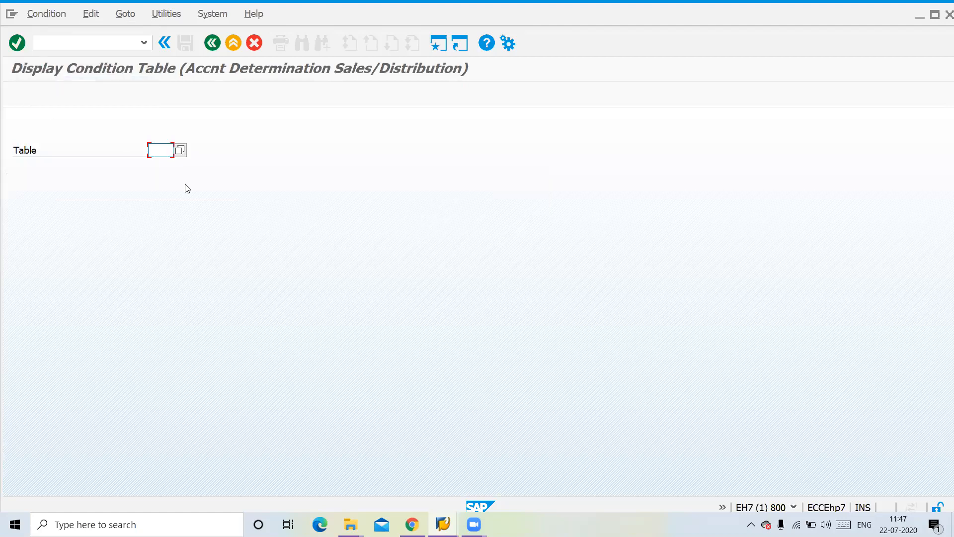
click(179, 149)
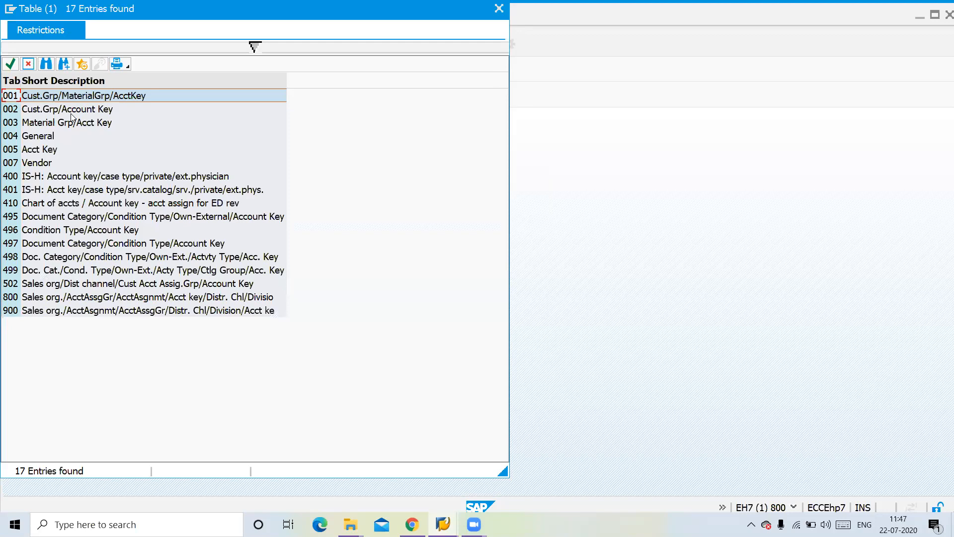
double_click(68, 99)
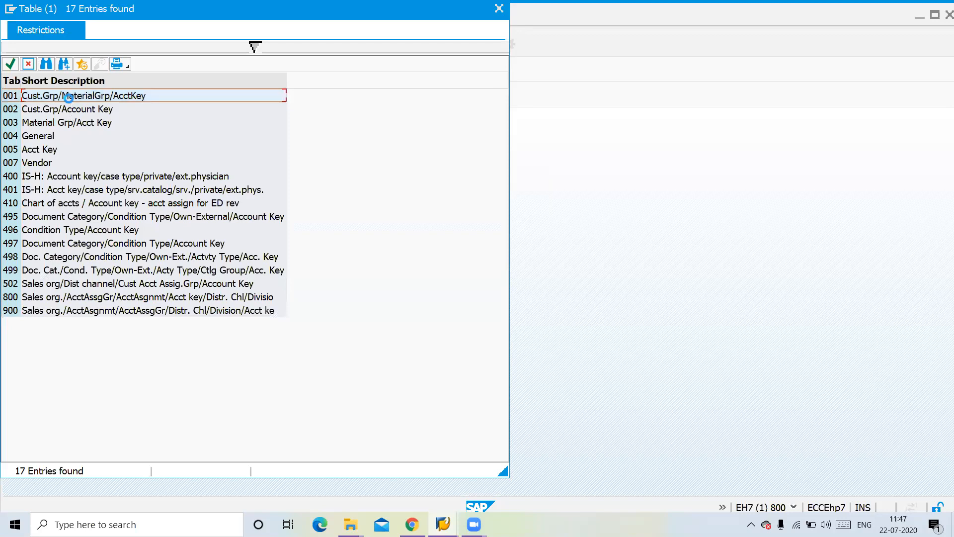
key(Return)
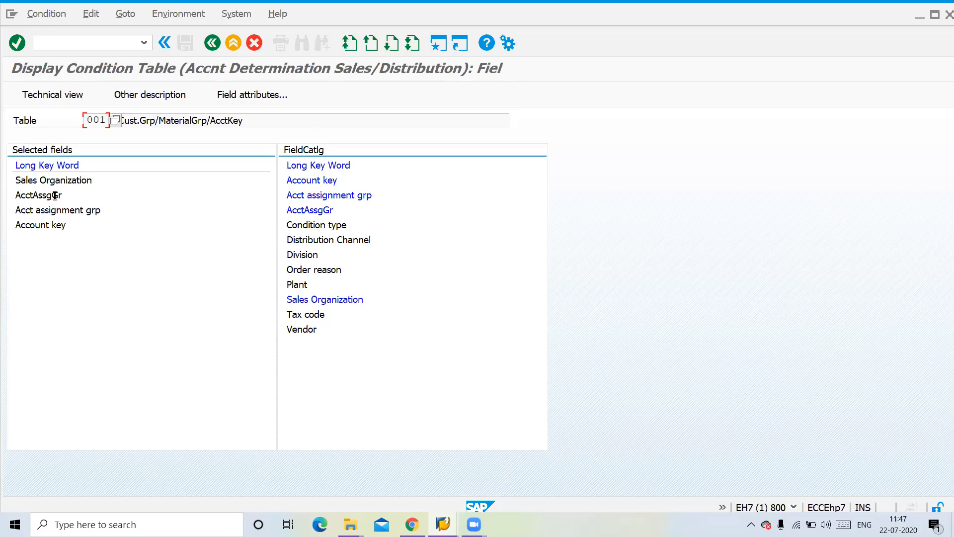
Step: Examine the field attributes of Acct assignment grp and AcctAssgGr in table 001's field catalog
click(321, 193)
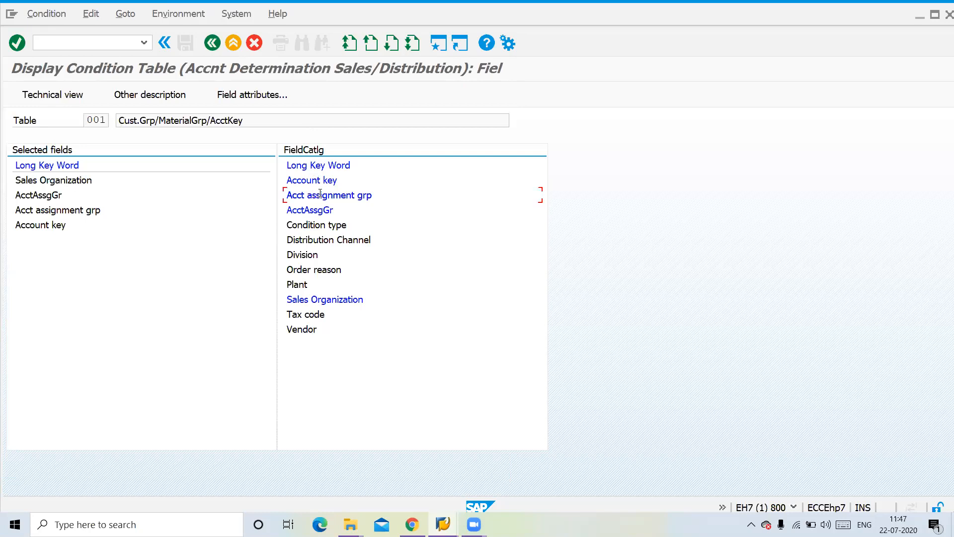
click(238, 99)
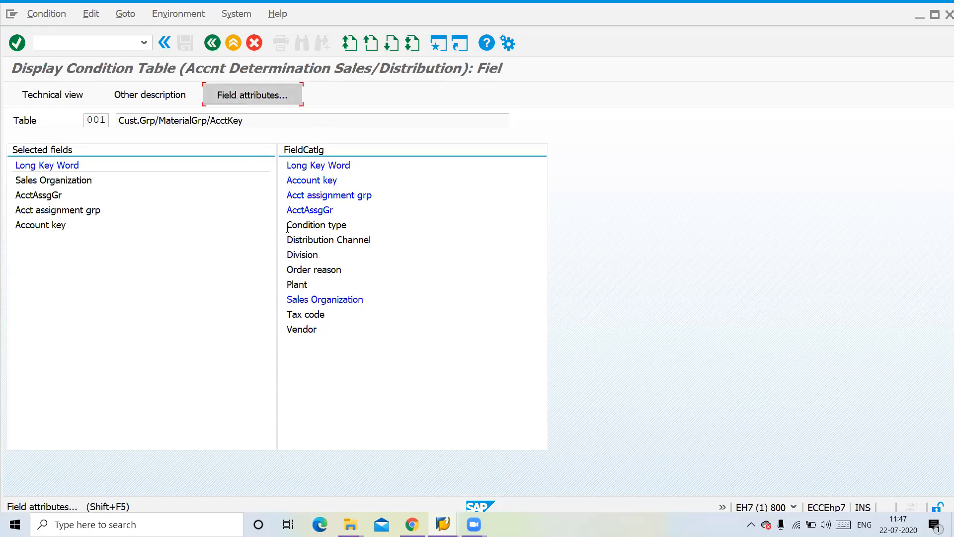
click(247, 99)
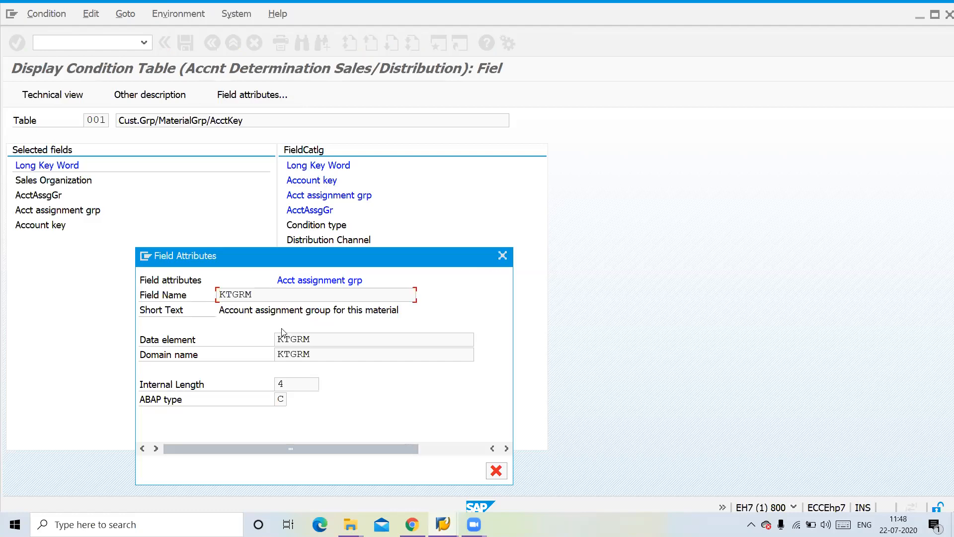
click(503, 256)
click(314, 211)
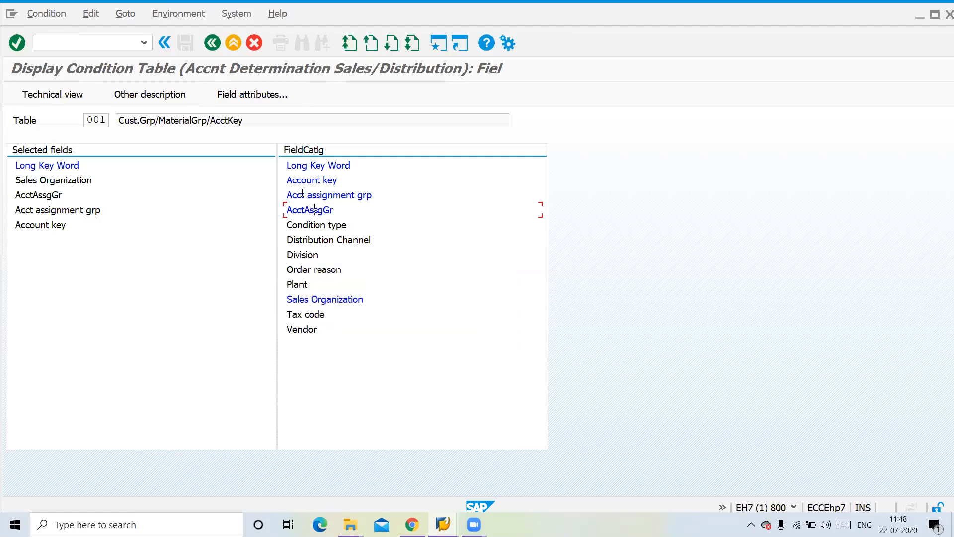
click(252, 94)
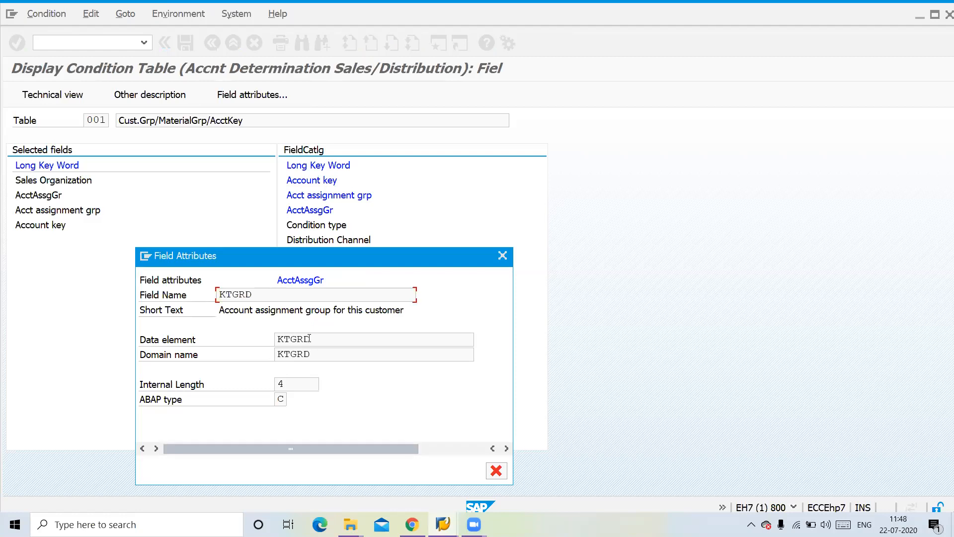
click(502, 259)
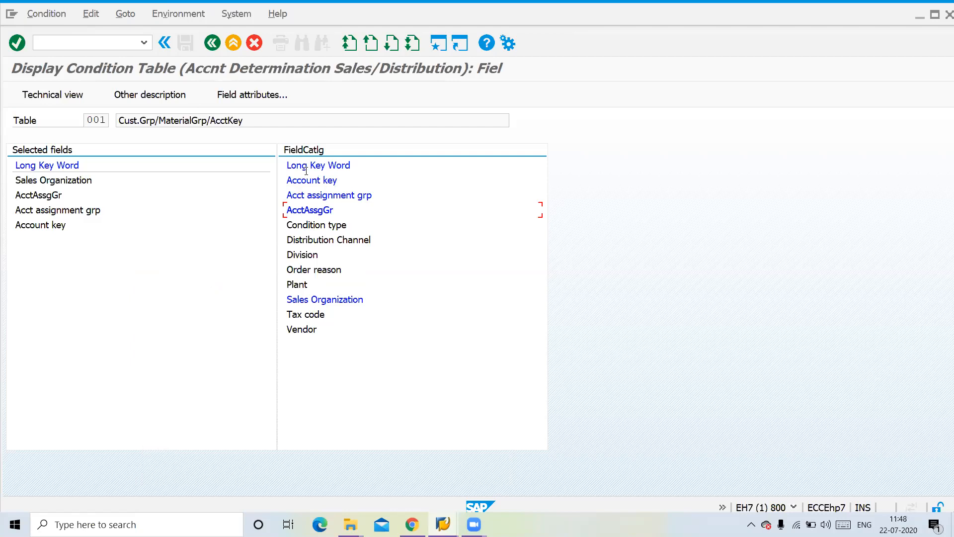
Step: Examine which catalog fields make up table 001, including Acct assignment grp, AcctAssgGr and Account key, and leave the table
click(306, 225)
click(310, 195)
click(309, 210)
click(26, 223)
click(62, 225)
click(180, 92)
Step: Display condition table 004 (General) to view its selected fields, and return to the table selection
click(180, 154)
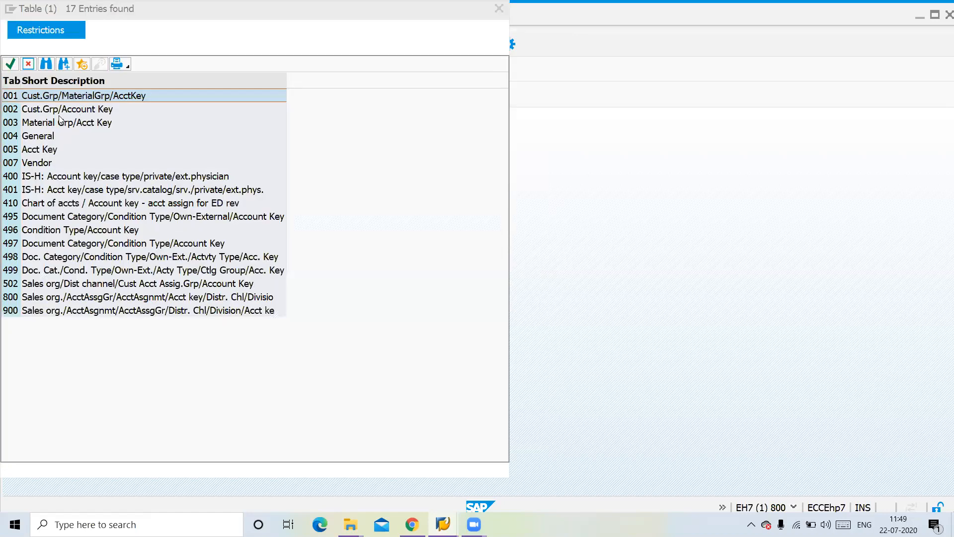
double_click(31, 136)
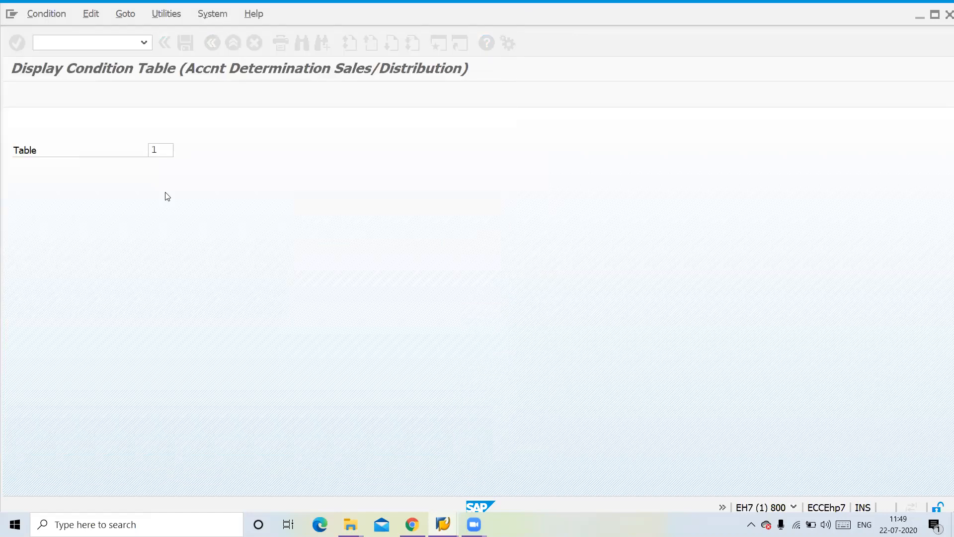
key(Return)
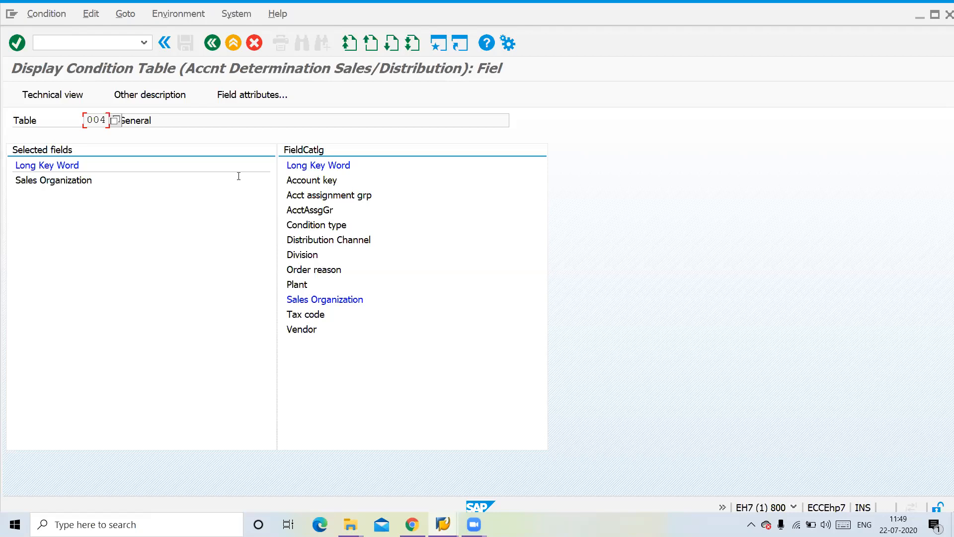
click(212, 43)
Step: Review the list of available condition tables, comparing tables 001 to 005 from the most specific to the most general
click(179, 150)
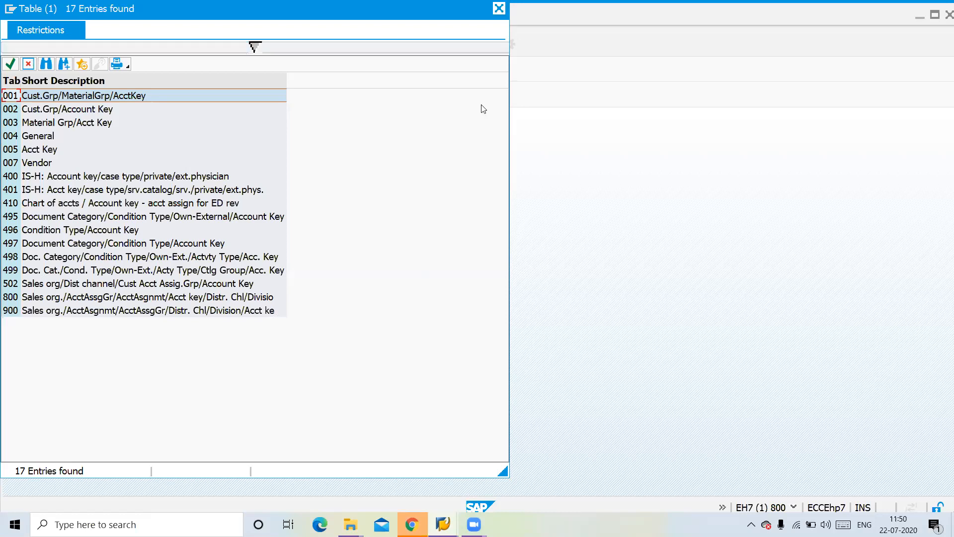
click(70, 127)
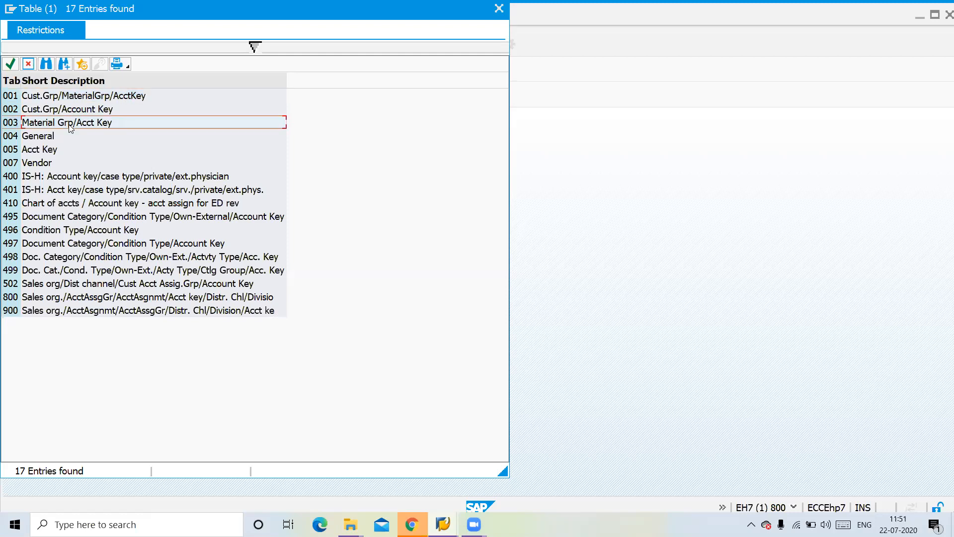
click(39, 150)
click(42, 134)
click(50, 111)
click(50, 97)
click(49, 111)
click(47, 137)
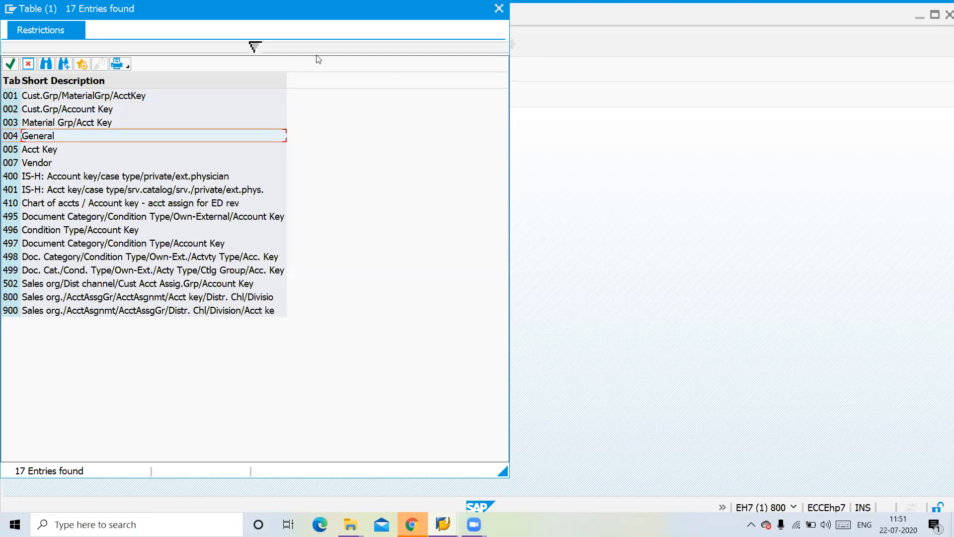
key(Return)
click(182, 148)
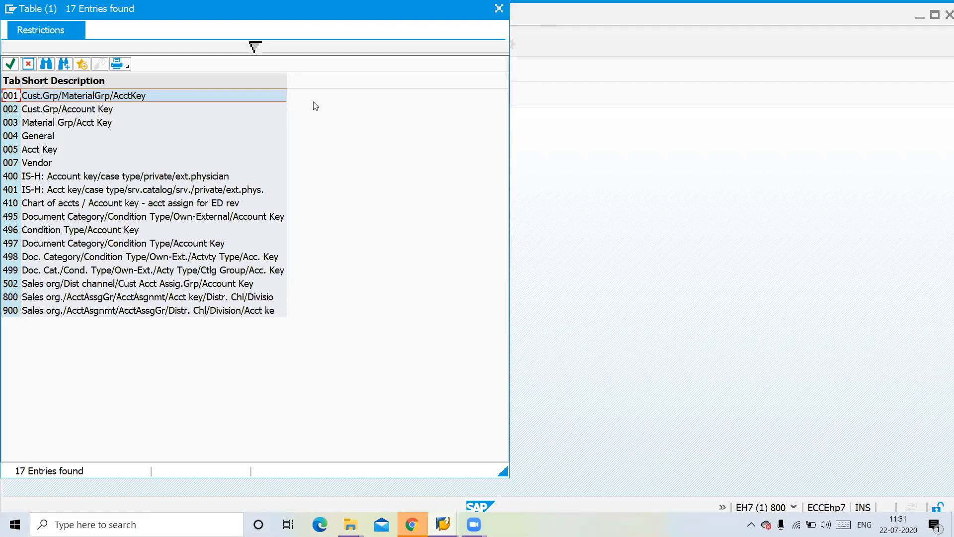
key(Escape)
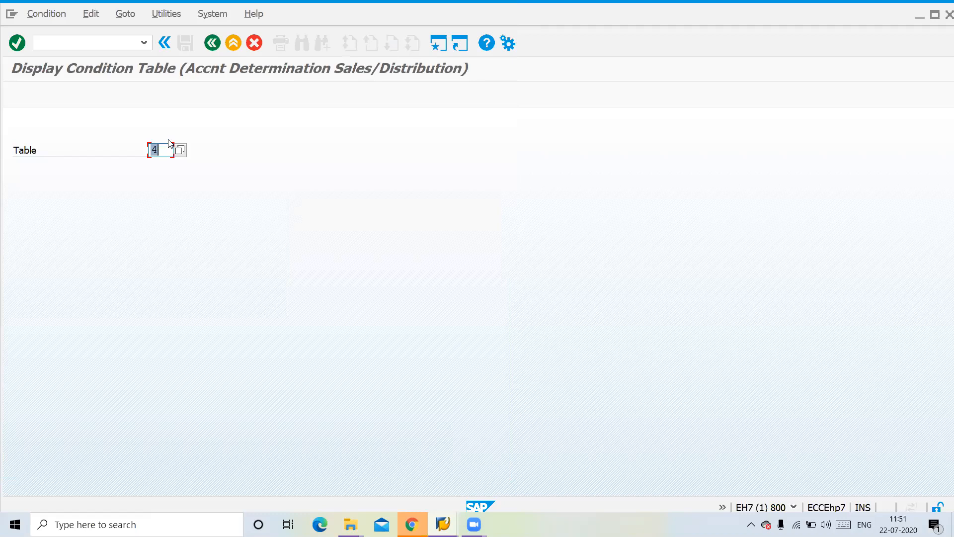
Step: Check whether table 505 exists, and start creating a new condition table under that number
text(505)
key(Return)
click(45, 14)
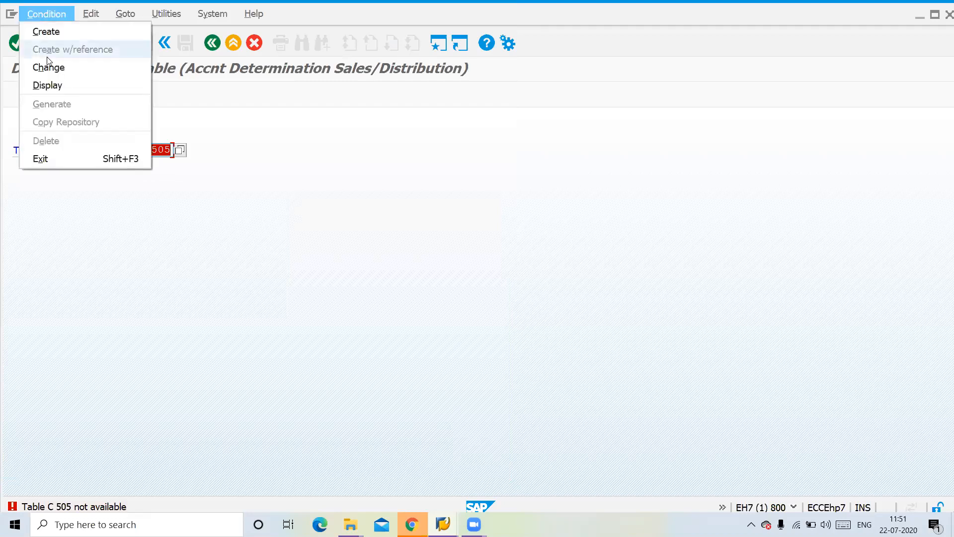
click(46, 32)
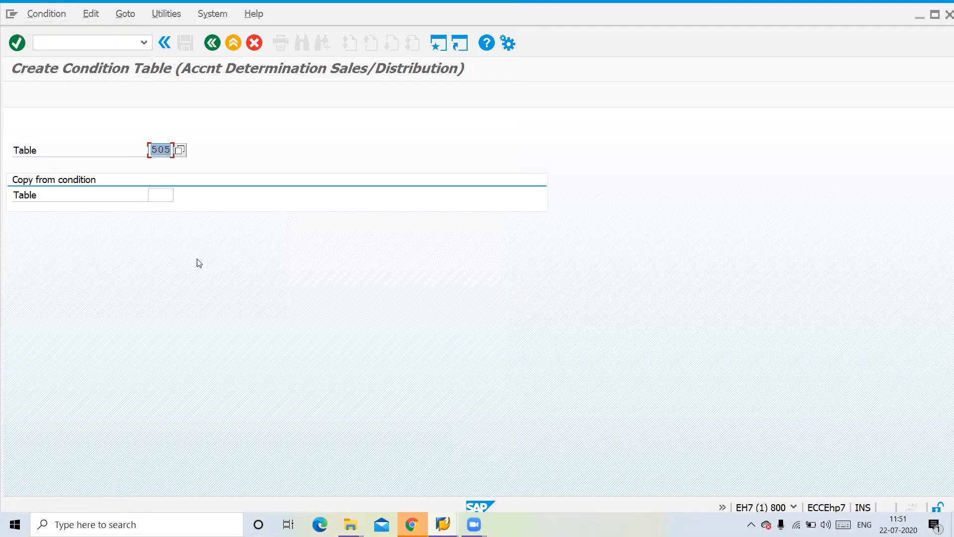
key(Return)
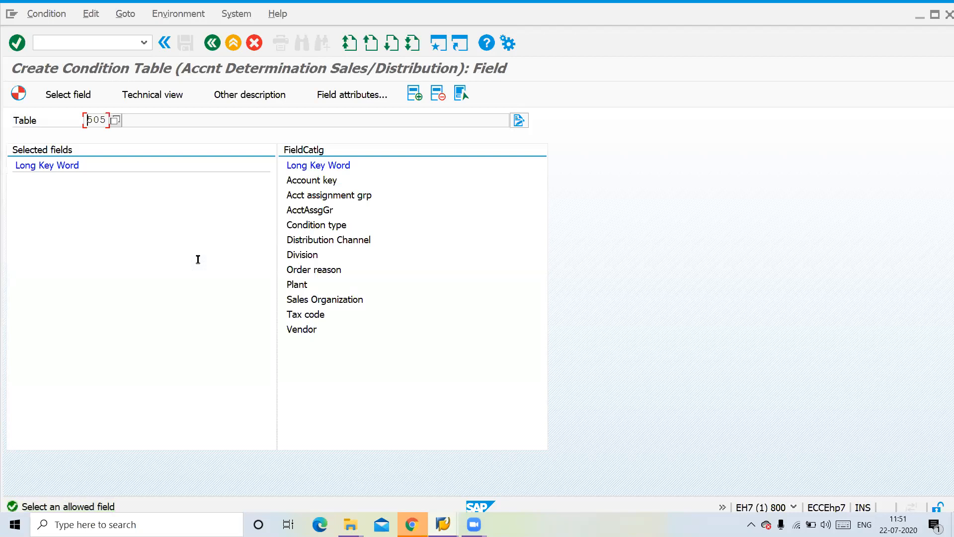
Step: Add Sales Organization and Distribution Channel to table 505, and check the field attributes of Acct assignment grp
double_click(305, 299)
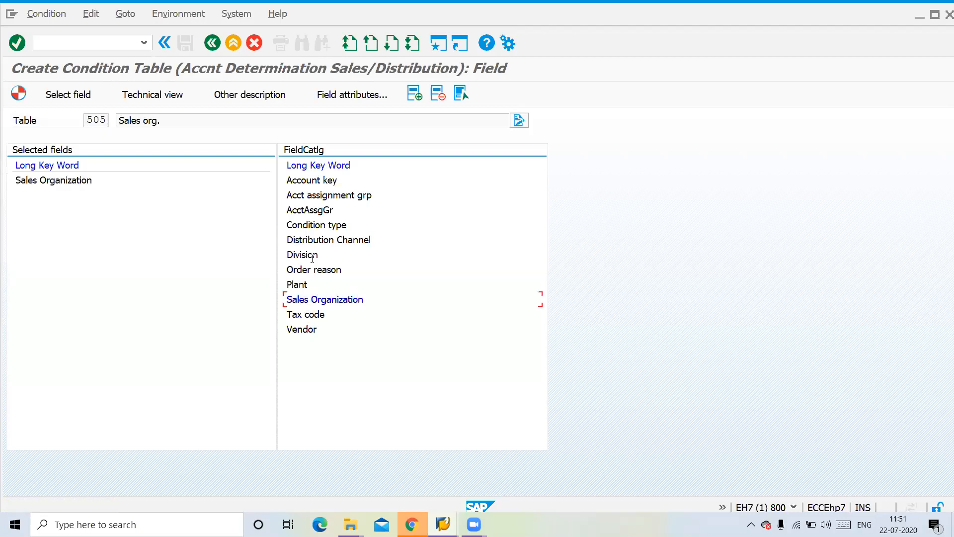
double_click(315, 240)
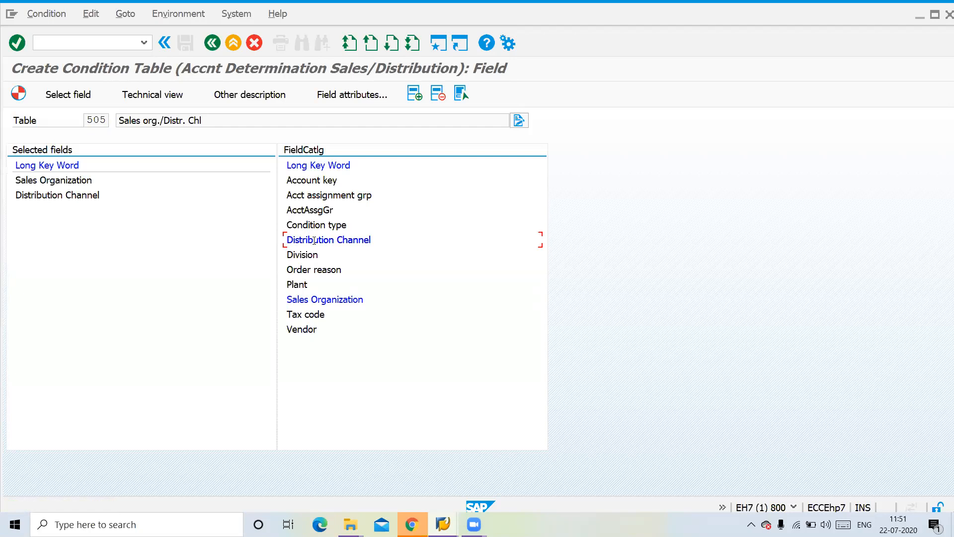
click(322, 195)
click(333, 99)
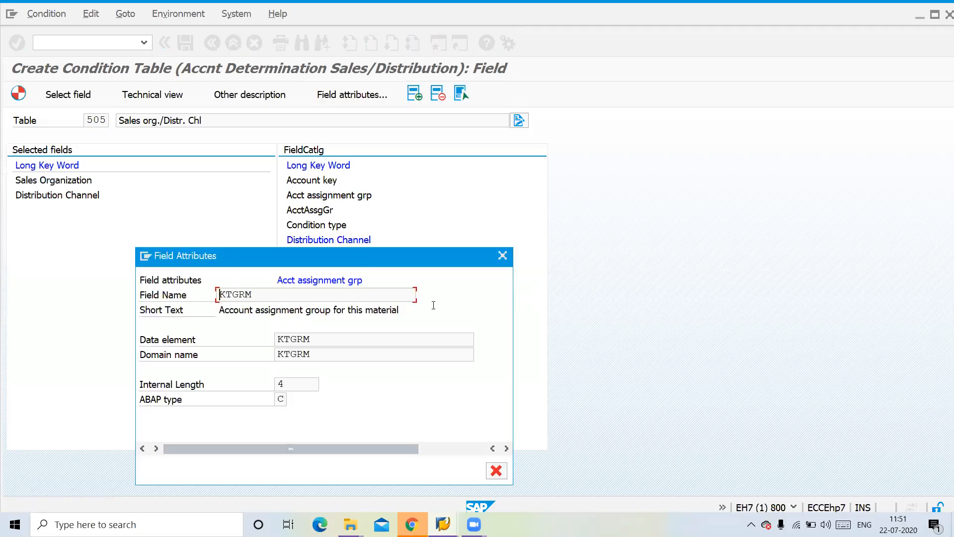
click(503, 255)
Step: Add AcctAssgGr, Acct assignment grp and Account key to the selected fields of table 505
click(328, 210)
double_click(328, 210)
double_click(339, 197)
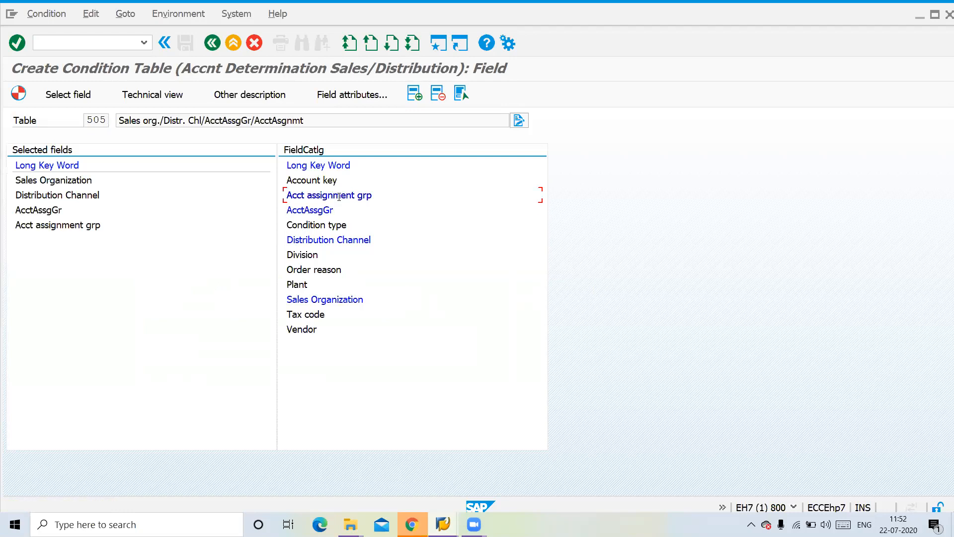
double_click(325, 180)
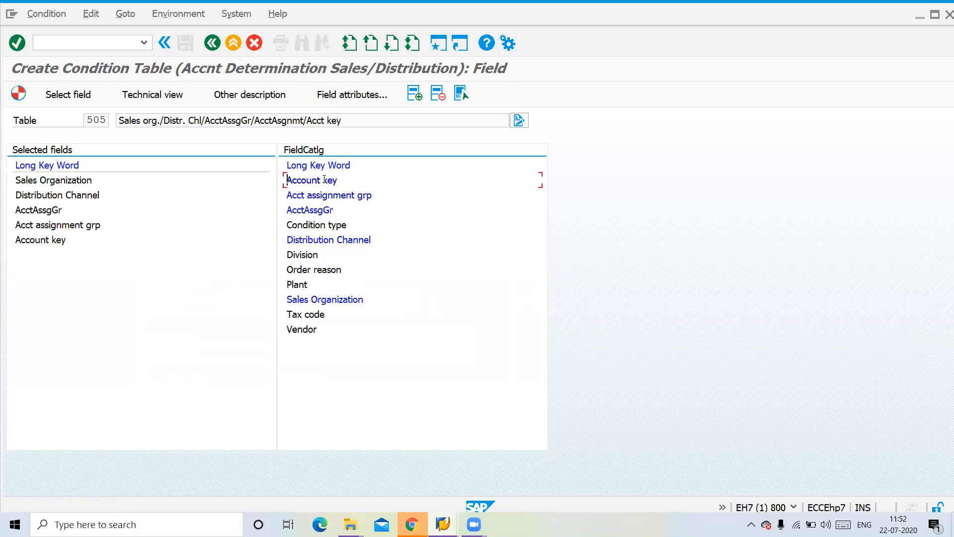
Step: Generate condition table 505 and return to the list of dependency activities
click(26, 93)
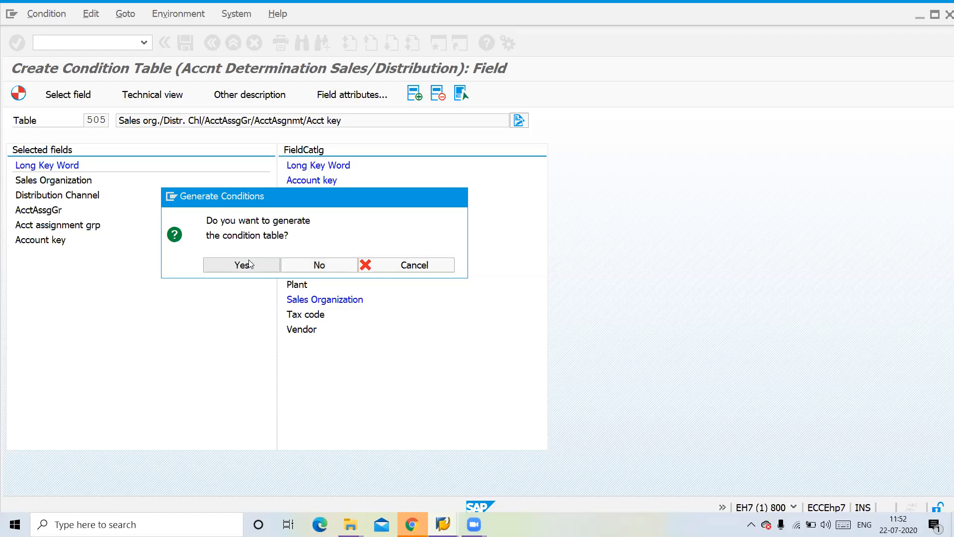
click(242, 265)
click(323, 341)
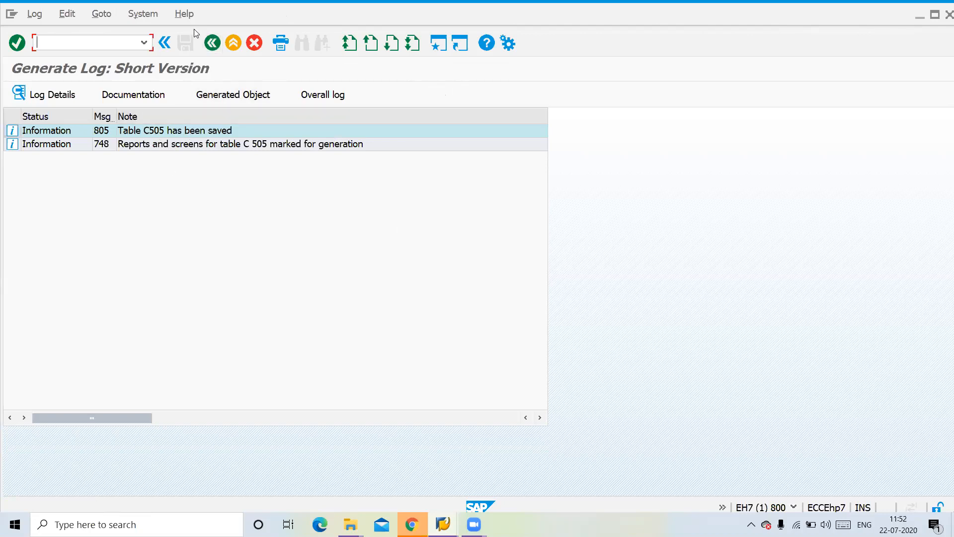
click(212, 43)
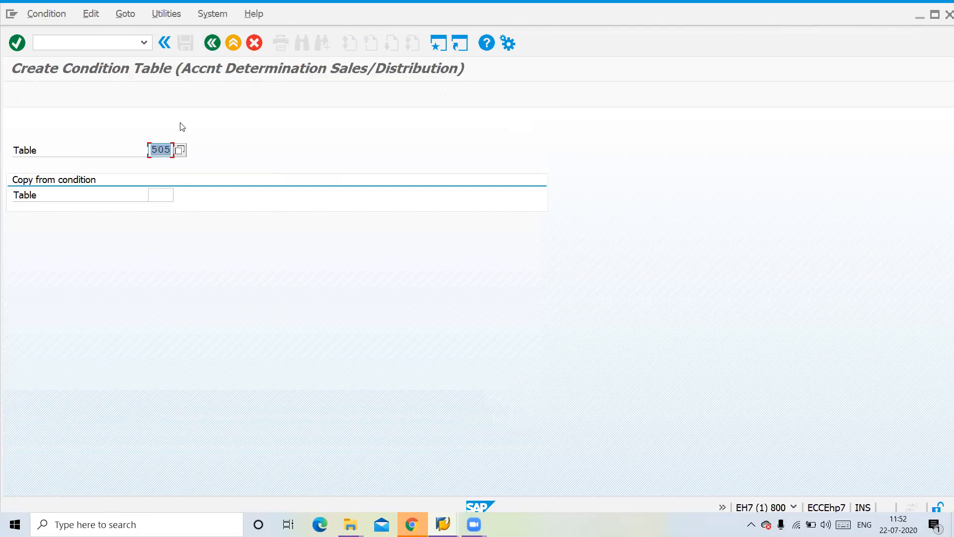
click(213, 44)
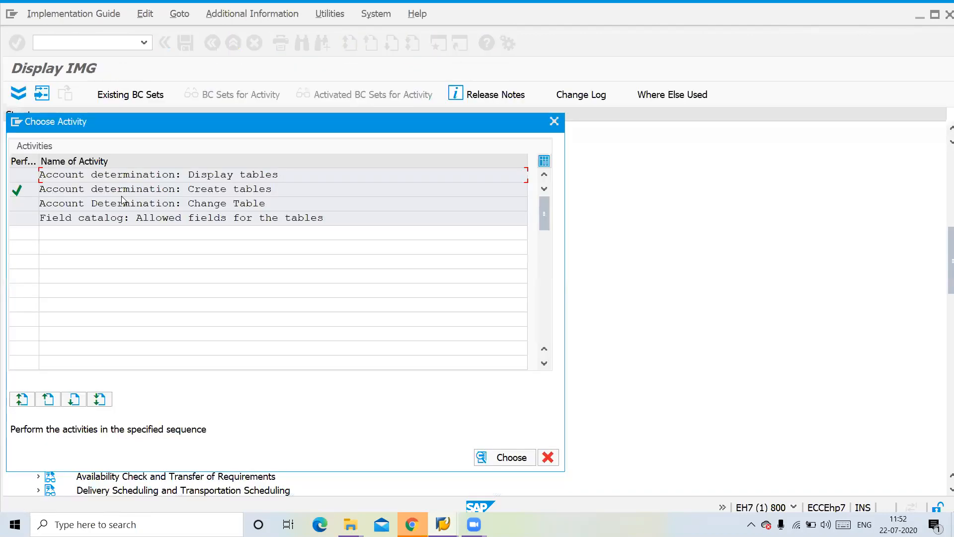
Step: Review the field catalog of allowed fields for account determination tables, and return to the implementation guide
double_click(153, 217)
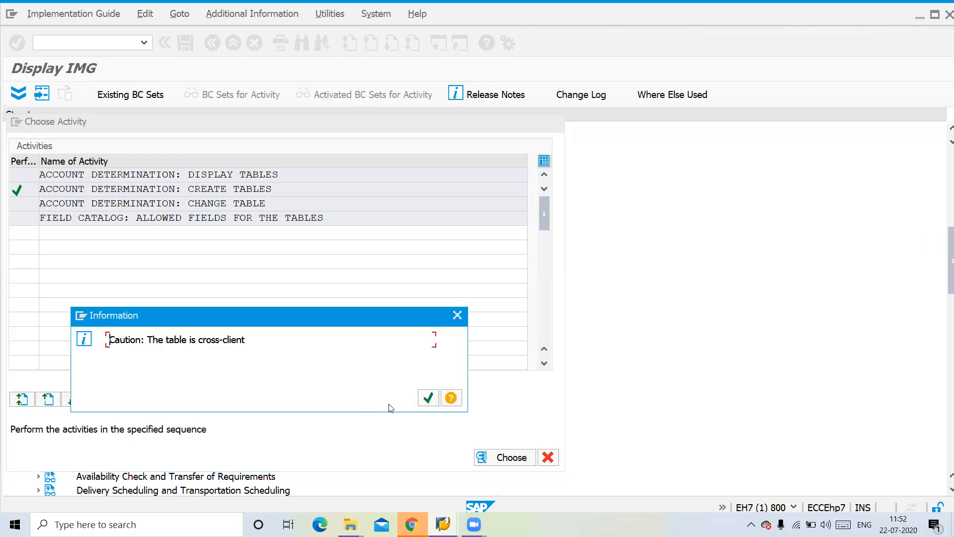
key(Return)
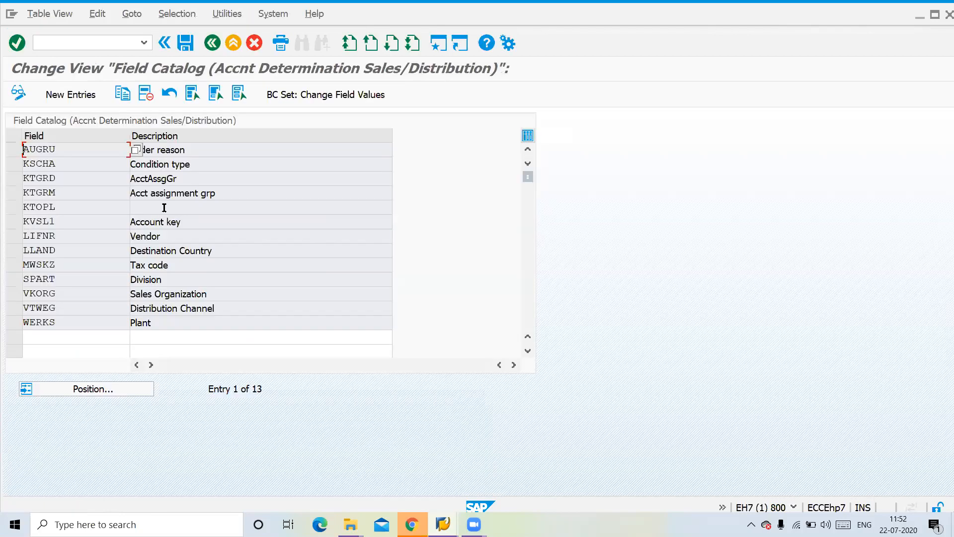
click(70, 235)
click(80, 95)
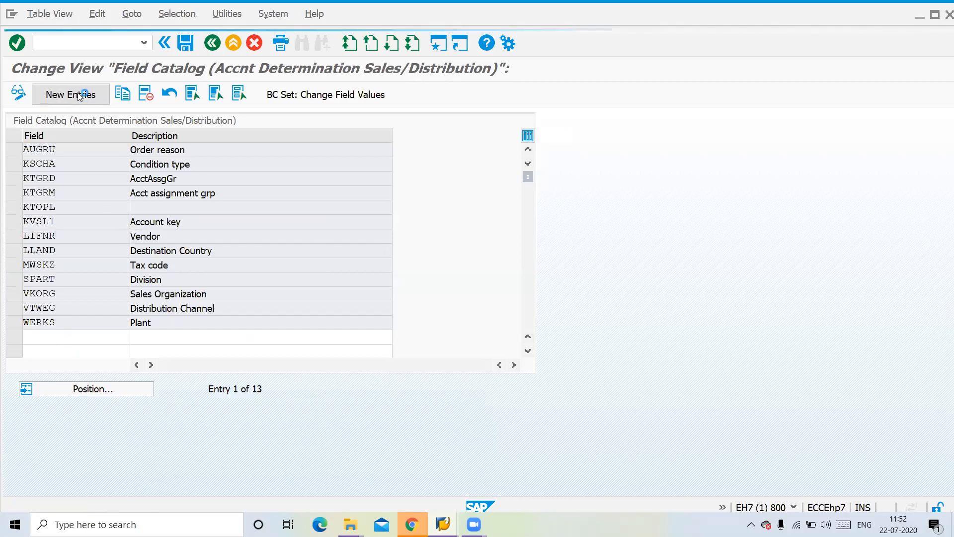
click(212, 43)
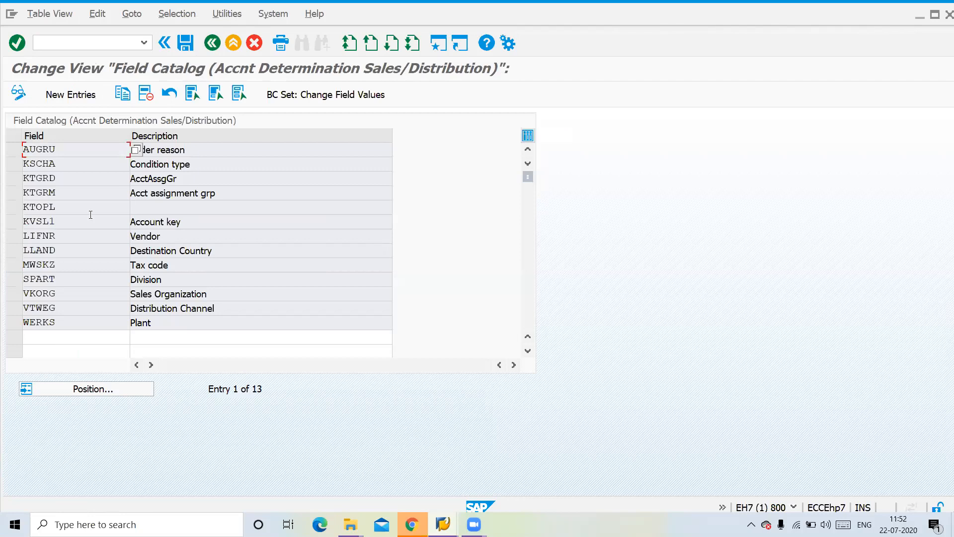
click(212, 45)
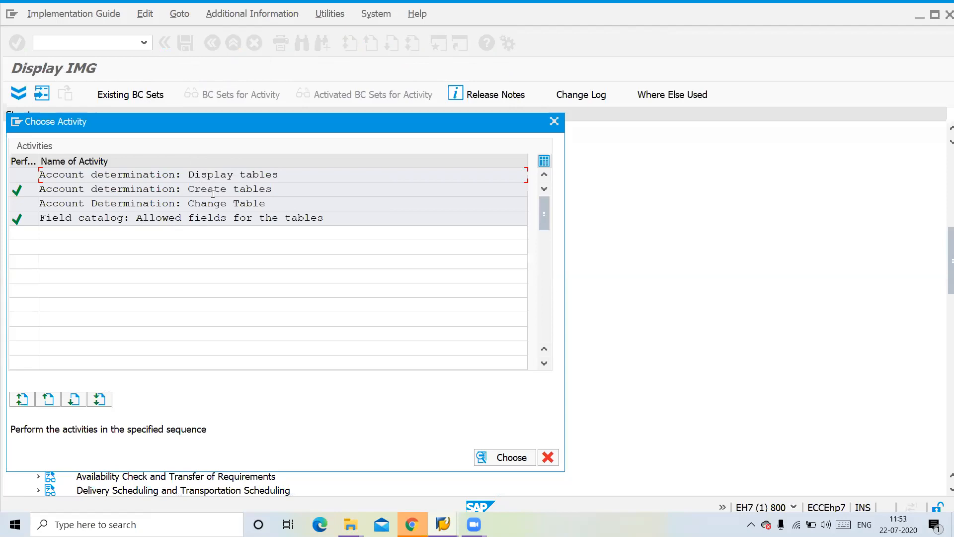
key(Escape)
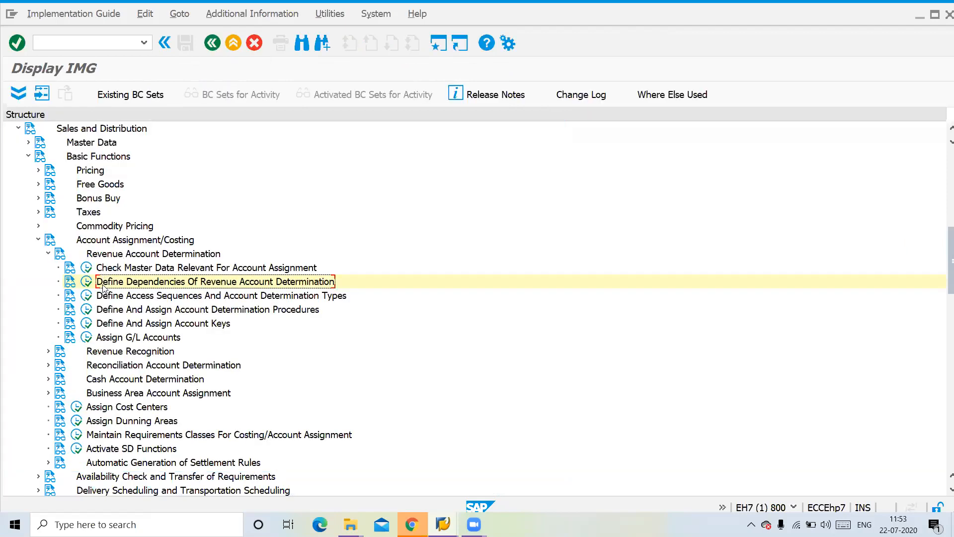
Step: Open Maintain access sequences for account determination under Define Access Sequences And Account Determination Types
click(87, 296)
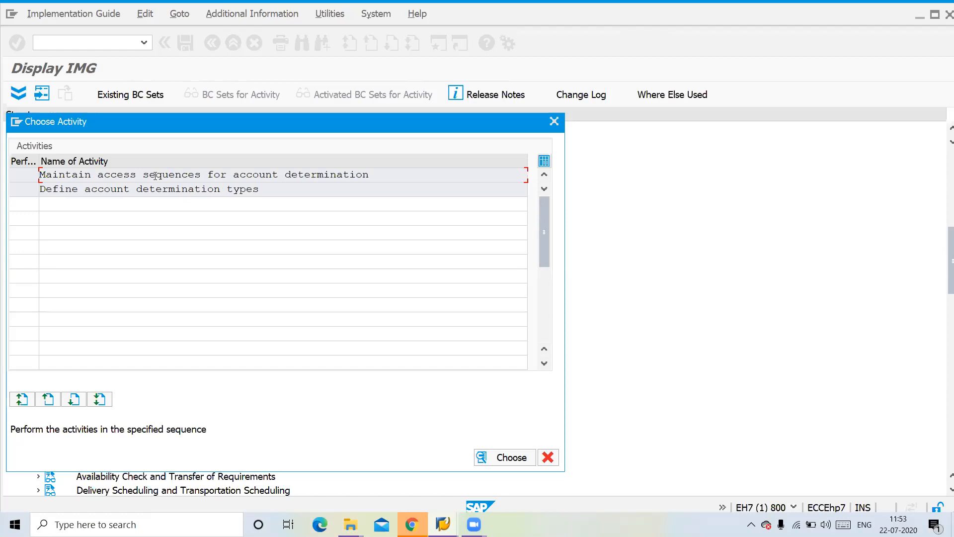
double_click(155, 175)
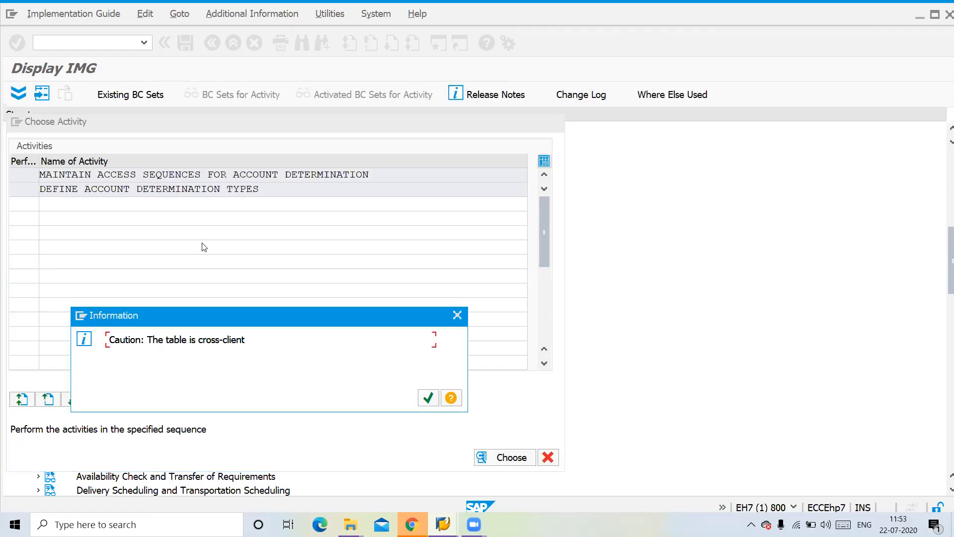
click(428, 398)
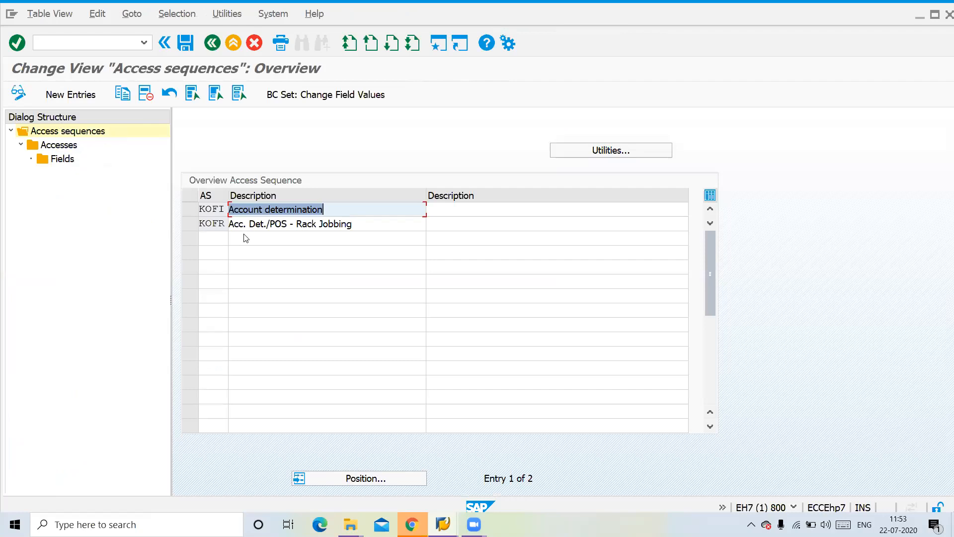
Step: View the accesses of access sequence KOFI (Account determination), and return to the access sequence overview
click(222, 210)
click(221, 226)
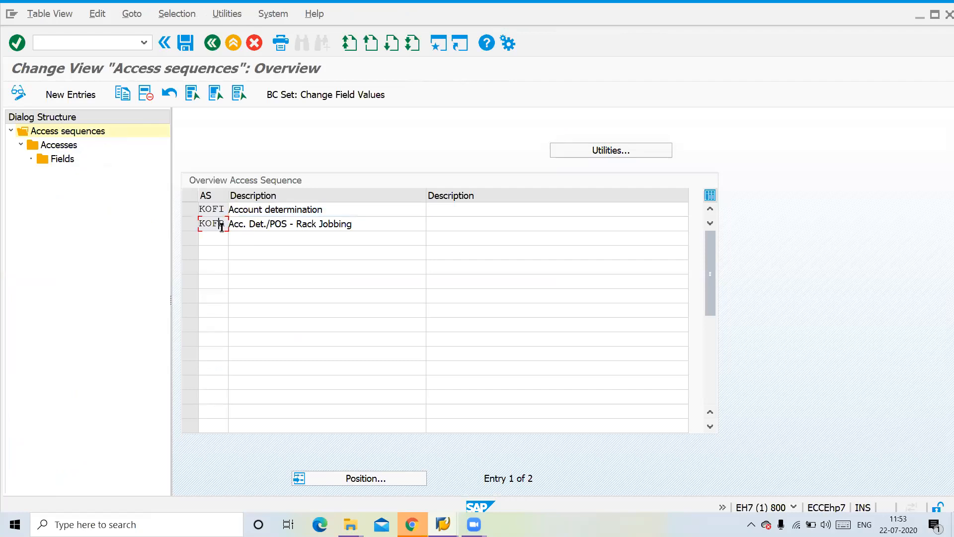
click(220, 213)
click(191, 211)
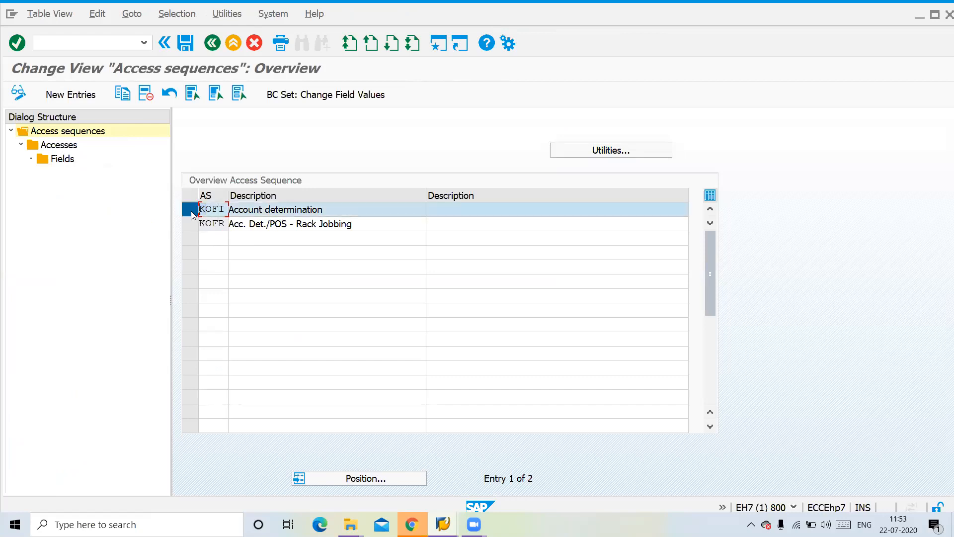
click(59, 147)
double_click(59, 146)
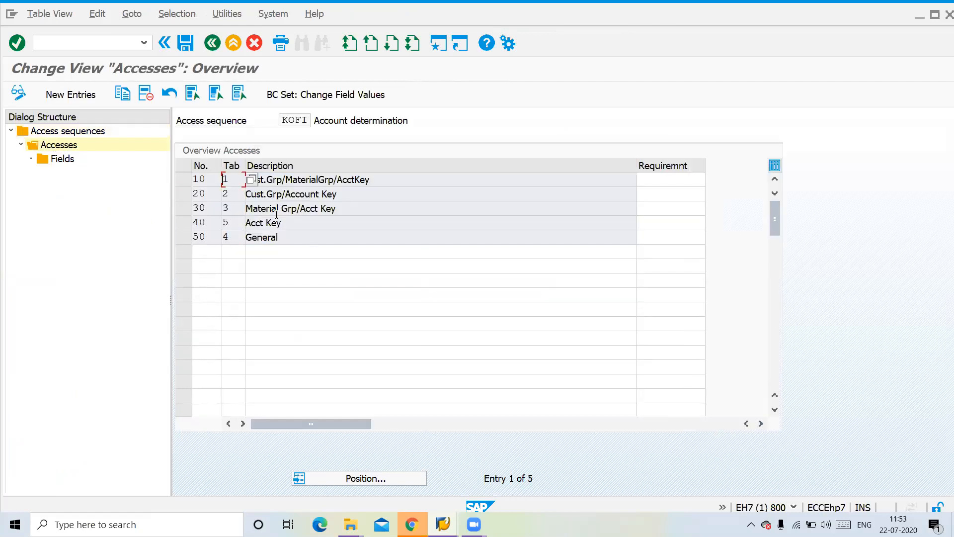
click(212, 44)
Step: Create a new access sequence COFI with the description ACCESS SEW FOR CHACO AND MILK
click(77, 96)
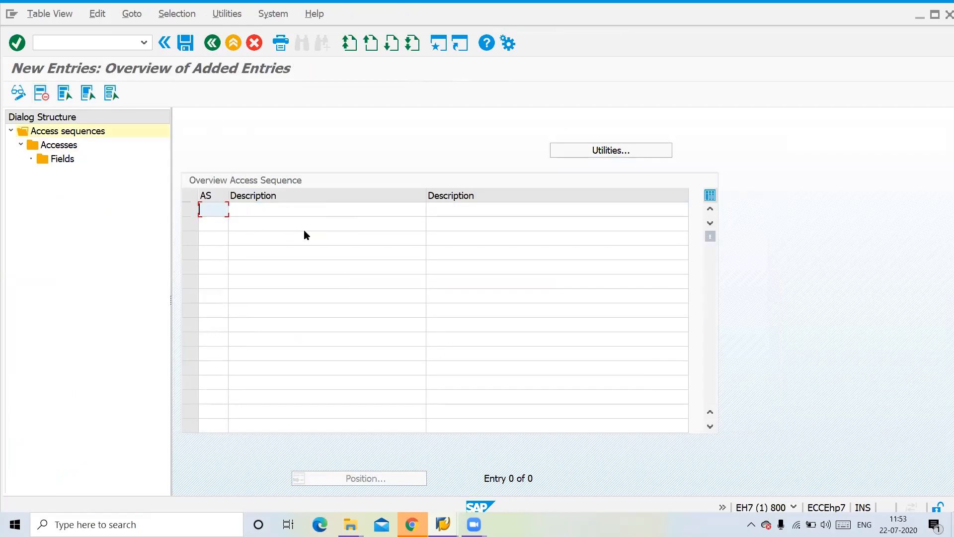
text(cofi)
key(Tab)
text(AC)
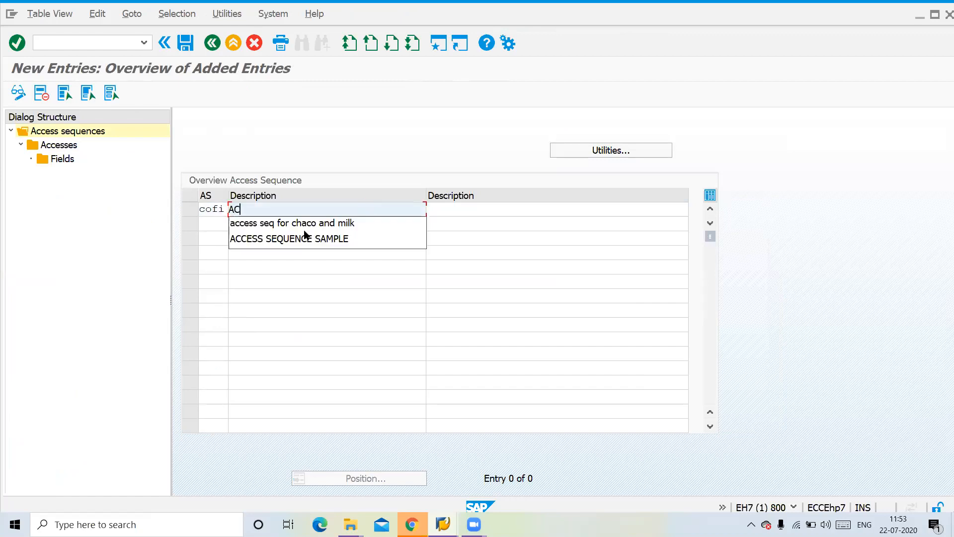
text(COUNT)
key(BackSpace)
key(BackSpace)
key(BackSpace)
key(BackSpace)
key(BackSpace)
key(BackSpace)
key(BackSpace)
key(BackSpace)
text(CCESS SEW FOR CH)
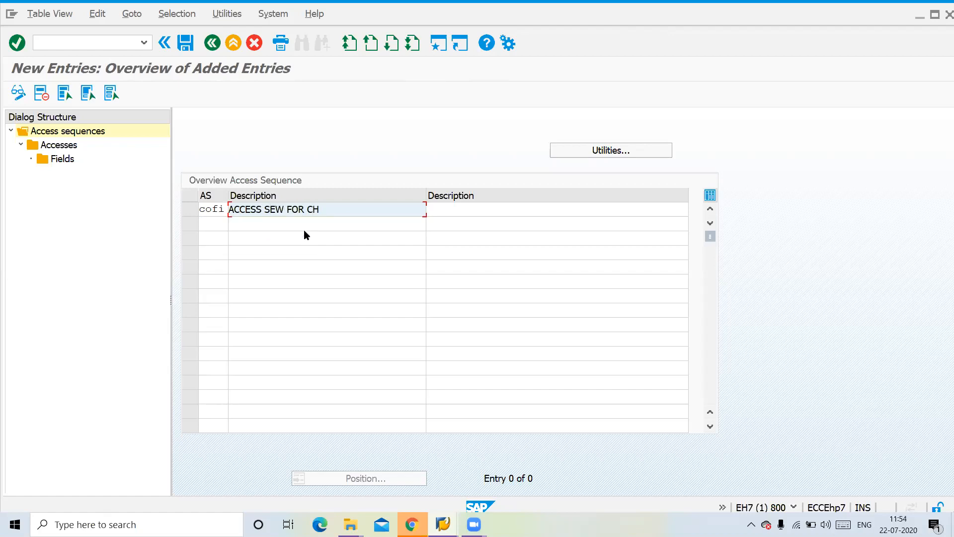
text(ACO AND MILK)
key(Return)
key(Return)
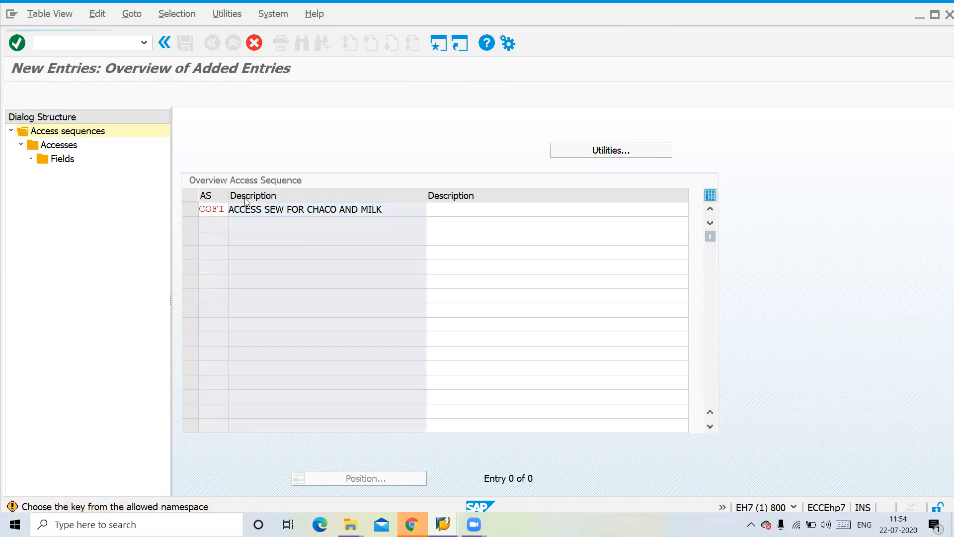
Step: Add access number 10 with condition table 505 to access sequence COFI
click(187, 208)
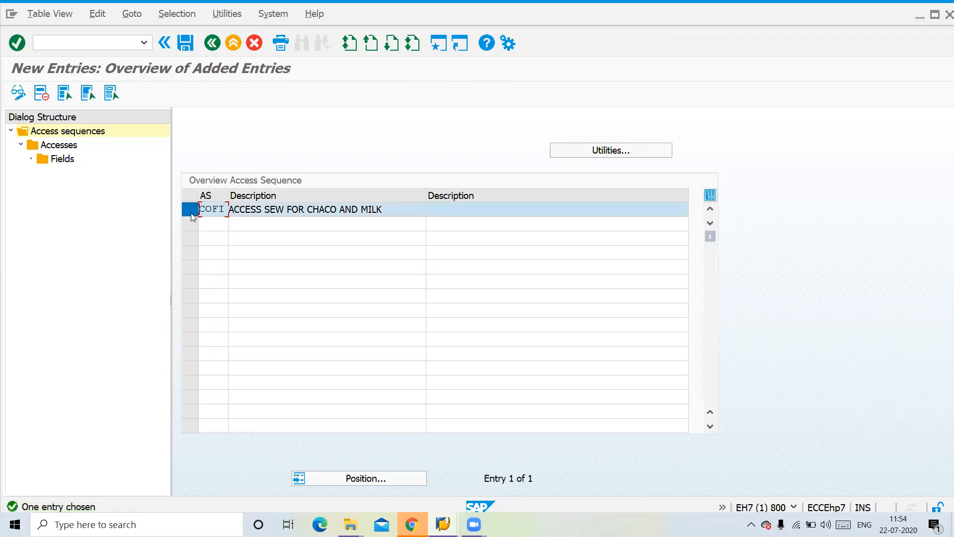
double_click(60, 145)
click(58, 93)
text(10)
key(Tab)
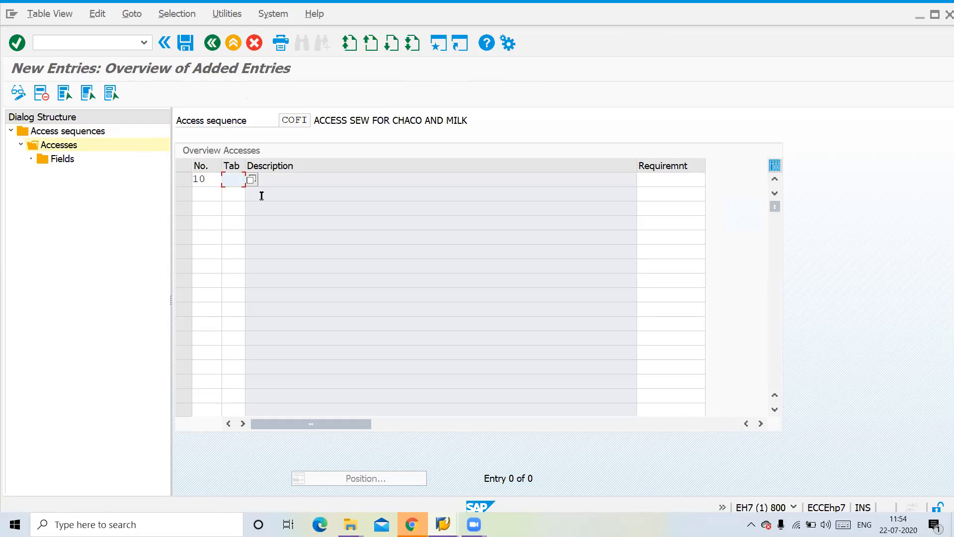
text(505)
key(Return)
key(Return)
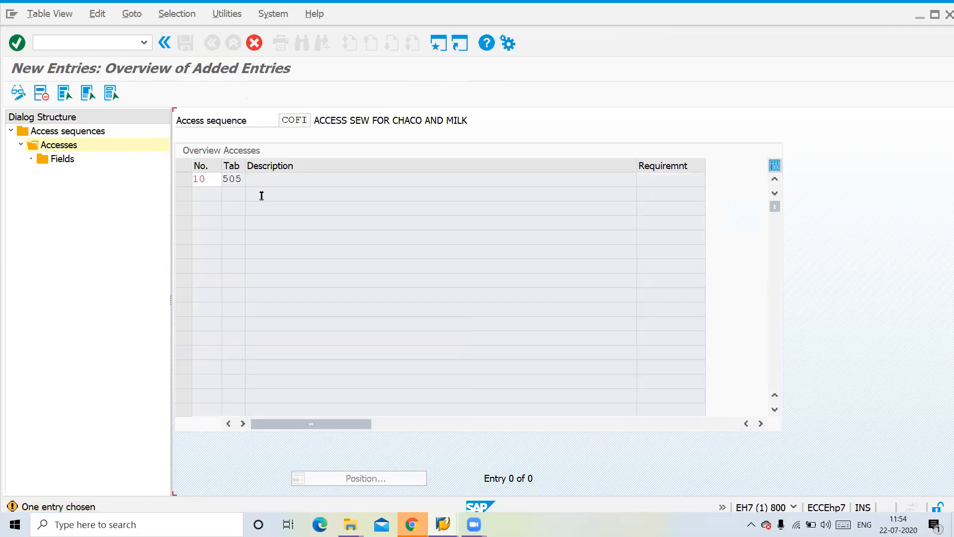
Step: Open the fields of access 10, check their document structures, and save the access sequence to the proposed workbench request
click(183, 180)
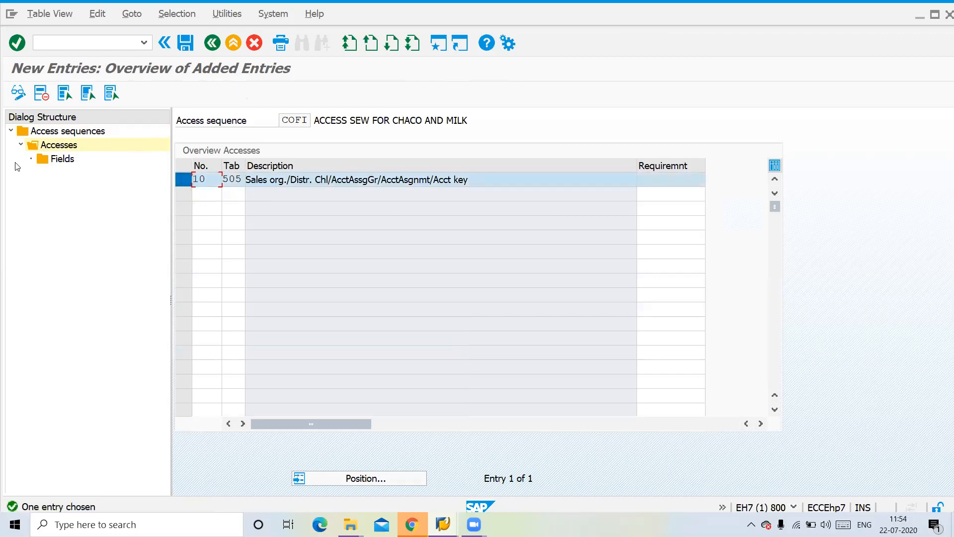
click(58, 159)
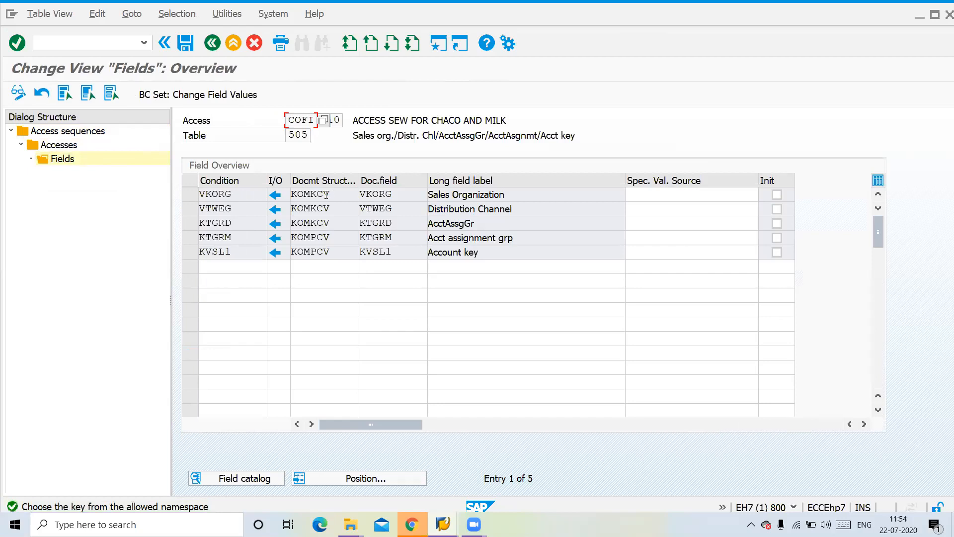
drag(332, 194, 287, 201)
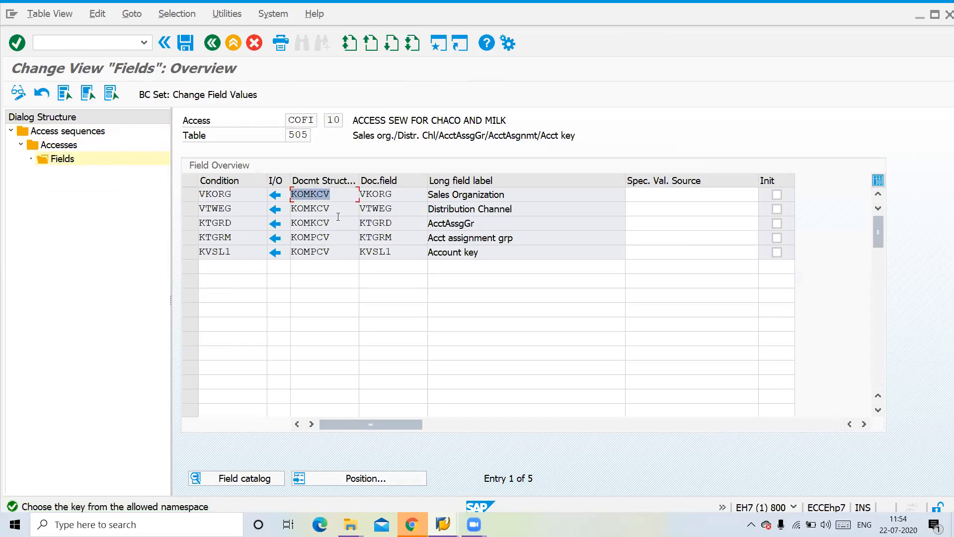
click(335, 253)
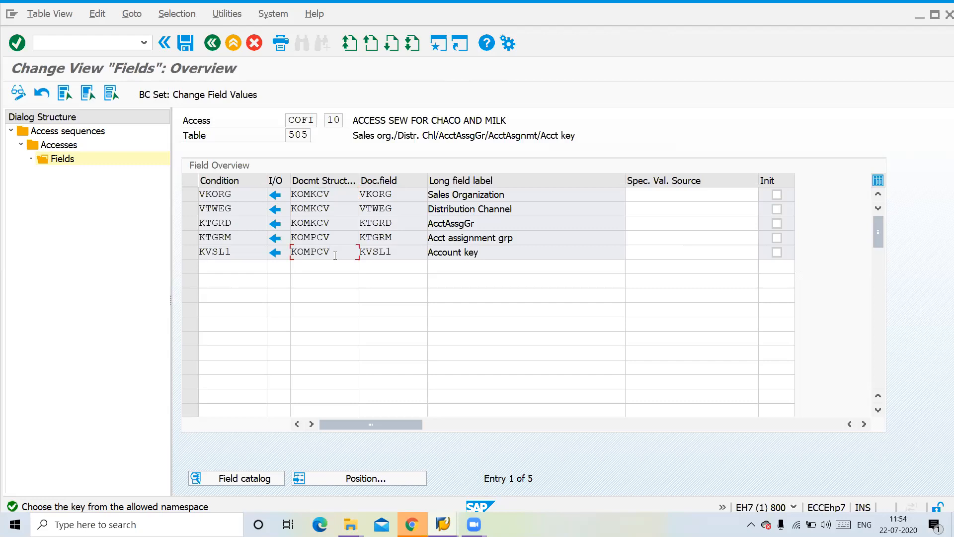
drag(335, 255, 290, 254)
click(186, 46)
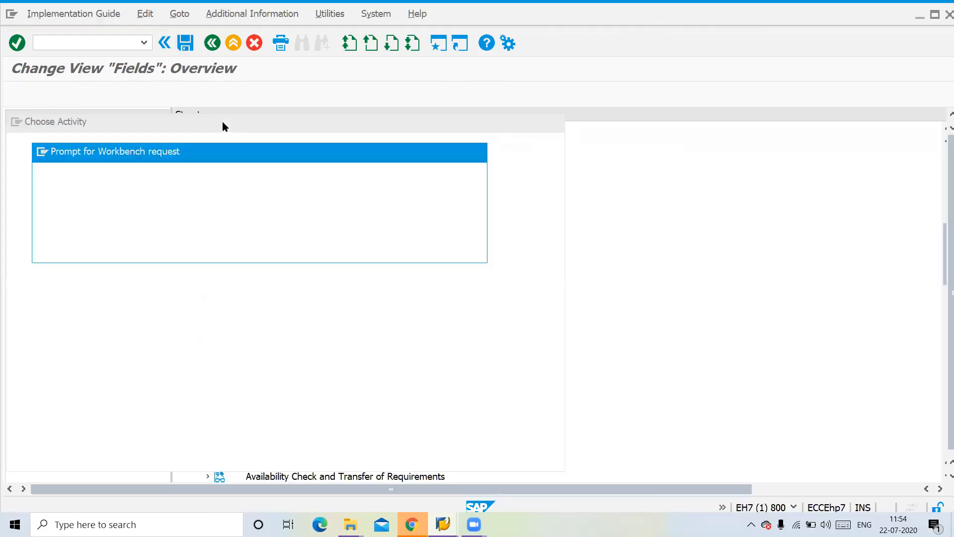
key(Return)
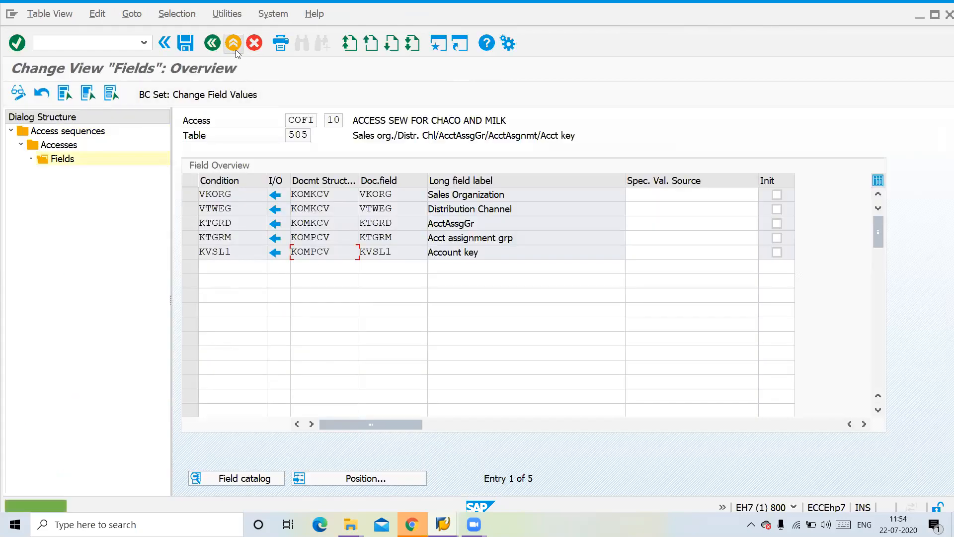
Step: Return to the activity list and open Define account determination types
click(219, 44)
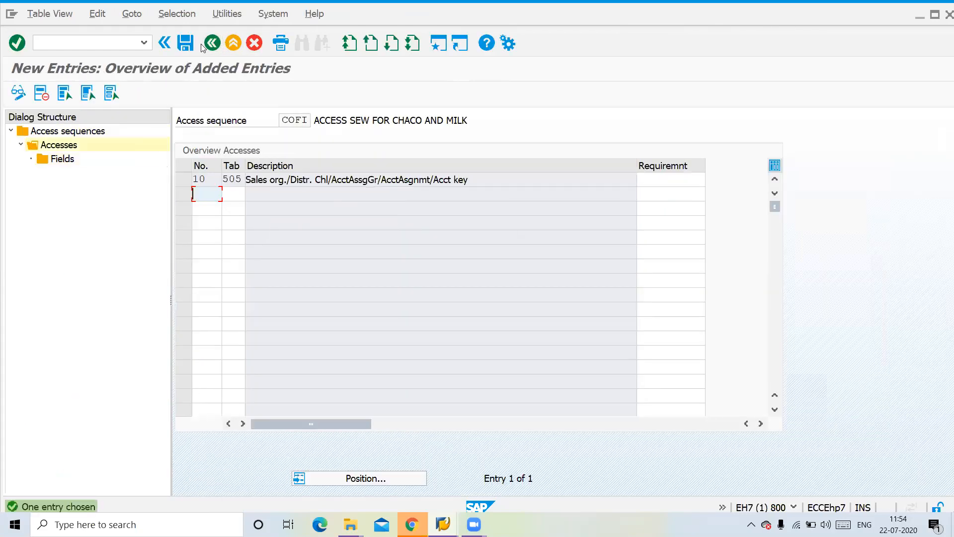
click(212, 45)
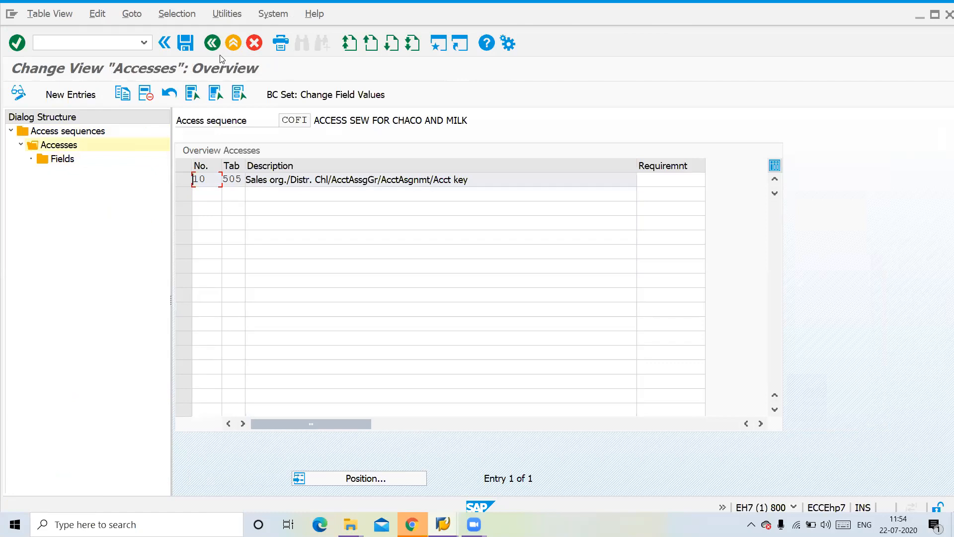
click(212, 47)
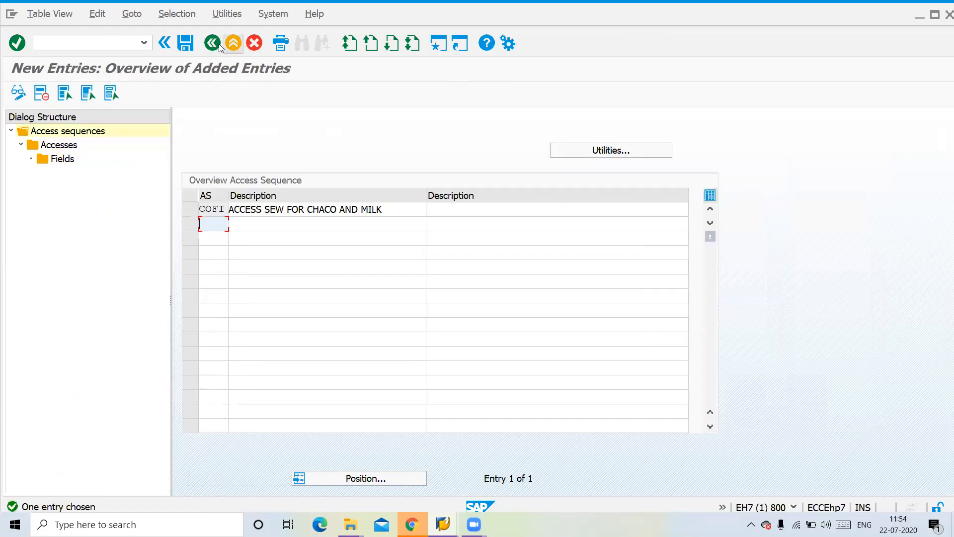
click(212, 45)
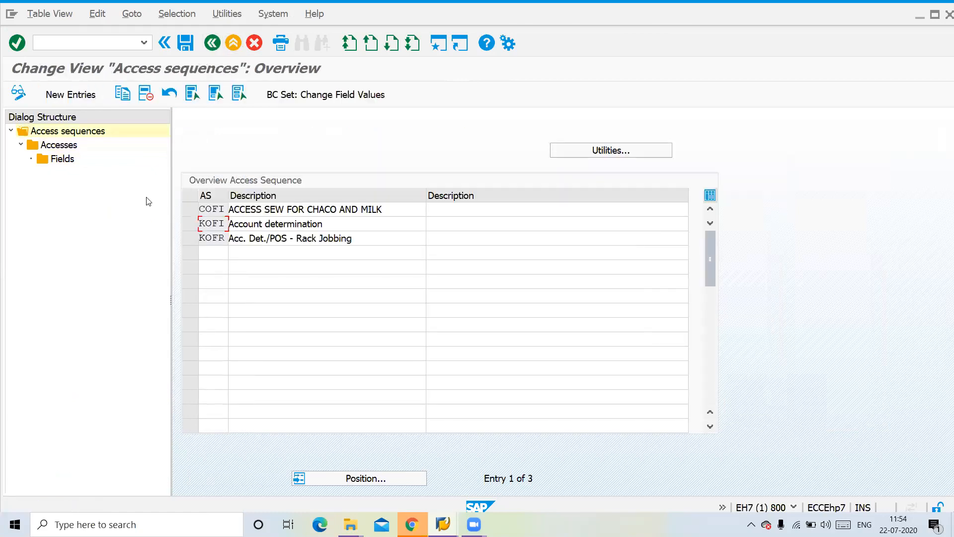
click(212, 44)
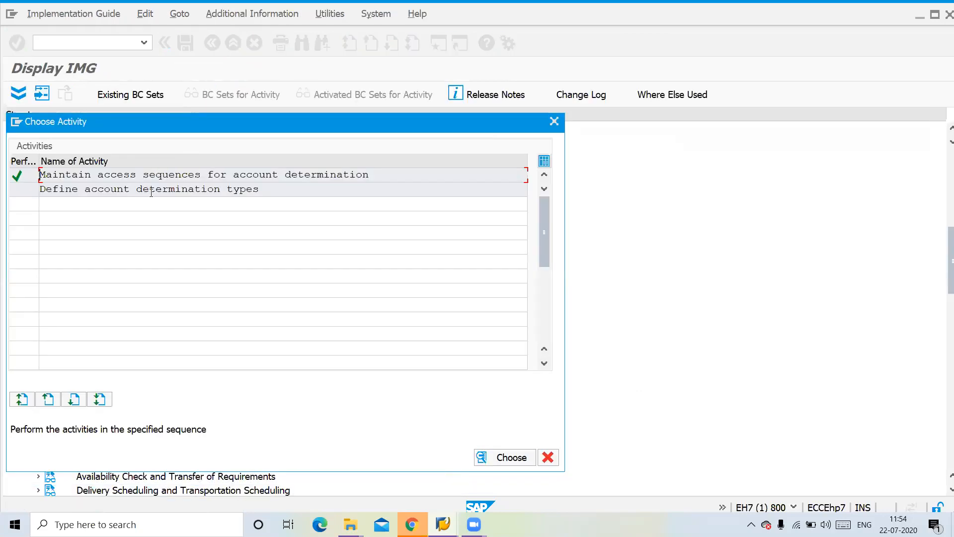
double_click(153, 192)
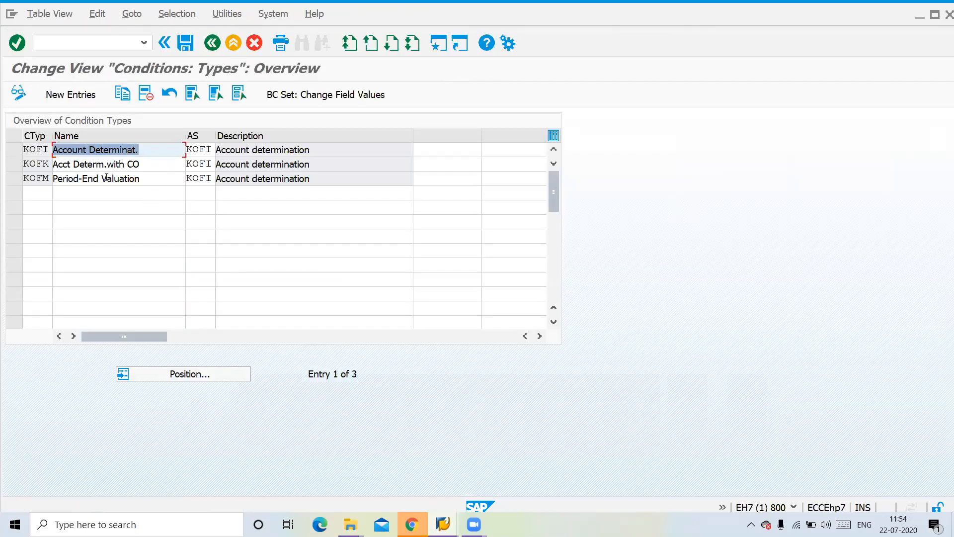
Step: Examine the existing account determination types KOFI, KOFK and KOFM and their assigned access sequence
click(79, 175)
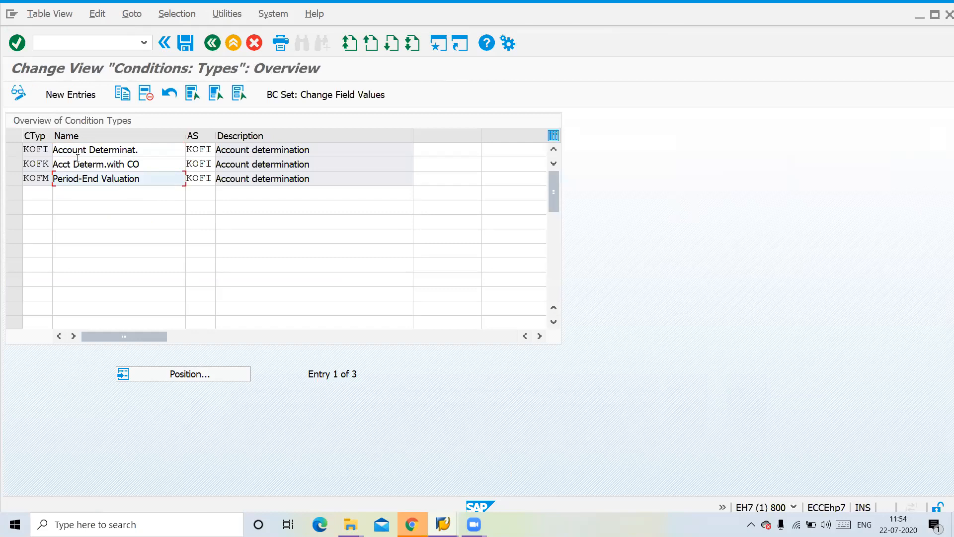
click(78, 160)
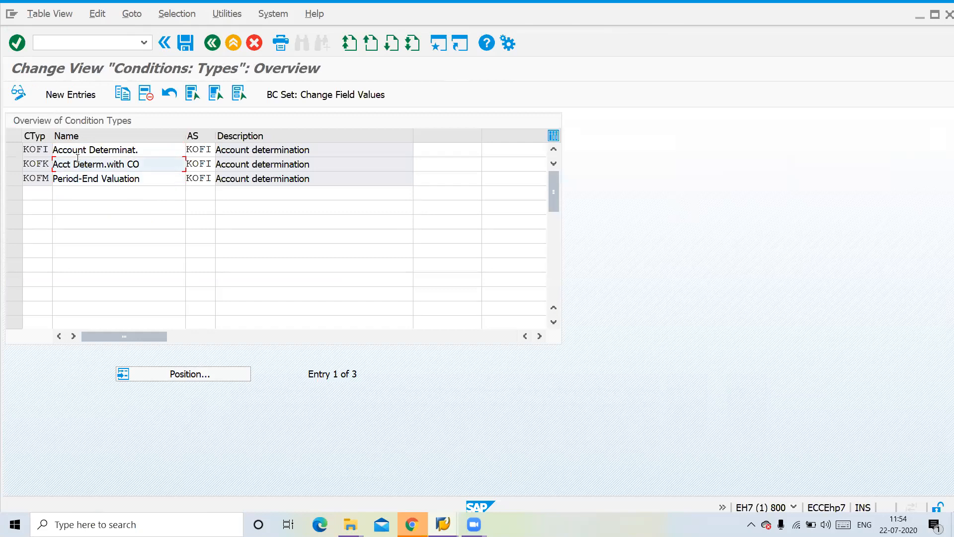
click(31, 149)
click(44, 163)
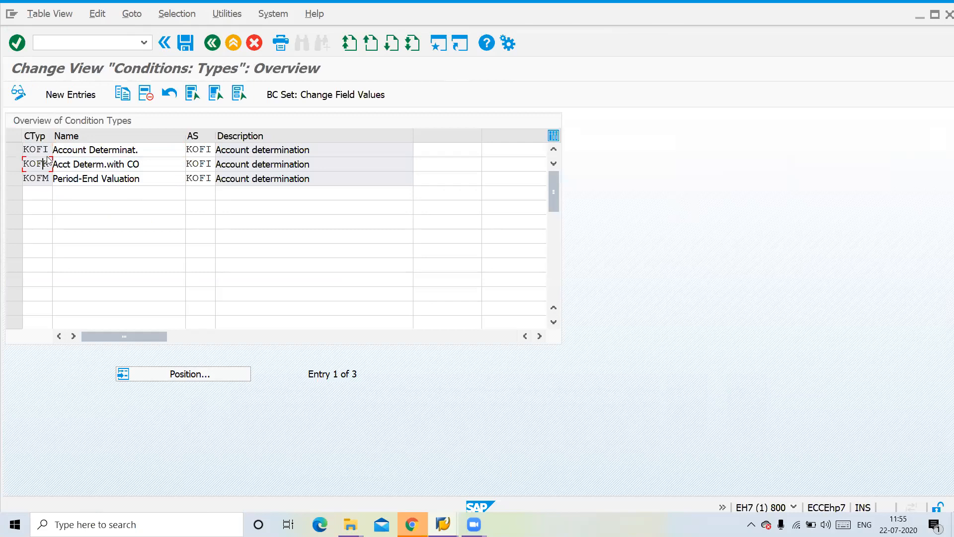
click(46, 149)
key(Tab)
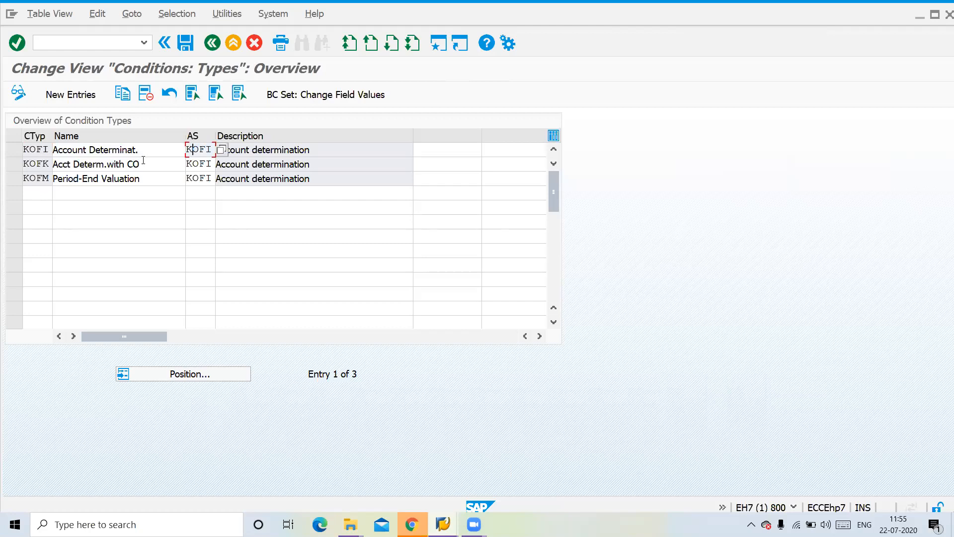
click(142, 160)
drag(142, 160, 53, 163)
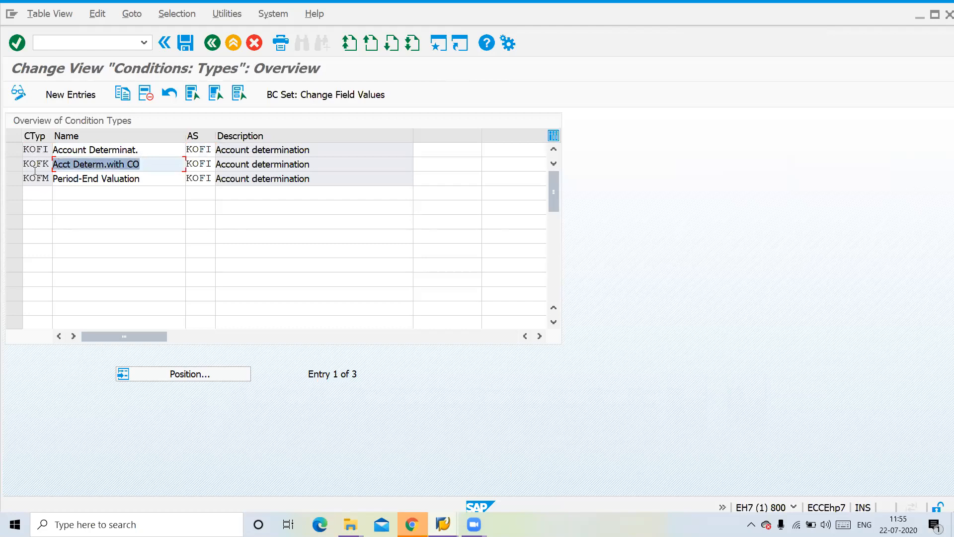
click(33, 163)
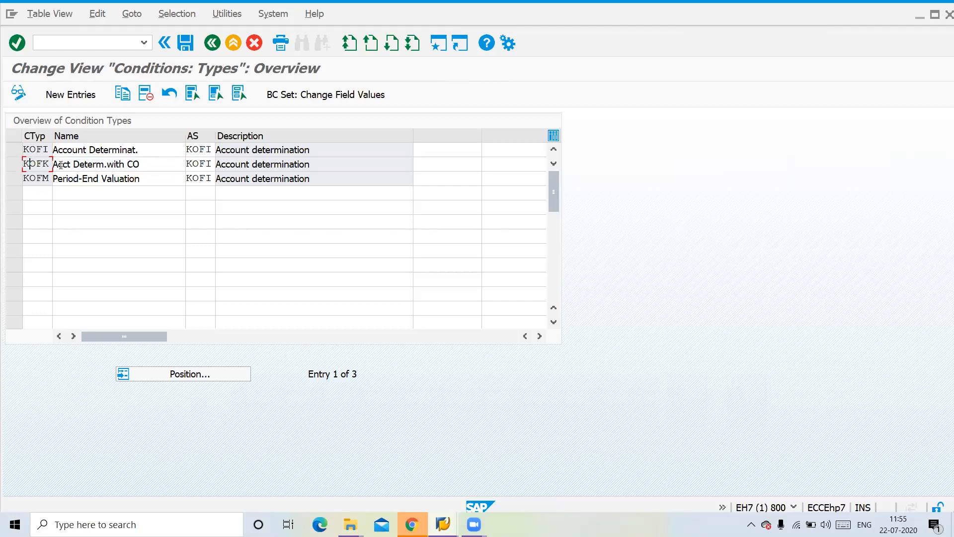
click(44, 149)
Step: Copy condition types KOFI and KOFK as new condition types COFI and COFK
click(15, 149)
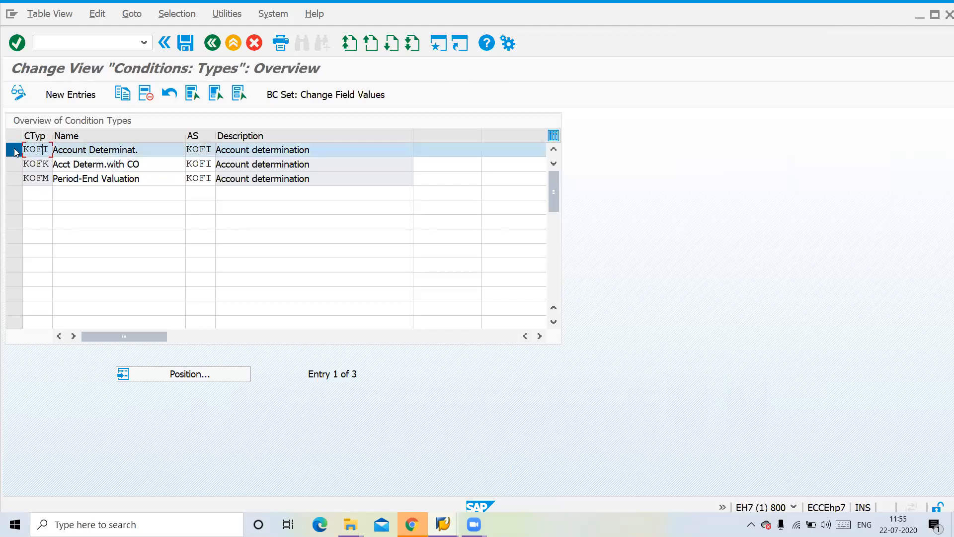
click(14, 164)
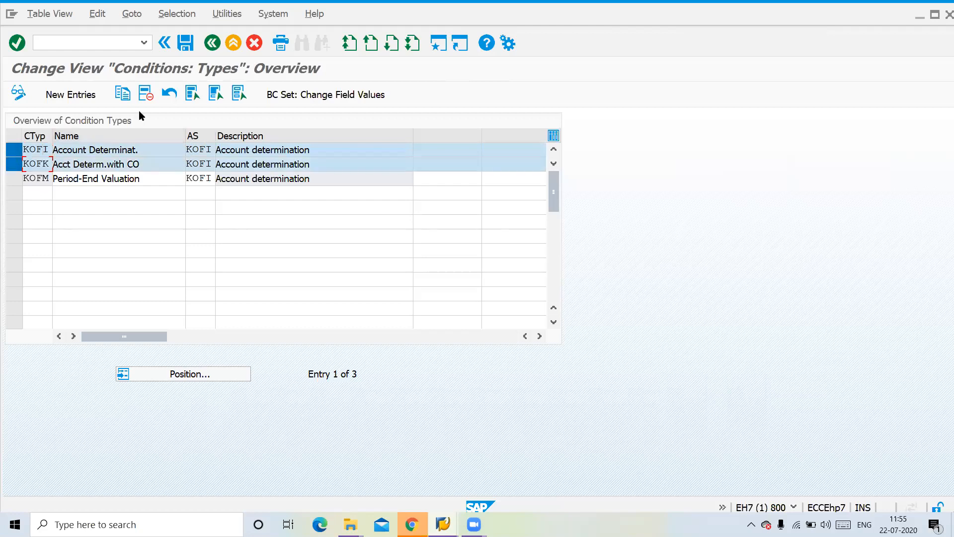
click(122, 94)
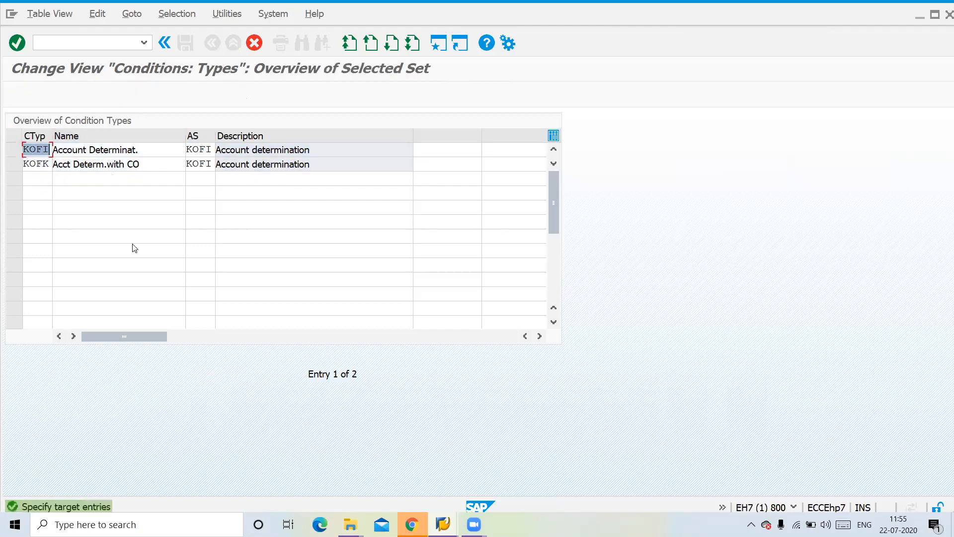
text(COFI)
click(25, 169)
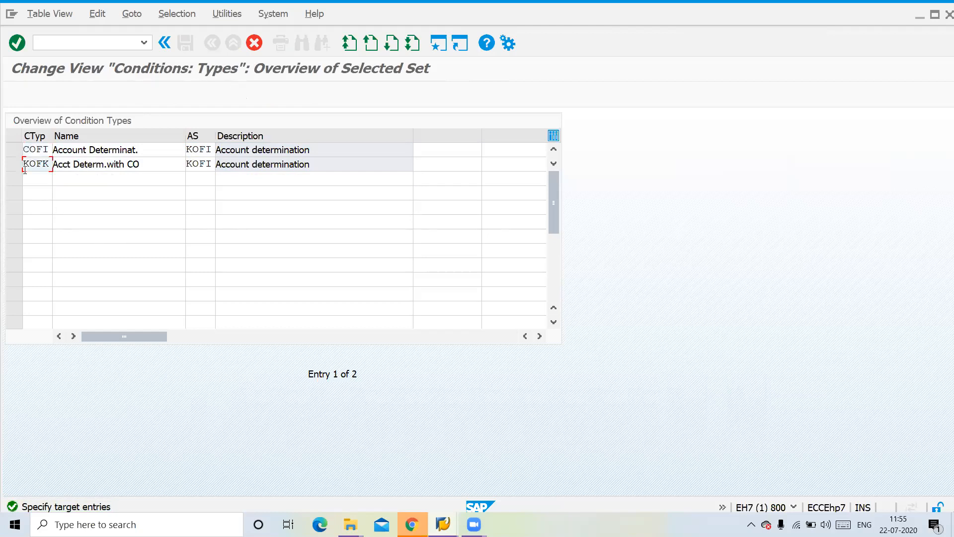
key(Delete)
text(C)
Step: Assign access sequence COFI to condition types COFI and COFK, and save them to the proposed customizing request
drag(200, 150, 220, 152)
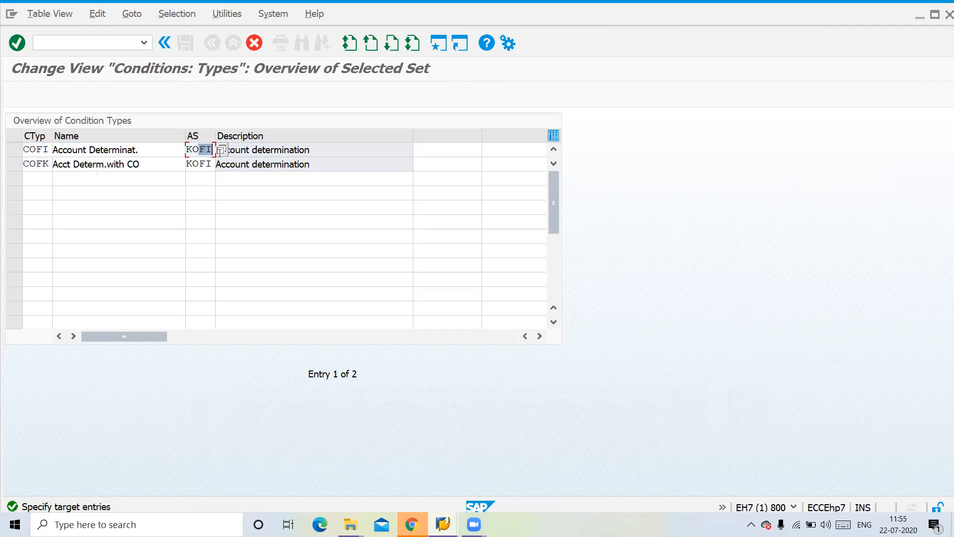
click(220, 150)
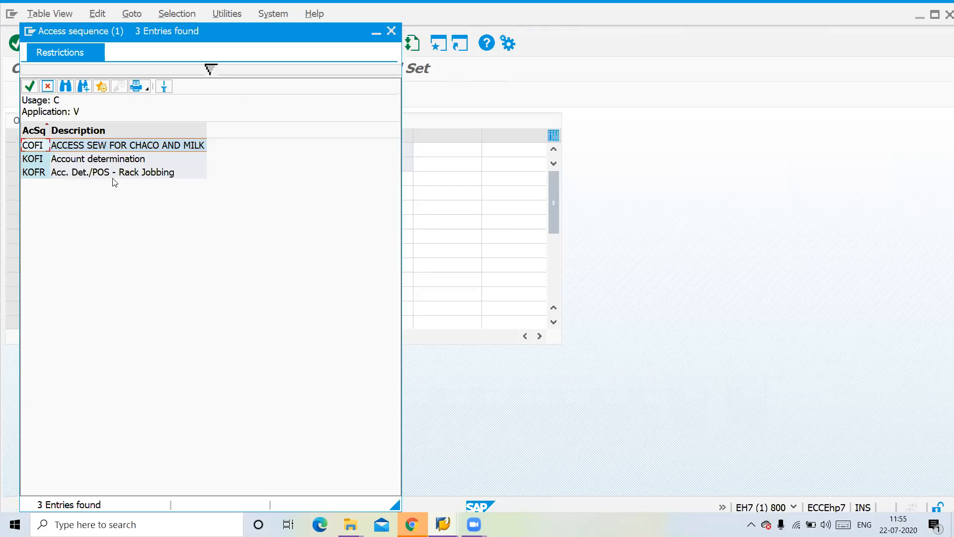
click(90, 147)
click(203, 164)
click(221, 164)
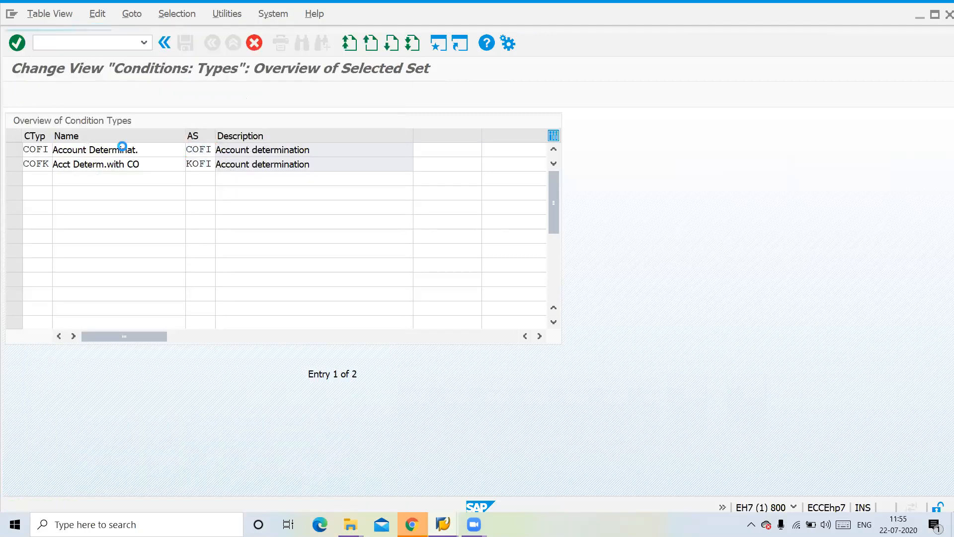
click(90, 145)
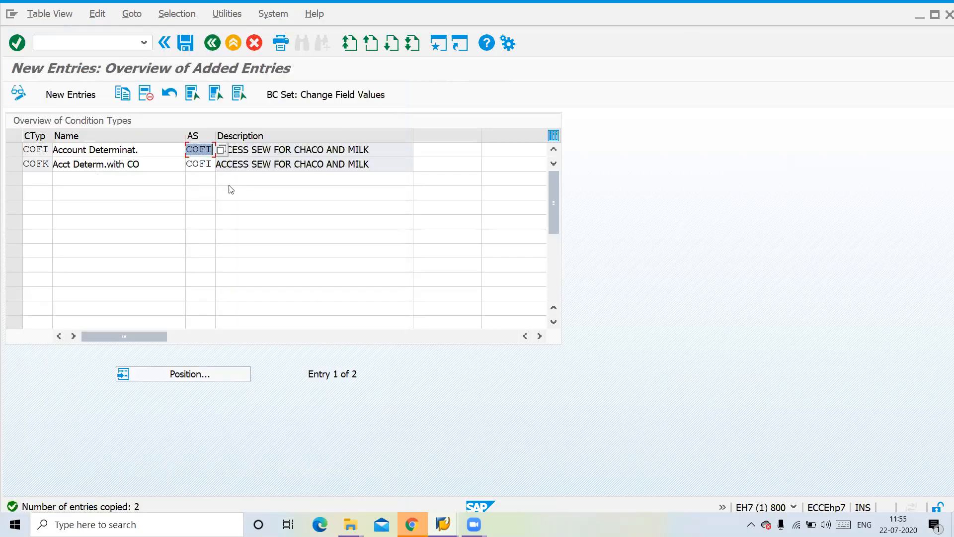
key(ctrl+s)
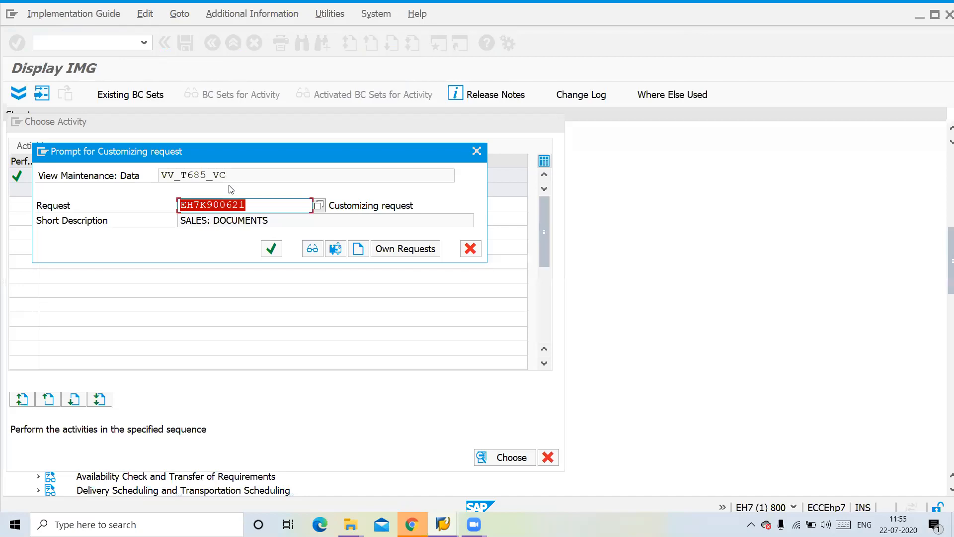
key(Return)
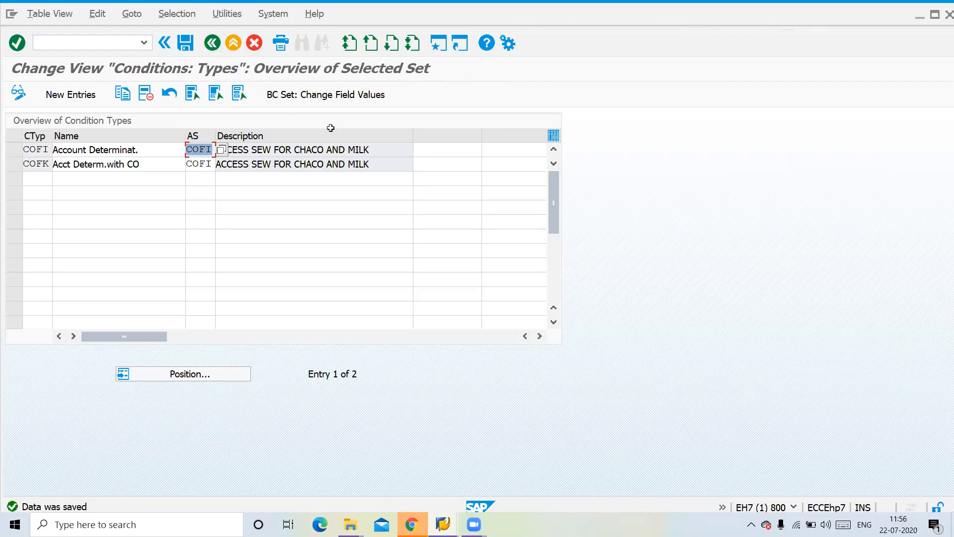
Step: Leave the condition types and open Define account determination procedure under Define And Assign Account Determination Procedures
click(211, 42)
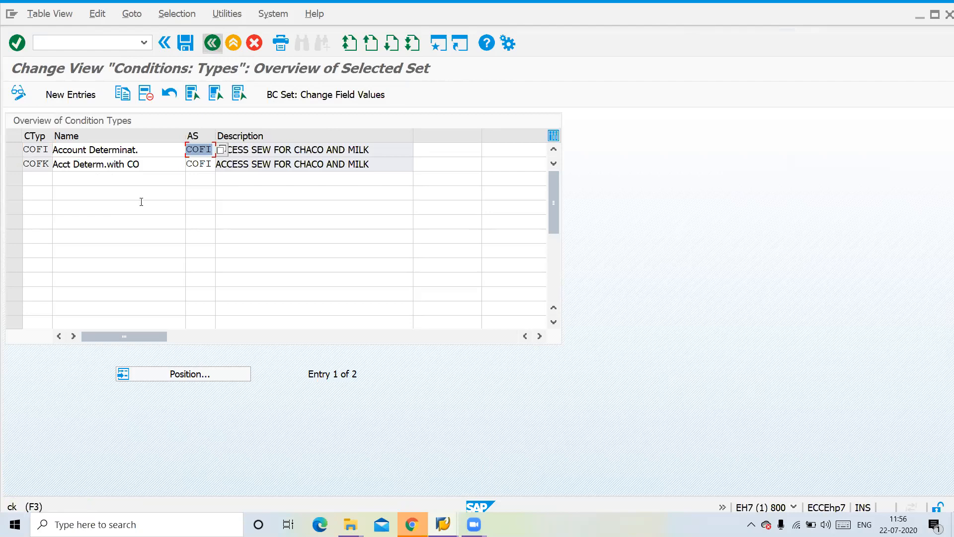
click(211, 43)
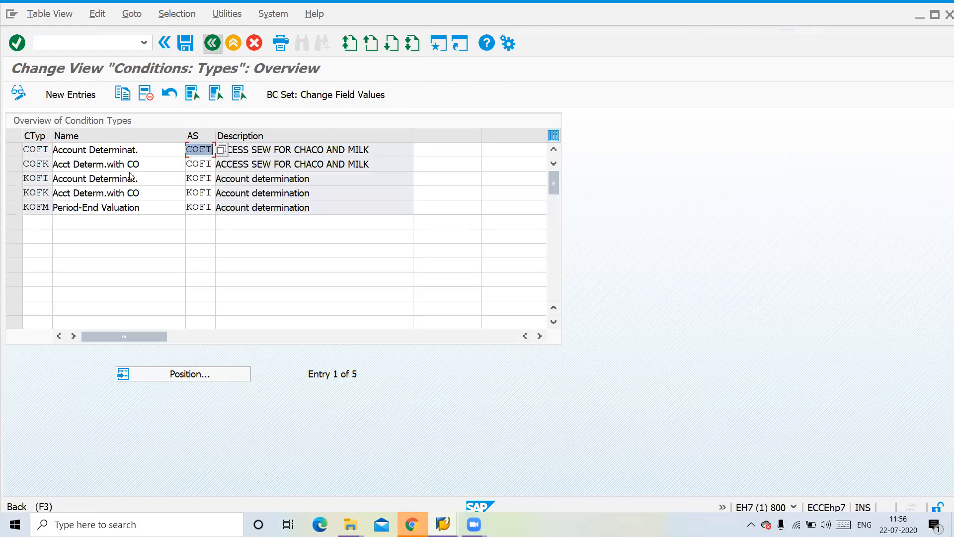
key(Escape)
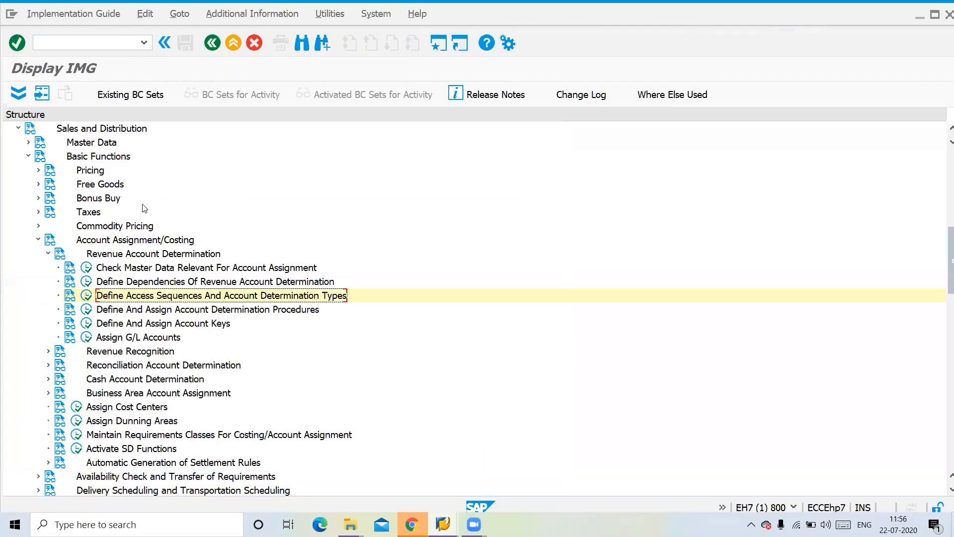
click(88, 310)
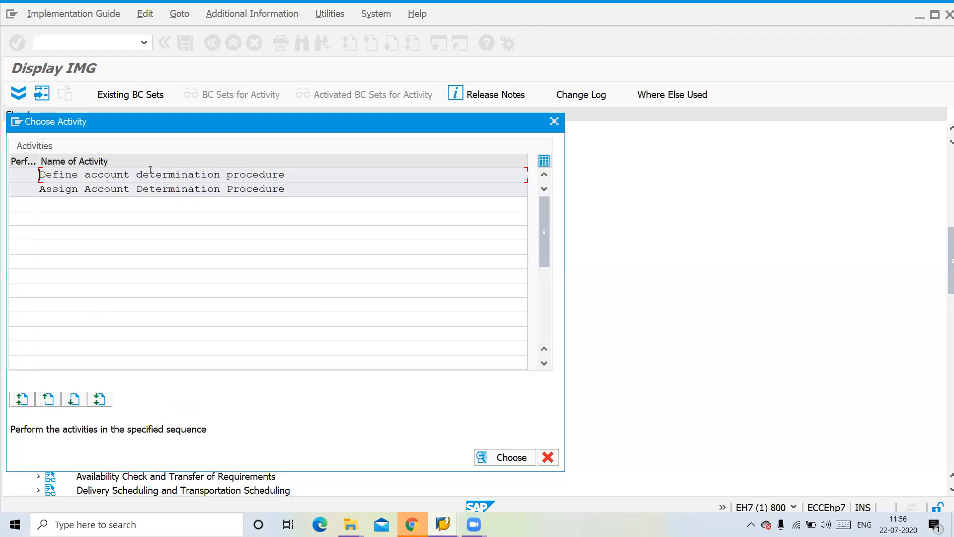
double_click(149, 175)
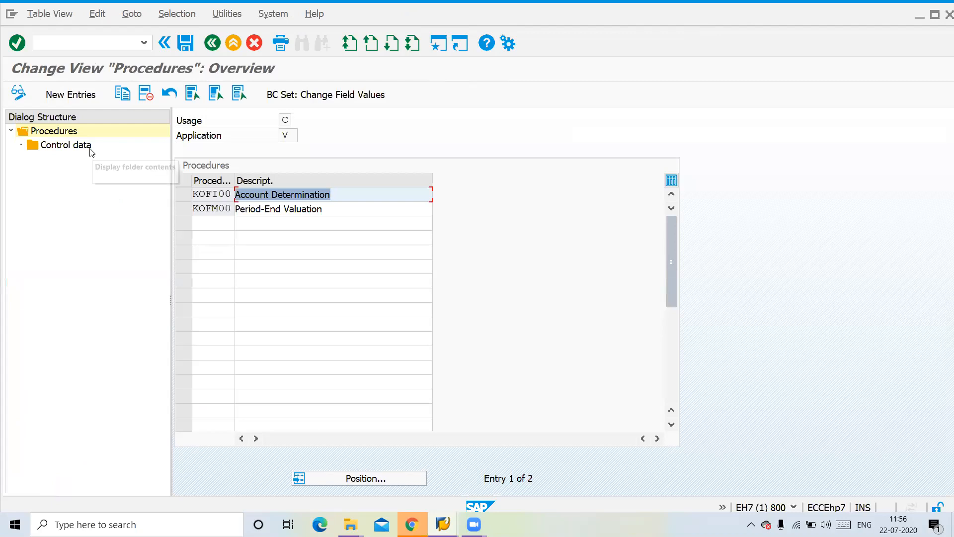
Step: Create a new account determination procedure COFI00 with the description C&M procedure
click(64, 94)
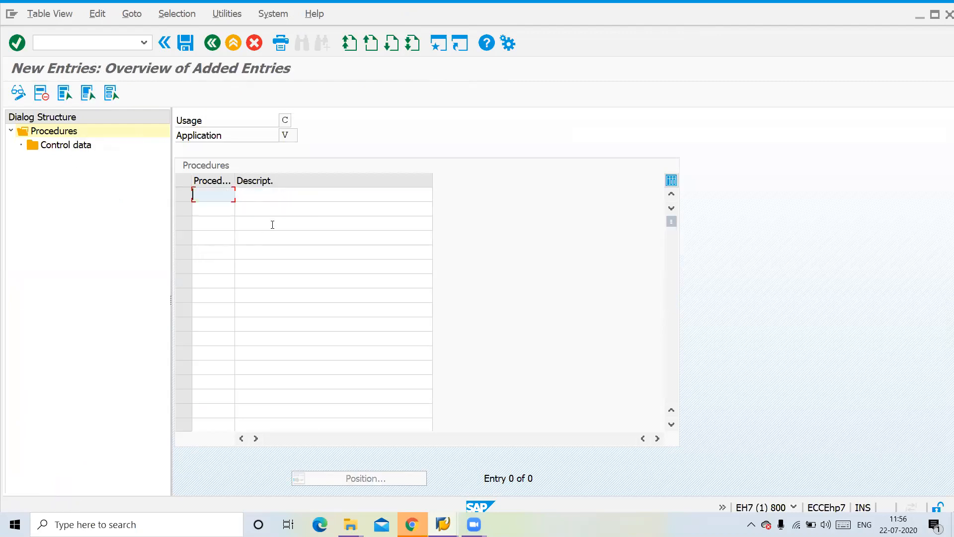
text(COFI00)
key(Tab)
text(C)
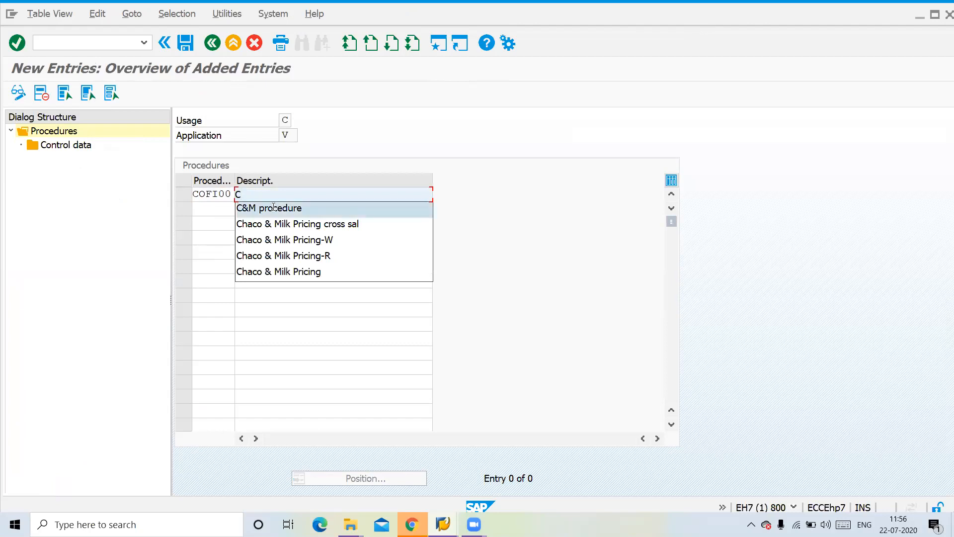
click(273, 208)
key(Return)
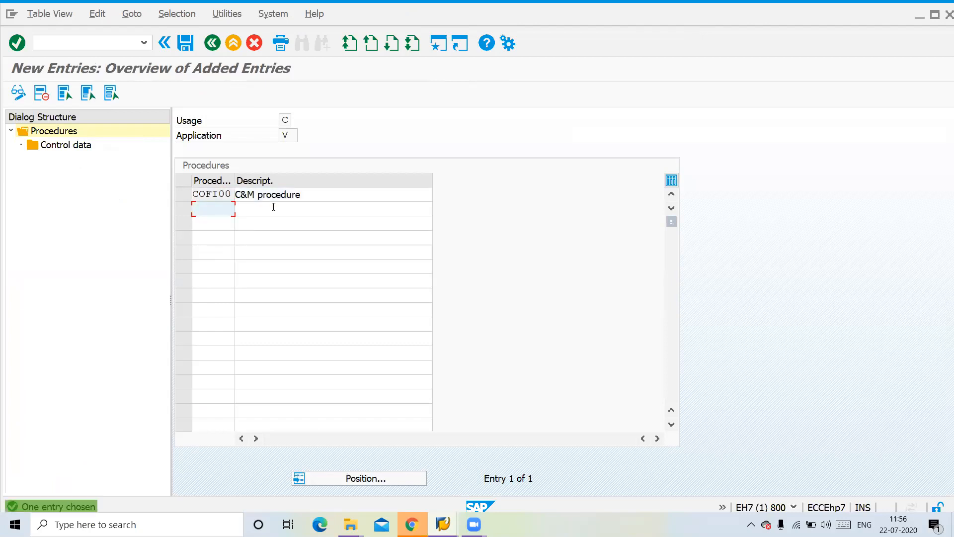
click(183, 195)
double_click(60, 148)
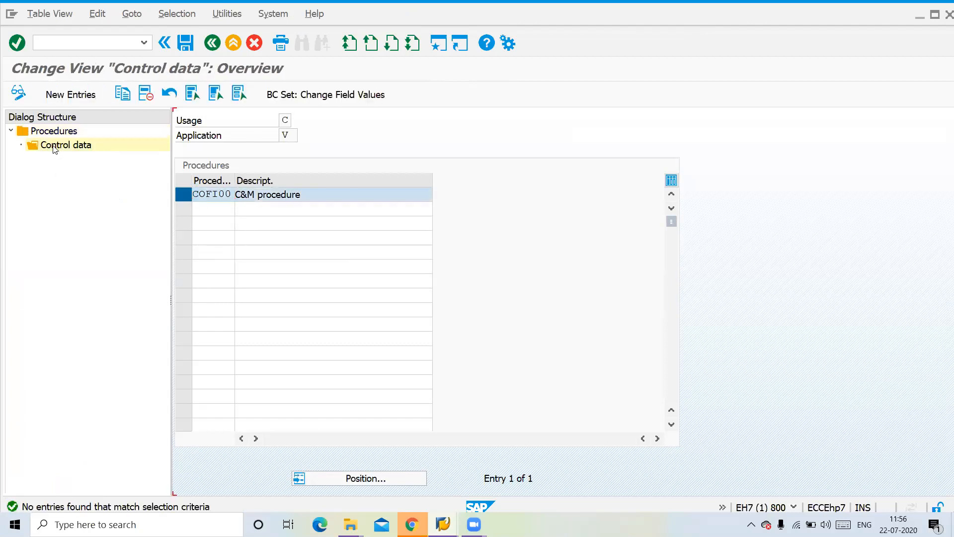
click(81, 97)
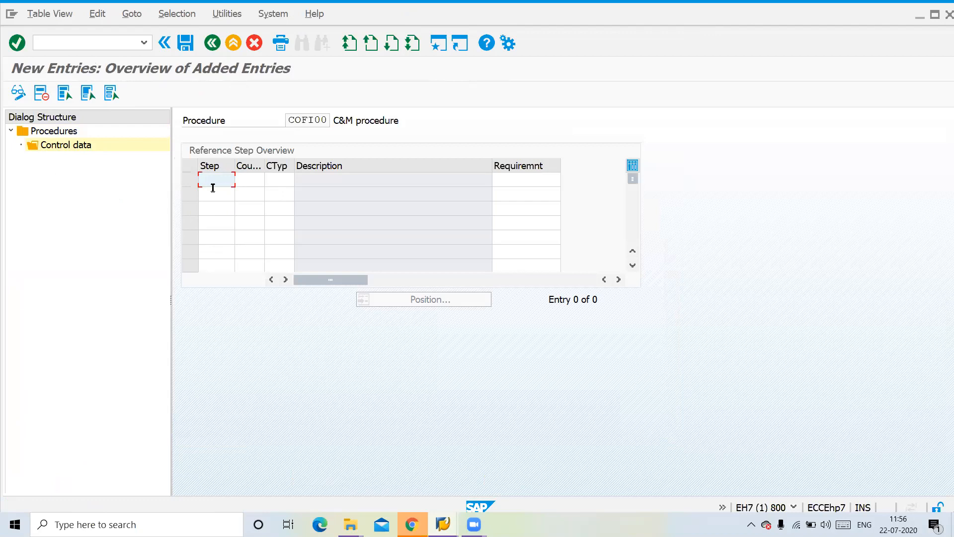
text(10)
key(BackSpace)
key(BackSpace)
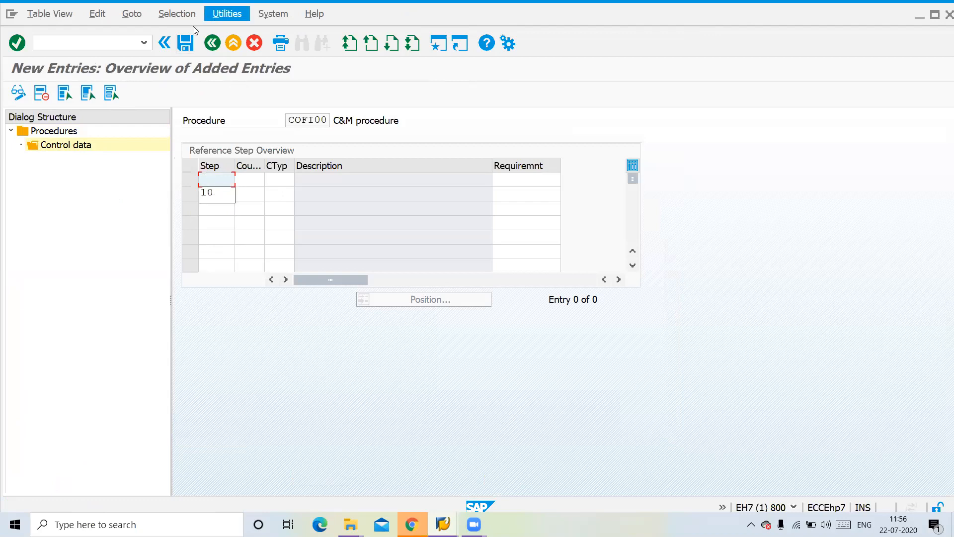
click(182, 49)
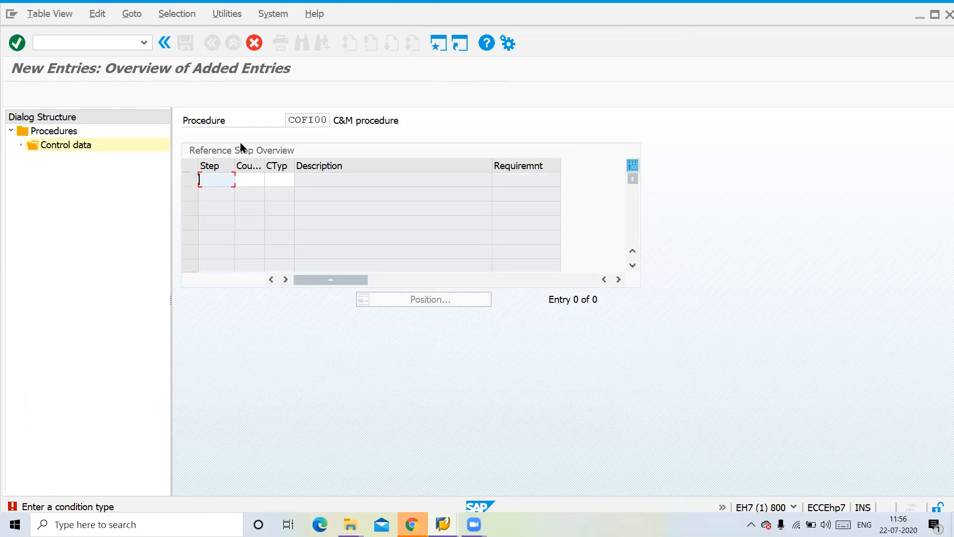
click(254, 44)
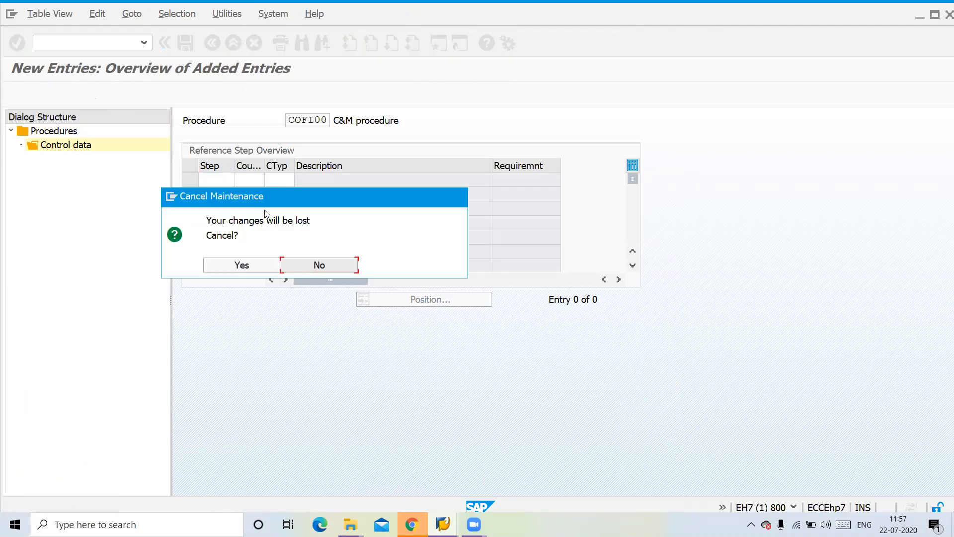
click(242, 264)
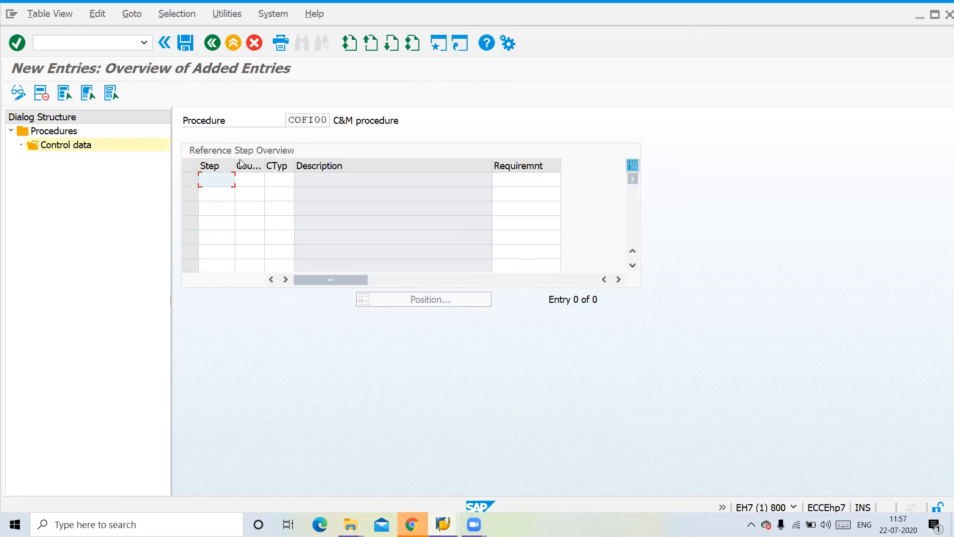
Step: Exit the procedure maintenance, saving procedure COFI00 to the proposed customizing request
click(212, 44)
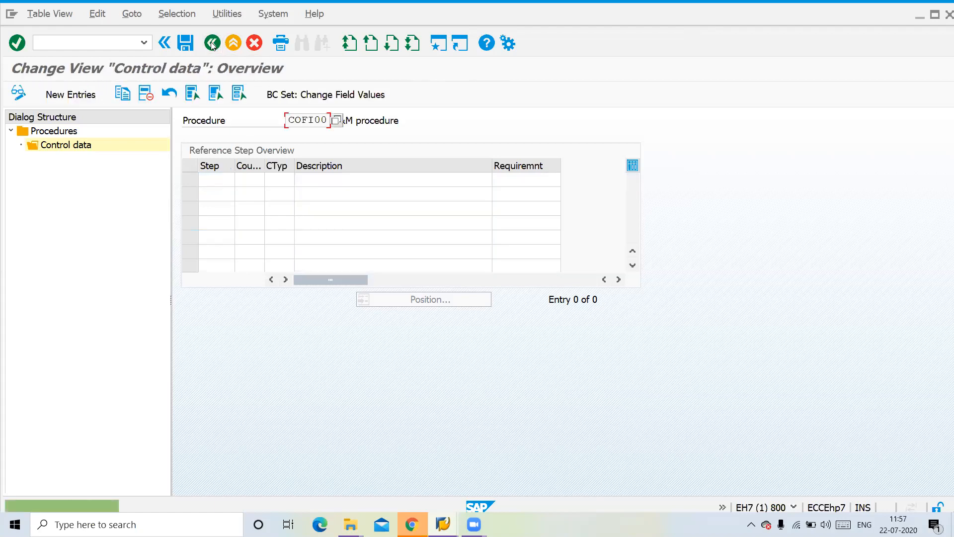
click(213, 43)
click(212, 43)
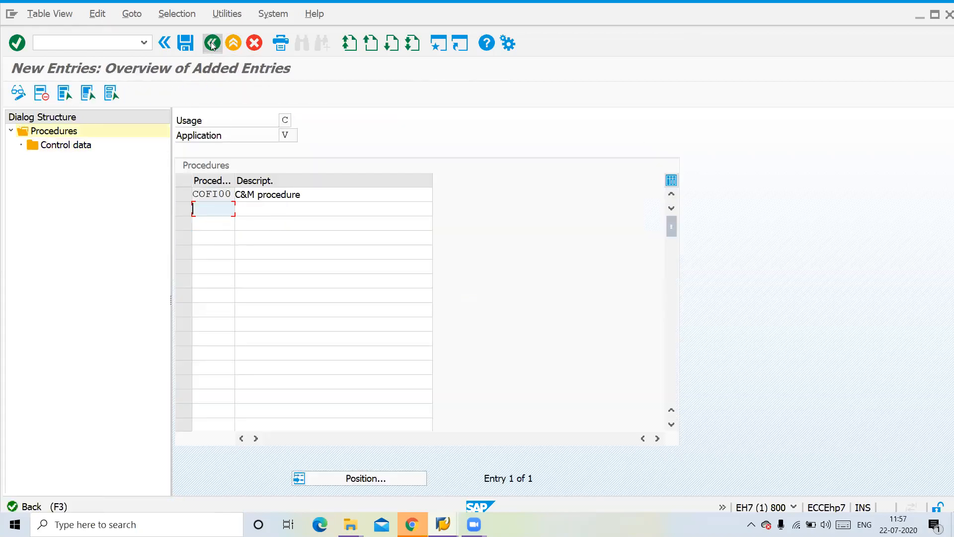
click(213, 44)
click(213, 44)
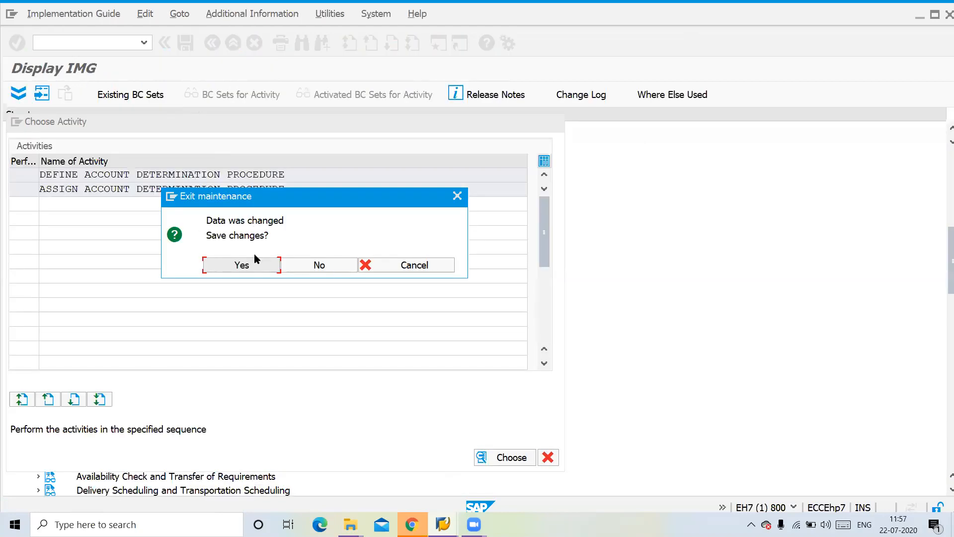
click(242, 265)
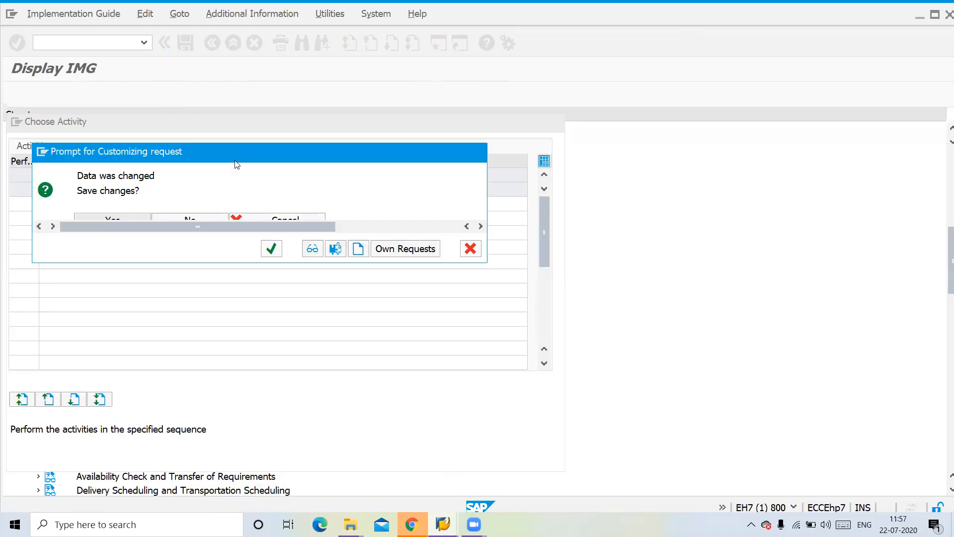
click(271, 250)
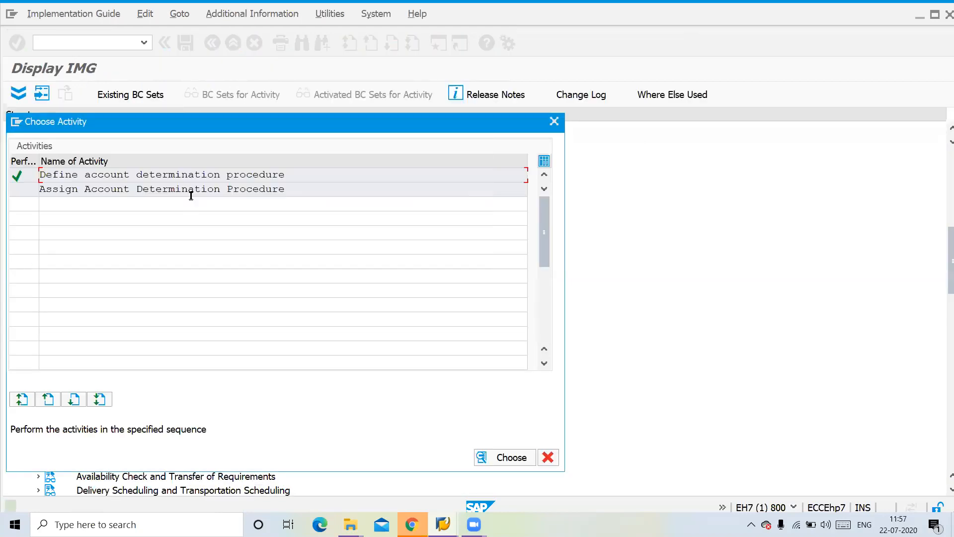
Step: Reopen Define account determination procedure and display the control data of the standard procedure KOFI00
double_click(173, 176)
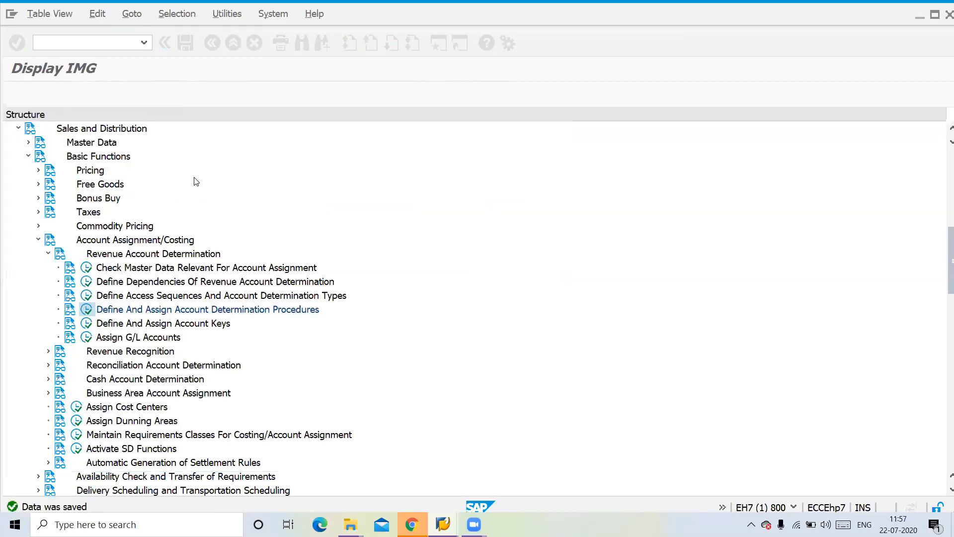
click(187, 209)
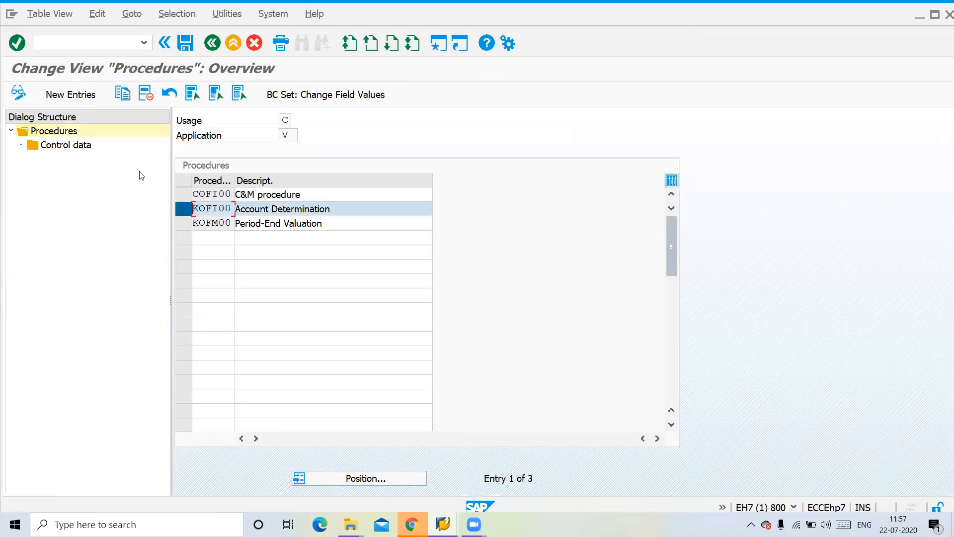
click(81, 148)
double_click(81, 148)
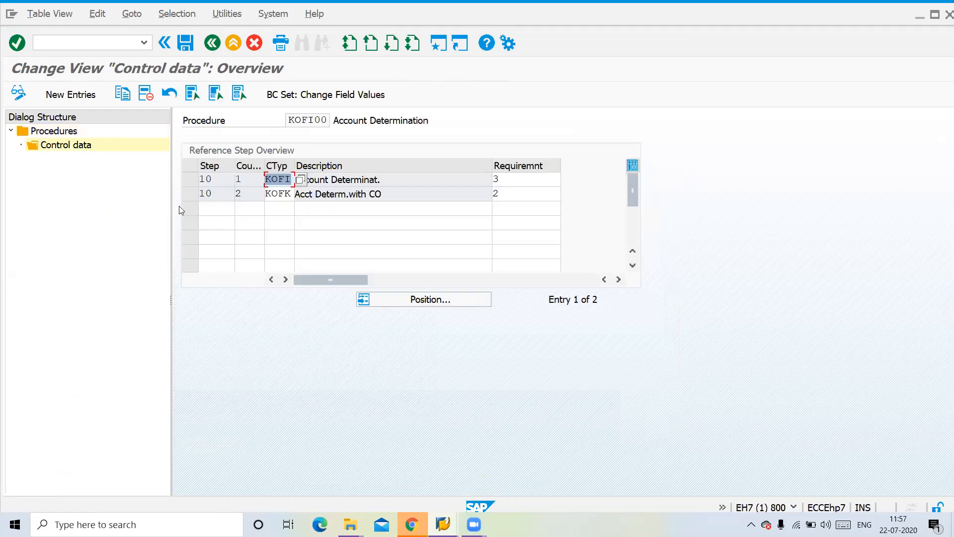
Step: Examine the step, counter and condition type of the KOFI and KOFK rows in KOFI00's control data, widening the counter column
click(225, 178)
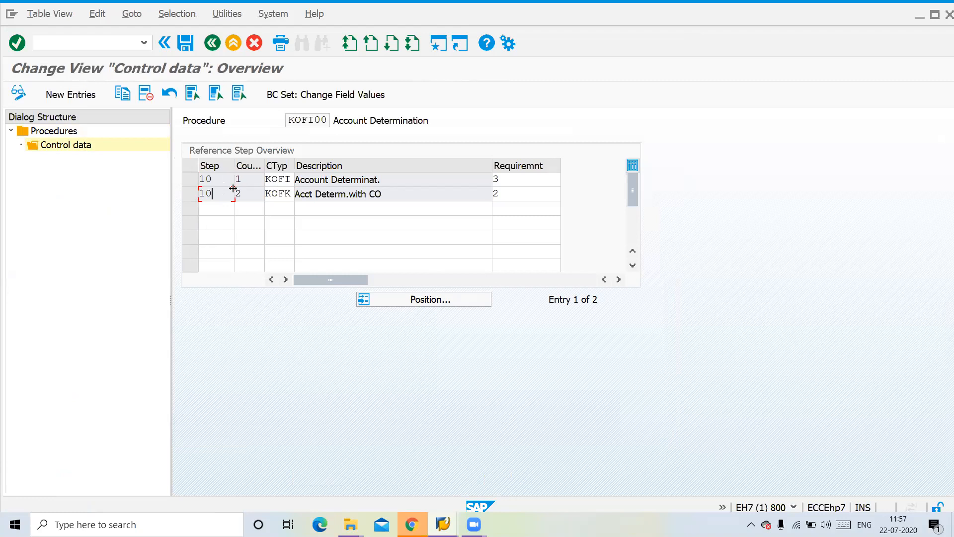
click(250, 182)
click(277, 194)
click(252, 179)
drag(264, 162, 284, 160)
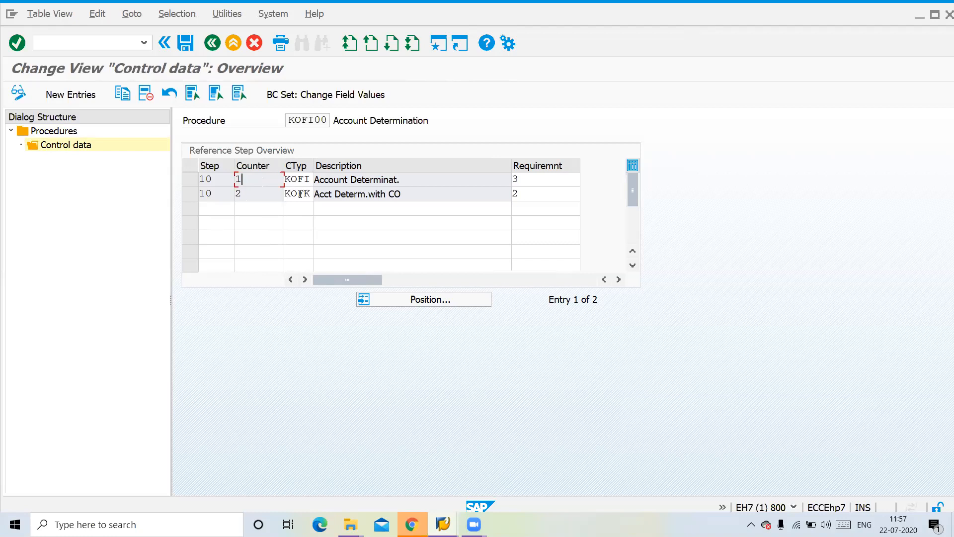
click(303, 179)
click(304, 194)
click(302, 178)
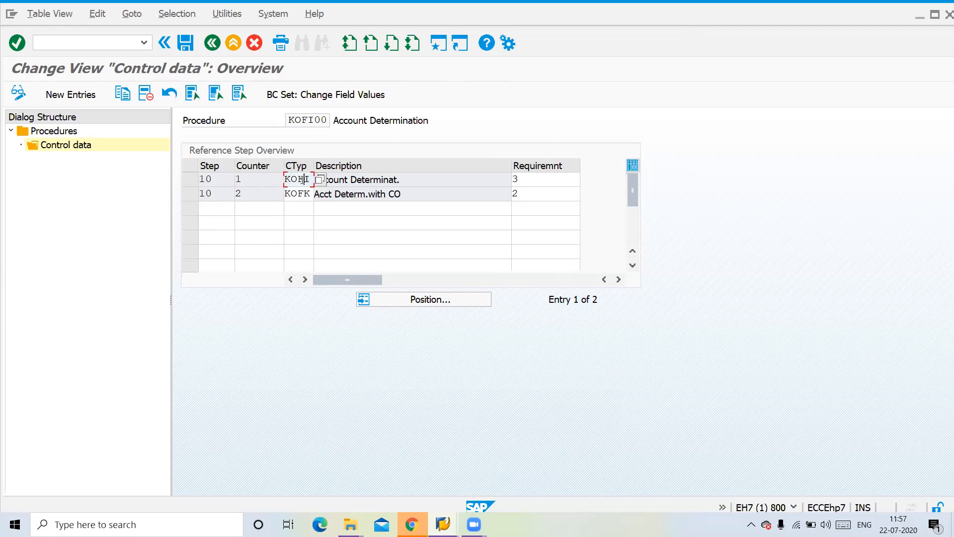
click(303, 194)
click(301, 180)
click(300, 192)
click(300, 178)
click(301, 193)
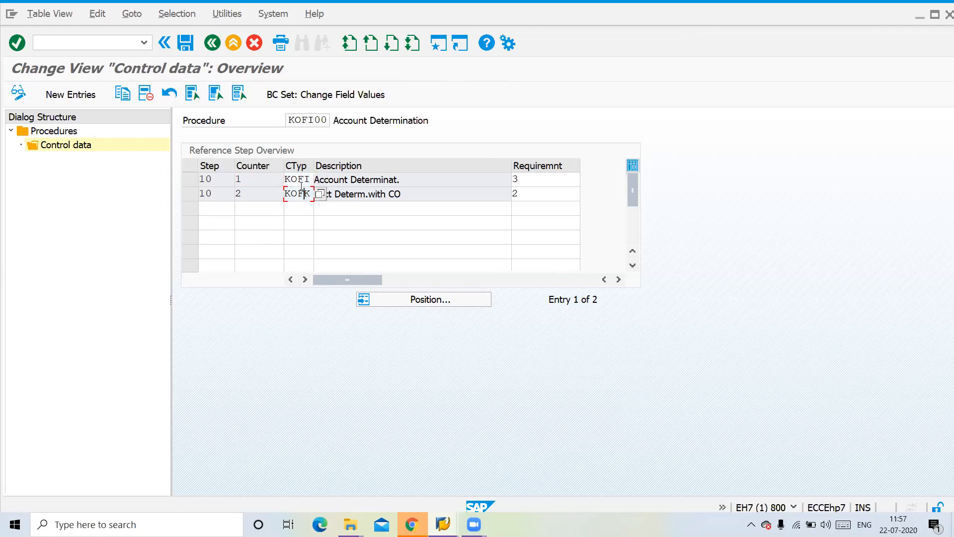
click(301, 179)
click(300, 194)
Step: Compare requirement routines 2 and 3 available for condition type KOFI, close the list unchanged and return to the procedures overview
click(526, 179)
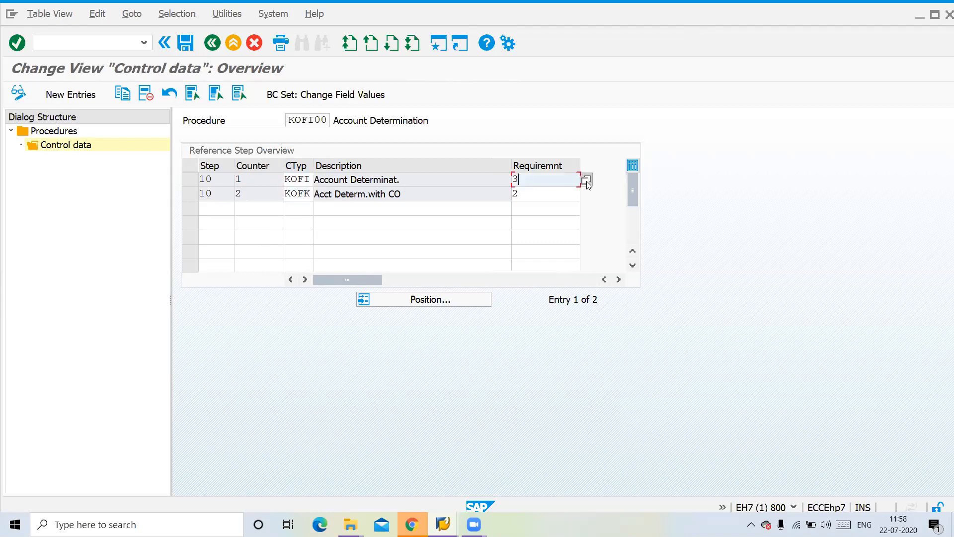
click(586, 180)
click(79, 264)
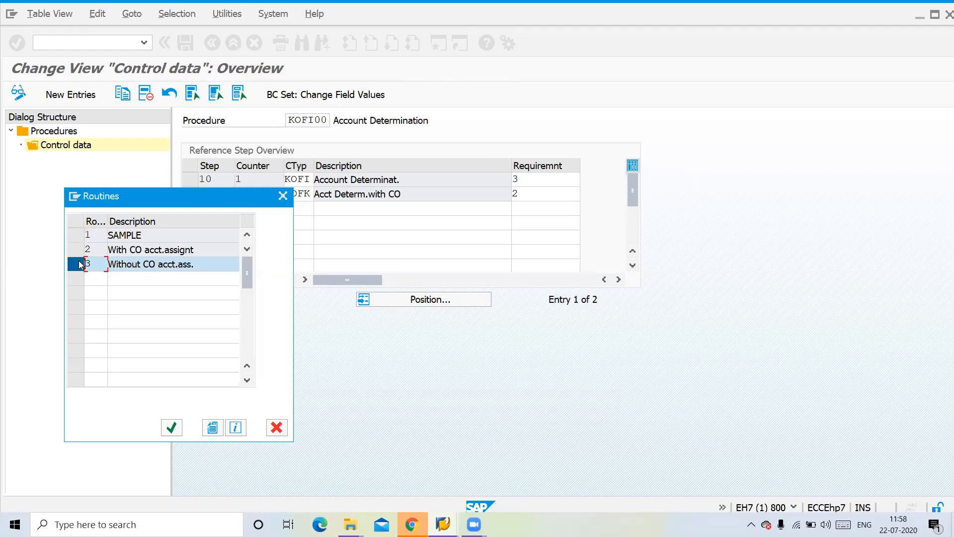
click(79, 253)
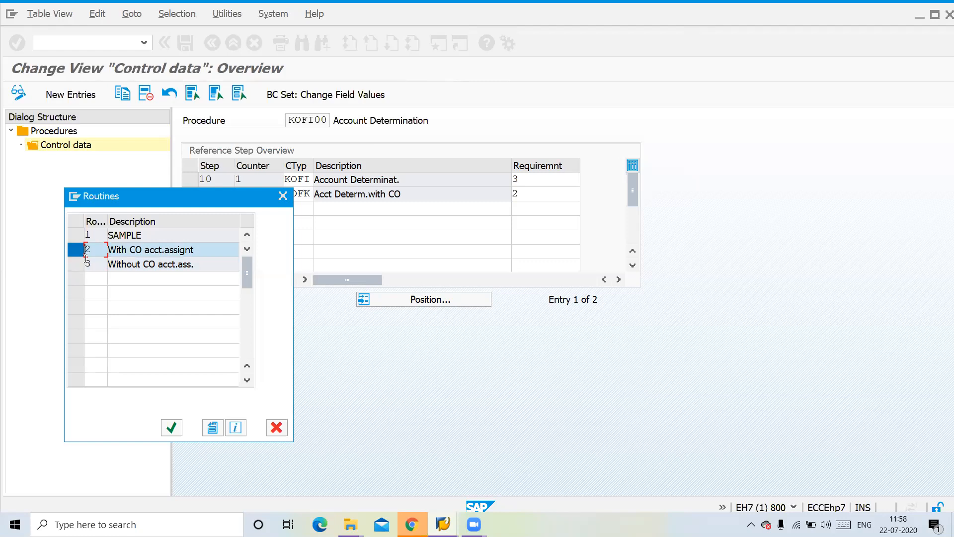
click(159, 262)
click(76, 264)
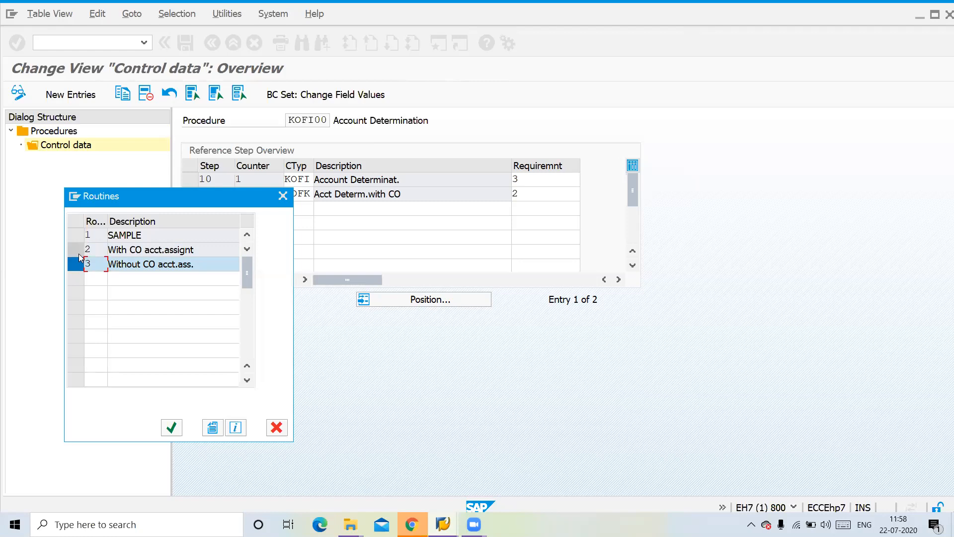
click(77, 250)
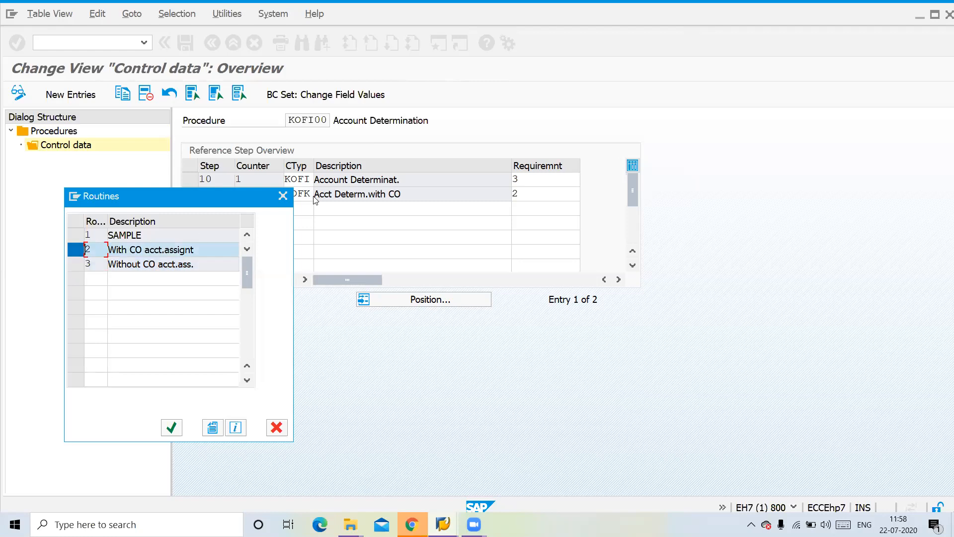
click(286, 195)
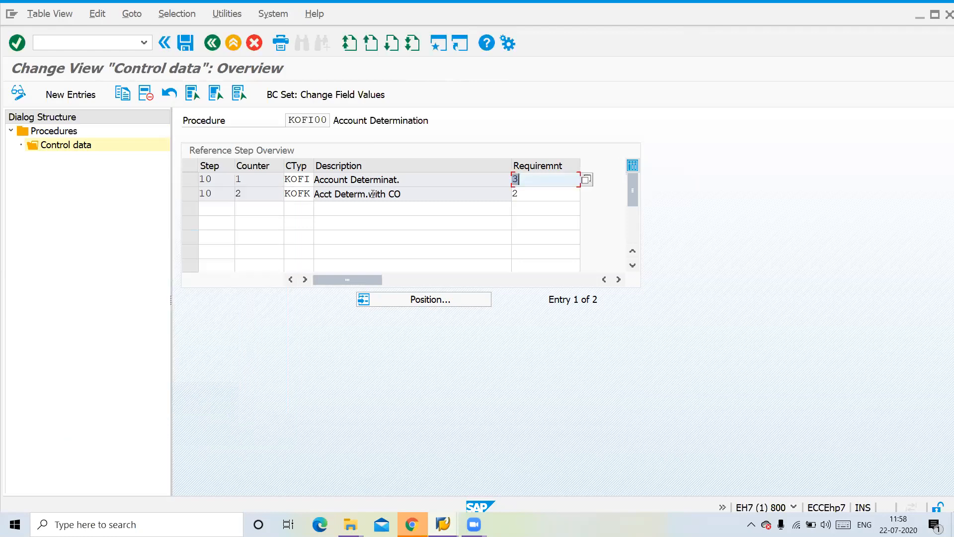
click(529, 177)
key(F3)
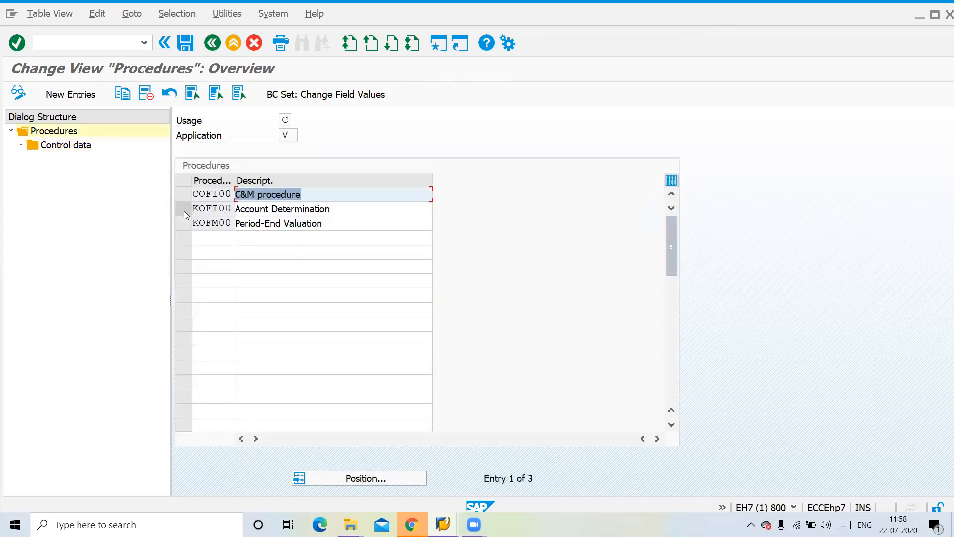
Step: Open the control data of procedure COFI00 and start adding new entries
click(184, 195)
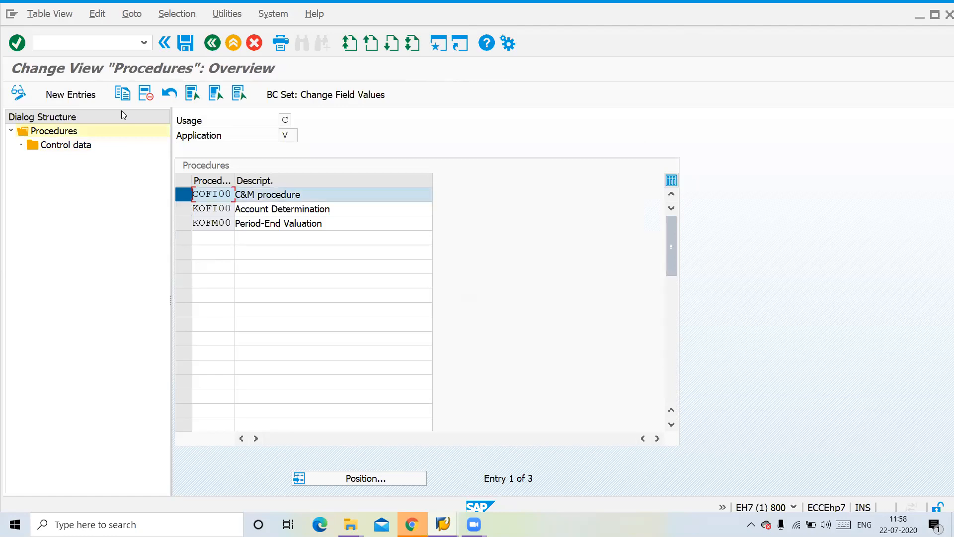
click(78, 98)
click(216, 41)
double_click(82, 150)
click(84, 93)
Step: Enter two control data rows for COFI00, both with step 10, using counters 1 and 2
text(10)
click(213, 197)
text(10)
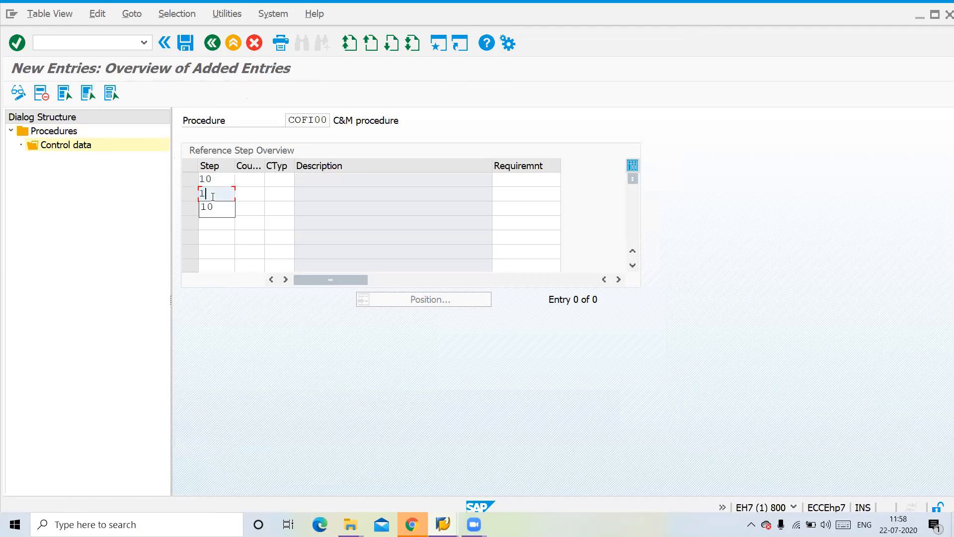
click(247, 181)
text(1)
click(246, 194)
text(2)
Step: Assign condition type COFI to the counter 1 row and COFK to the counter 2 row
click(275, 181)
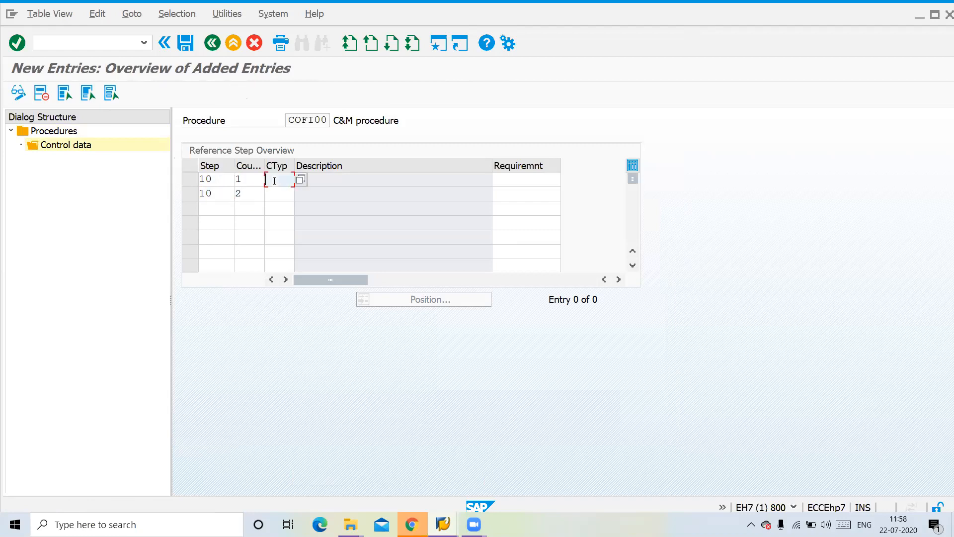
text(COFI)
click(276, 190)
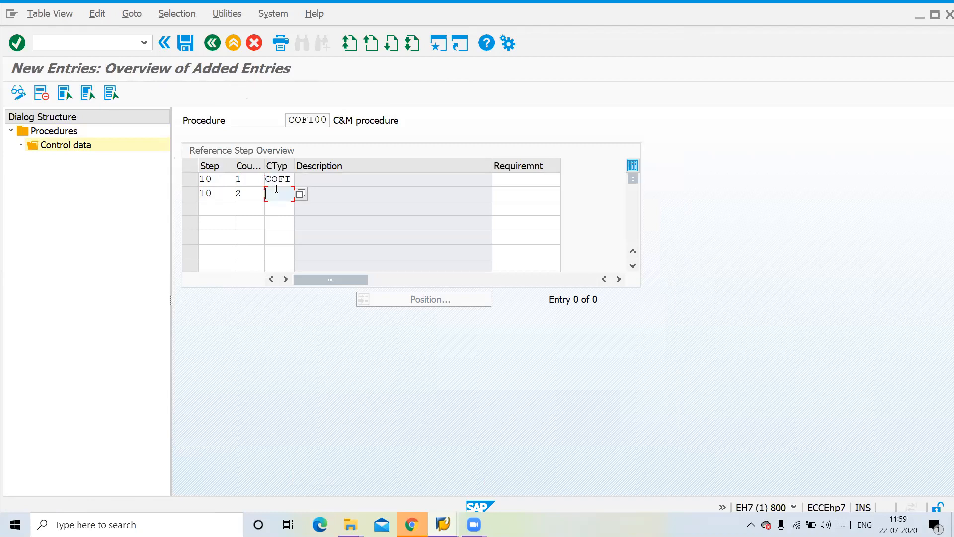
text(C)
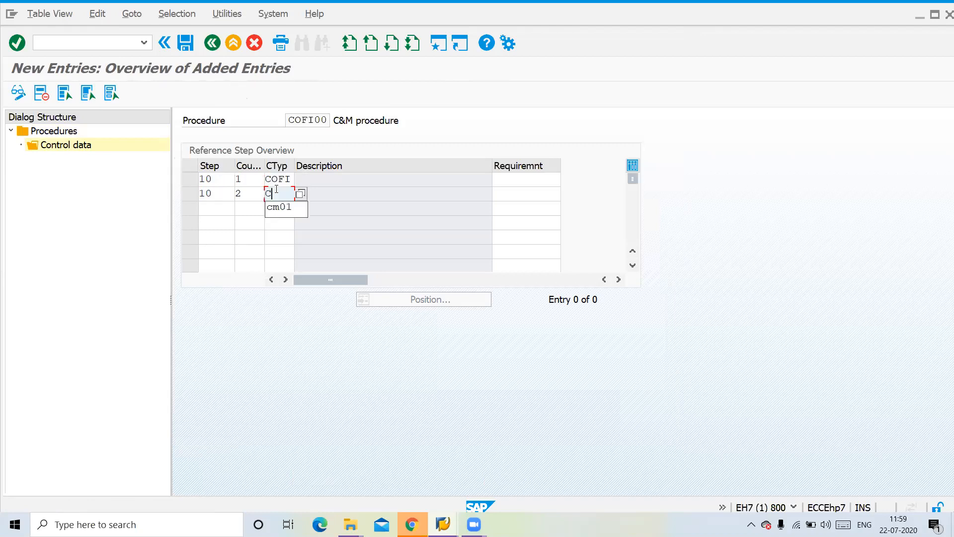
text(OFK)
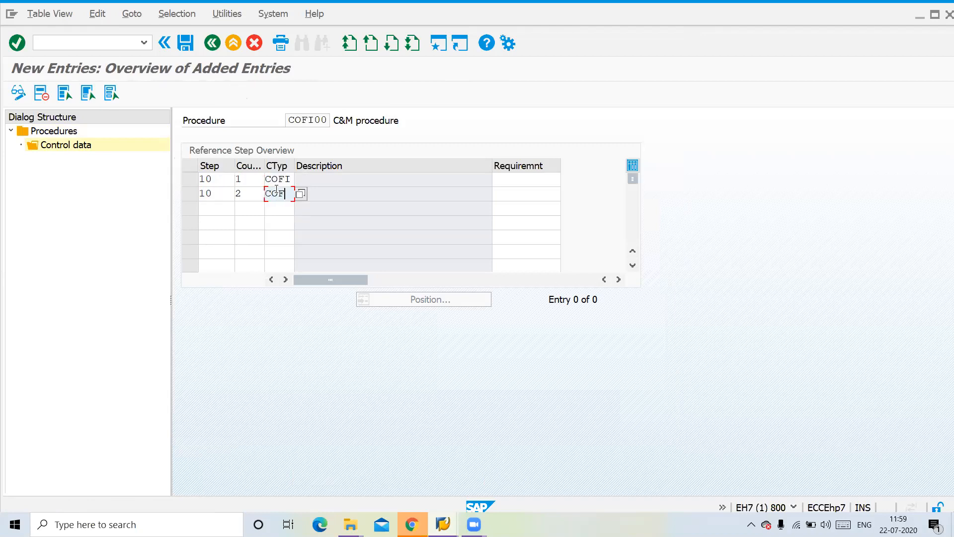
Step: Set requirement 3 for COFI and requirement 2 for COFK, and save the control data to the proposed customizing request
click(510, 180)
click(567, 180)
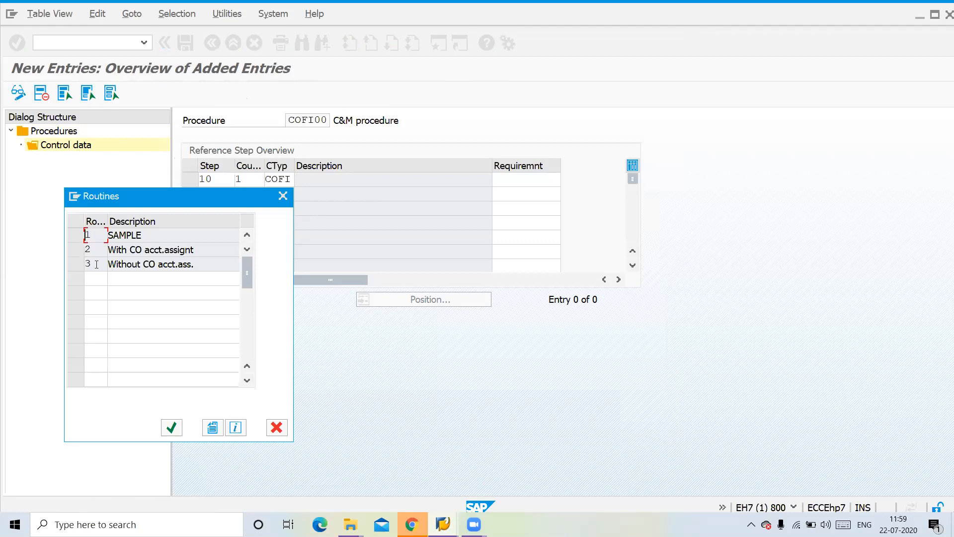
double_click(96, 264)
click(534, 190)
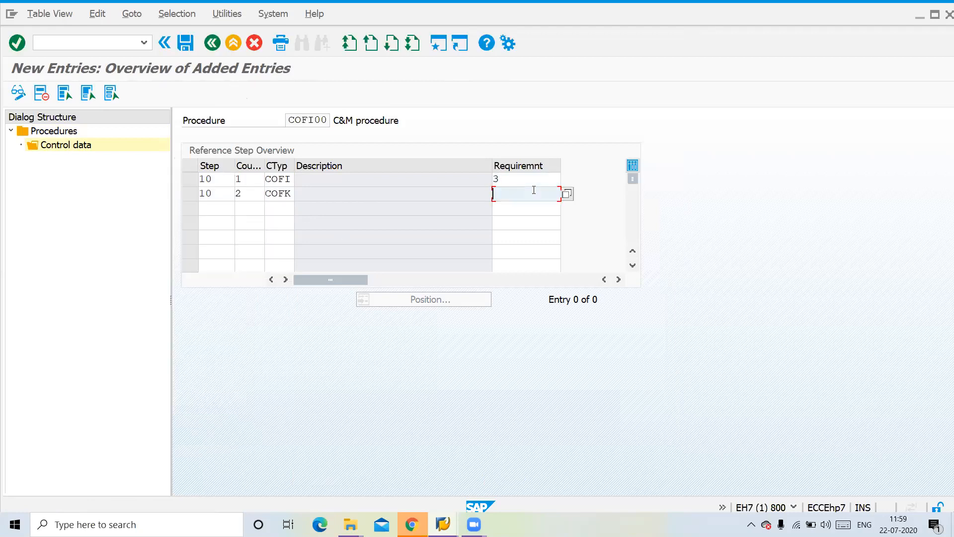
key(Return)
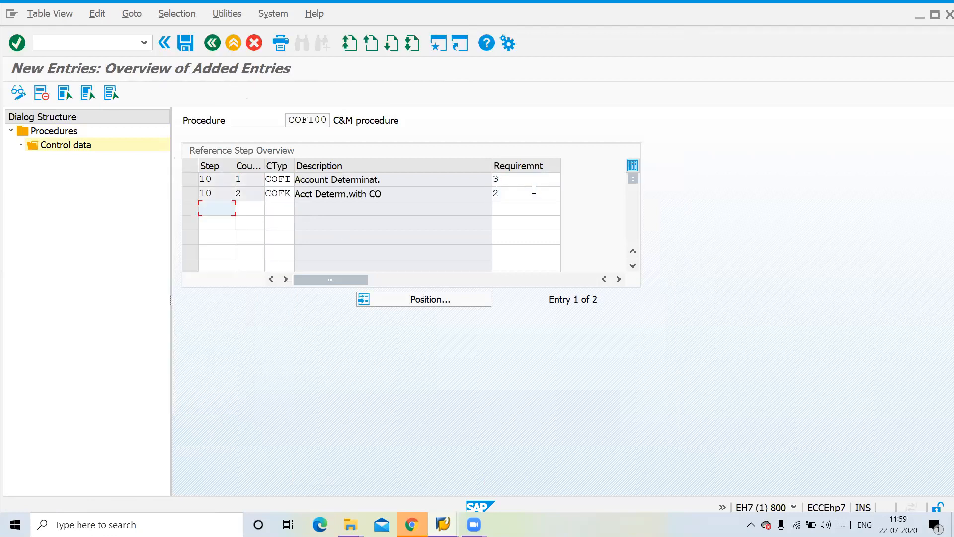
key(ctrl+s)
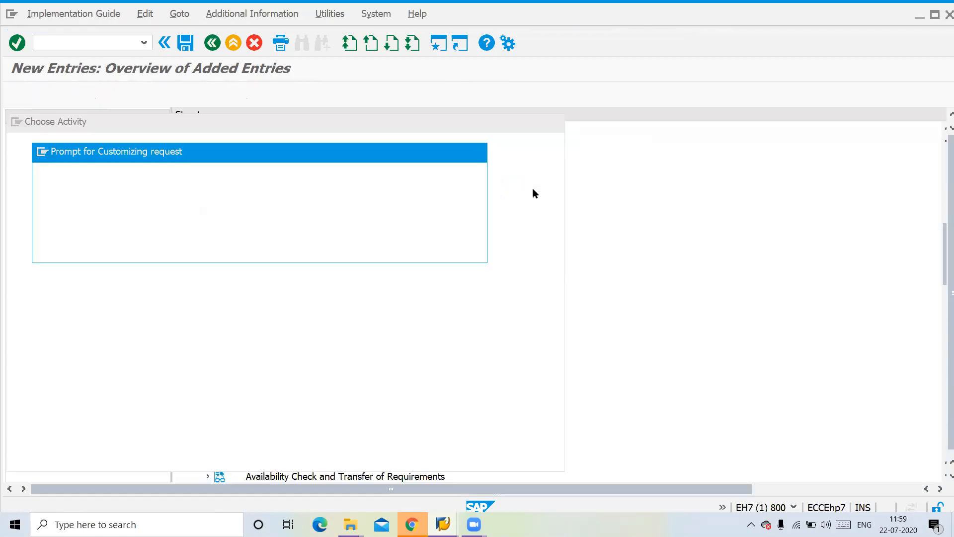
key(Return)
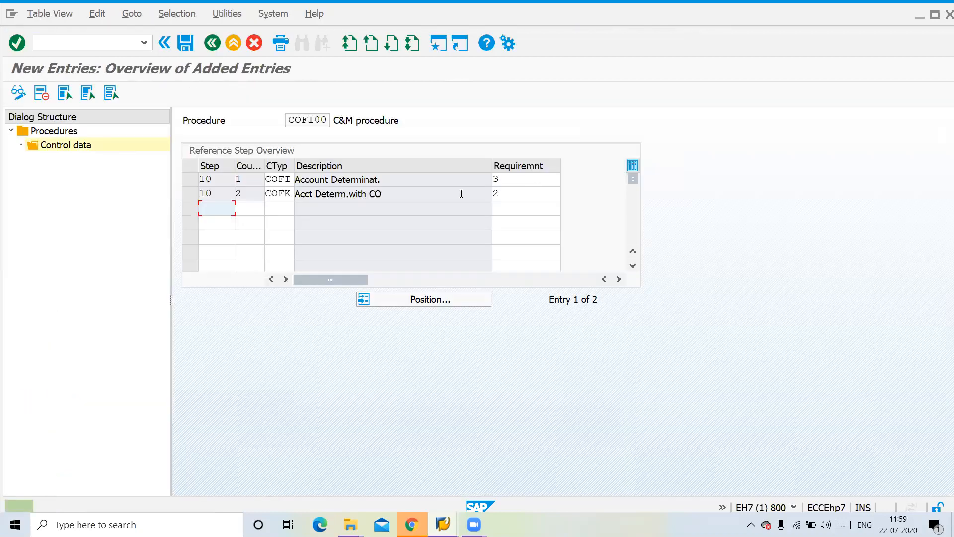
click(537, 180)
click(534, 194)
click(529, 182)
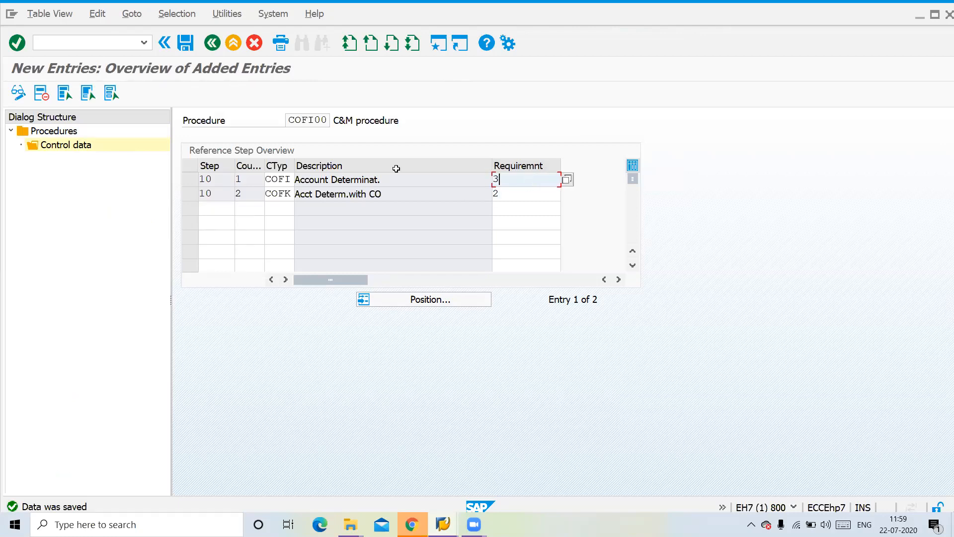
click(509, 197)
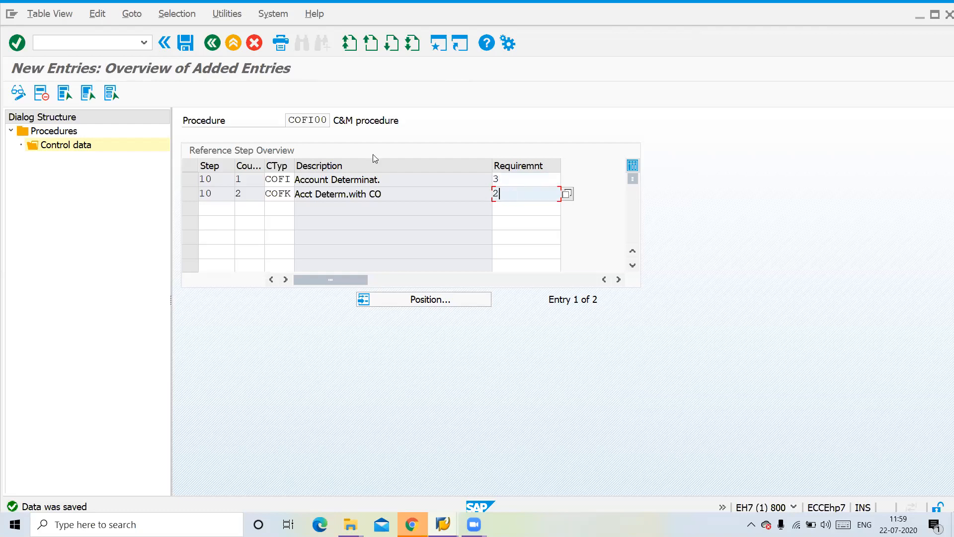
Step: Leave the procedure maintenance and open the Assign Account Determination Procedure activity
click(213, 44)
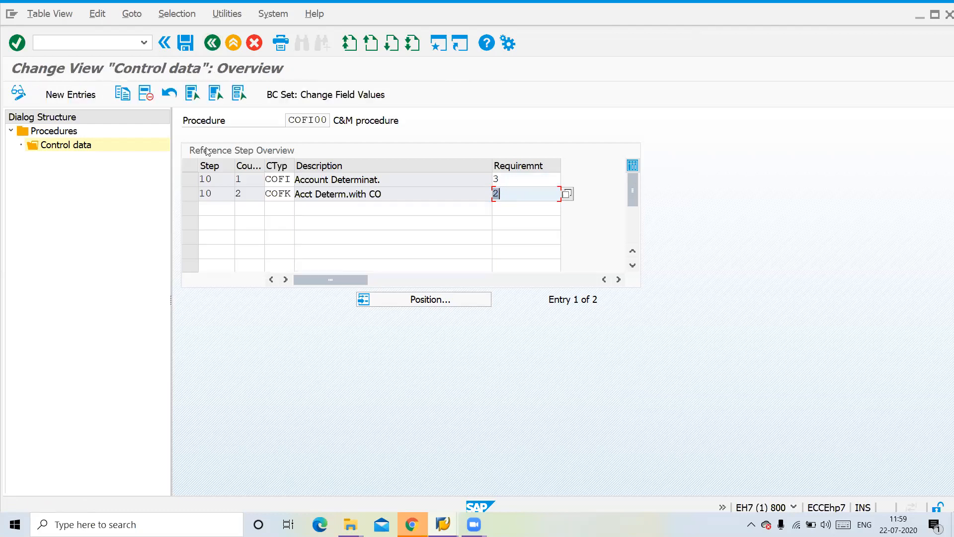
click(213, 44)
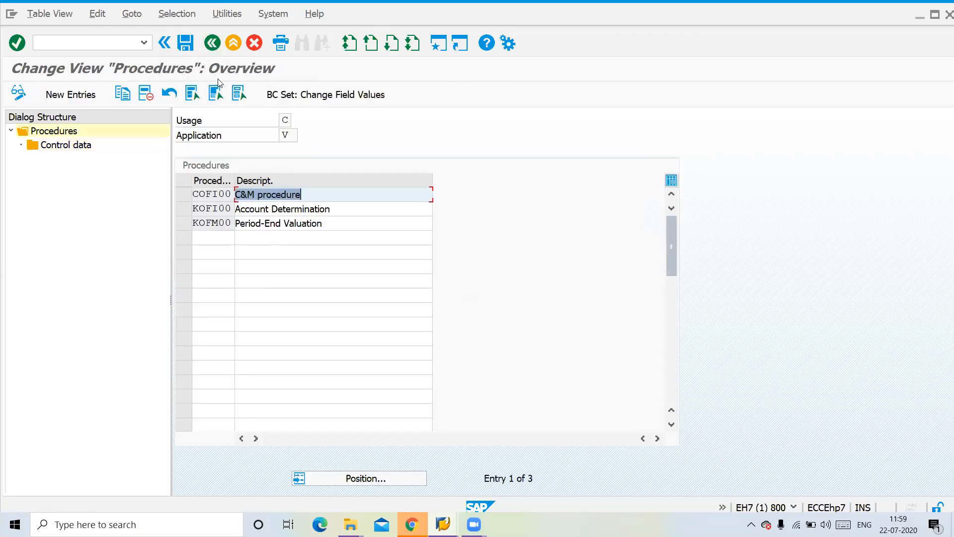
click(212, 43)
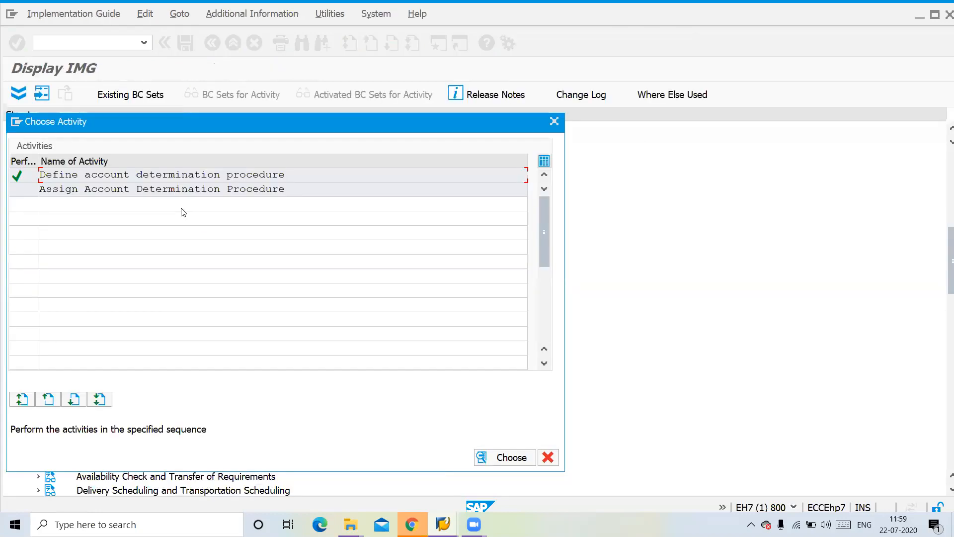
double_click(154, 189)
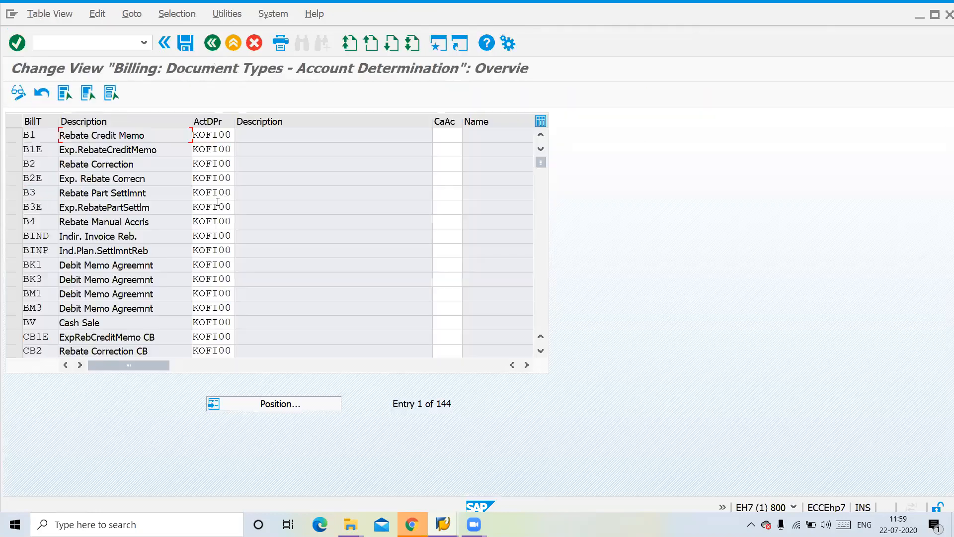
Step: Find billing type F2 in the billing document types and assign account determination procedure COFI00 to it
click(258, 409)
text(F2)
key(Return)
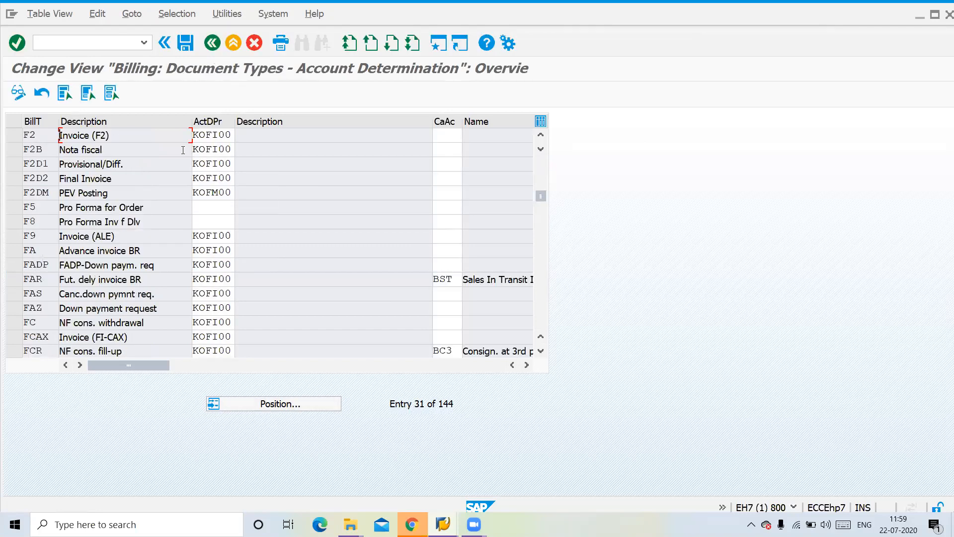
click(201, 136)
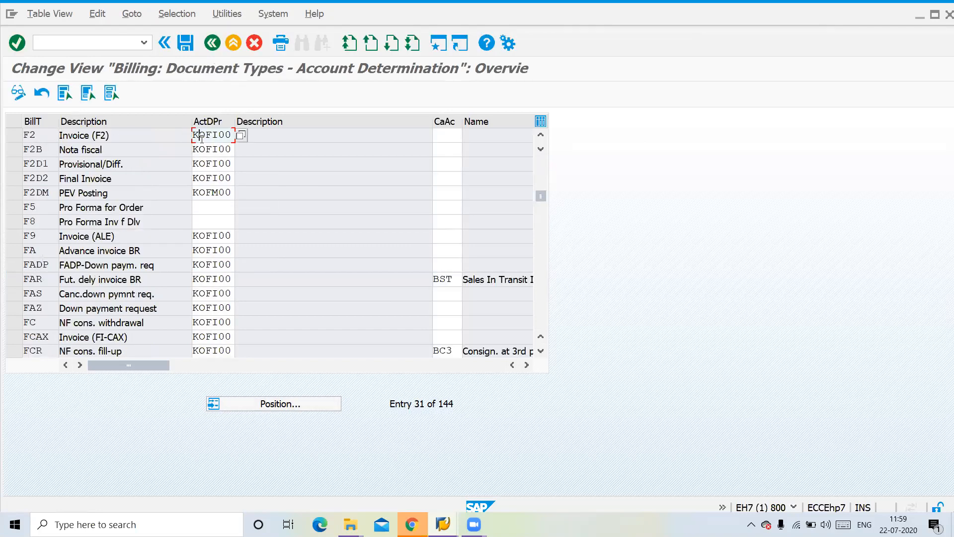
click(242, 139)
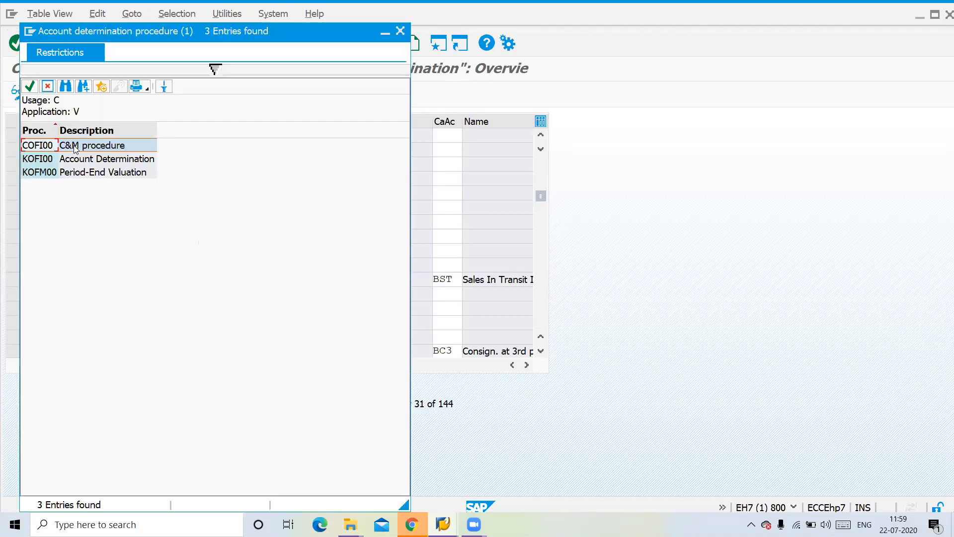
double_click(75, 150)
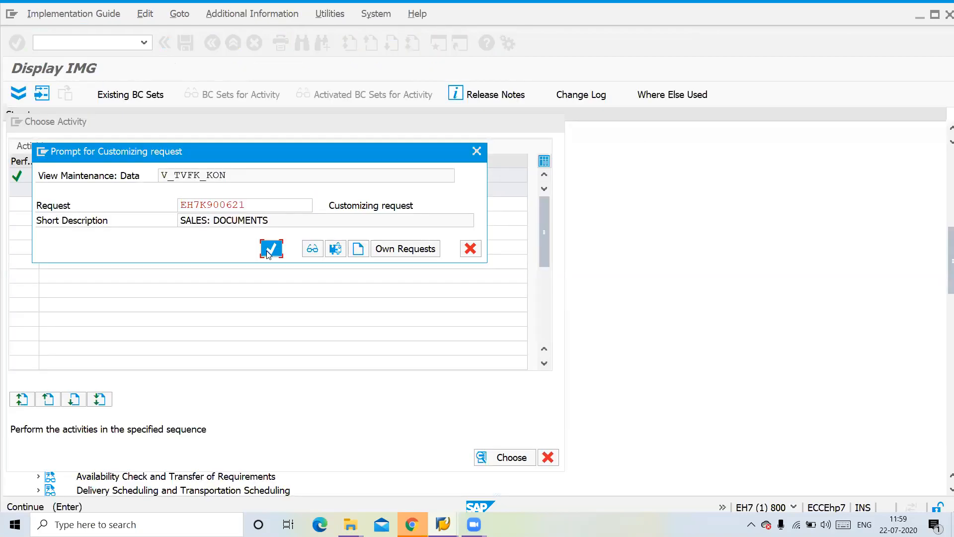
Step: Save the F2 assignment to the proposed customizing request and return to the implementation guide structure
click(270, 249)
click(212, 43)
key(Escape)
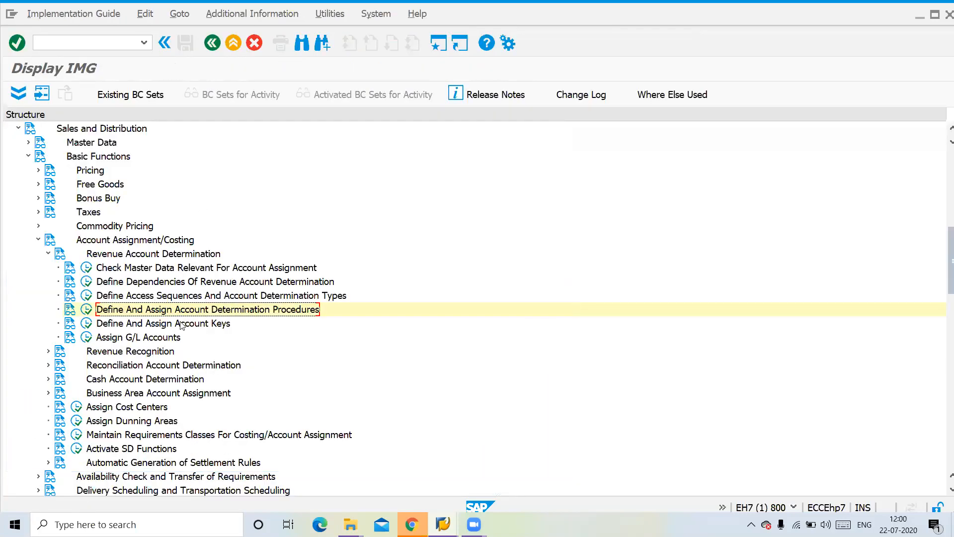